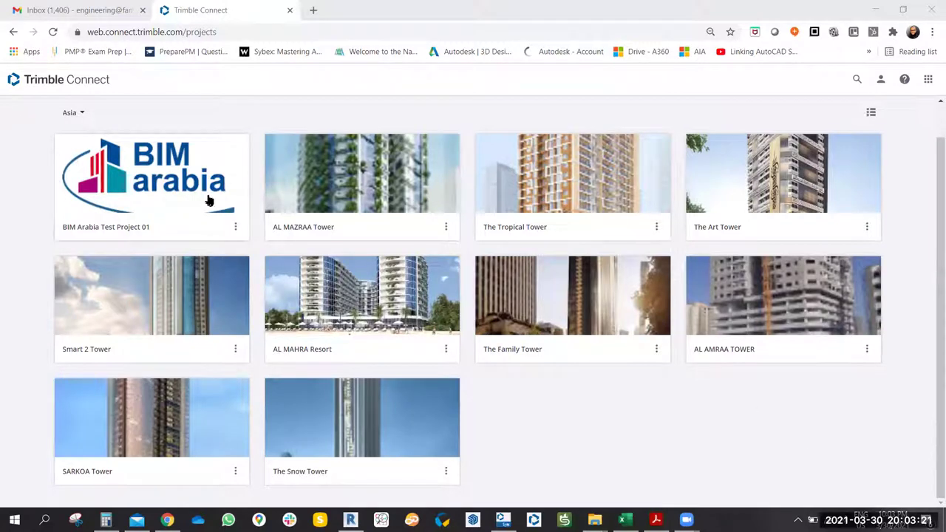
Step: Open the BIM Arabia Test Project 01 project's Notifications settings page
{"action": "left_click", "coordinate": [165, 174]}
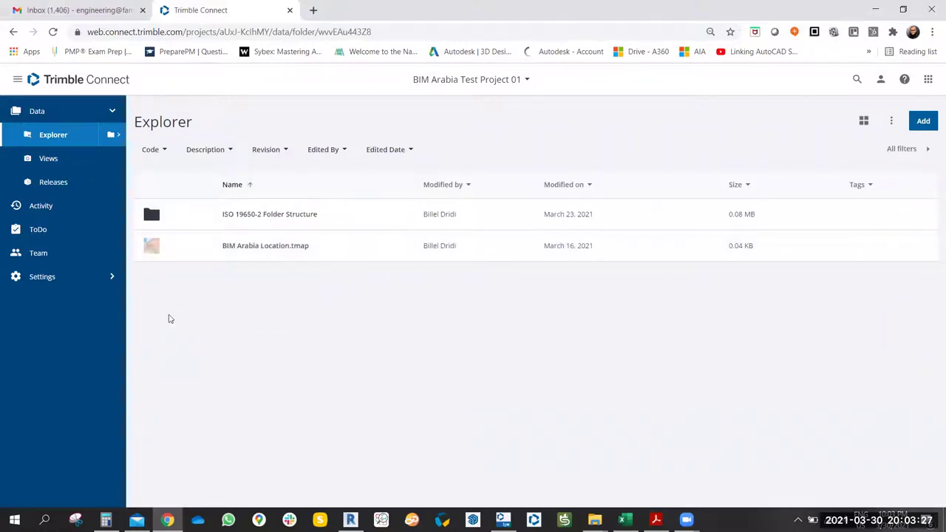
{"action": "left_click", "coordinate": [111, 281]}
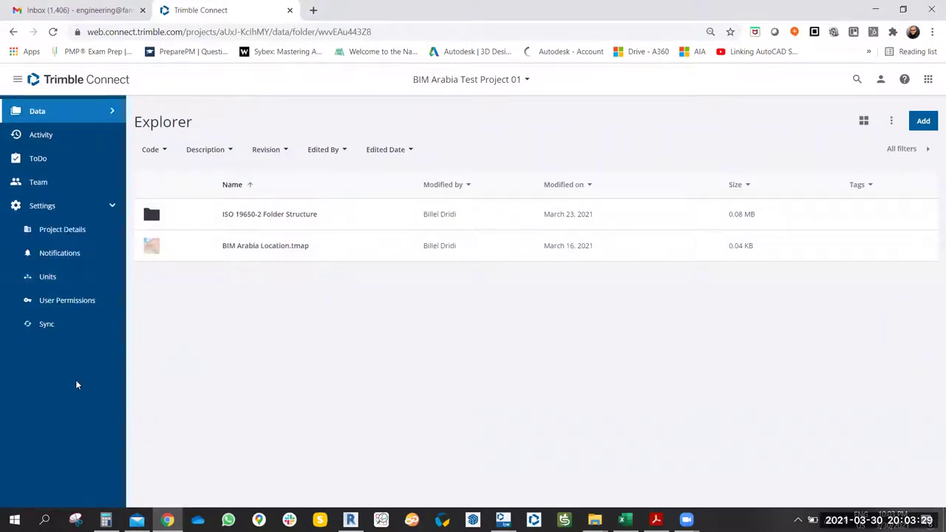
{"action": "left_click", "coordinate": [70, 252]}
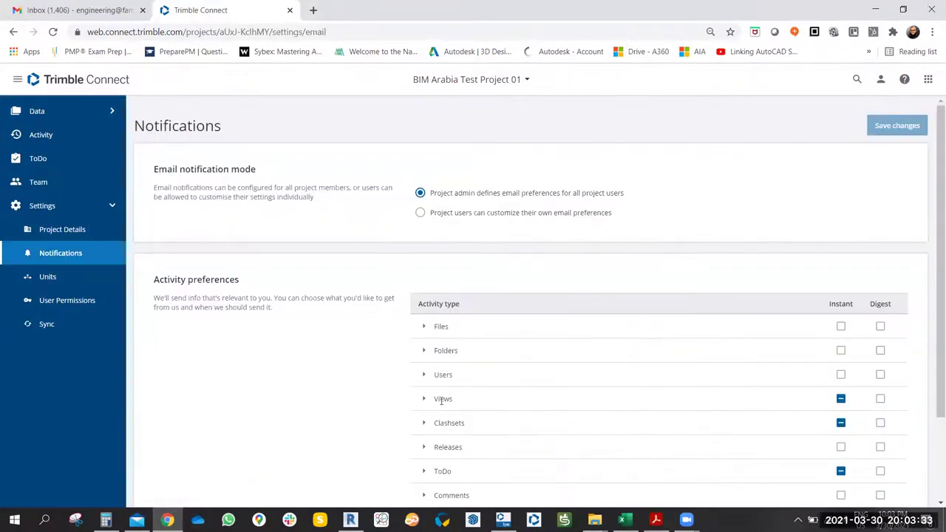
Step: Expand and collapse the Files, Folders and Users notification categories to review them
{"action": "scroll", "coordinate": [383, 355], "scroll_direction": "down", "scroll_amount": 2}
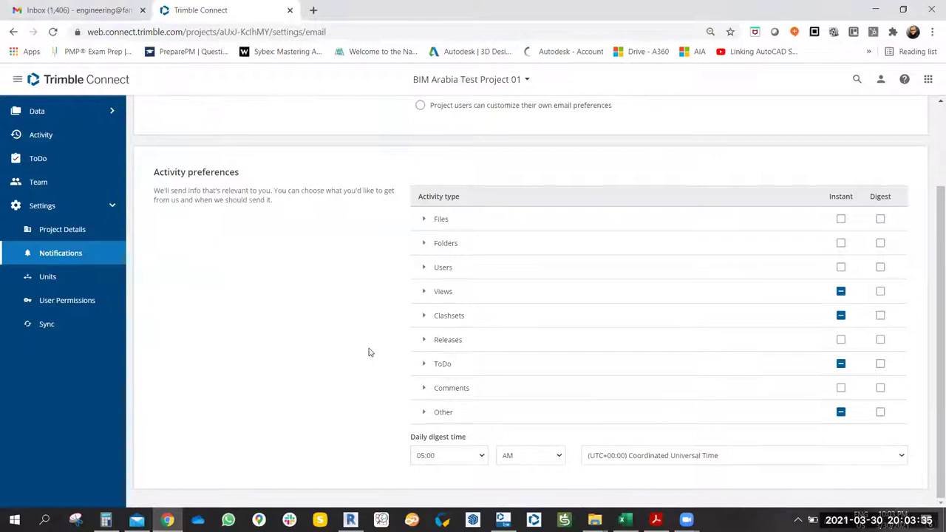
{"action": "left_click", "coordinate": [424, 219]}
{"action": "left_click", "coordinate": [424, 221]}
{"action": "left_click", "coordinate": [424, 221]}
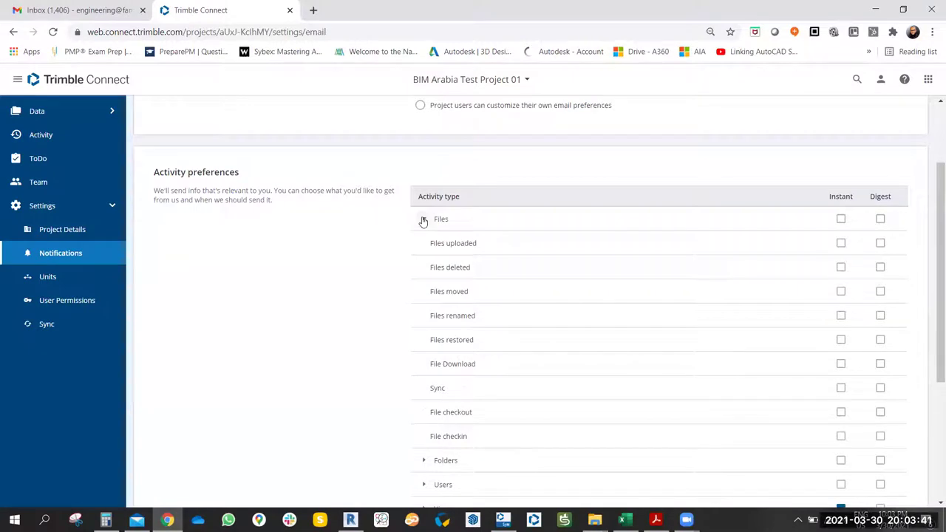
{"action": "left_click", "coordinate": [424, 221]}
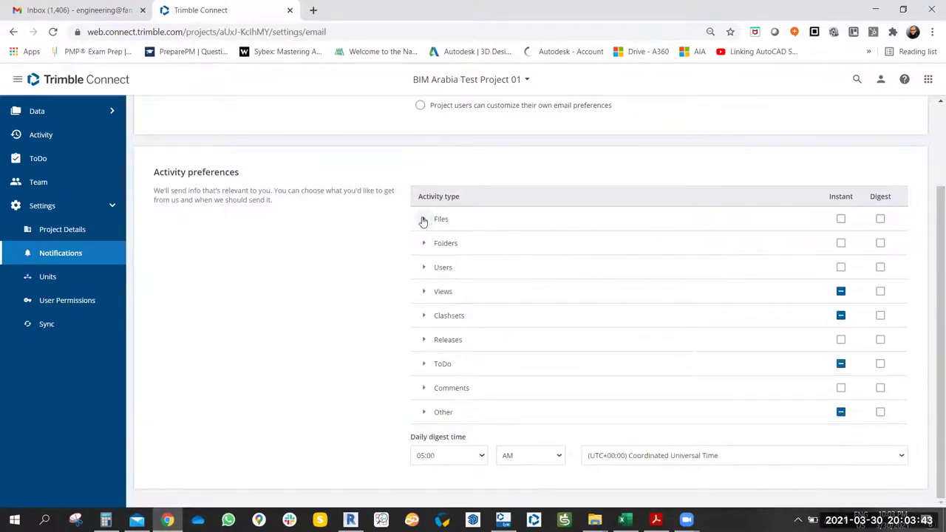
{"action": "left_click", "coordinate": [424, 244]}
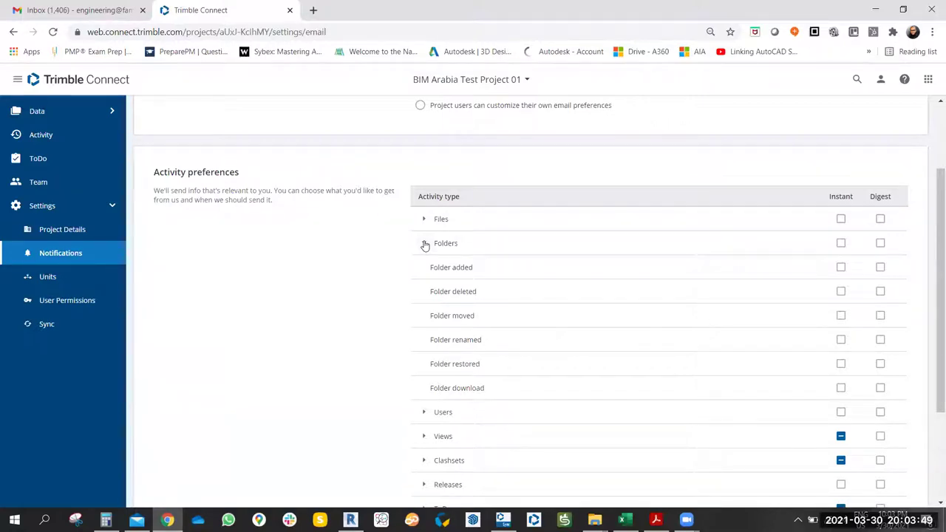
{"action": "left_click", "coordinate": [425, 245]}
{"action": "left_click", "coordinate": [425, 269]}
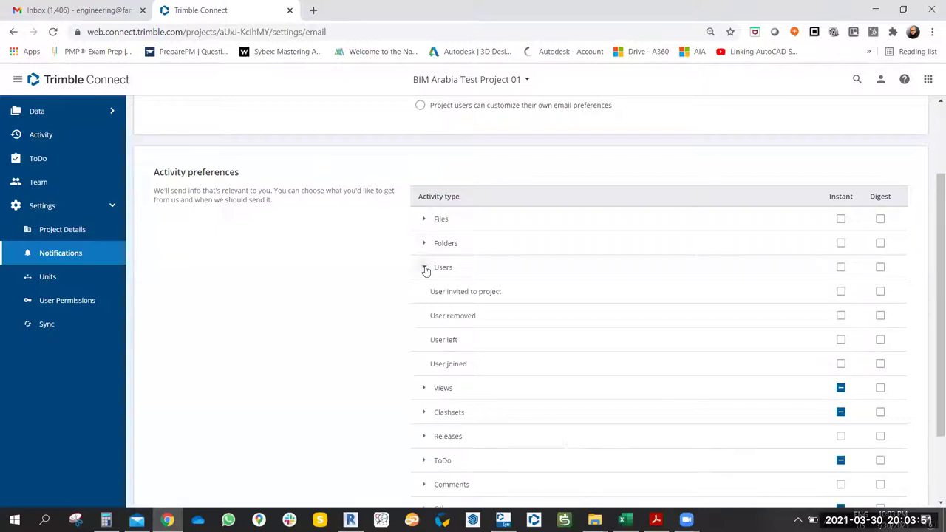
{"action": "left_click", "coordinate": [425, 269]}
{"action": "left_click", "coordinate": [426, 269]}
{"action": "left_click", "coordinate": [425, 269]}
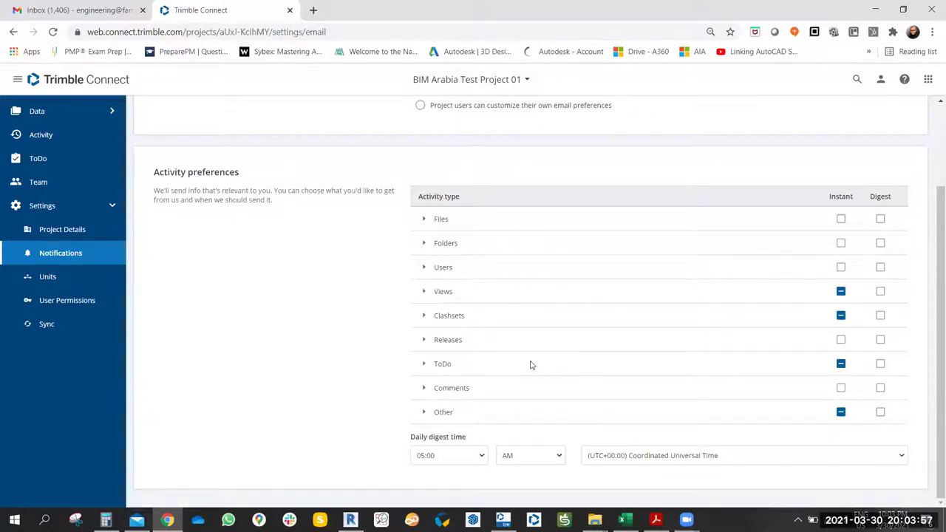
Step: Review the Clashsets and ToDo notification categories, then view the User Permissions page
{"action": "left_click", "coordinate": [424, 318]}
{"action": "scroll", "coordinate": [392, 334], "scroll_direction": "down", "scroll_amount": 2}
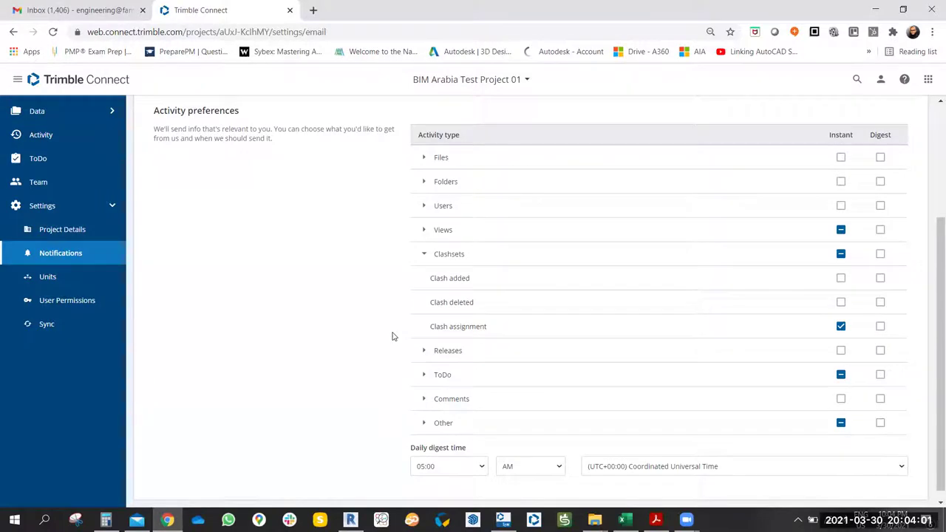
{"action": "left_click", "coordinate": [424, 254]}
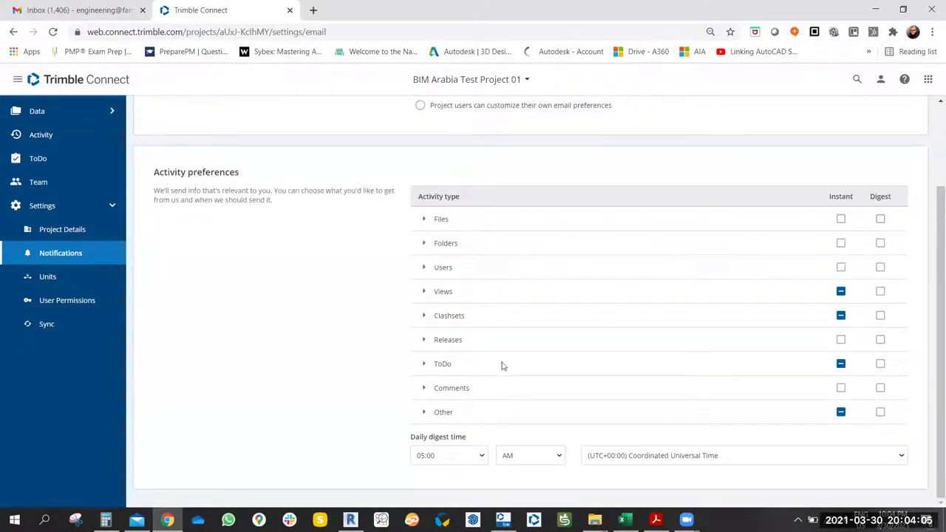
{"action": "left_click", "coordinate": [424, 363]}
{"action": "scroll", "coordinate": [340, 307], "scroll_direction": "down", "scroll_amount": 3}
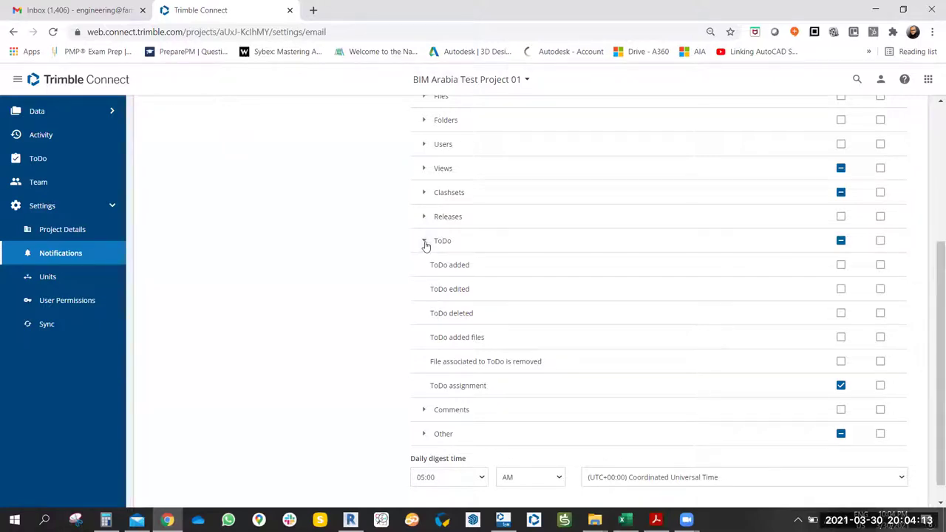
{"action": "left_click", "coordinate": [425, 243]}
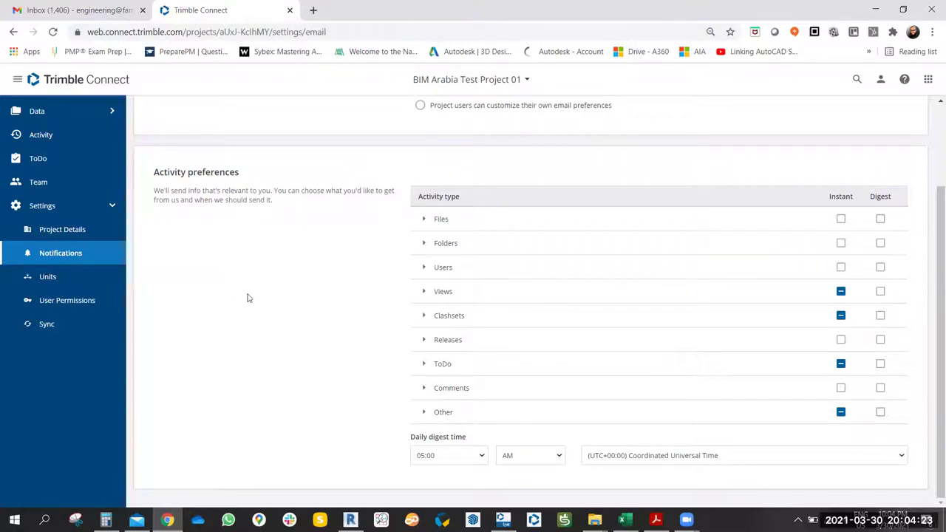
{"action": "left_click", "coordinate": [55, 302]}
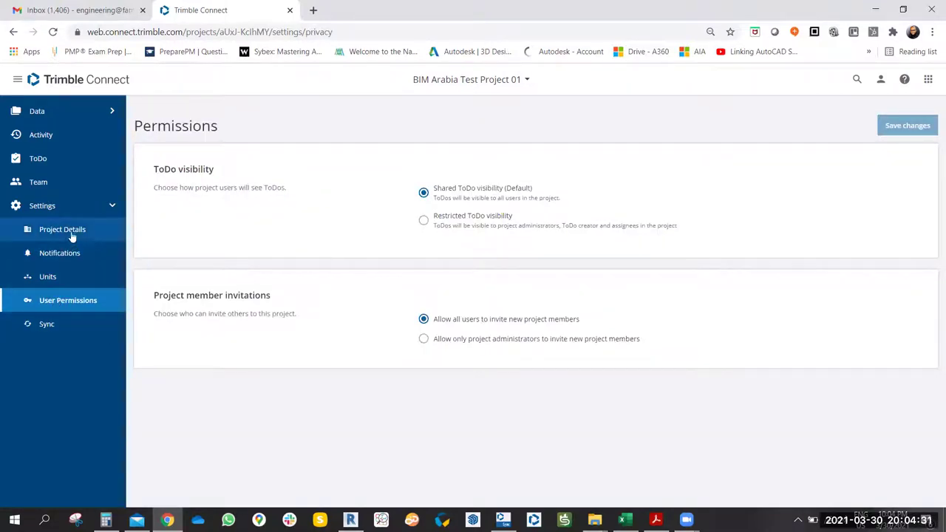
Step: Go to the Data Explorer and select the ISO 19650-2 Folder Structure folder
{"action": "left_click", "coordinate": [112, 111]}
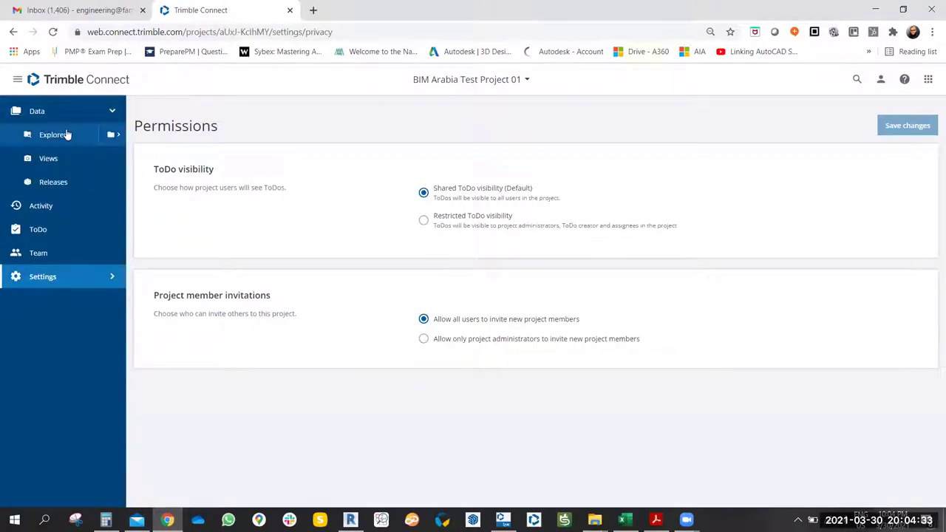
{"action": "left_click", "coordinate": [66, 135]}
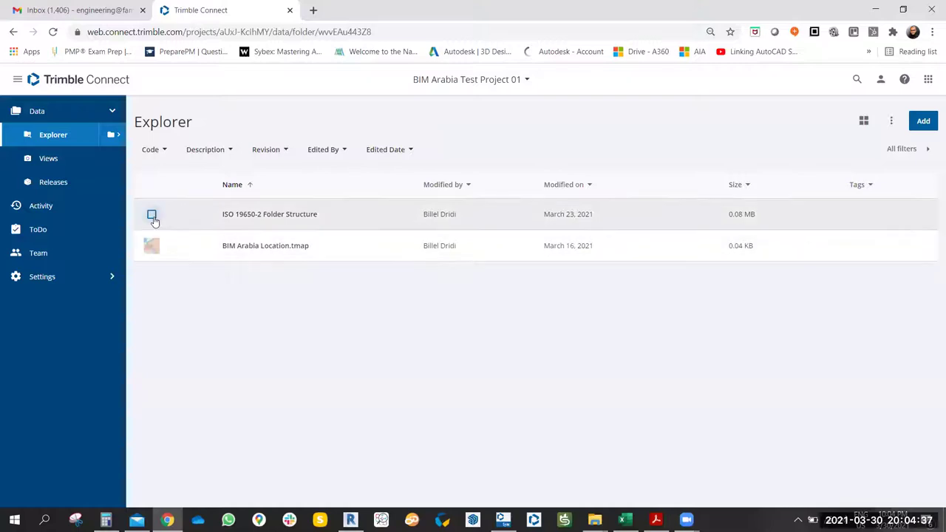
{"action": "left_click", "coordinate": [152, 215]}
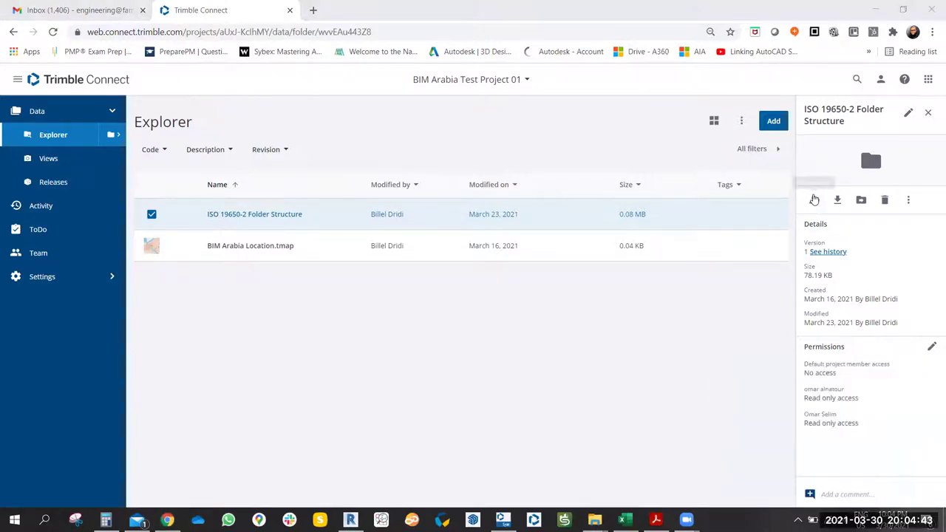
Step: View the ISO 19650-2 Folder Structure folder's permissions without changes, then deselect it
{"action": "left_click", "coordinate": [814, 200]}
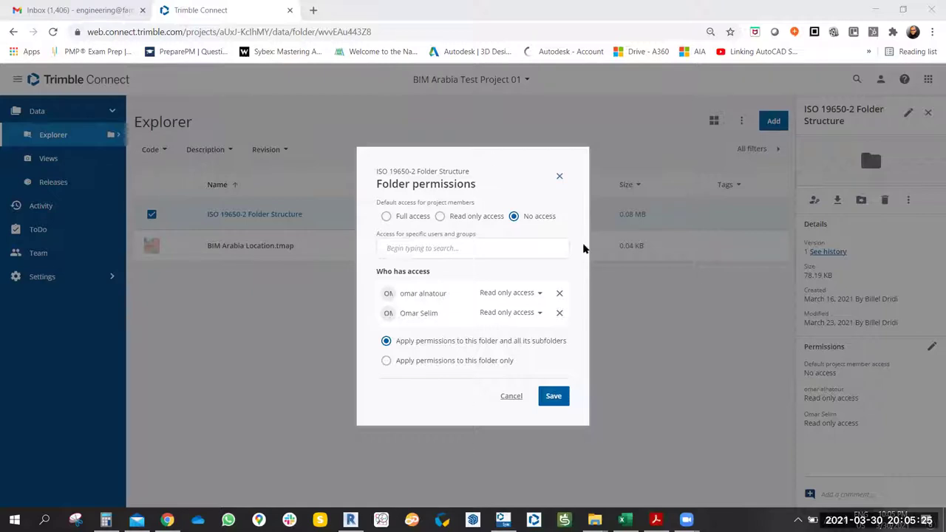
{"action": "left_click", "coordinate": [559, 178]}
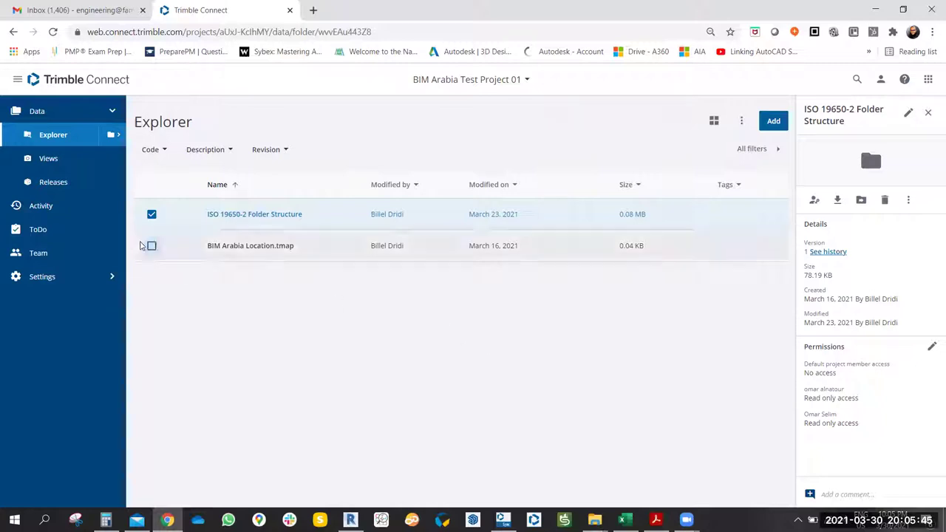
{"action": "left_click", "coordinate": [244, 278]}
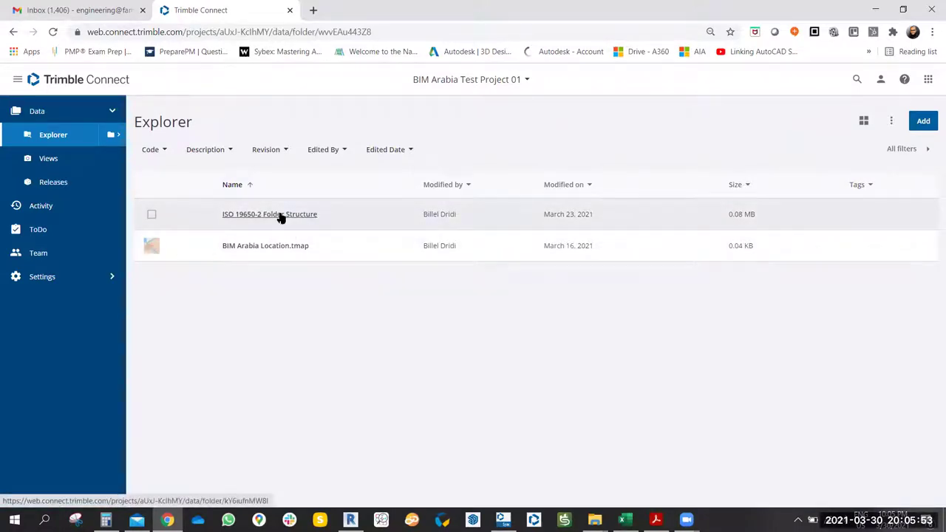
Step: Navigate through ISO 19650-2 Folder Structure and Work in Progress into Arch Model
{"action": "left_click", "coordinate": [280, 216]}
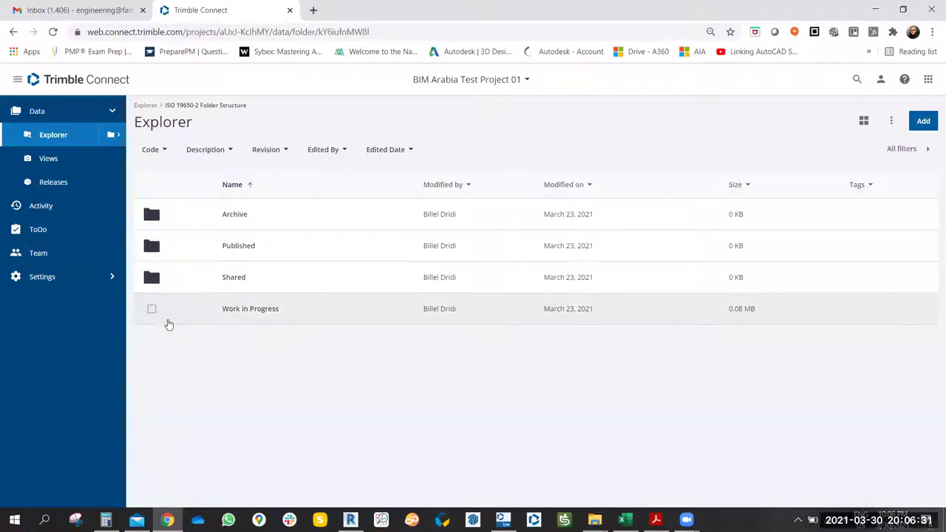
{"action": "left_click", "coordinate": [245, 309]}
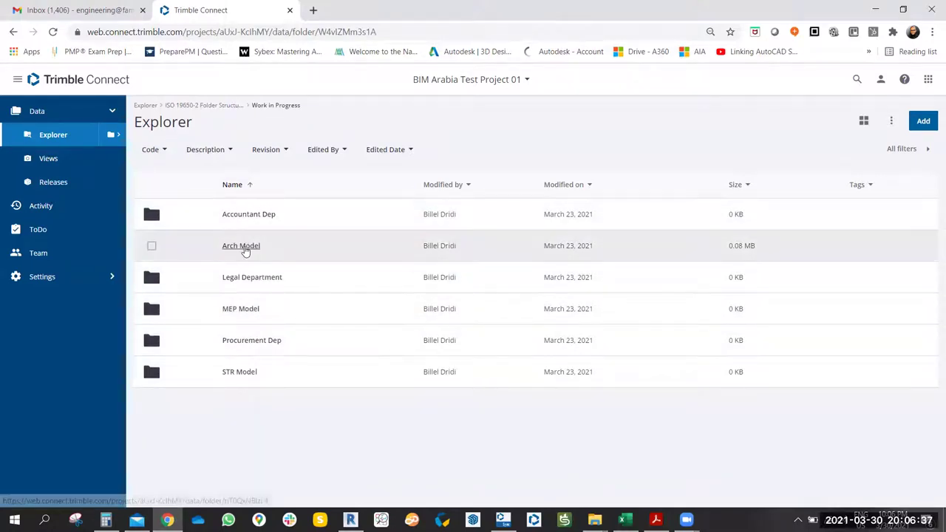
{"action": "left_click", "coordinate": [244, 246]}
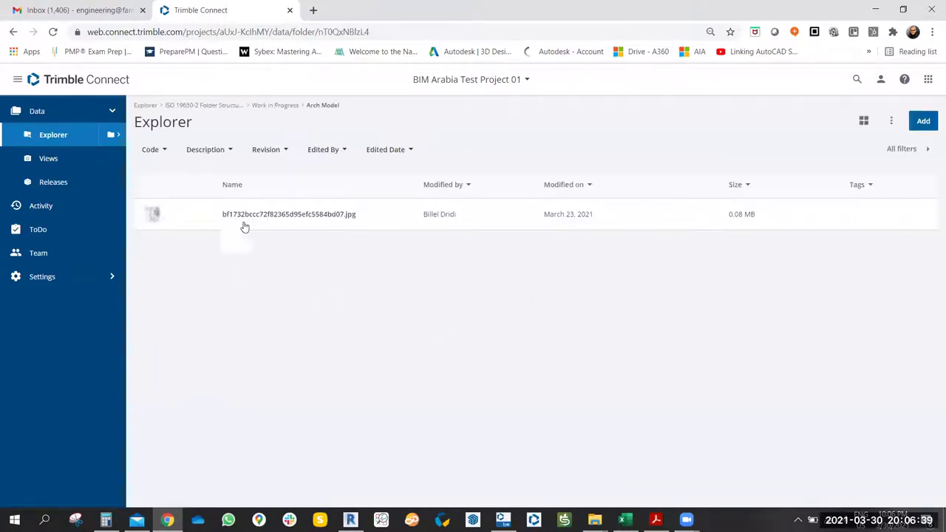
Step: Open the Arch Model upload dialog and browse the computer for the PDF
{"action": "left_click", "coordinate": [923, 122]}
{"action": "left_click", "coordinate": [879, 225]}
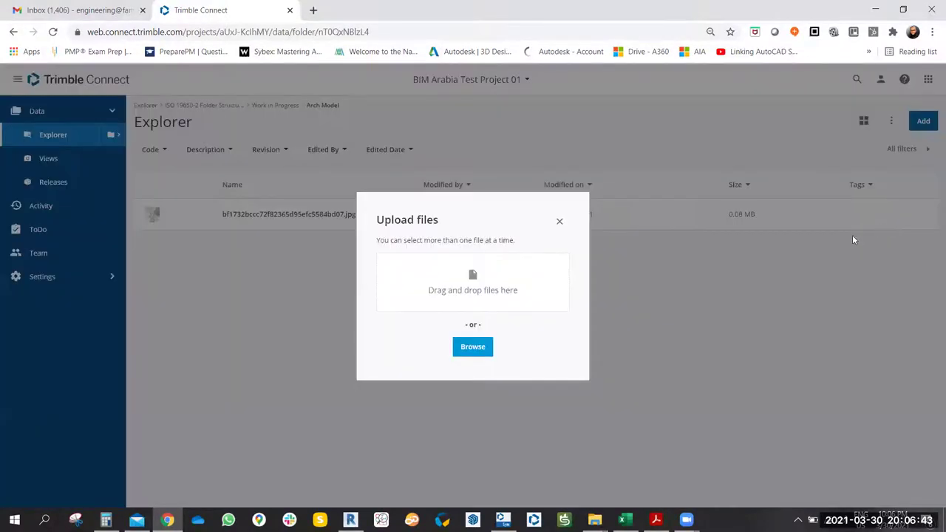
{"action": "left_click", "coordinate": [559, 222]}
{"action": "left_click", "coordinate": [923, 122]}
{"action": "left_click", "coordinate": [875, 224]}
{"action": "left_click", "coordinate": [477, 351]}
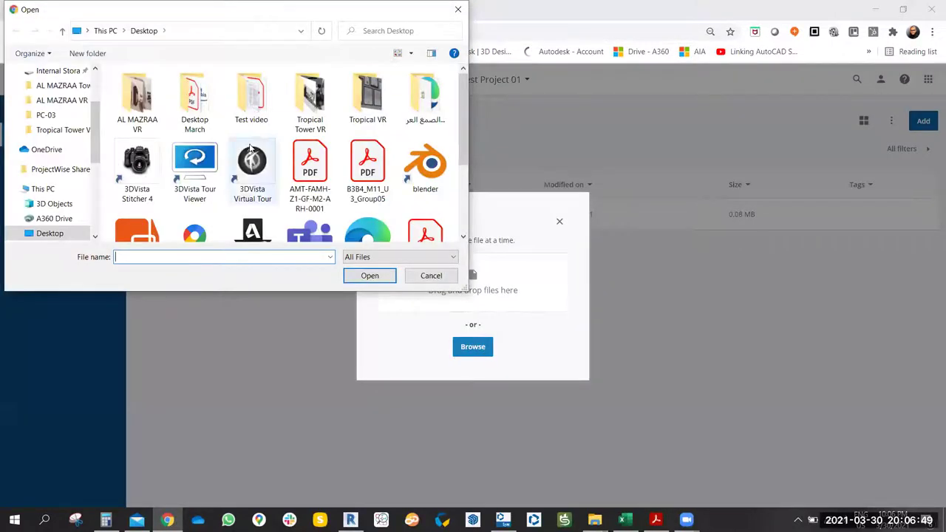
{"action": "scroll", "coordinate": [250, 147], "scroll_direction": "down", "scroll_amount": 2}
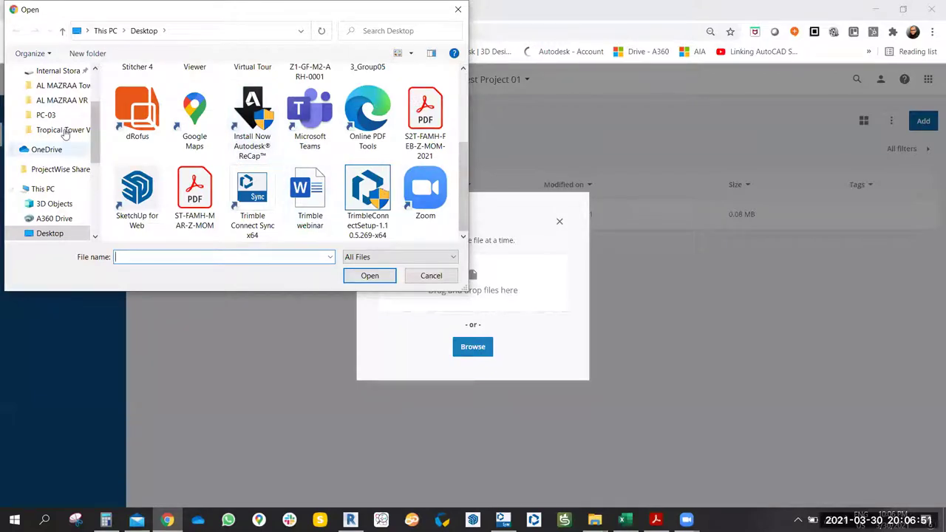
{"action": "scroll", "coordinate": [65, 132], "scroll_direction": "up", "scroll_amount": 2}
{"action": "scroll", "coordinate": [74, 119], "scroll_direction": "down", "scroll_amount": 3}
{"action": "scroll", "coordinate": [96, 92], "scroll_direction": "up", "scroll_amount": 3}
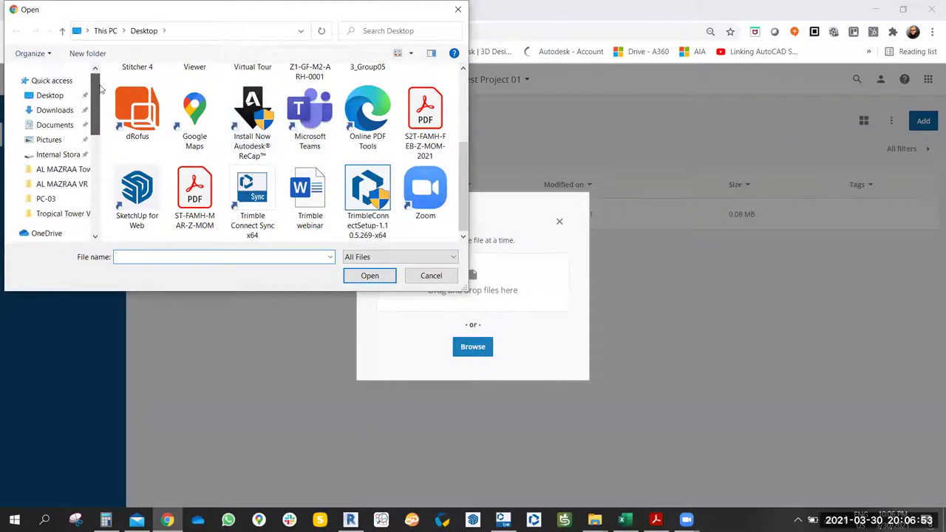
Step: Cancel the browser and drag AMT-FAMH-Z1-GF-M2-ARH-0001.pdf from the desktop into Arch Model
{"action": "left_click", "coordinate": [458, 10]}
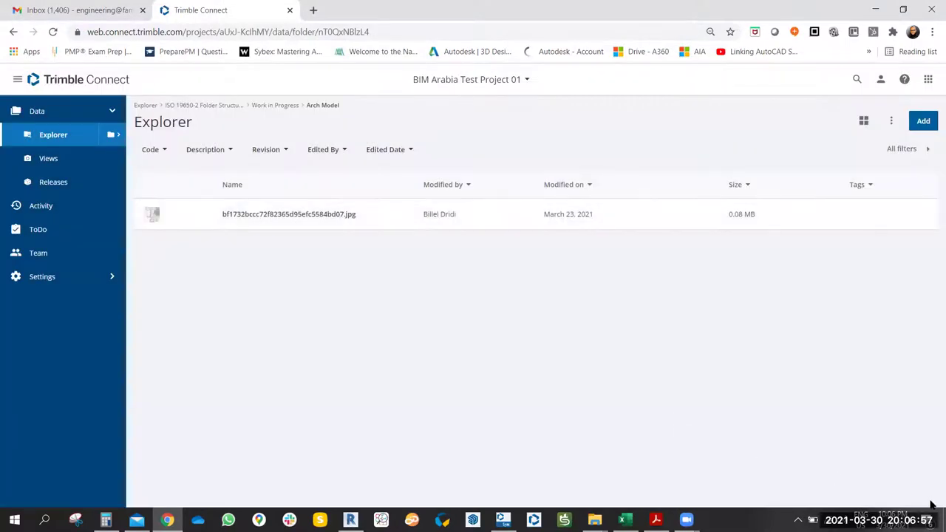
{"action": "left_click", "coordinate": [559, 222]}
{"action": "key", "text": "super+d"}
{"action": "mouse_move", "coordinate": [351, 33]}
{"action": "left_mouse_down"}
{"action": "mouse_move", "coordinate": [222, 460]}
{"action": "mouse_move", "coordinate": [526, 340]}
{"action": "left_mouse_up"}
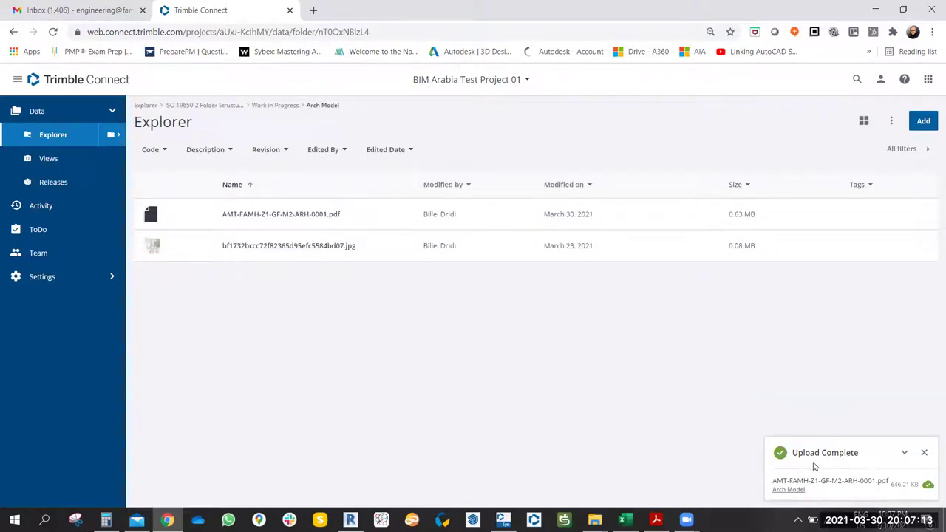
Step: Dismiss the Upload Complete notice and select AMT-FAMH-Z1-GF-M2-ARH-0001.pdf to show its details
{"action": "left_click", "coordinate": [924, 452]}
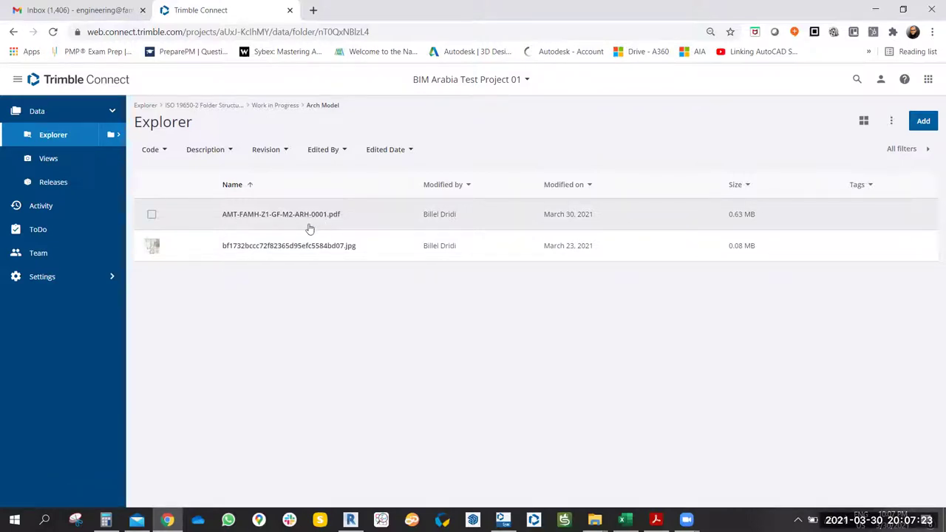
{"action": "left_click", "coordinate": [151, 215]}
{"action": "scroll", "coordinate": [861, 278], "scroll_direction": "down", "scroll_amount": 3}
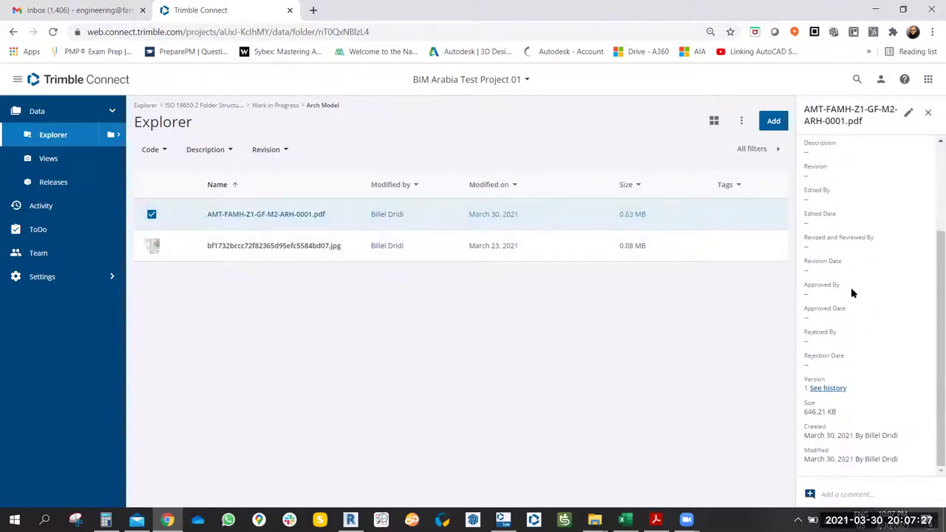
{"action": "scroll", "coordinate": [851, 293], "scroll_direction": "up", "scroll_amount": 3}
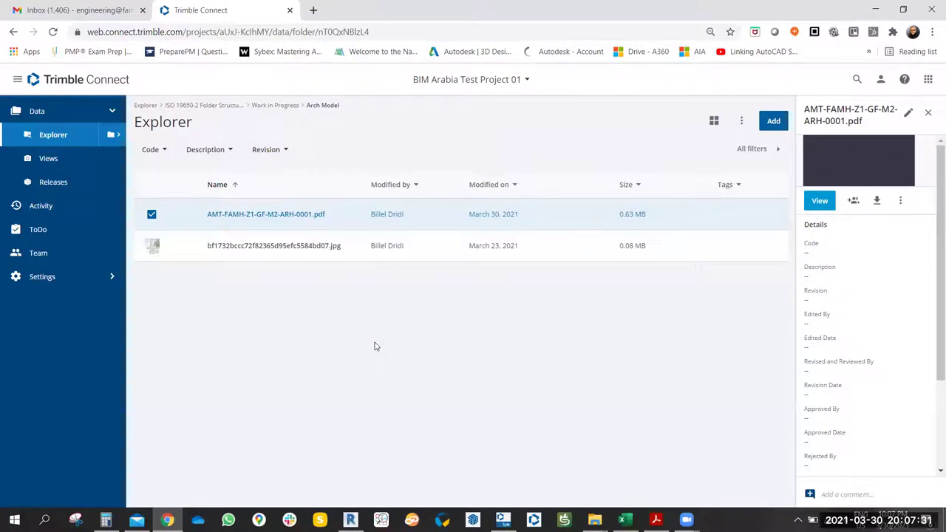
{"action": "left_click", "coordinate": [151, 214]}
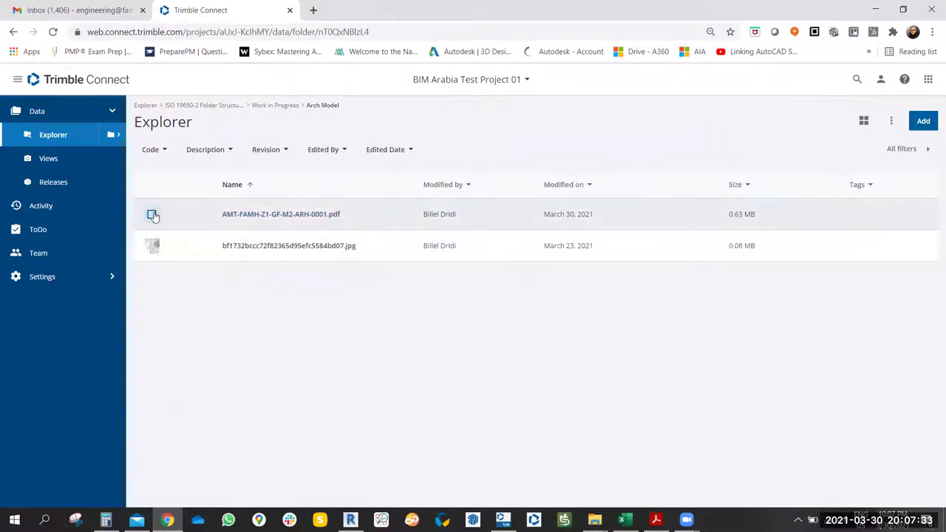
{"action": "left_click", "coordinate": [152, 214]}
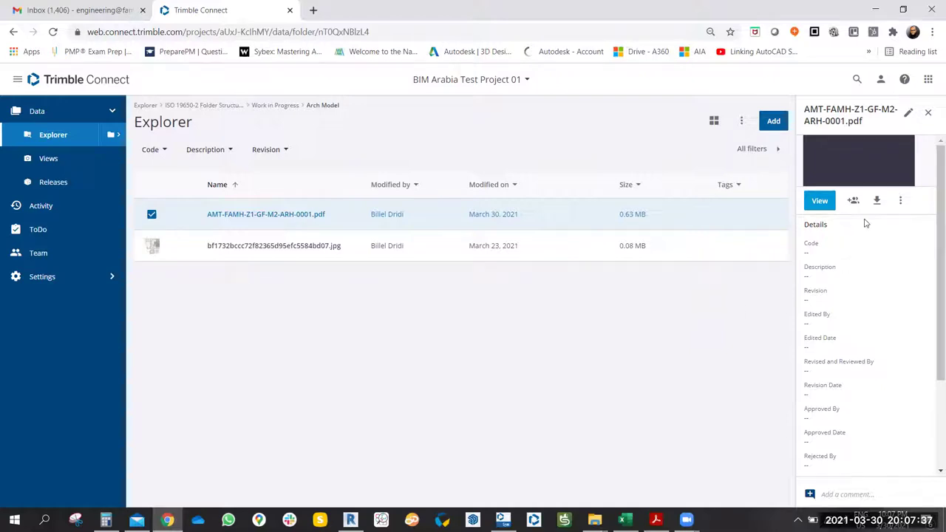
Step: Open the PDF's Share data dialog, check the audience options, and close without sharing
{"action": "left_click", "coordinate": [152, 215]}
{"action": "left_click", "coordinate": [152, 215]}
{"action": "left_click", "coordinate": [854, 202]}
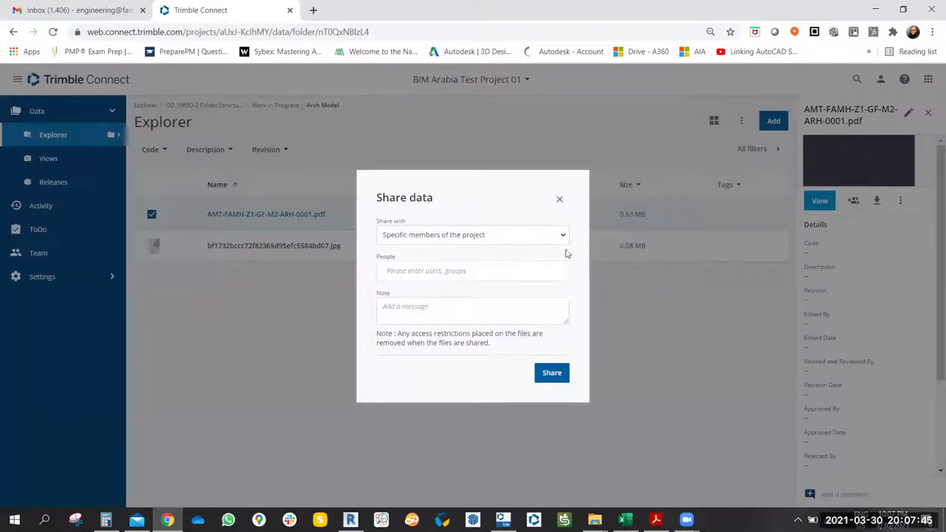
{"action": "left_click", "coordinate": [562, 237]}
{"action": "left_click", "coordinate": [562, 236]}
{"action": "left_click", "coordinate": [560, 199]}
Step: Reselect the PDF and reopen its Share data dialog
{"action": "left_click", "coordinate": [152, 214]}
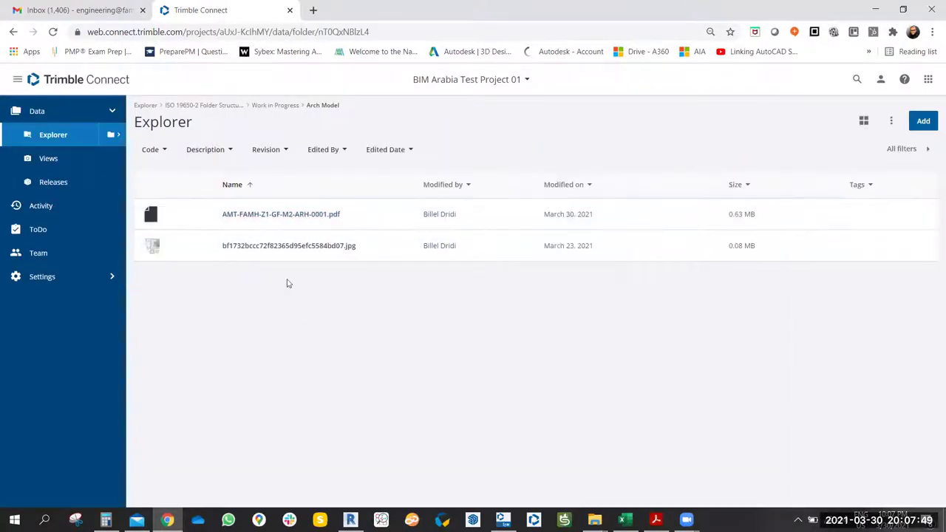
{"action": "left_click", "coordinate": [152, 215]}
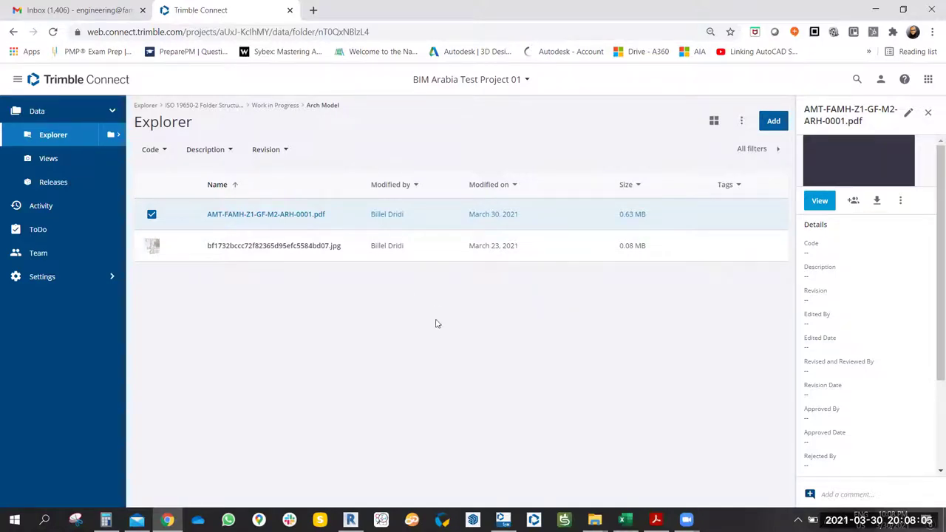
{"action": "left_click", "coordinate": [853, 200]}
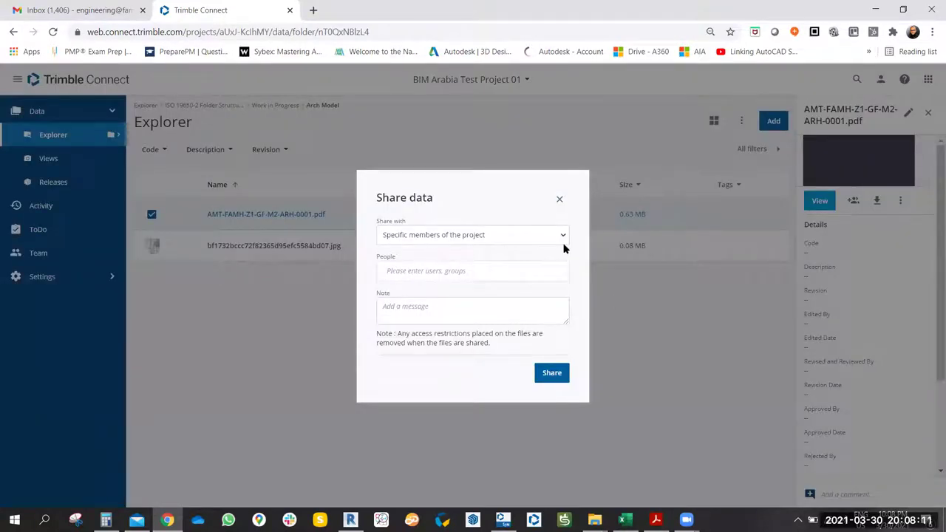
Step: Close the Share data dialog, reselect the PDF, and open its ⋮ more-options menu
{"action": "left_click", "coordinate": [560, 201]}
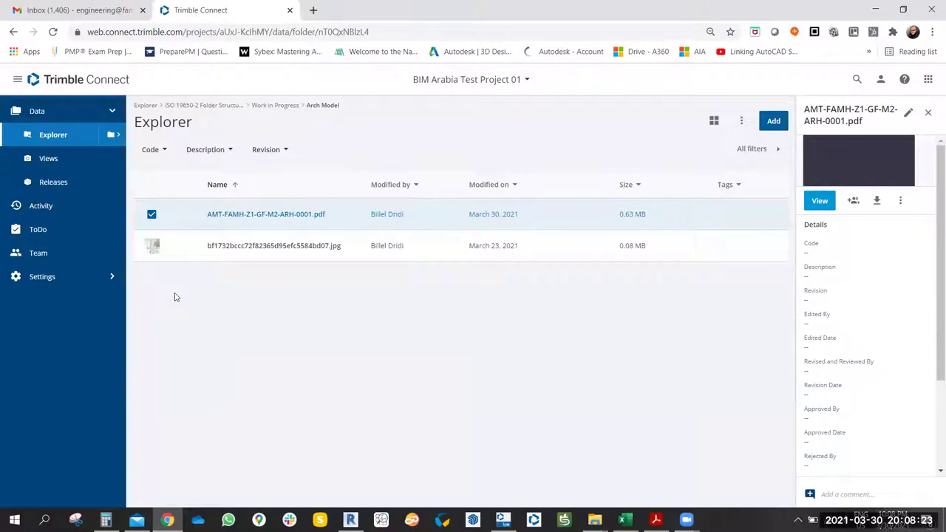
{"action": "left_click", "coordinate": [151, 215]}
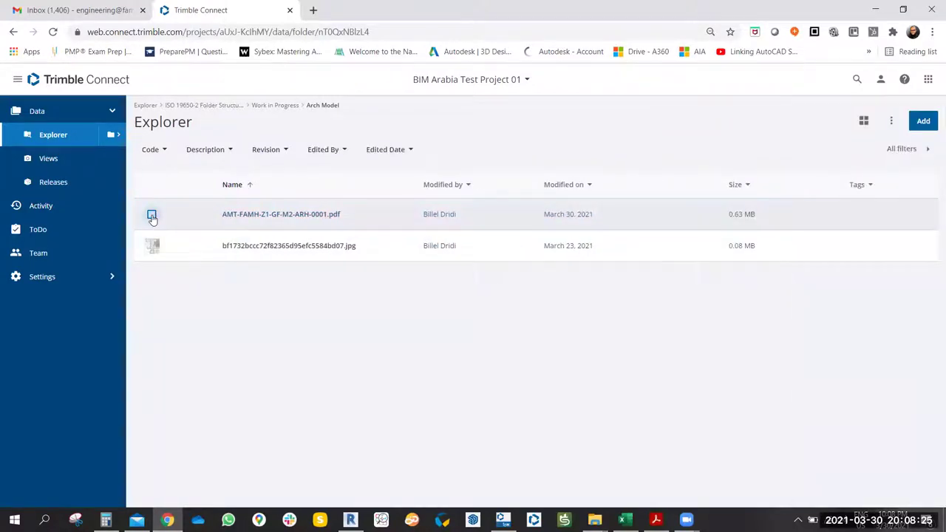
{"action": "left_click", "coordinate": [152, 215]}
{"action": "left_click", "coordinate": [152, 215]}
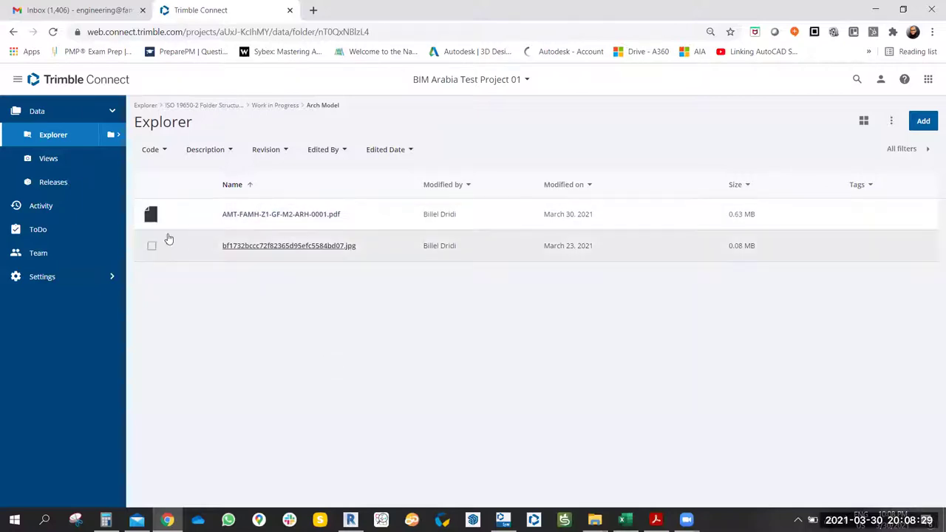
{"action": "left_click", "coordinate": [152, 214]}
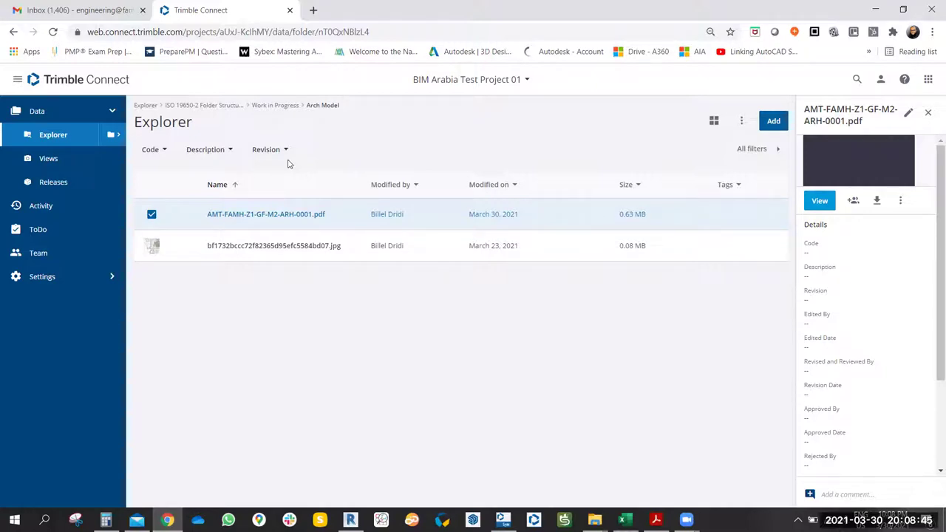
{"action": "left_click", "coordinate": [819, 202]}
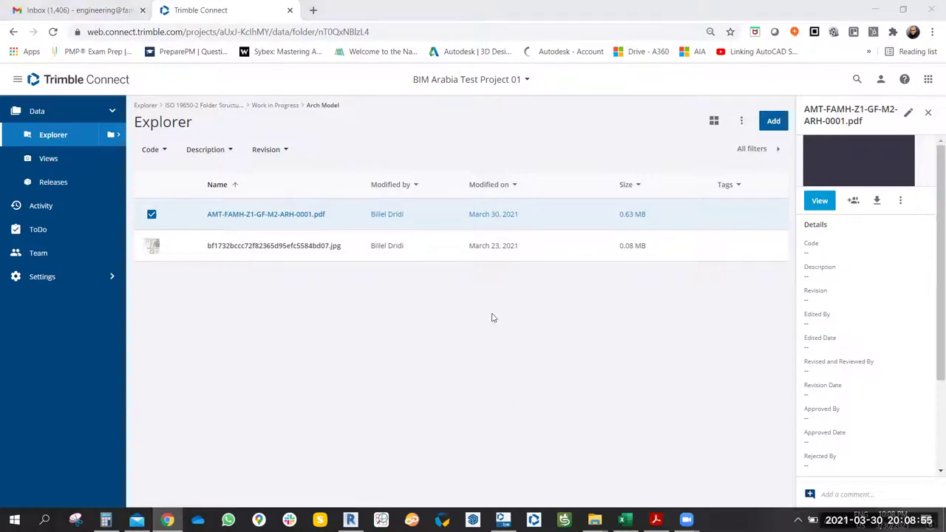
Step: Open the PDF's more-actions menu, scroll through its options, then close it
{"action": "left_click", "coordinate": [901, 201]}
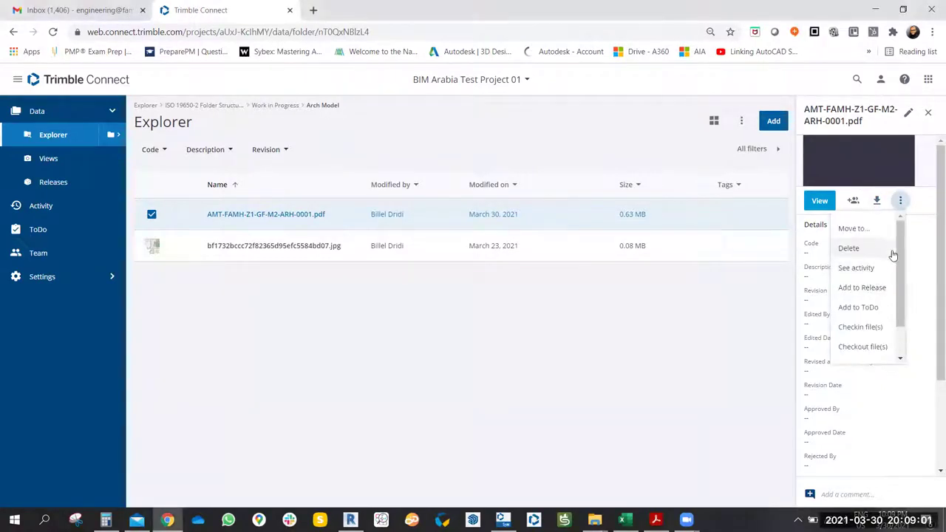
{"action": "mouse_move", "coordinate": [899, 249]}
{"action": "left_mouse_down"}
{"action": "mouse_move", "coordinate": [900, 329]}
{"action": "mouse_move", "coordinate": [901, 233]}
{"action": "left_mouse_up"}
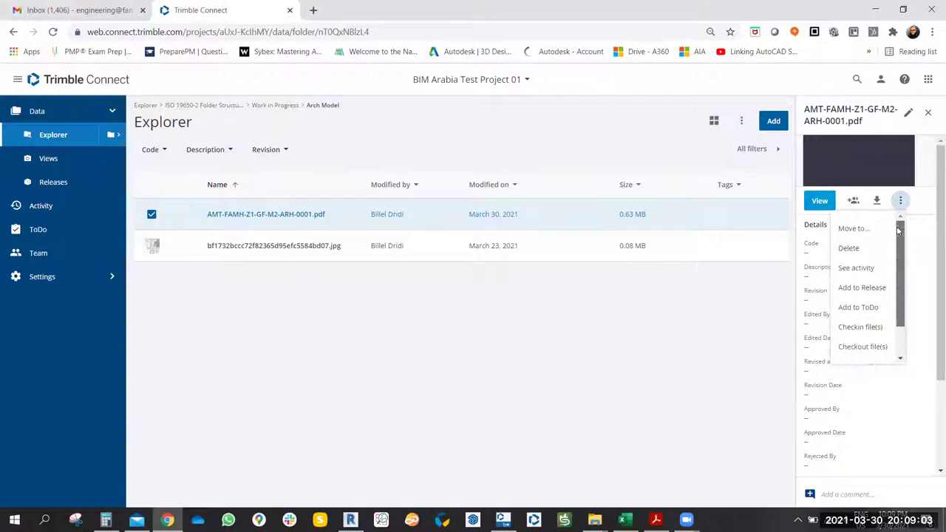
{"action": "left_click", "coordinate": [900, 200]}
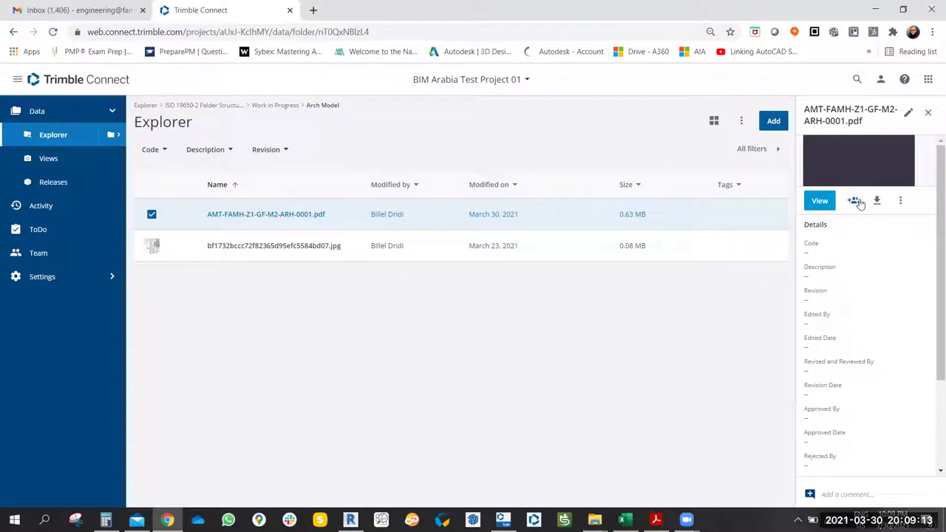
Step: Open the PDF's share dialog and keep 'Specific members of the project' as the audience
{"action": "left_click", "coordinate": [854, 201]}
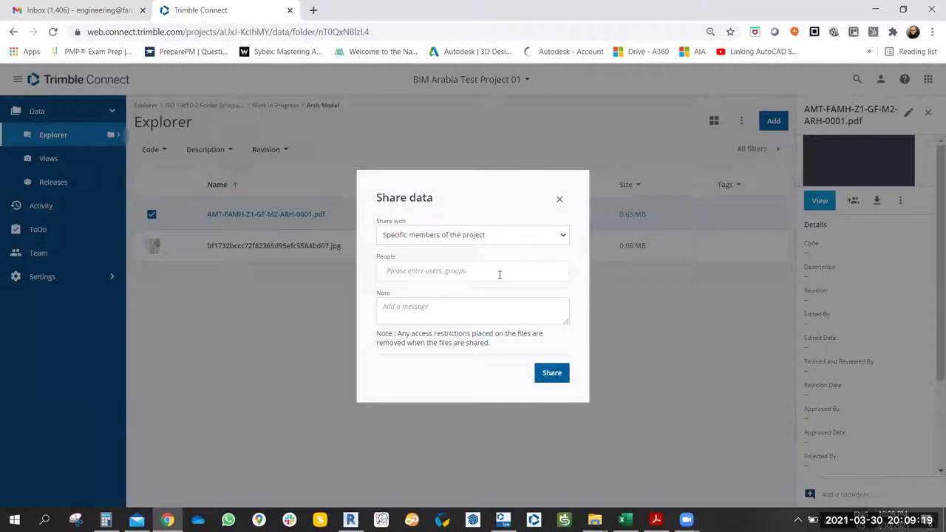
{"action": "left_click_drag", "start_coordinate": [434, 199], "coordinate": [379, 198]}
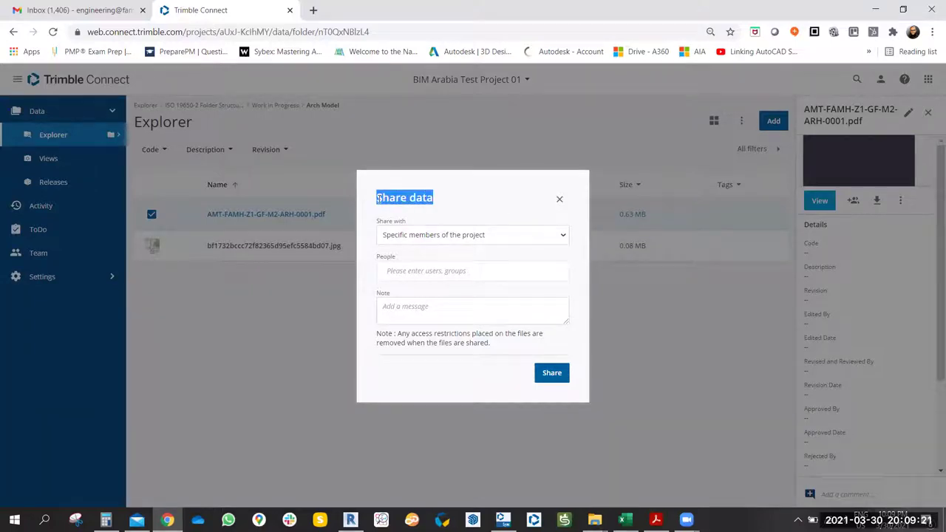
{"action": "left_click", "coordinate": [485, 185]}
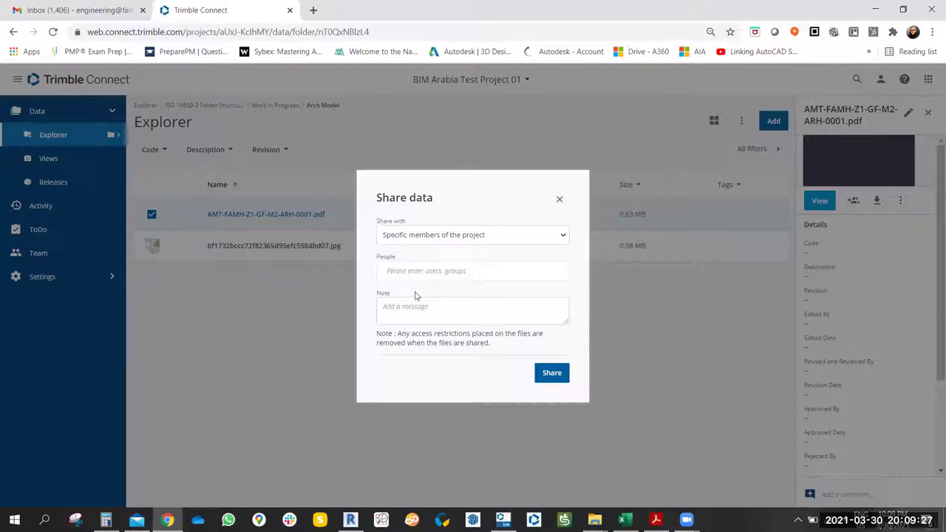
{"action": "left_click", "coordinate": [561, 239]}
{"action": "left_click", "coordinate": [457, 238]}
Step: Add three project members from the People suggestions as recipients
{"action": "type", "text": "b"}
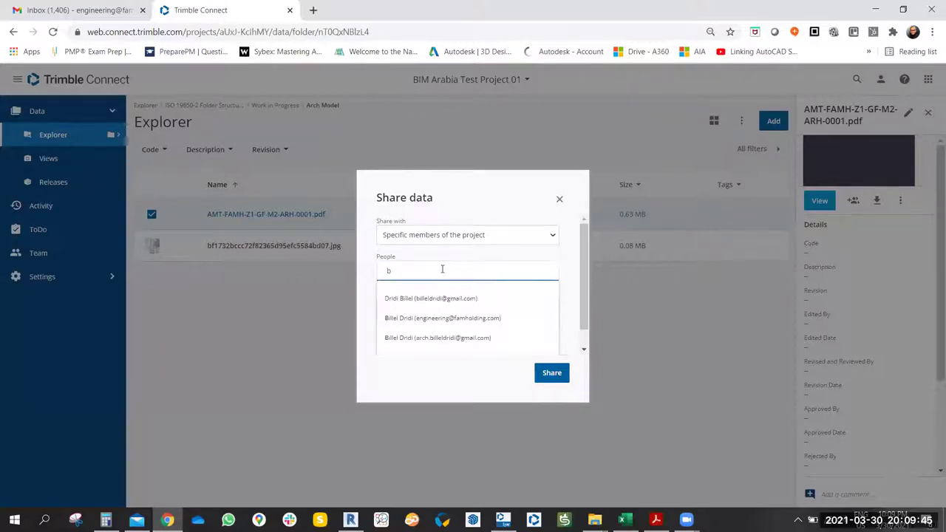
{"action": "left_click", "coordinate": [433, 300]}
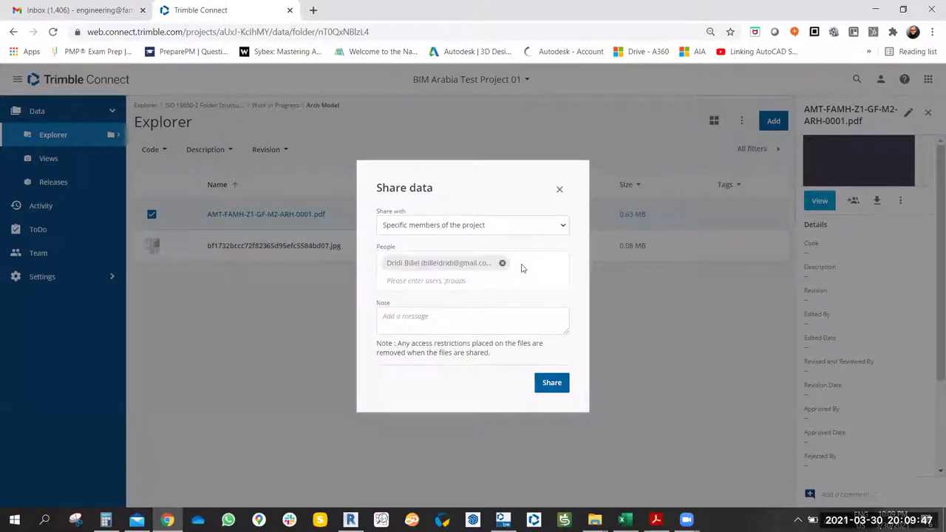
{"action": "left_click", "coordinate": [477, 275]}
{"action": "type", "text": "om"}
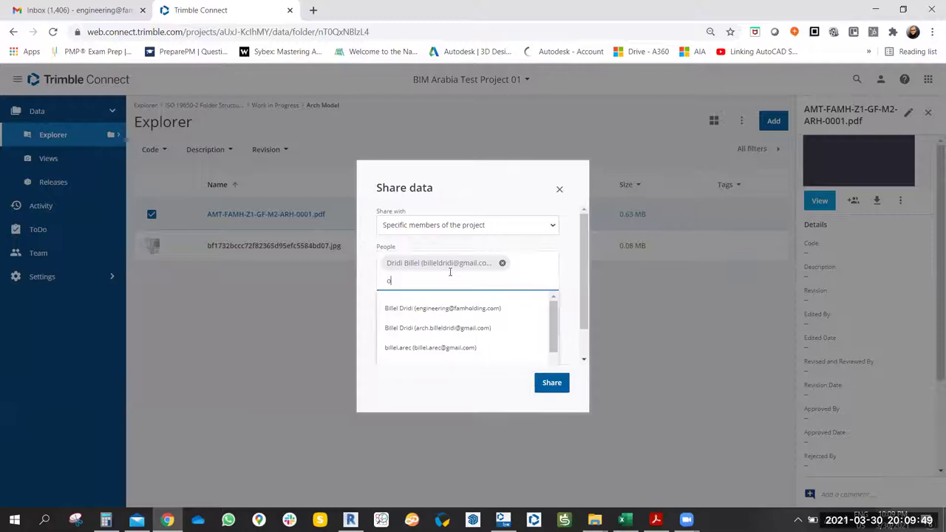
{"action": "left_click", "coordinate": [430, 348]}
{"action": "type", "text": "om"}
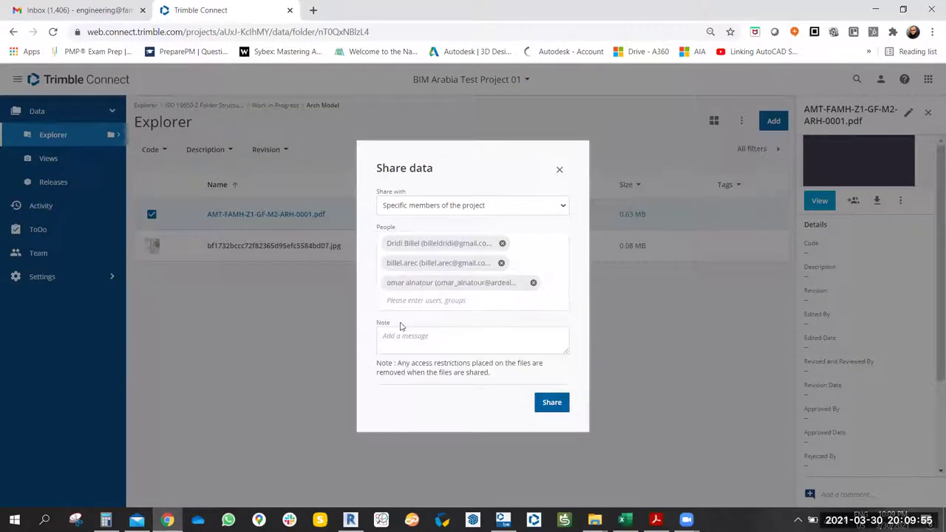
{"action": "left_click", "coordinate": [417, 338]}
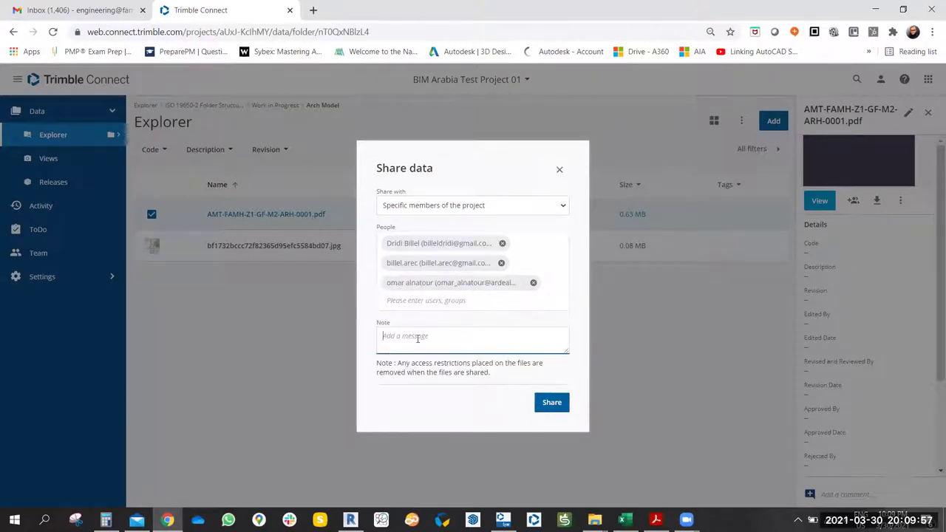
Step: Share the PDF with the note 'Kindly check this out and send your comments.ASAP'
{"action": "type", "text": "Kindly "}
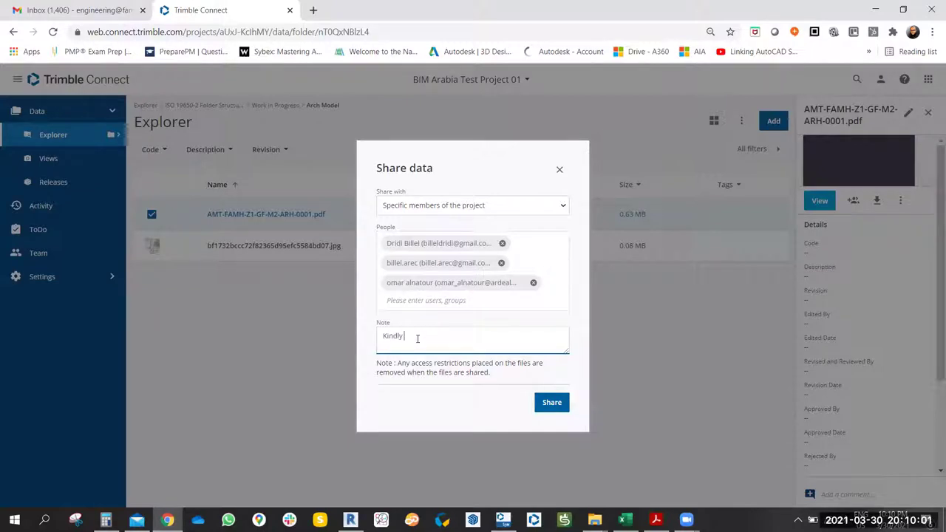
{"action": "type", "text": "check this out and "}
{"action": "type", "text": "send you"}
{"action": "type", "text": "r comments"}
{"action": "type", "text": "."}
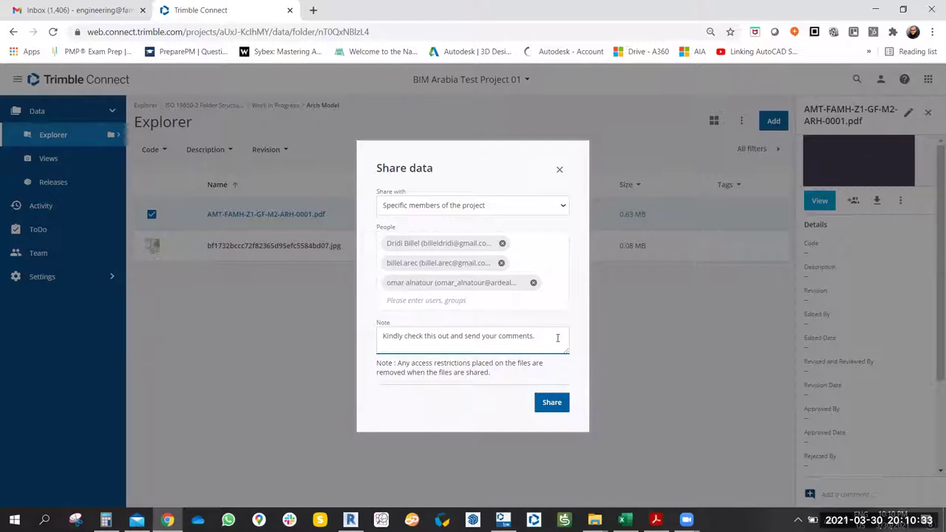
{"action": "type", "text": "SAP"}
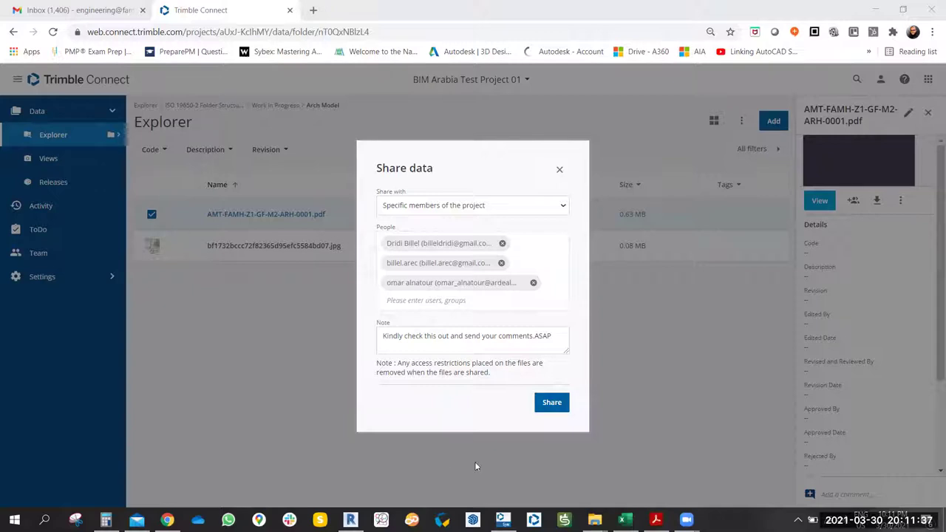
{"action": "left_click", "coordinate": [560, 403]}
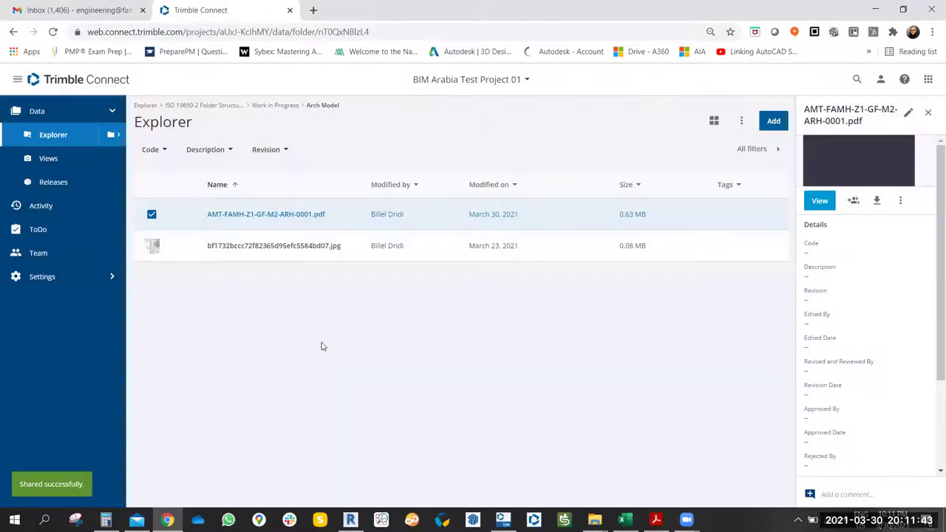
Step: Deselect the PDF and open the project's email notification settings
{"action": "left_click", "coordinate": [151, 215]}
{"action": "left_click", "coordinate": [101, 277]}
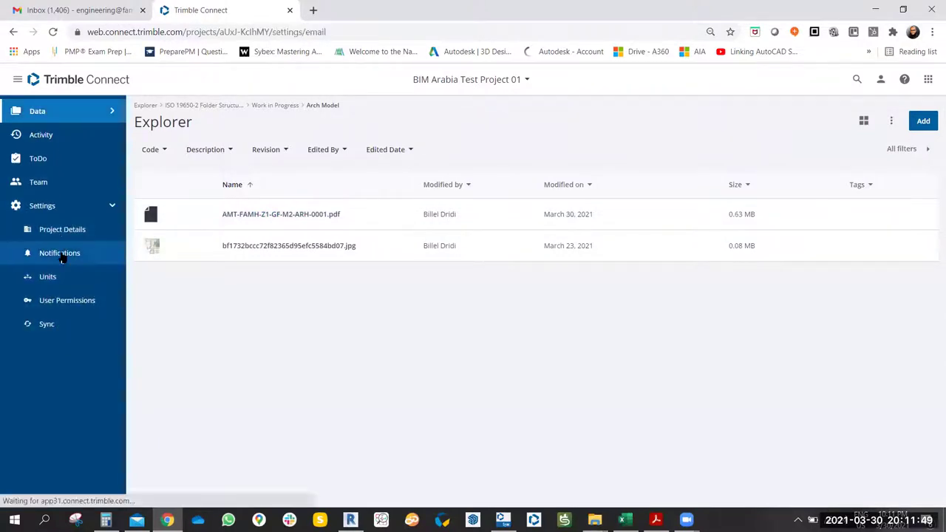
{"action": "left_click", "coordinate": [59, 253]}
{"action": "scroll", "coordinate": [529, 335], "scroll_direction": "down", "scroll_amount": 2}
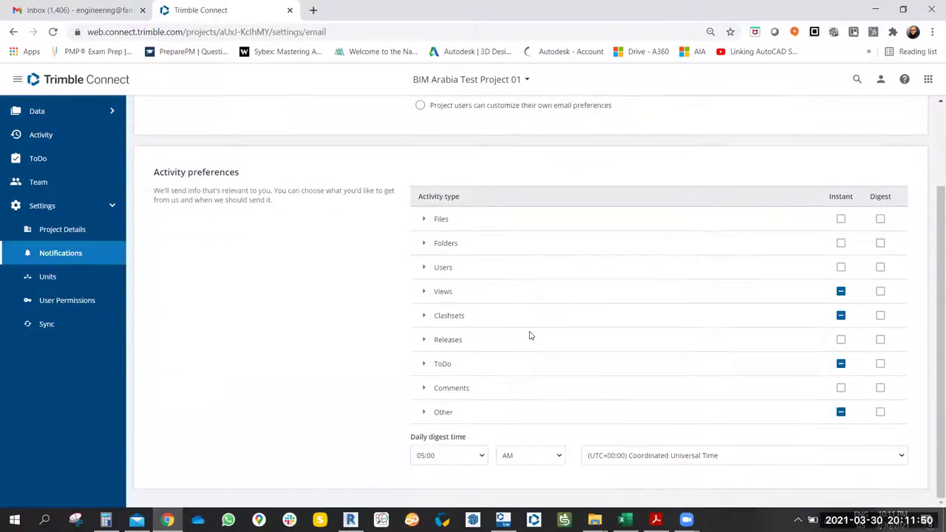
Step: Expand and collapse the Files, Folders, Users and Views activity groups, then go to Gmail
{"action": "left_click", "coordinate": [427, 221]}
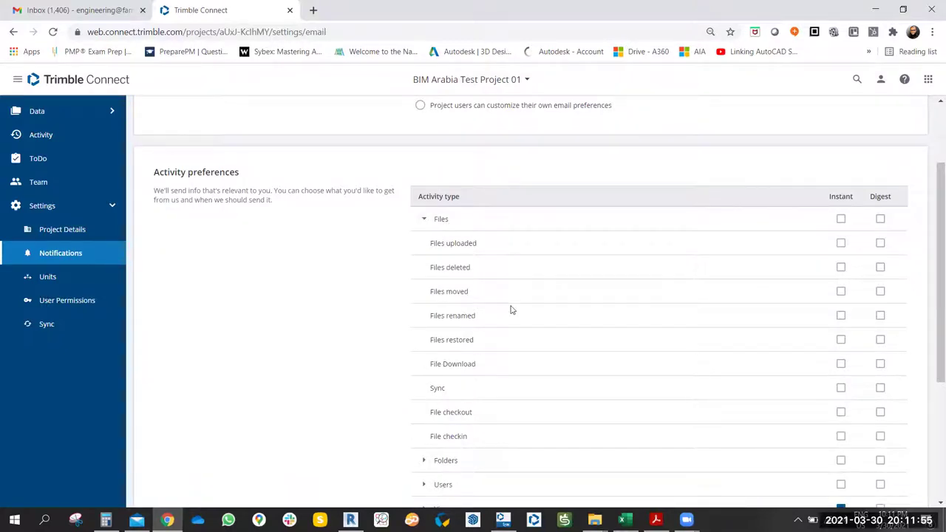
{"action": "scroll", "coordinate": [510, 309], "scroll_direction": "down", "scroll_amount": 1}
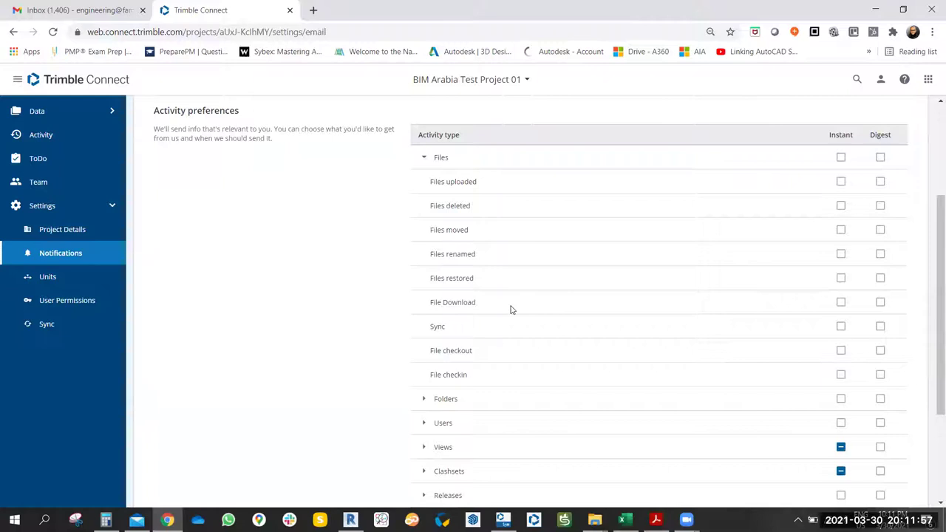
{"action": "scroll", "coordinate": [510, 310], "scroll_direction": "up", "scroll_amount": 1}
{"action": "left_click", "coordinate": [423, 219]}
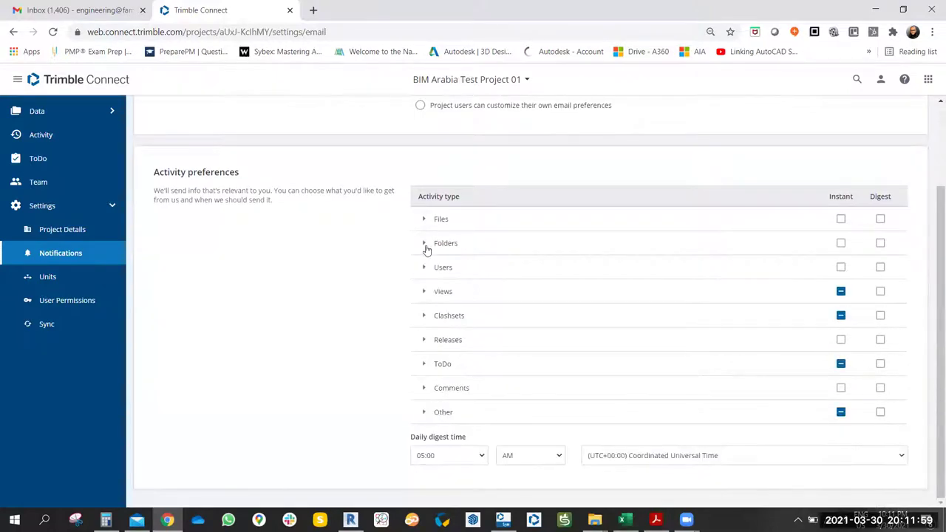
{"action": "left_click", "coordinate": [425, 245]}
{"action": "left_click", "coordinate": [425, 246]}
{"action": "left_click", "coordinate": [425, 270]}
{"action": "left_click", "coordinate": [425, 269]}
{"action": "left_click", "coordinate": [425, 292]}
{"action": "left_click", "coordinate": [425, 293]}
{"action": "left_click", "coordinate": [95, 9]}
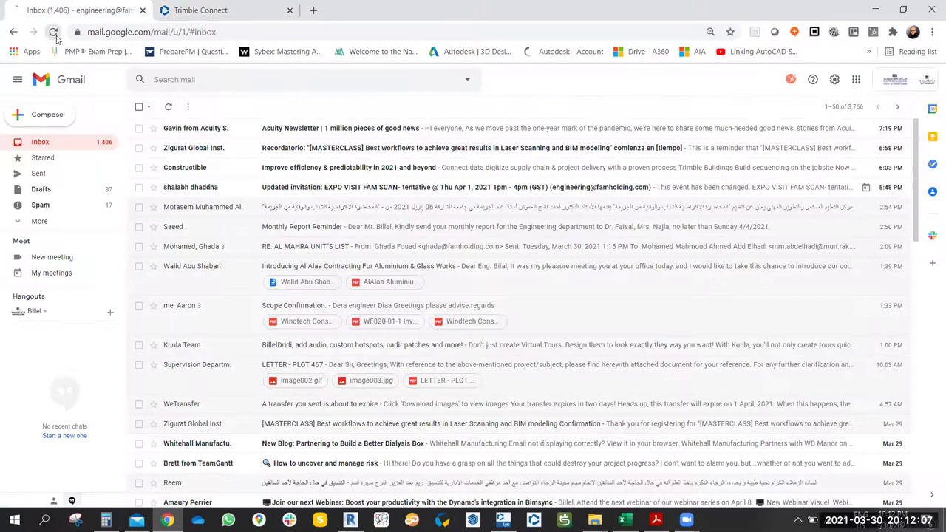
Step: Reload Gmail and switch to the second signed-in account's inbox
{"action": "left_click", "coordinate": [52, 31]}
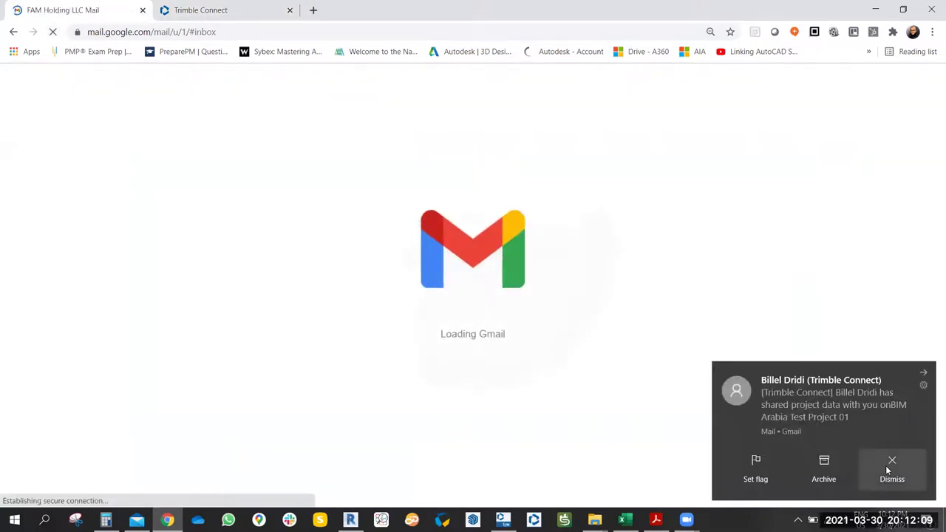
{"action": "left_click", "coordinate": [892, 465]}
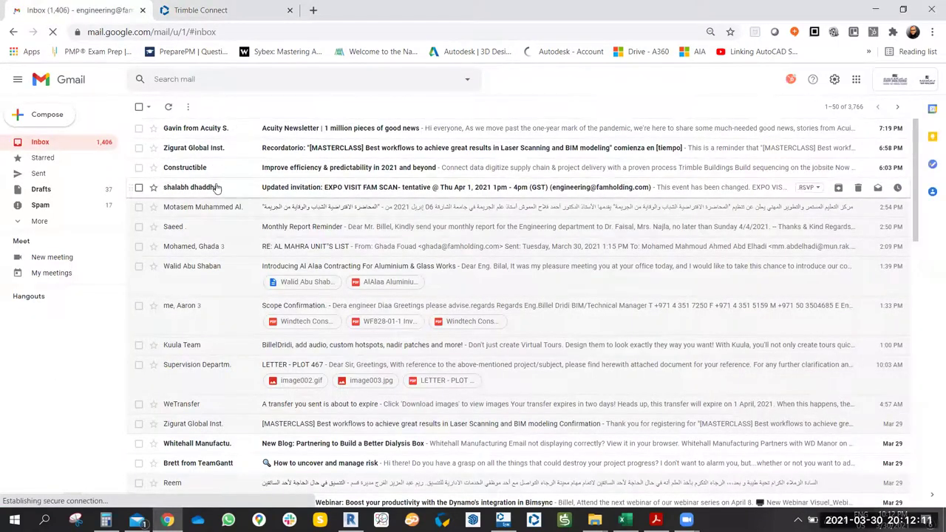
{"action": "left_click", "coordinate": [924, 80]}
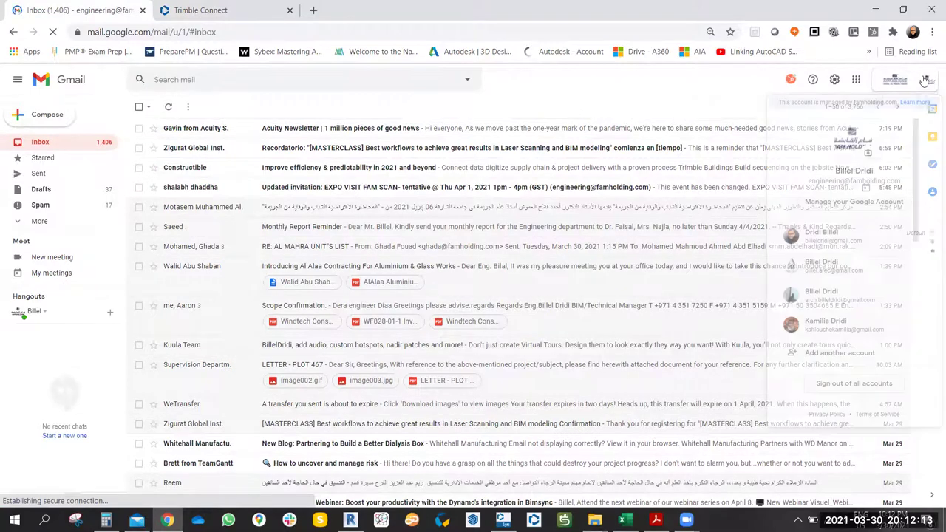
{"action": "left_click", "coordinate": [819, 239]}
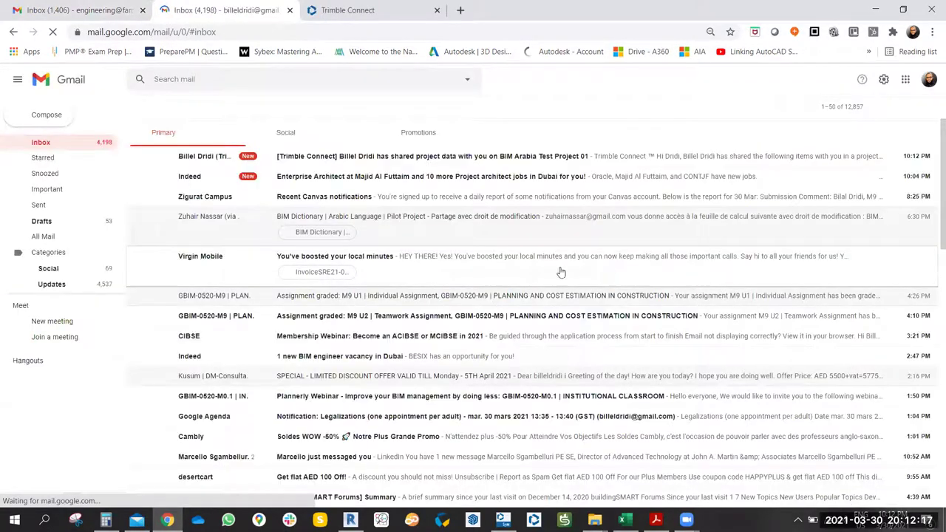
Step: Read the Trimble Connect share email for AMT-FAMH-Z1-GF-M2-ARH-0001.pdf, then return to Trimble Connect
{"action": "left_click", "coordinate": [207, 157]}
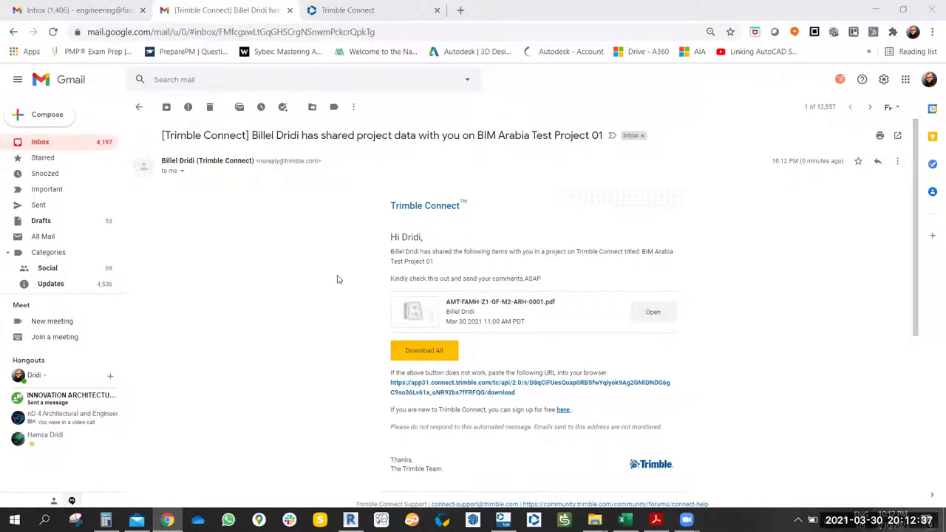
{"action": "scroll", "coordinate": [323, 274], "scroll_direction": "down", "scroll_amount": 3}
{"action": "scroll", "coordinate": [320, 273], "scroll_direction": "up", "scroll_amount": 3}
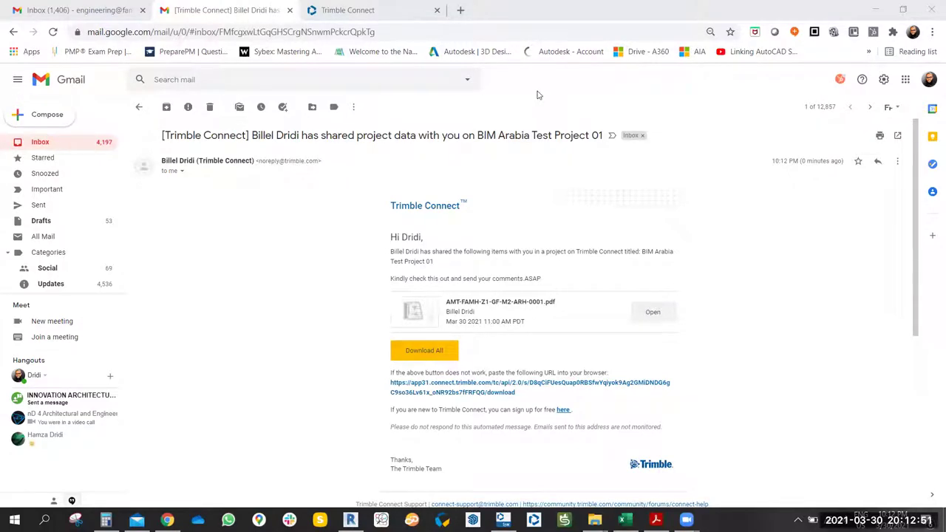
{"action": "scroll", "coordinate": [525, 345], "scroll_direction": "down", "scroll_amount": 2}
{"action": "scroll", "coordinate": [518, 342], "scroll_direction": "up", "scroll_amount": 2}
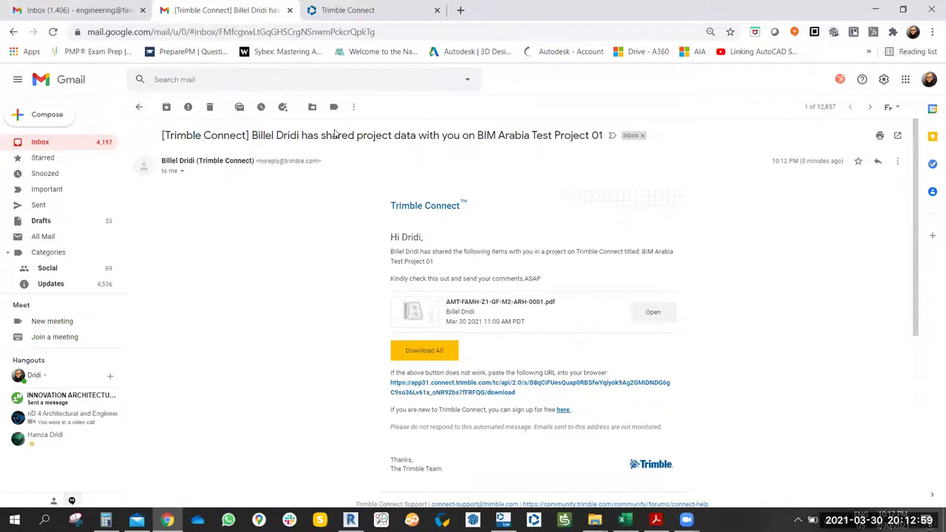
{"action": "left_click", "coordinate": [366, 10]}
Step: Browse to ISO 19650-2 Folder Structure > Work in Progress > Arch Model and select the architectural PDF
{"action": "scroll", "coordinate": [362, 333], "scroll_direction": "up", "scroll_amount": 2}
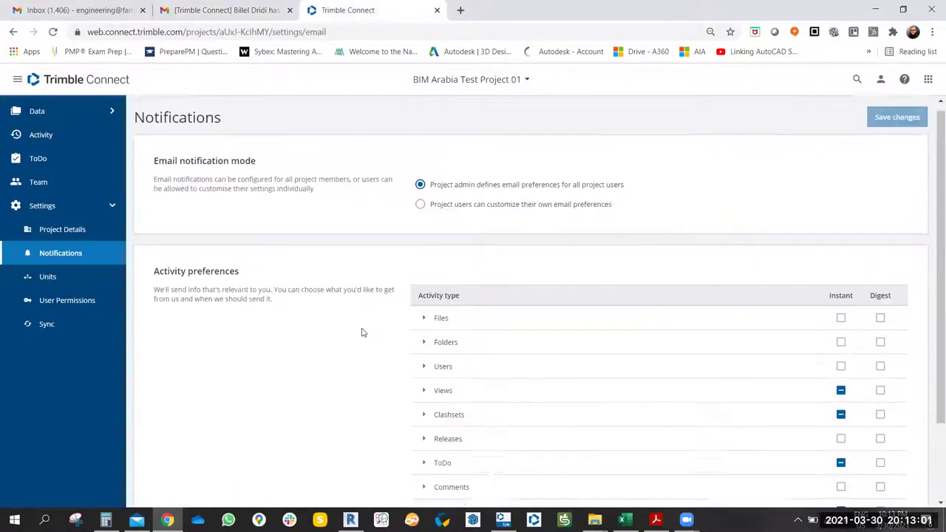
{"action": "left_click", "coordinate": [37, 112]}
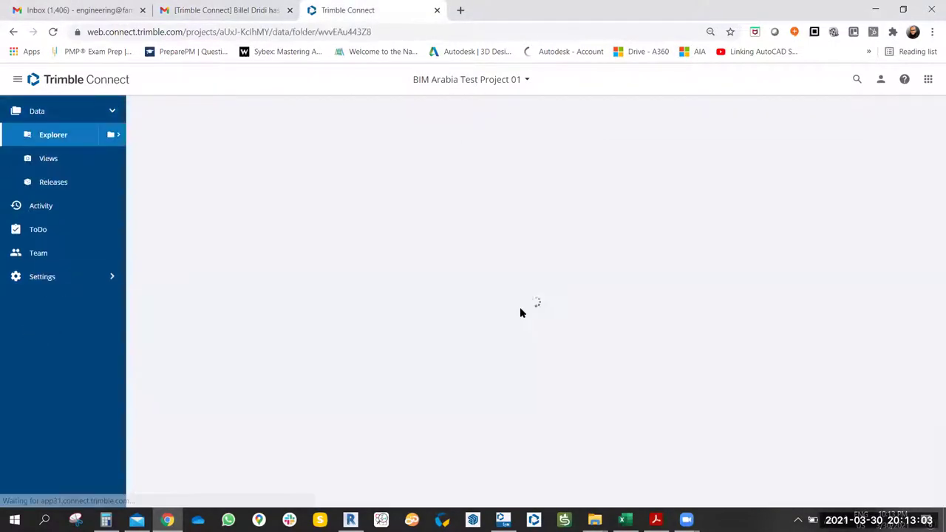
{"action": "left_click", "coordinate": [280, 218]}
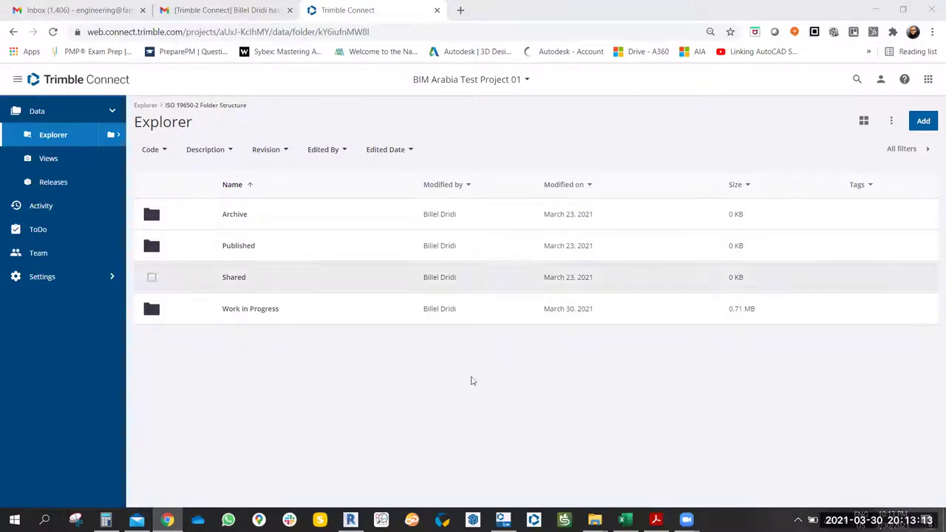
{"action": "left_click", "coordinate": [249, 308]}
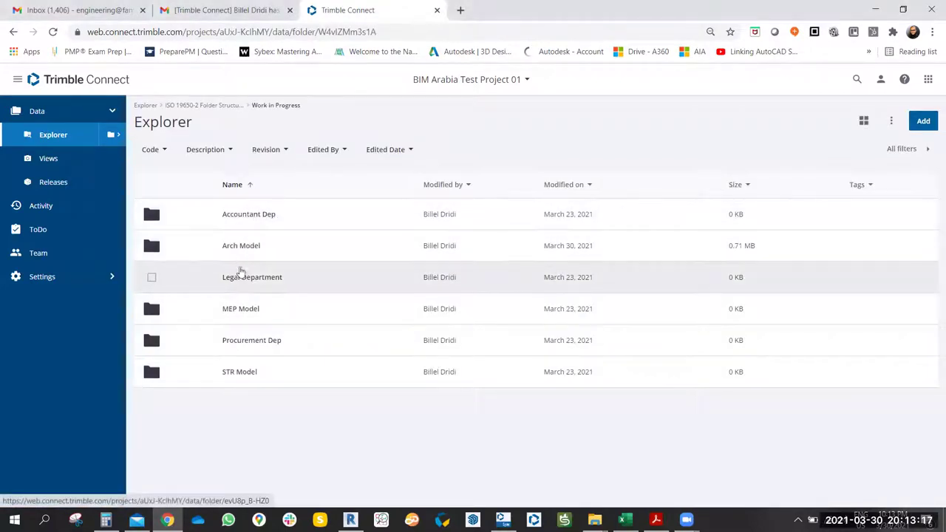
{"action": "left_click", "coordinate": [244, 245]}
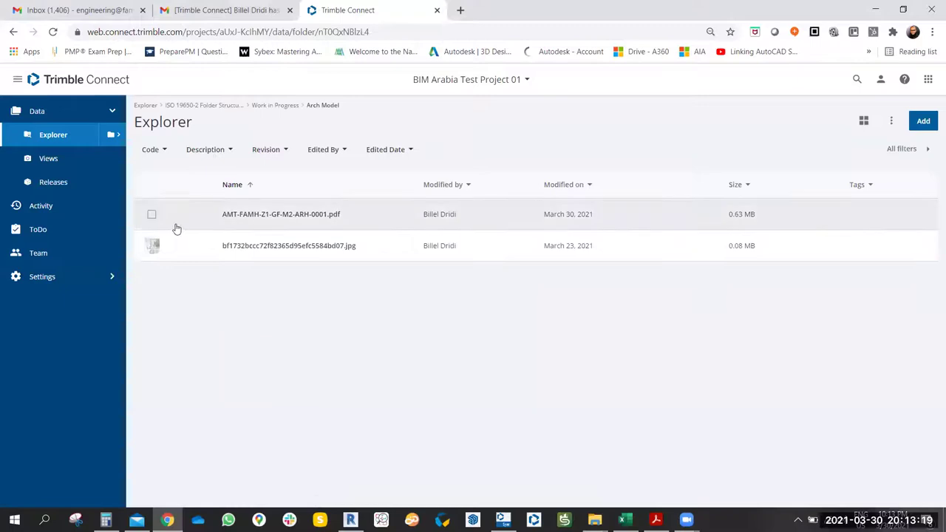
{"action": "left_click", "coordinate": [150, 214]}
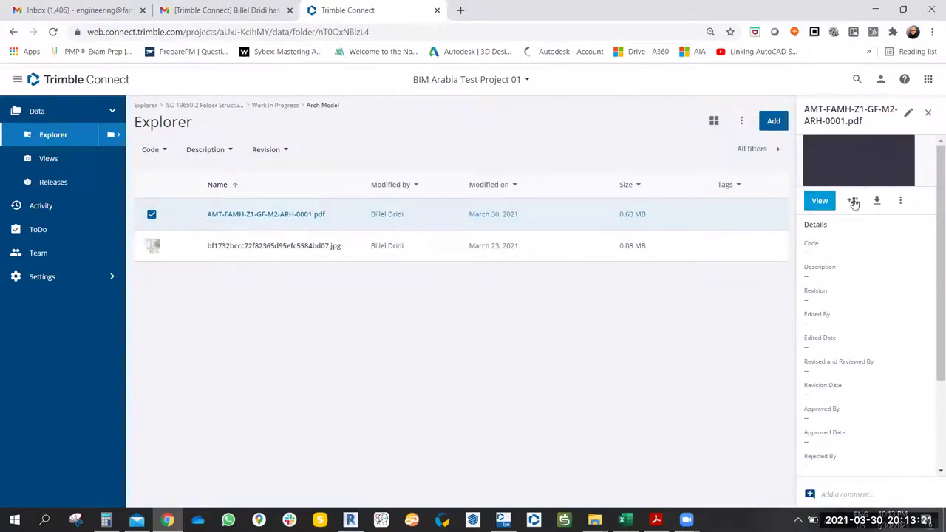
Step: Open the PDF's share dialog with Share with set to 'Signed in users with the link'
{"action": "left_click", "coordinate": [853, 200]}
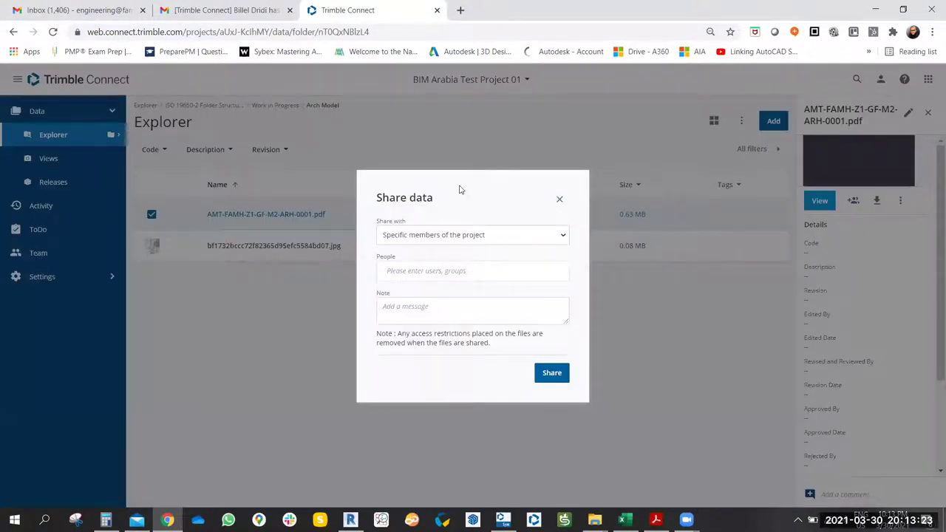
{"action": "left_click", "coordinate": [563, 236]}
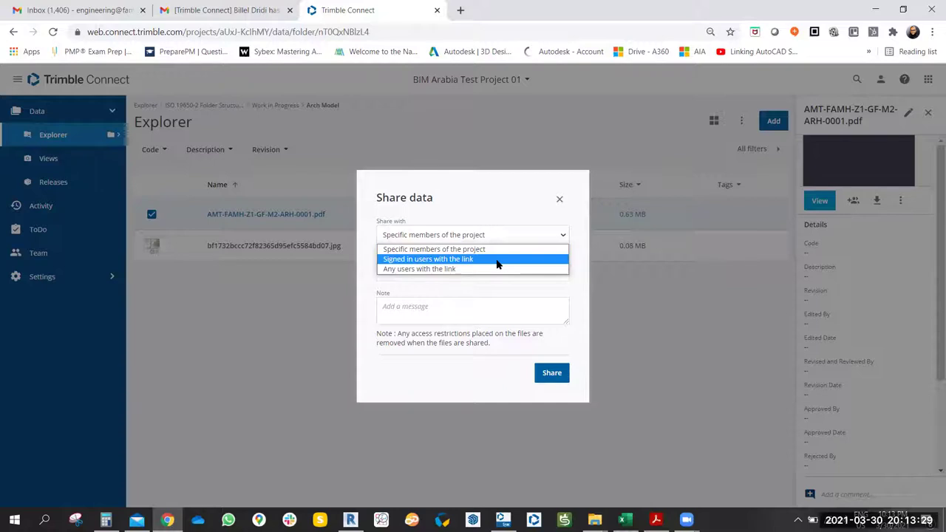
{"action": "left_click", "coordinate": [443, 261]}
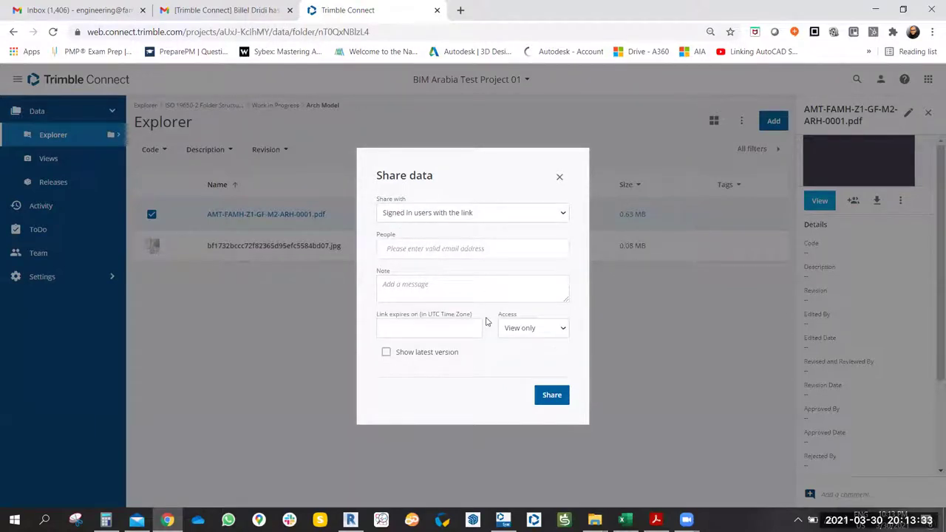
{"action": "left_click", "coordinate": [565, 219]}
{"action": "left_click", "coordinate": [466, 226]}
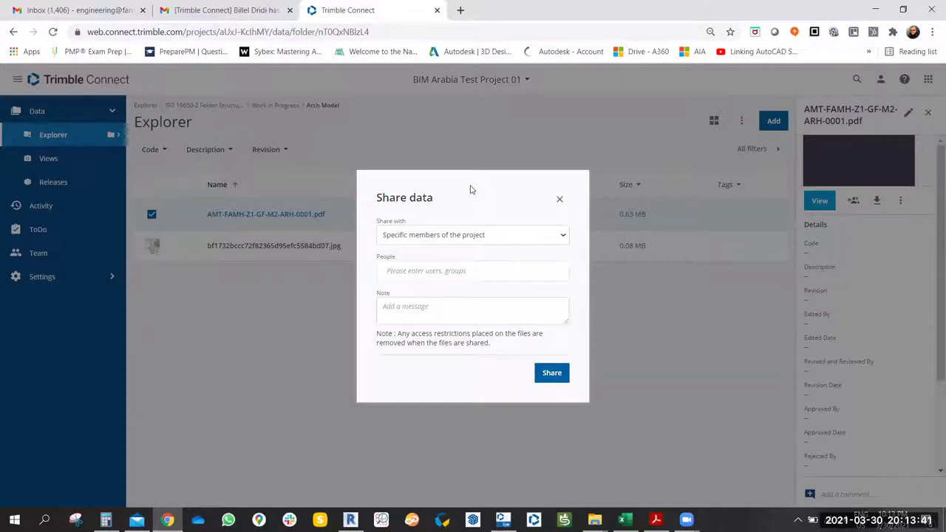
{"action": "left_click", "coordinate": [481, 235]}
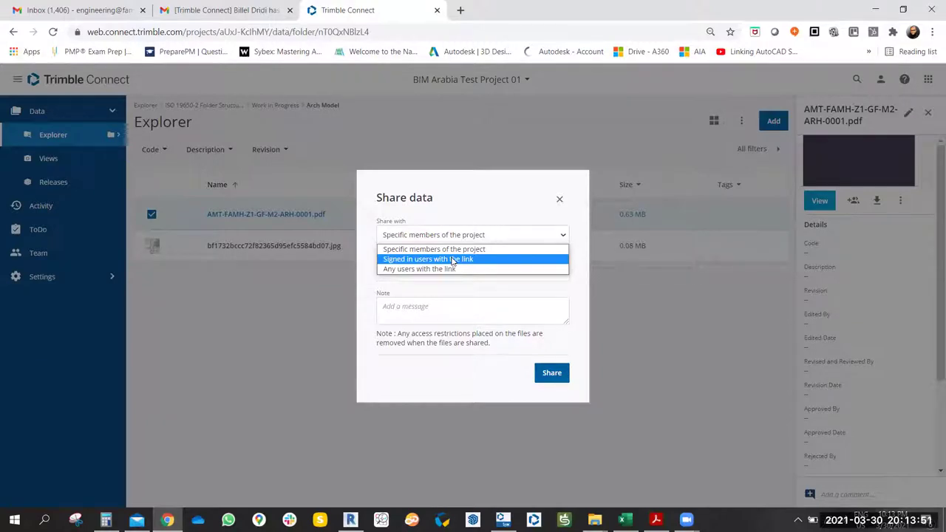
{"action": "left_click", "coordinate": [453, 260]}
Step: Paste the recipient's e-mail address into People as the share recipient
{"action": "left_click", "coordinate": [396, 250]}
{"action": "type", "text": "b"}
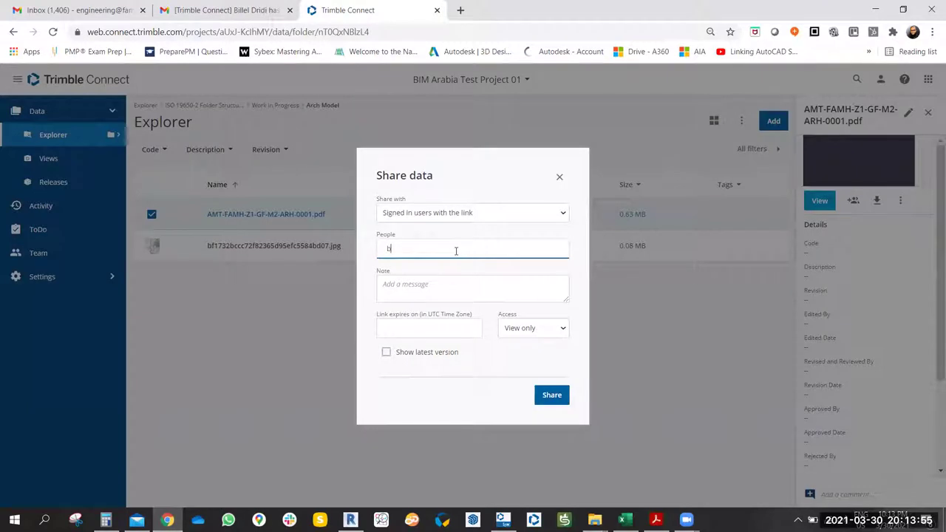
{"action": "type", "text": "ill"}
{"action": "double_click", "coordinate": [405, 251]}
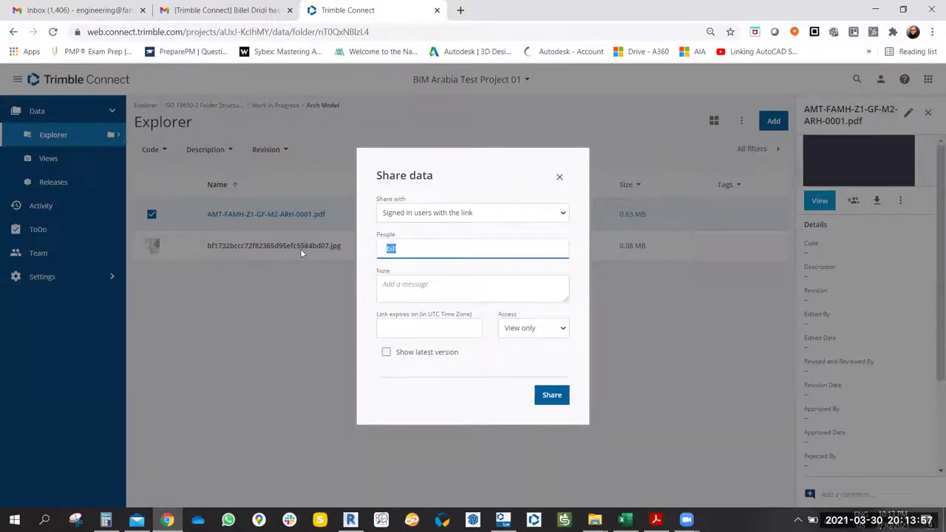
{"action": "key", "text": "BackSpace"}
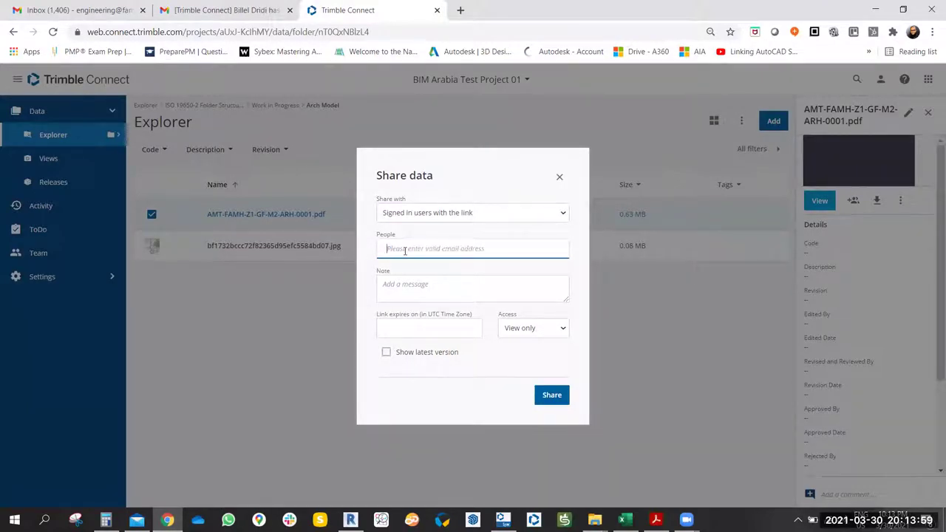
{"action": "type", "text": "omar"}
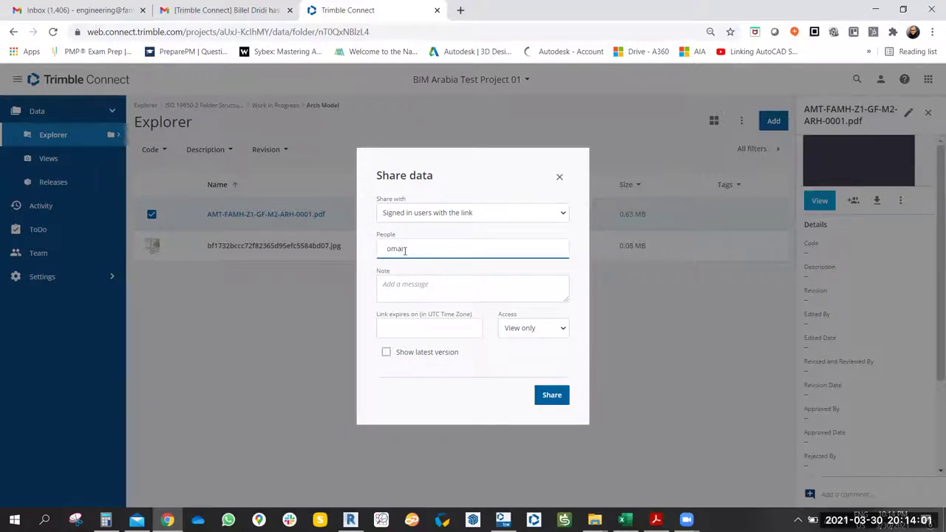
{"action": "key", "text": "BackSpace"}
{"action": "key", "text": "BackSpace"}
{"action": "key", "text": "BackSpace"}
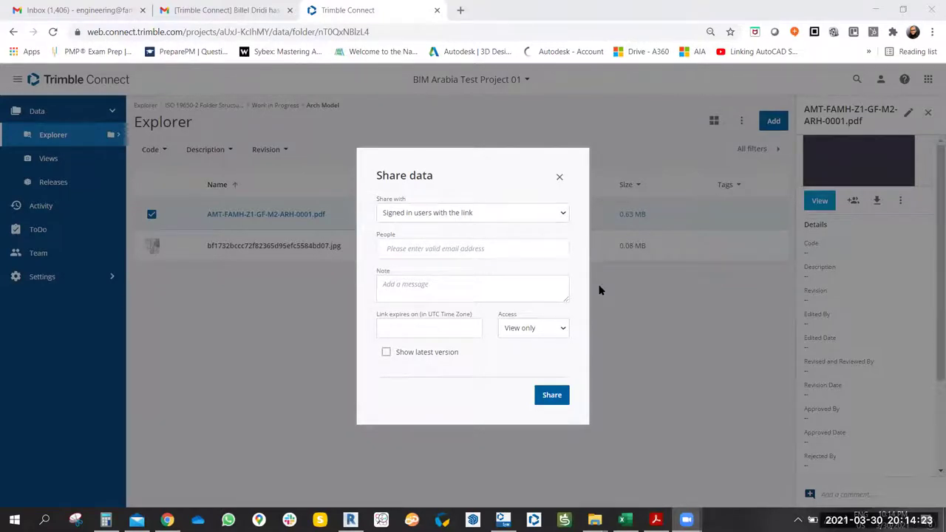
{"action": "left_click", "coordinate": [423, 247]}
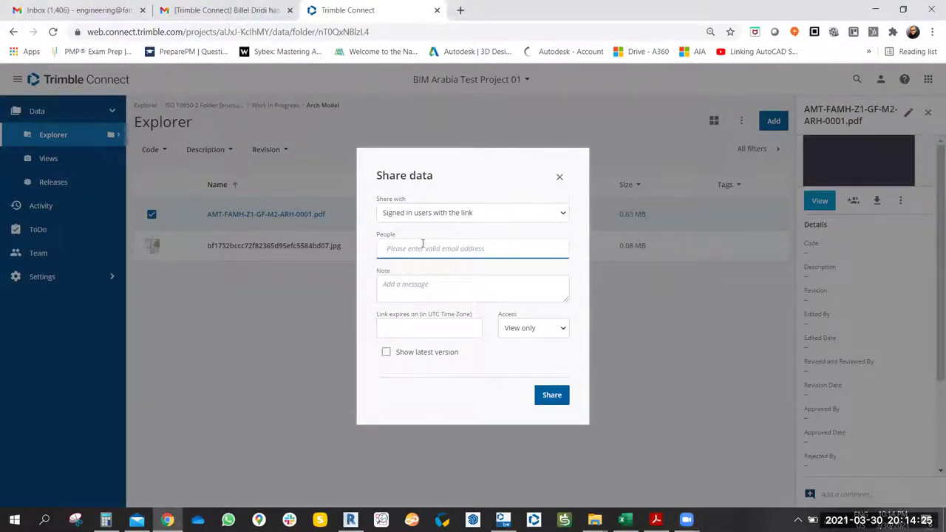
{"action": "key", "text": "ctrl+v"}
{"action": "key", "text": "Return"}
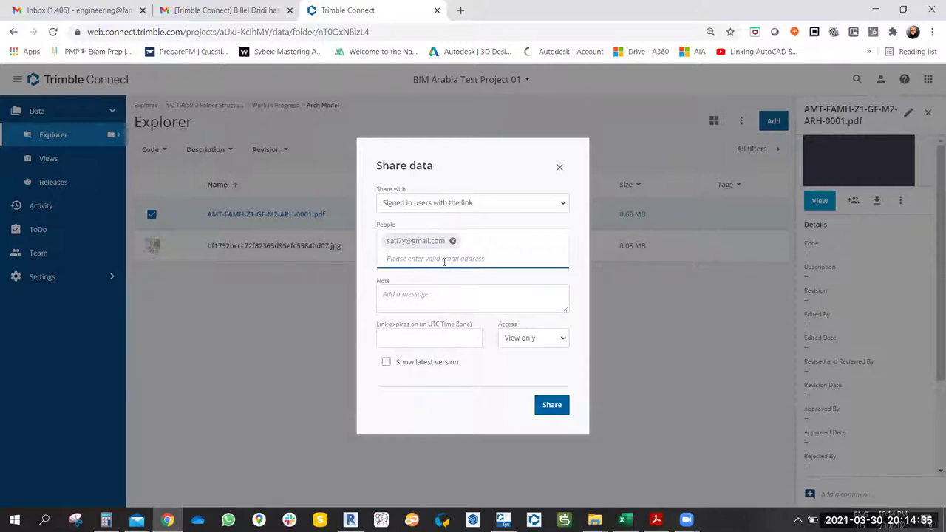
Step: Add the note 'Please send your best price.' and bring up the link expiry calendar
{"action": "left_click", "coordinate": [405, 293]}
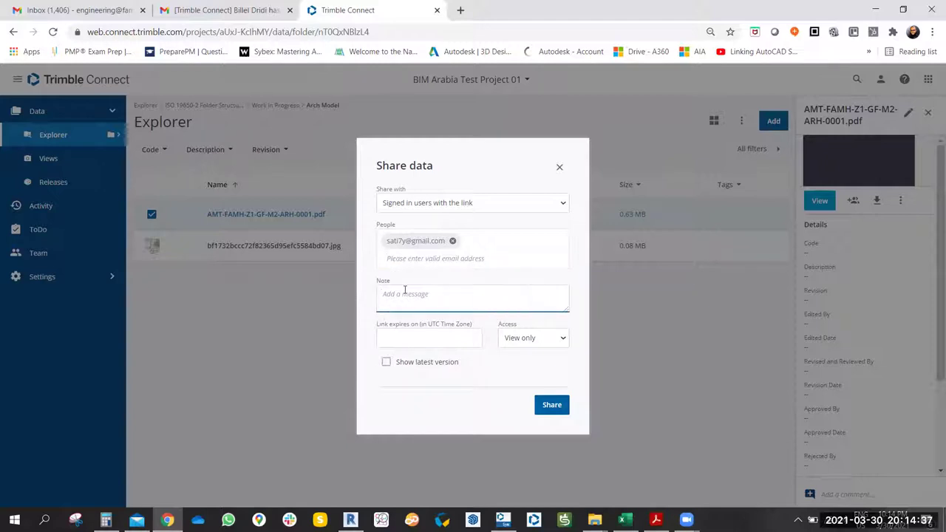
{"action": "type", "text": "Please"}
{"action": "type", "text": " send your "}
{"action": "type", "text": "q"}
{"action": "type", "text": "u"}
{"action": "type", "text": "otati"}
{"action": "key", "text": "BackSpace"}
{"action": "key", "text": "BackSpace"}
{"action": "key", "text": "BackSpace"}
{"action": "key", "text": "BackSpace"}
{"action": "key", "text": "BackSpace"}
{"action": "key", "text": "BackSpace"}
{"action": "key", "text": "BackSpace"}
{"action": "key", "text": "BackSpace"}
{"action": "type", "text": "best price."}
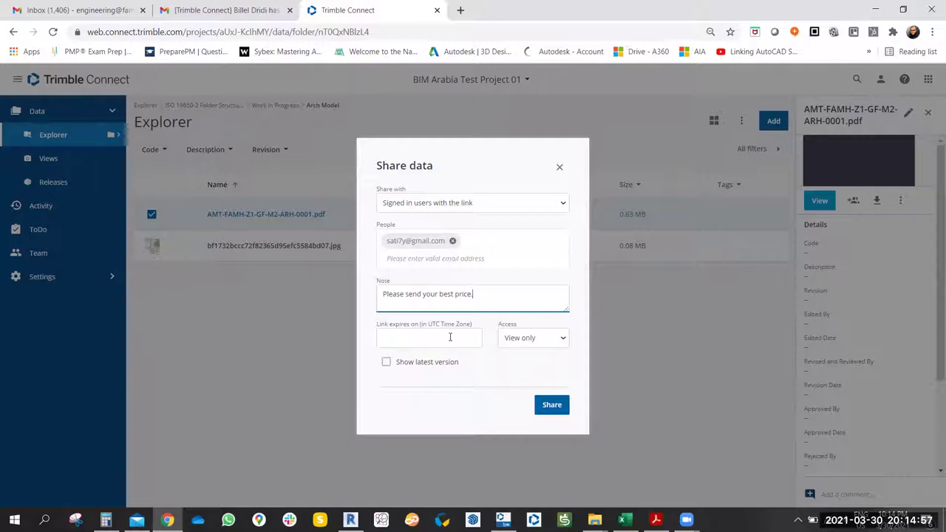
{"action": "left_click", "coordinate": [406, 337]}
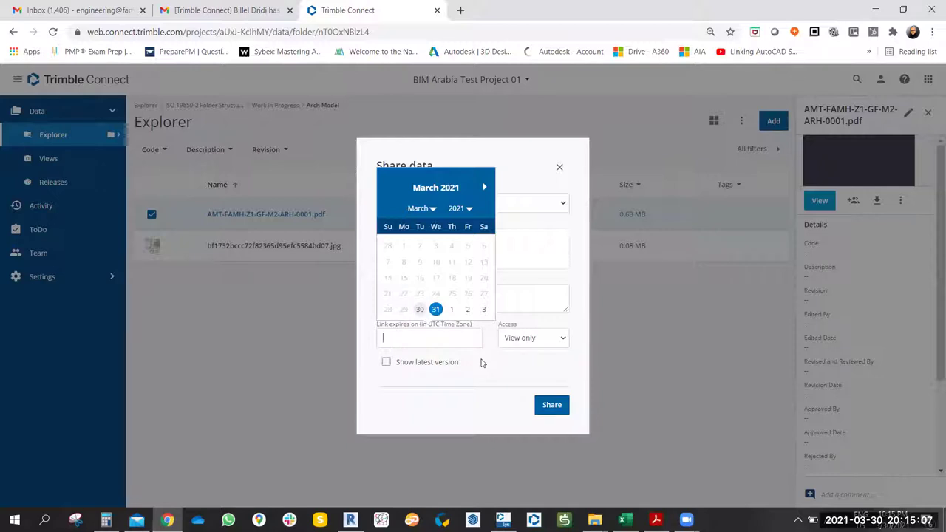
Step: Share the link expiring 04/03/2021 with View only access and 'Show latest version' ticked
{"action": "left_click", "coordinate": [484, 310]}
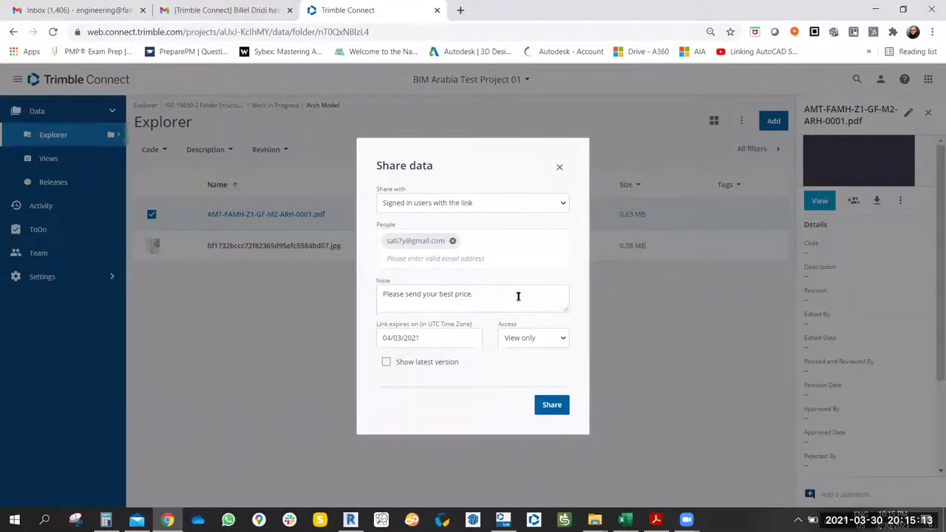
{"action": "left_click", "coordinate": [564, 341]}
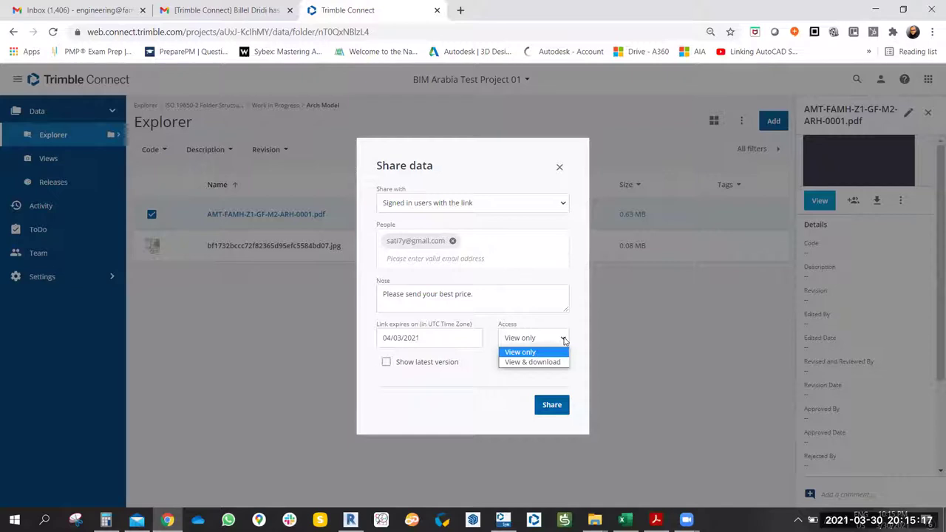
{"action": "left_click", "coordinate": [565, 340]}
{"action": "left_click", "coordinate": [564, 341]}
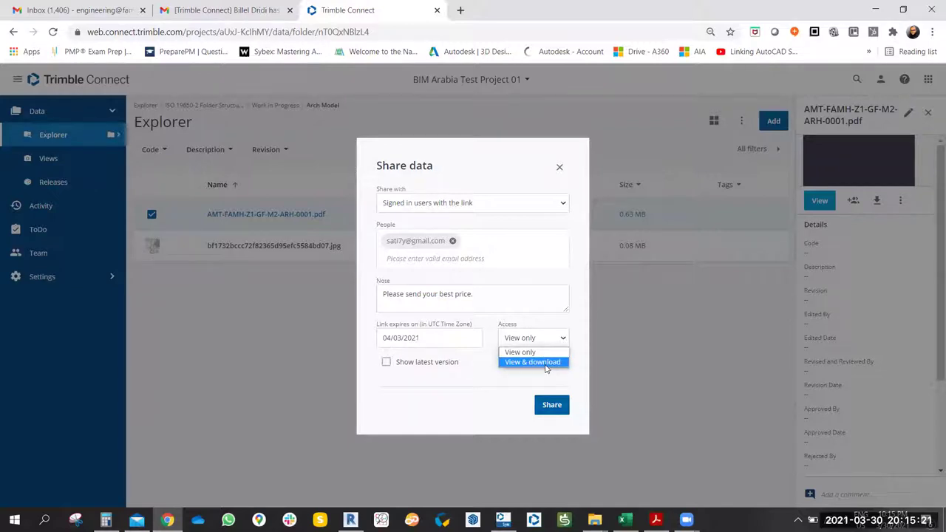
{"action": "left_click", "coordinate": [493, 343]}
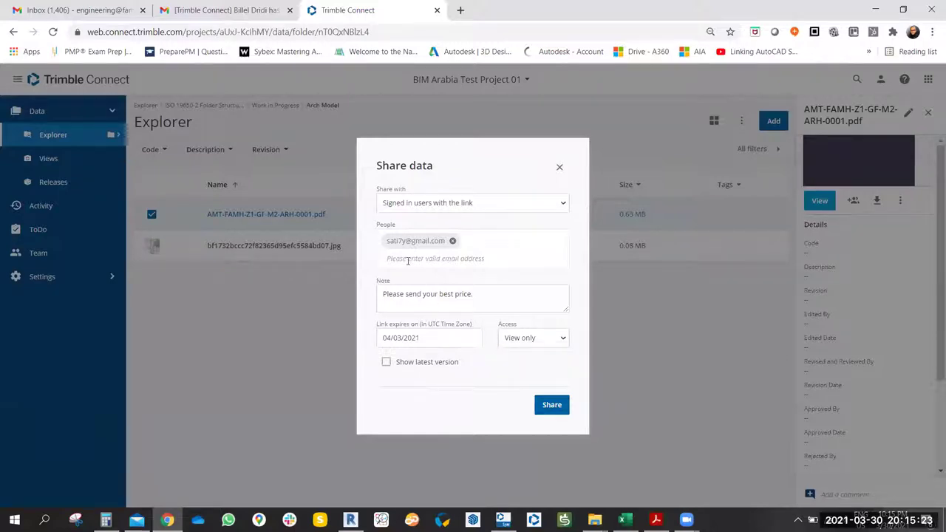
{"action": "triple_click", "coordinate": [477, 297]}
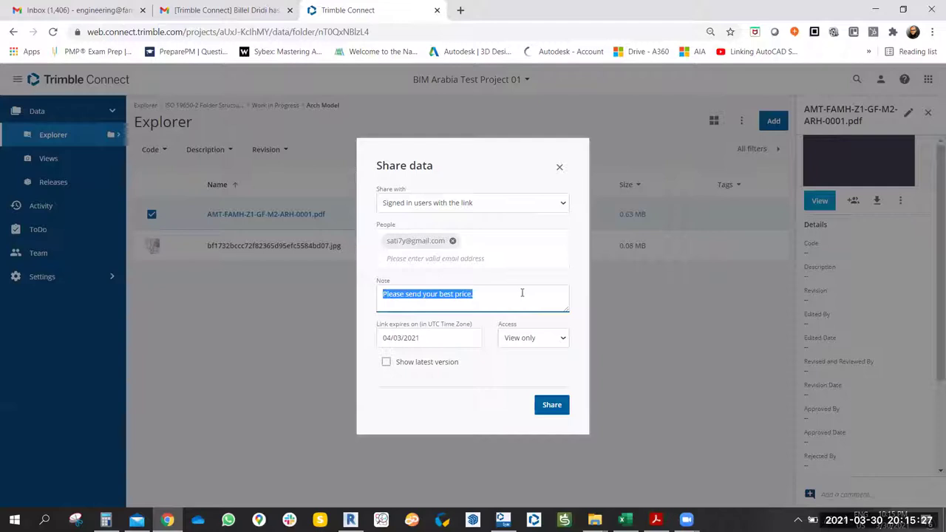
{"action": "left_click", "coordinate": [561, 340]}
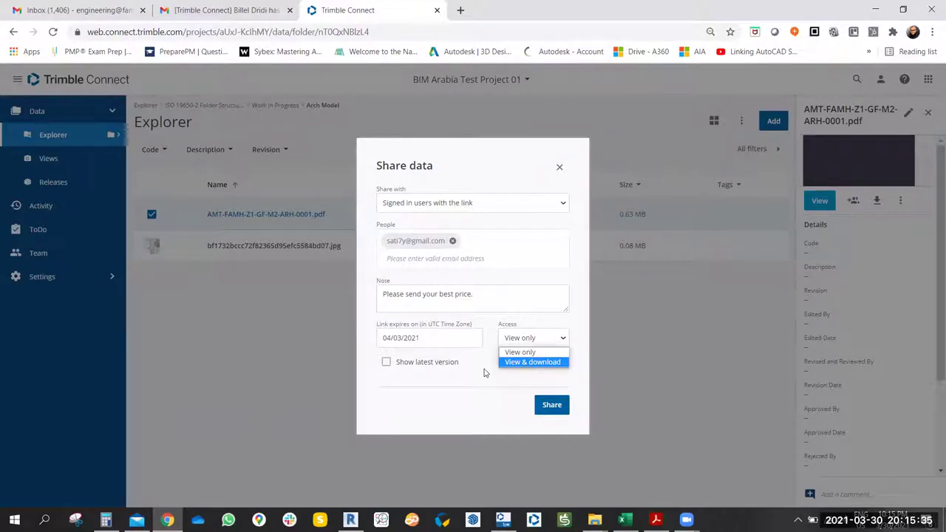
{"action": "left_click", "coordinate": [386, 361]}
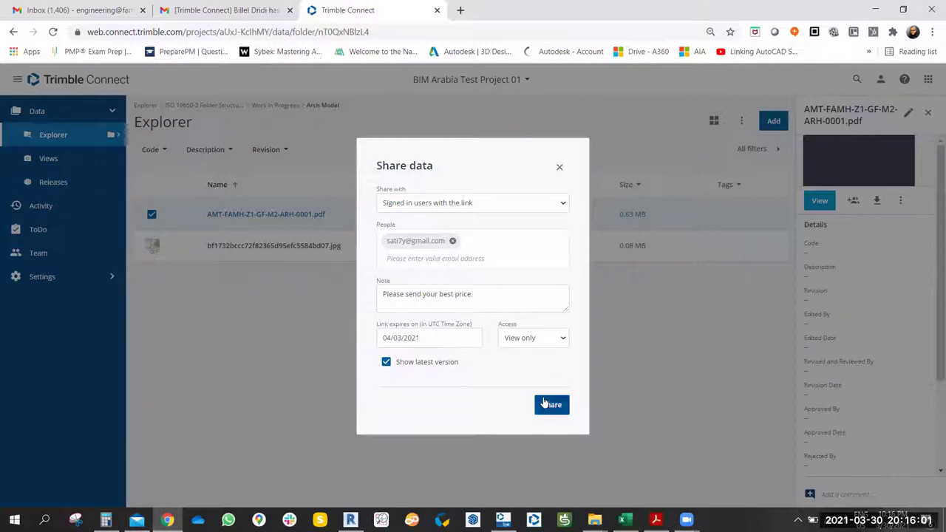
{"action": "left_click", "coordinate": [564, 338]}
{"action": "left_click", "coordinate": [528, 352]}
{"action": "left_click", "coordinate": [538, 411]}
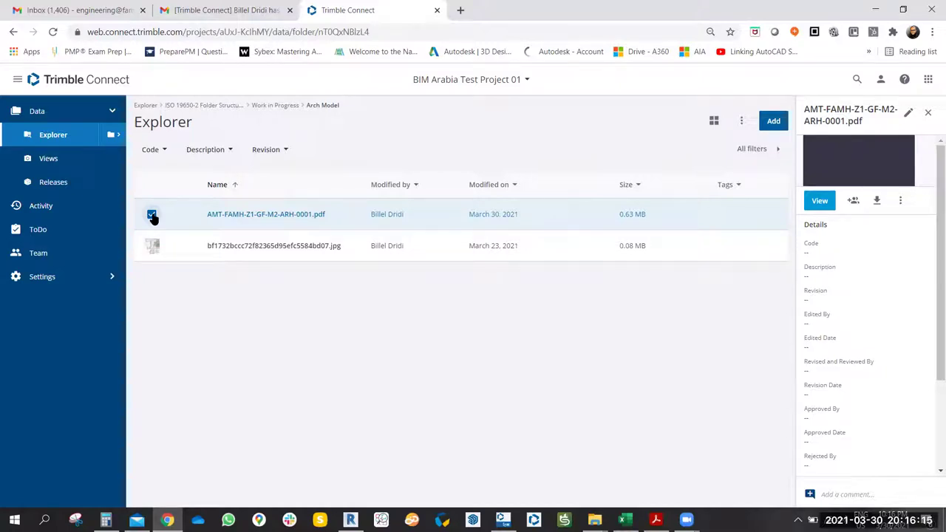
Step: Start a new PDF share for 'Any users with the link' and paste the recipient's e-mail
{"action": "left_click", "coordinate": [152, 215]}
{"action": "left_click", "coordinate": [151, 215]}
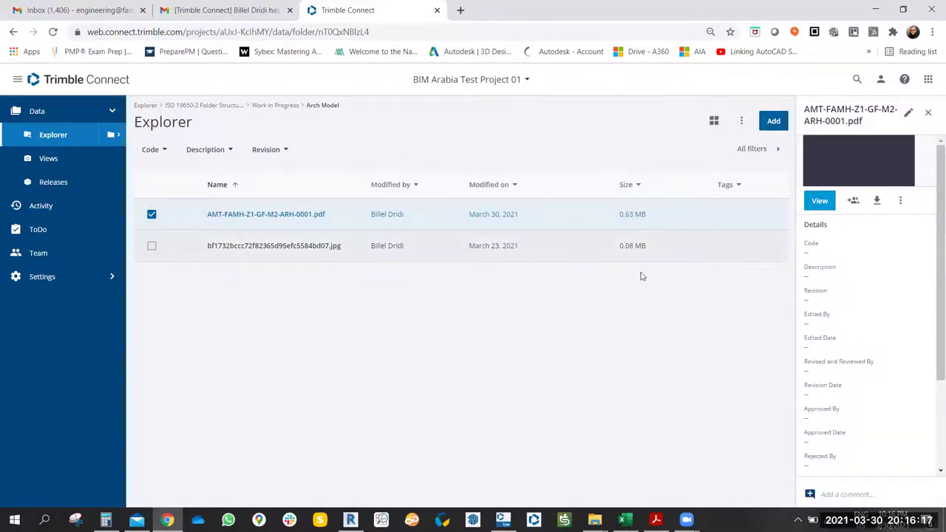
{"action": "left_click", "coordinate": [854, 202]}
{"action": "left_click", "coordinate": [565, 233]}
{"action": "left_click", "coordinate": [421, 269]}
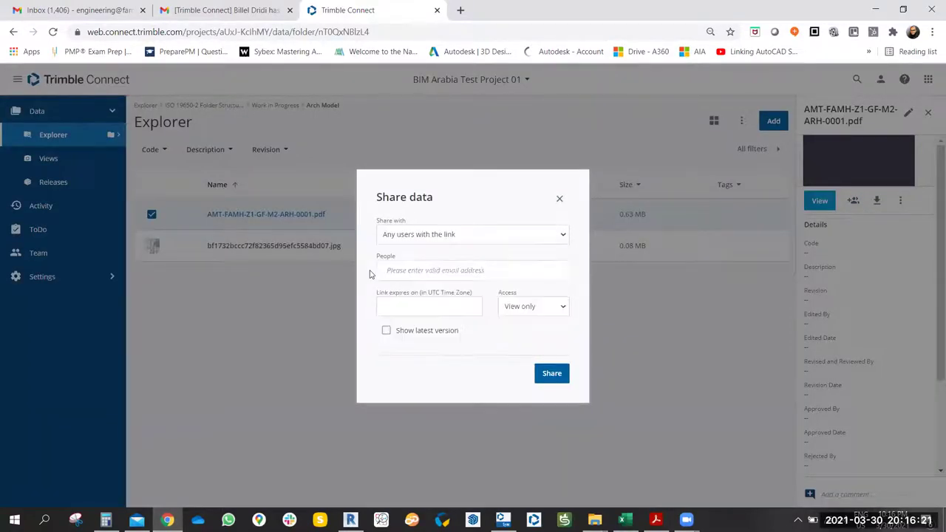
{"action": "left_click", "coordinate": [428, 269]}
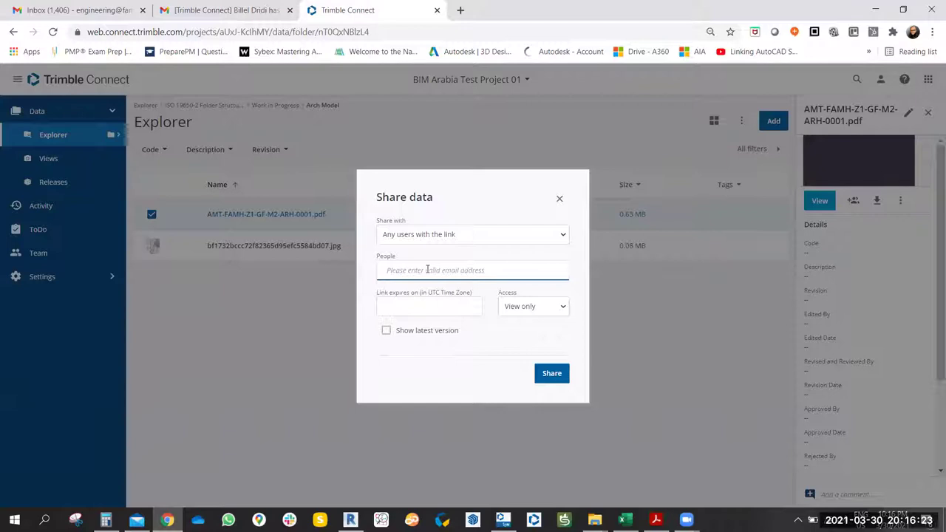
{"action": "type", "text": "q"}
{"action": "key", "text": "BackSpace"}
{"action": "key", "text": "ctrl+v"}
{"action": "key", "text": "Return"}
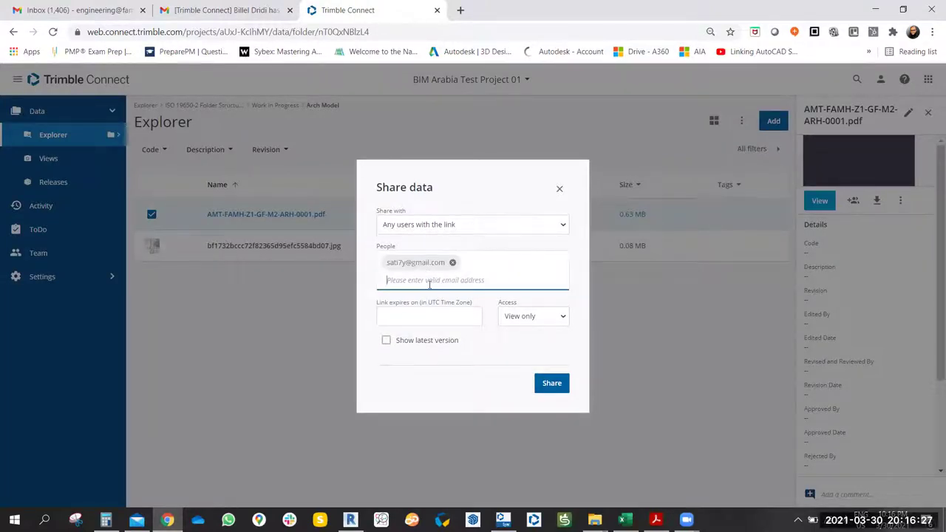
Step: Set expiry 04/03/2021, View only access, 'Show latest version', then share and close the confirmation
{"action": "left_click", "coordinate": [414, 315]}
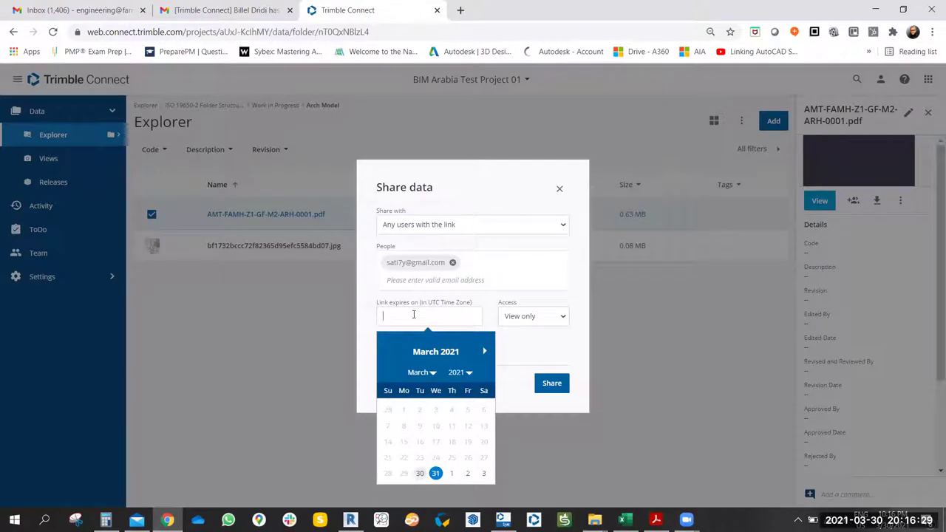
{"action": "left_click", "coordinate": [484, 473]}
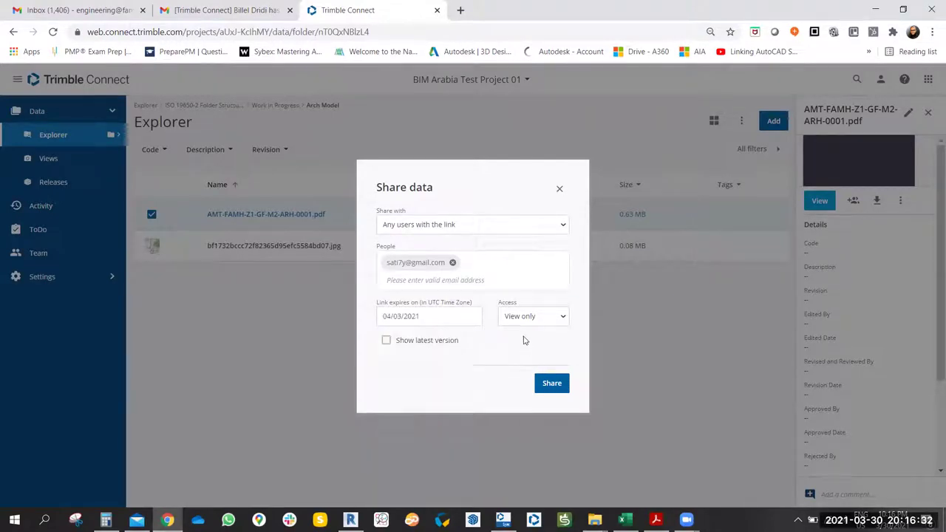
{"action": "left_click", "coordinate": [560, 319]}
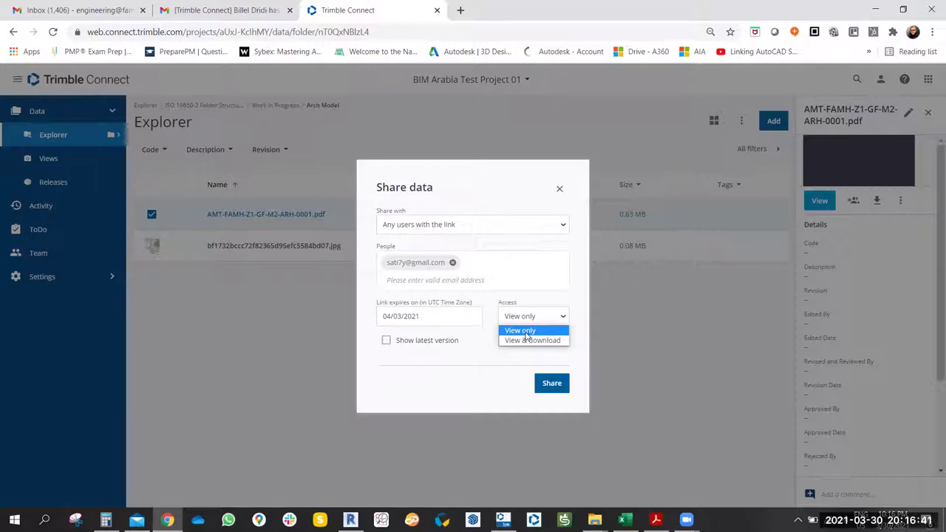
{"action": "left_click", "coordinate": [529, 340]}
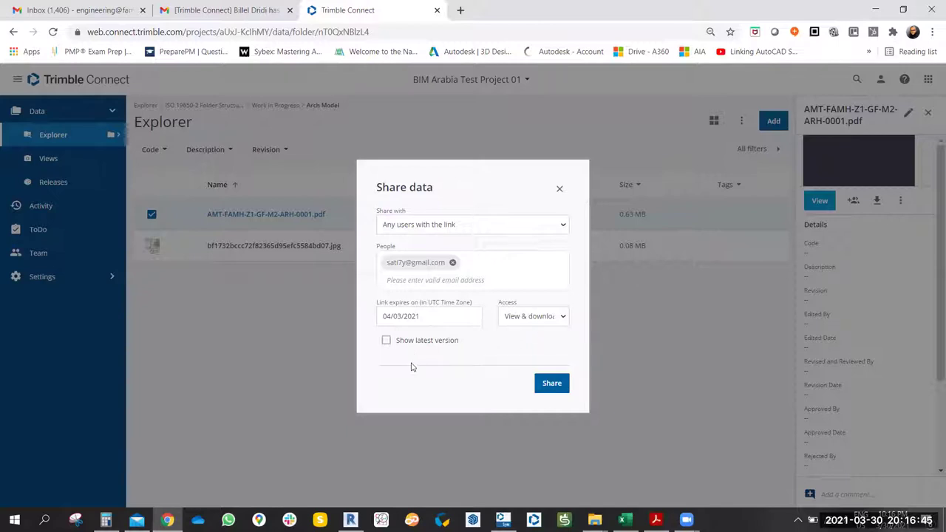
{"action": "left_click", "coordinate": [563, 319]}
{"action": "left_click", "coordinate": [519, 331]}
{"action": "left_click", "coordinate": [386, 341]}
{"action": "left_click", "coordinate": [552, 383]}
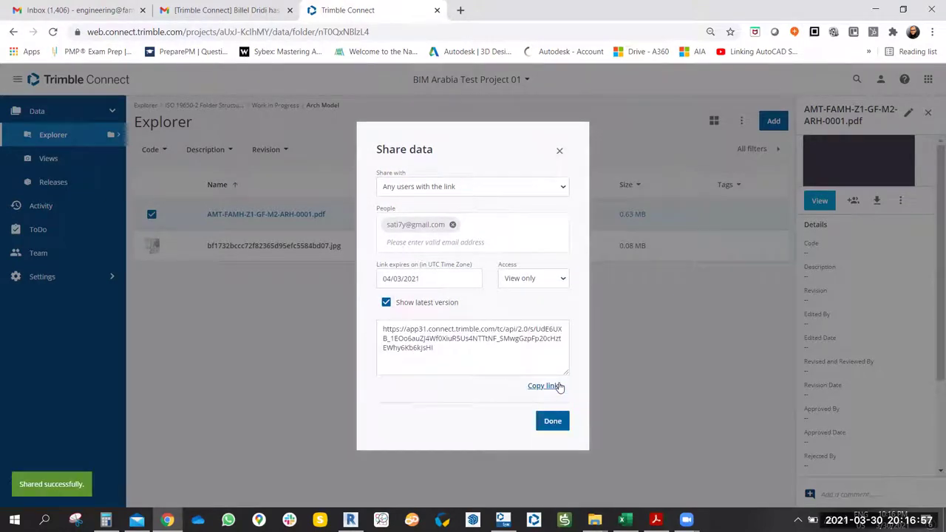
{"action": "left_click", "coordinate": [552, 420]}
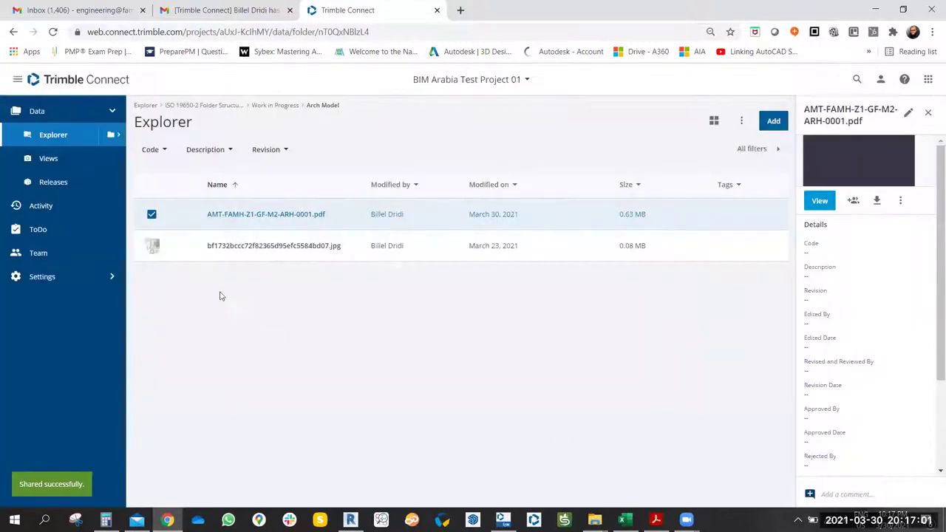
{"action": "left_click", "coordinate": [152, 215]}
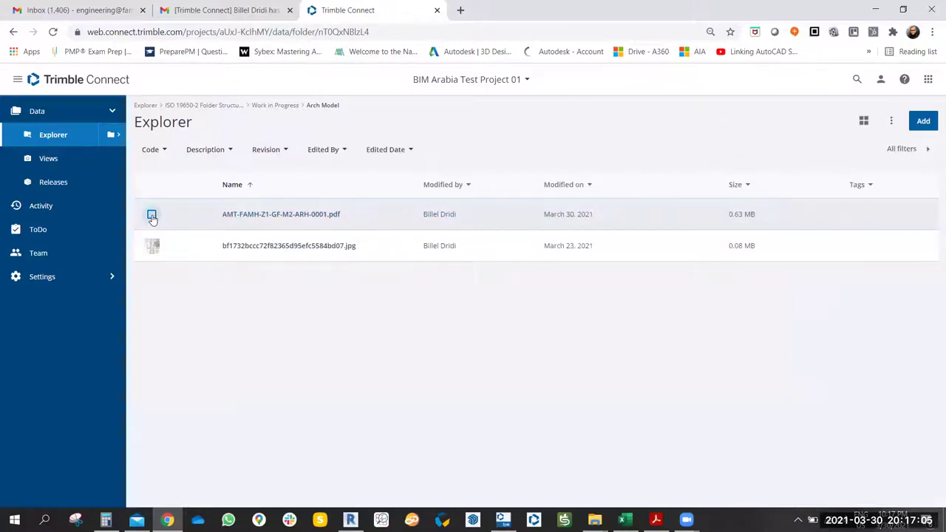
{"action": "left_click", "coordinate": [152, 216]}
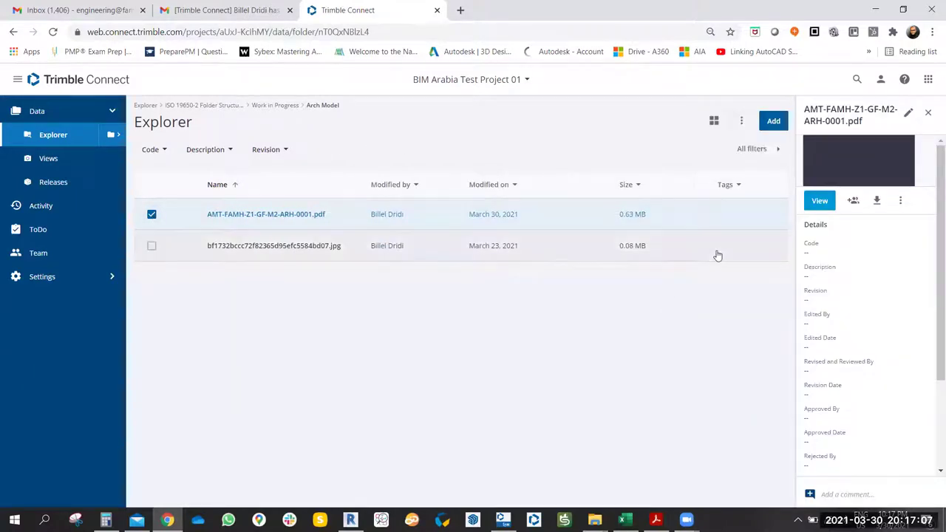
{"action": "left_click", "coordinate": [151, 215]}
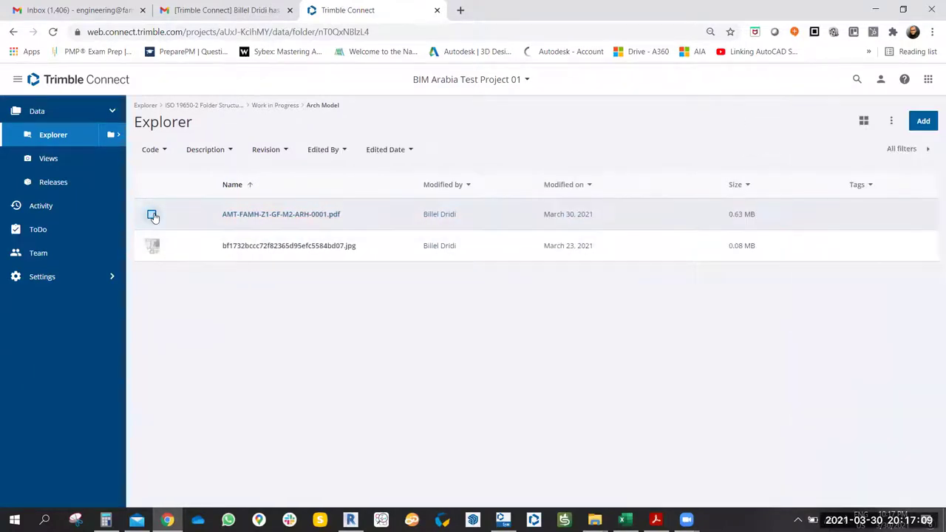
{"action": "left_click", "coordinate": [151, 215]}
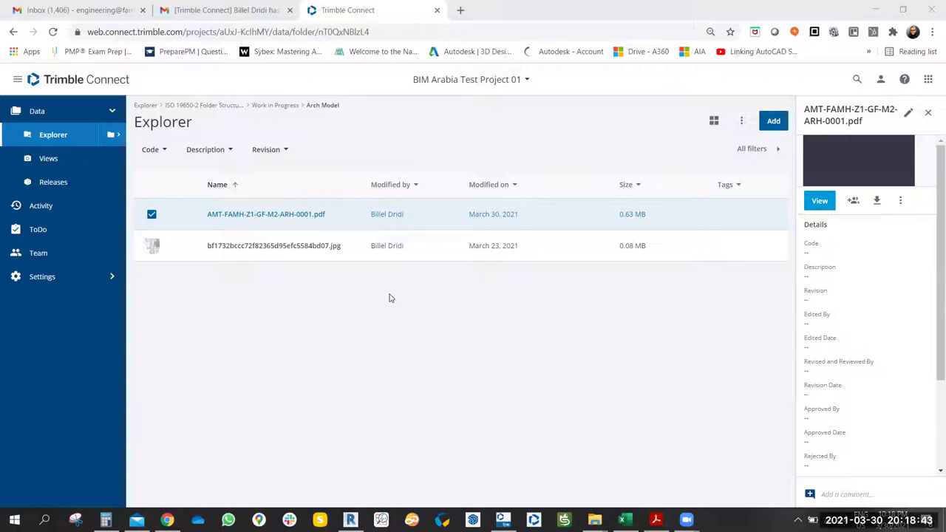
{"action": "left_click", "coordinate": [151, 216]}
{"action": "left_click", "coordinate": [151, 216]}
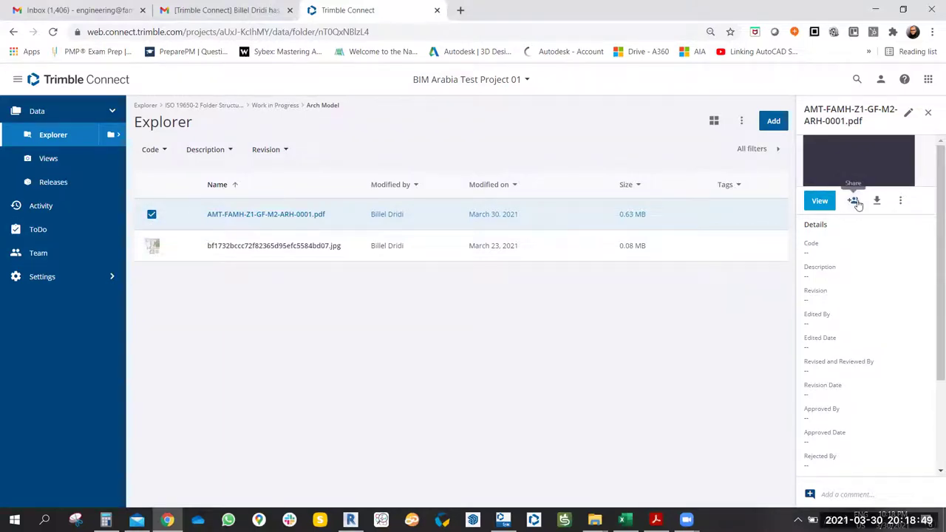
{"action": "left_click", "coordinate": [151, 215]}
{"action": "left_click", "coordinate": [152, 216]}
{"action": "left_click", "coordinate": [152, 215]}
{"action": "left_click", "coordinate": [152, 215]}
{"action": "left_click", "coordinate": [151, 215]}
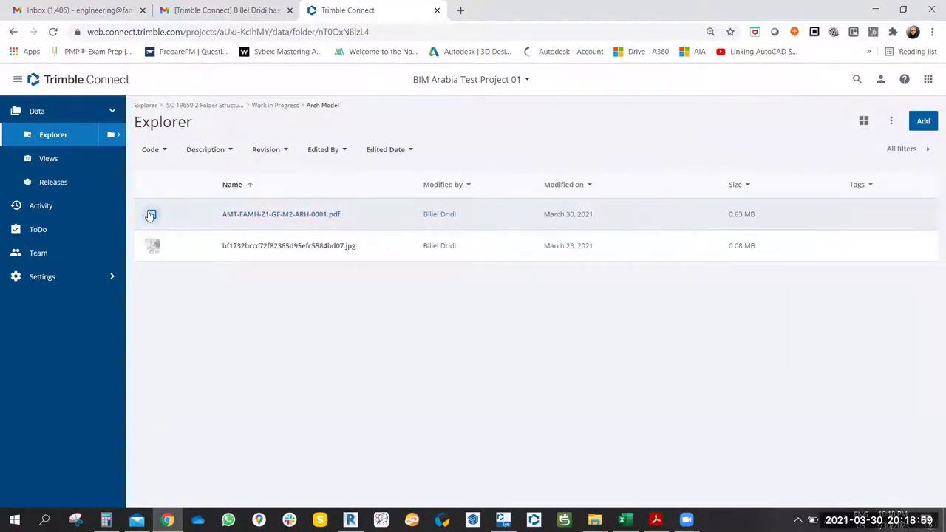
{"action": "left_click", "coordinate": [152, 214]}
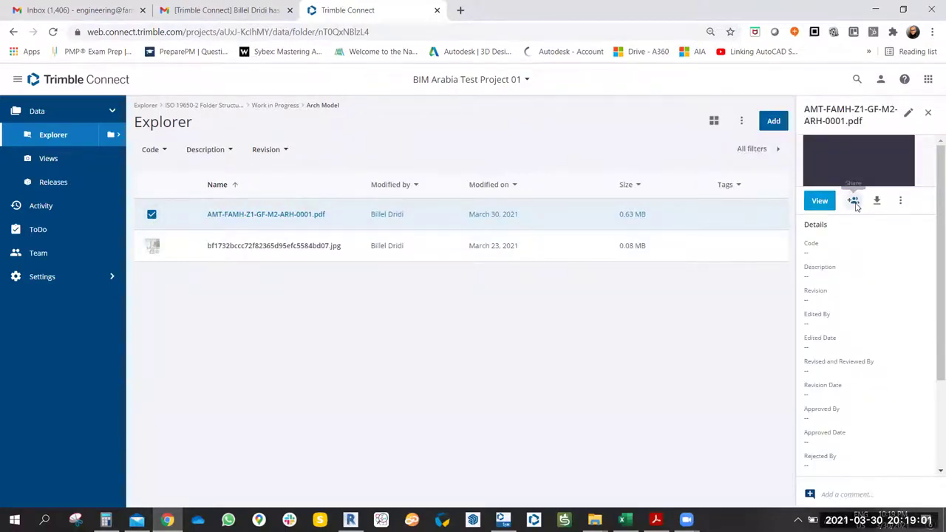
{"action": "left_click", "coordinate": [852, 200]}
{"action": "left_click", "coordinate": [566, 237]}
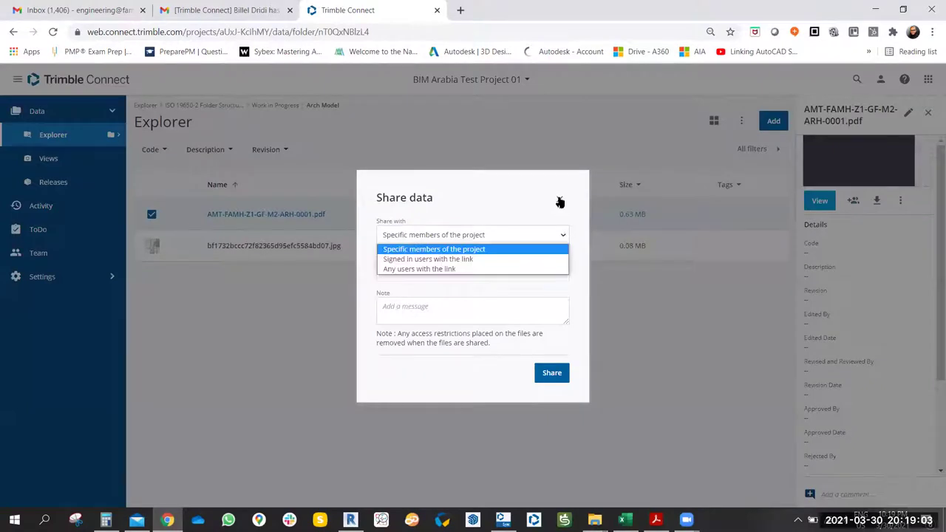
{"action": "left_click", "coordinate": [559, 200]}
Step: Toggle the architectural PDF's checkbox, ending unchecked with its Details panel closed
{"action": "left_click", "coordinate": [152, 215]}
{"action": "left_click", "coordinate": [153, 215]}
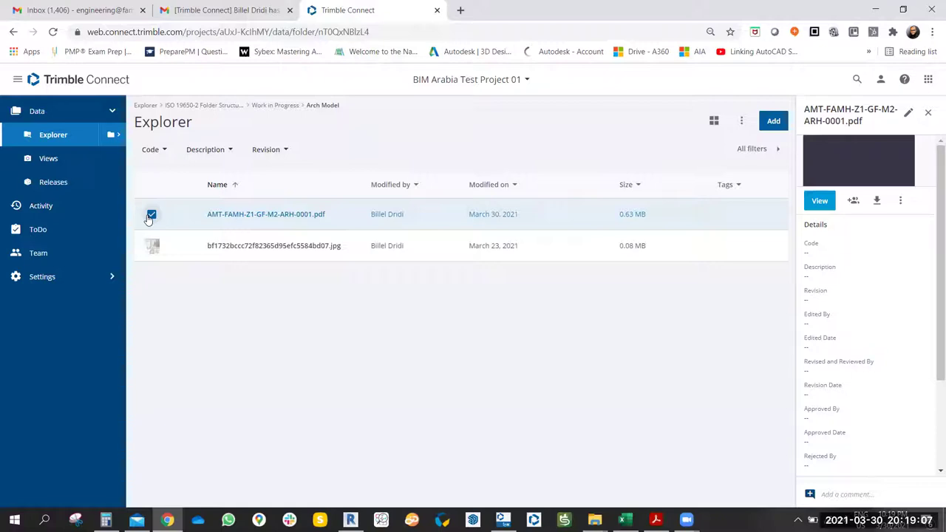
{"action": "left_click", "coordinate": [152, 216]}
{"action": "left_click", "coordinate": [151, 216]}
{"action": "left_click", "coordinate": [152, 216]}
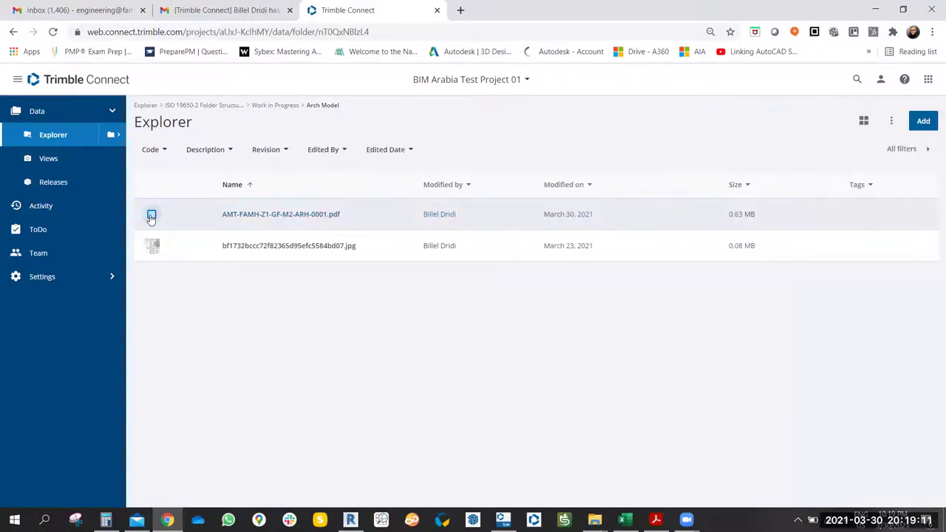
{"action": "left_click", "coordinate": [151, 216]}
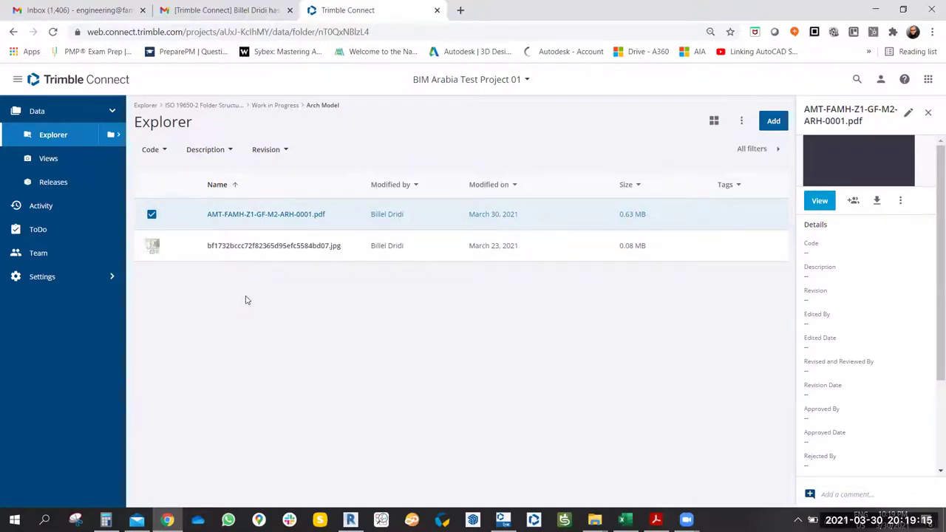
{"action": "left_click", "coordinate": [151, 215]}
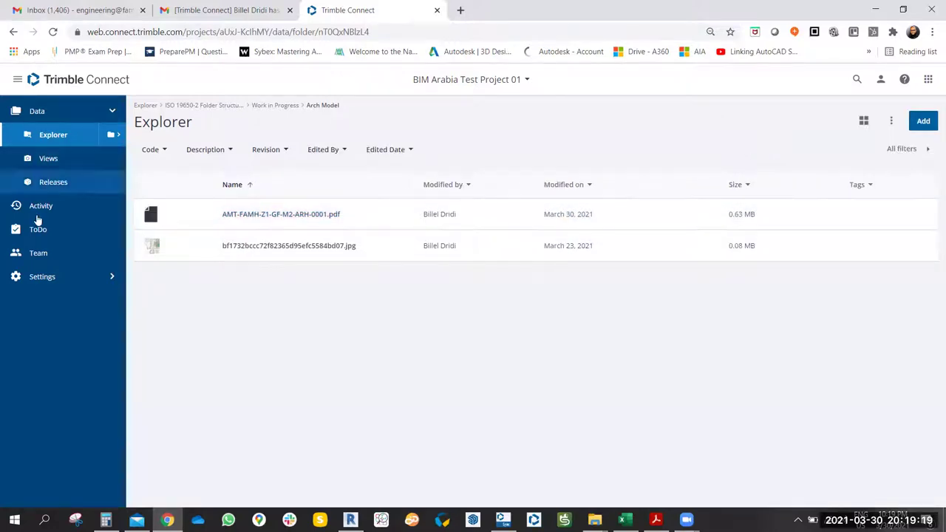
Step: Open the project's Activity log and scroll through the PDF's share entries
{"action": "left_click", "coordinate": [38, 207]}
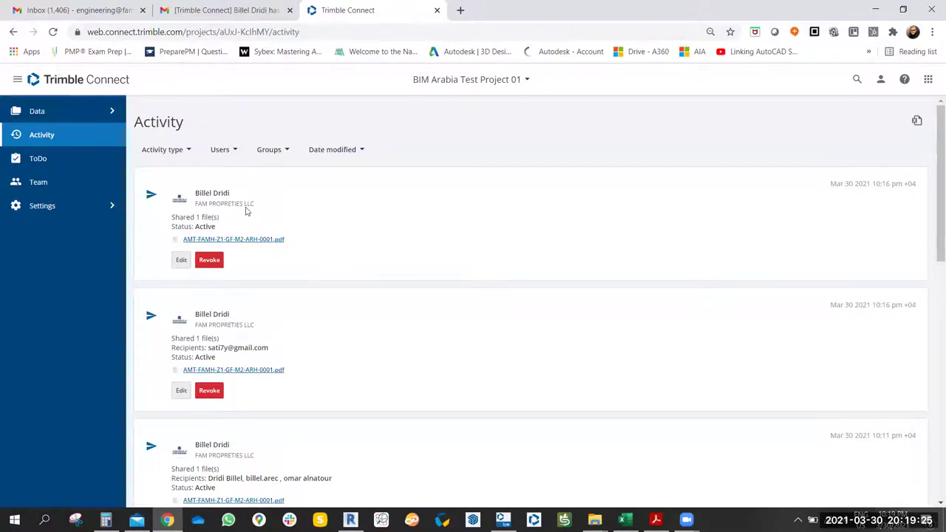
{"action": "scroll", "coordinate": [292, 264], "scroll_direction": "down", "scroll_amount": 3}
{"action": "scroll", "coordinate": [285, 268], "scroll_direction": "up", "scroll_amount": 3}
{"action": "scroll", "coordinate": [236, 274], "scroll_direction": "down", "scroll_amount": 3}
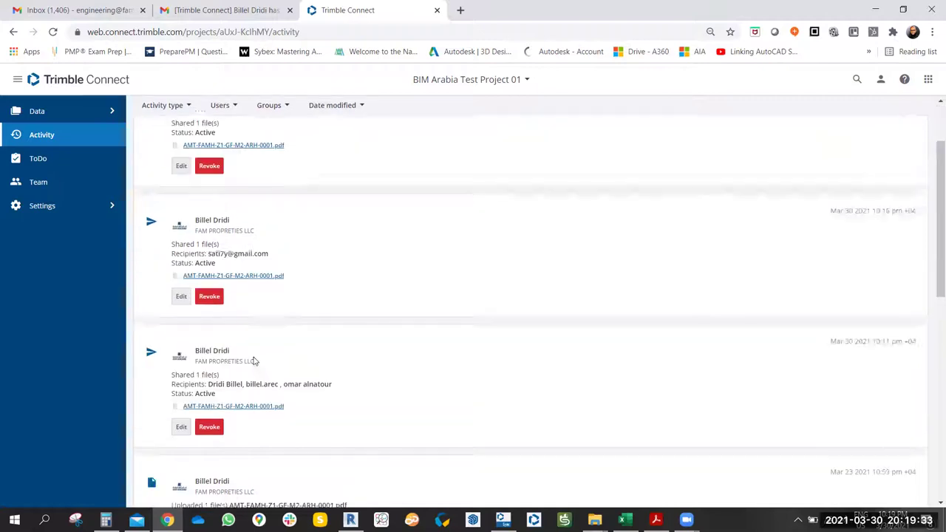
Step: Inspect an existing share's Edit dialog, close it unchanged, and refresh the log
{"action": "left_click", "coordinate": [181, 206]}
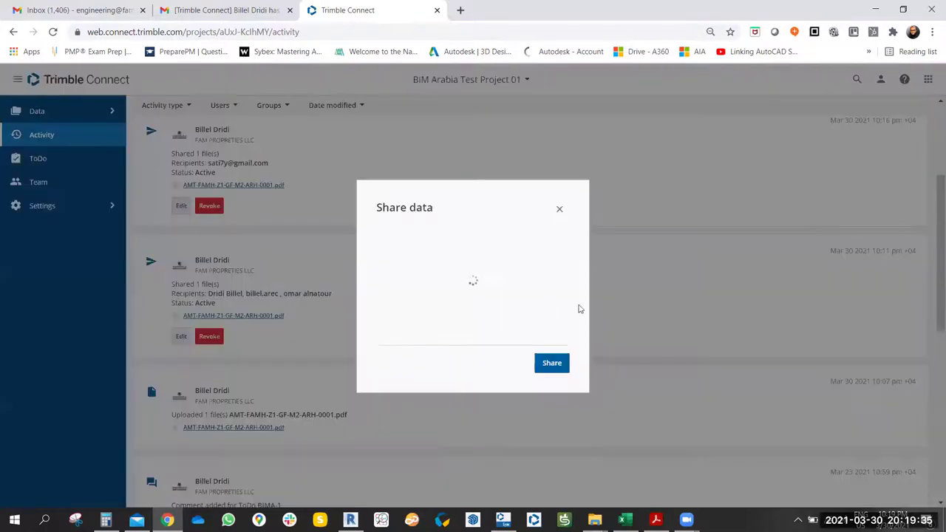
{"action": "left_click", "coordinate": [564, 207]}
{"action": "left_click", "coordinate": [563, 207]}
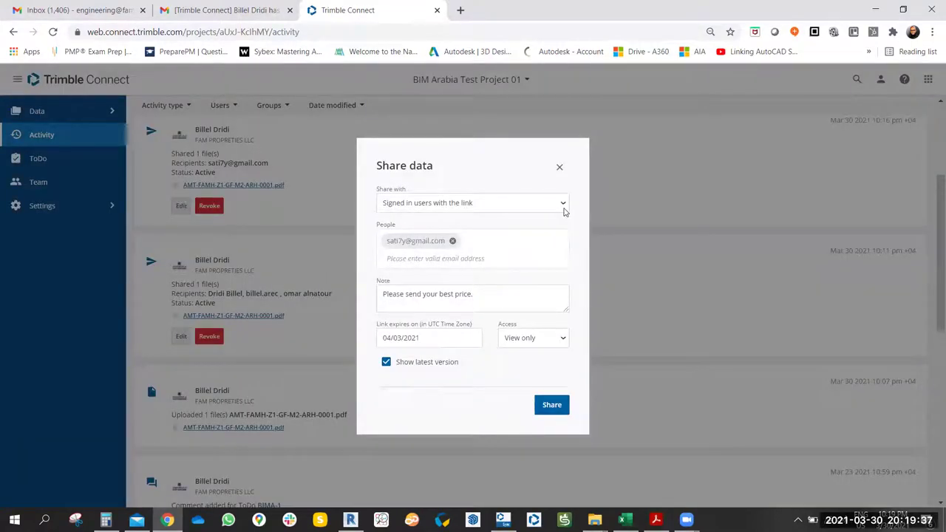
{"action": "left_click", "coordinate": [560, 167]}
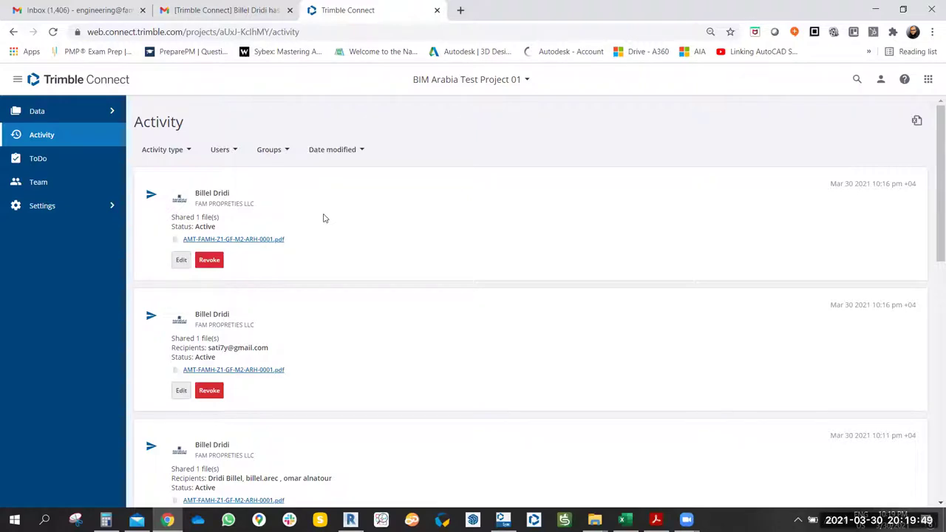
{"action": "left_click", "coordinate": [24, 134]}
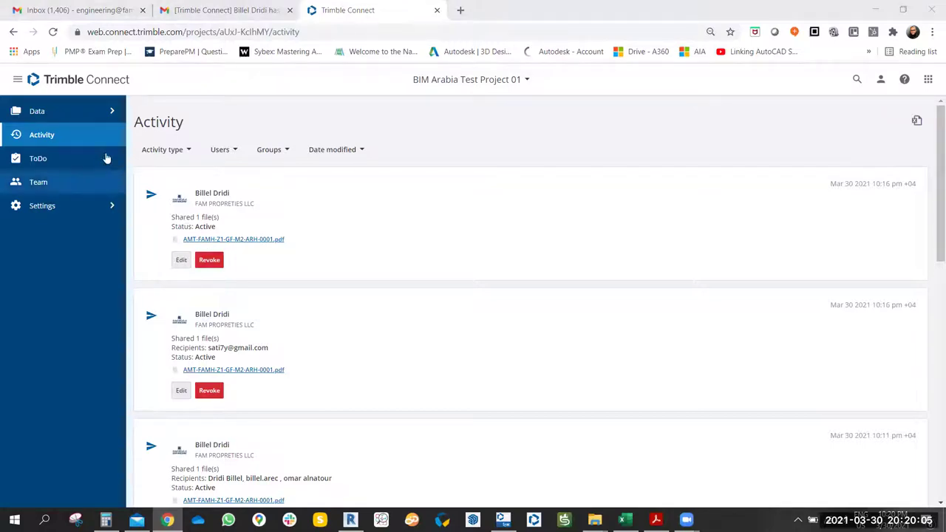
Step: Return to the project's top-level files in Data > Explorer
{"action": "left_click", "coordinate": [44, 113]}
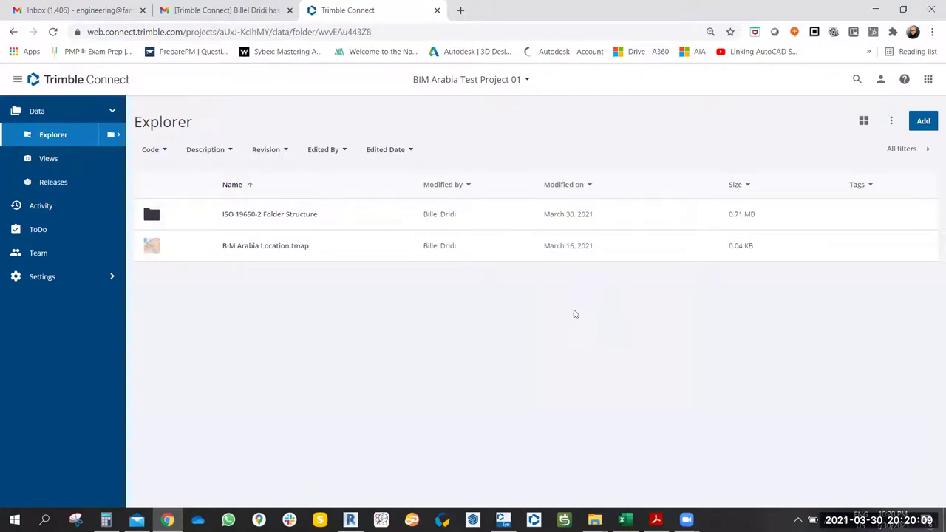
{"action": "left_click", "coordinate": [151, 216]}
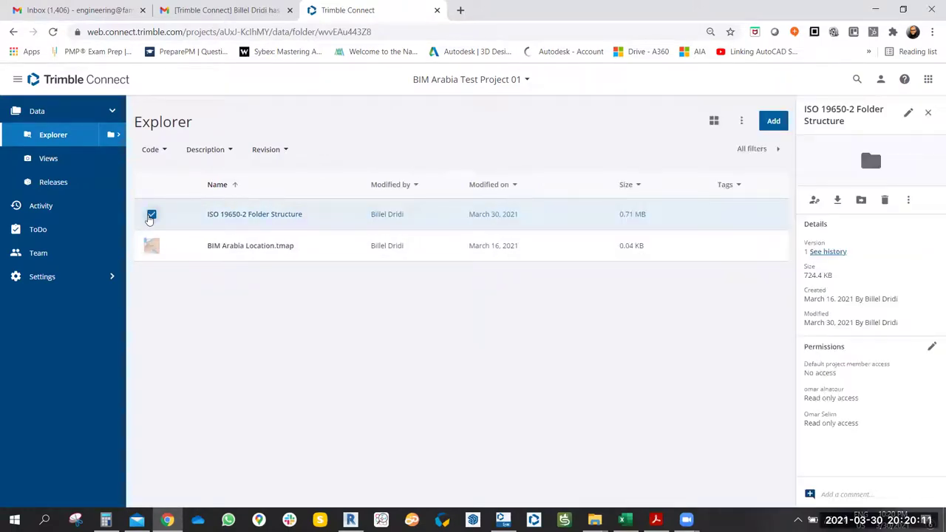
{"action": "left_click", "coordinate": [152, 216]}
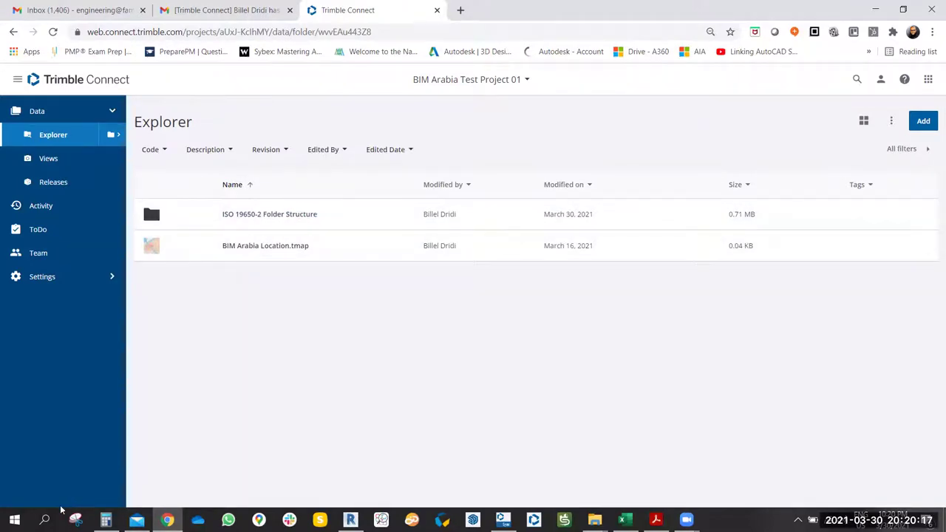
Step: Launch Microsoft Paint from the Windows search
{"action": "left_click", "coordinate": [45, 520]}
{"action": "type", "text": "pa"}
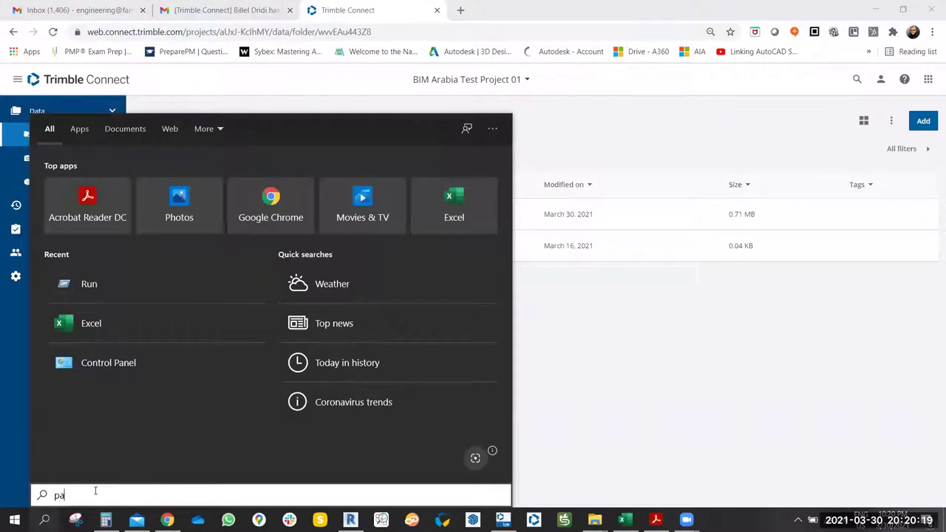
{"action": "type", "text": "o"}
{"action": "key", "text": "BackSpace"}
{"action": "type", "text": "int"}
{"action": "key", "text": "Return"}
Step: Enlarge the canvas to 1914 × 829 px and try the Pencil with an undone test stroke
{"action": "left_click_drag", "start_coordinate": [363, 333], "coordinate": [943, 494]}
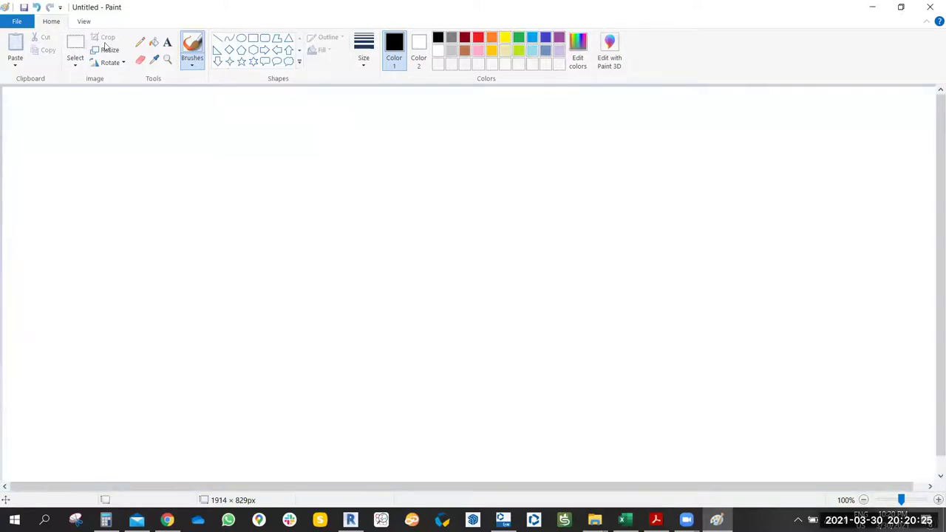
{"action": "left_click", "coordinate": [140, 42]}
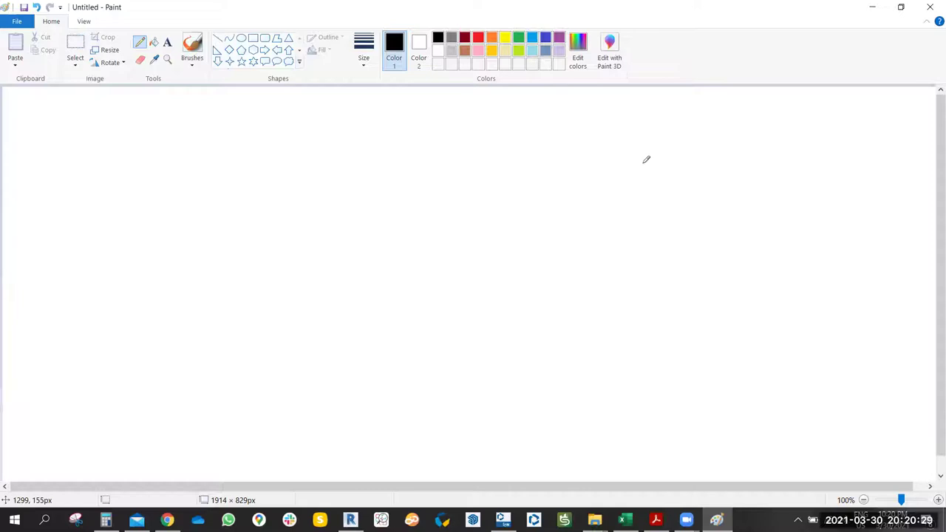
{"action": "left_click_drag", "start_coordinate": [660, 159], "coordinate": [684, 238]}
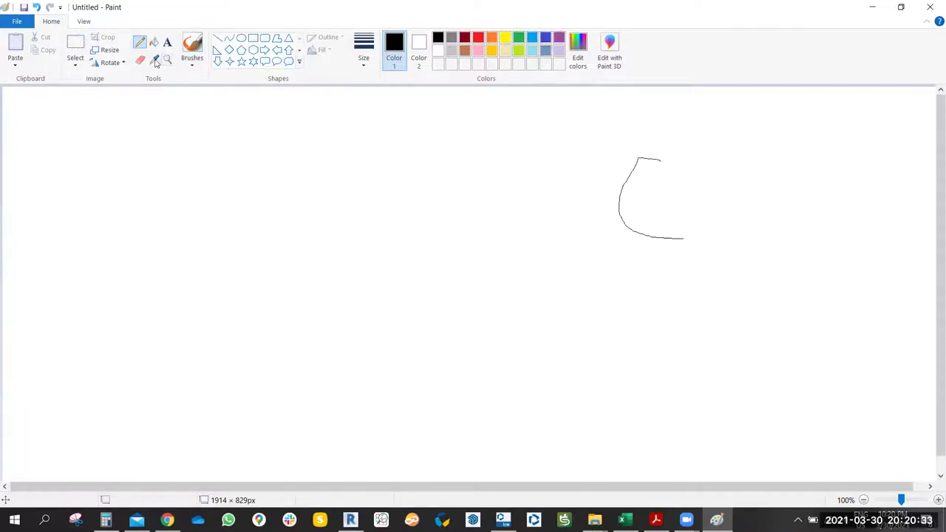
{"action": "key", "text": "ctrl+z"}
Step: Try two different brush types with test strokes, undoing each one
{"action": "left_click", "coordinate": [192, 61]}
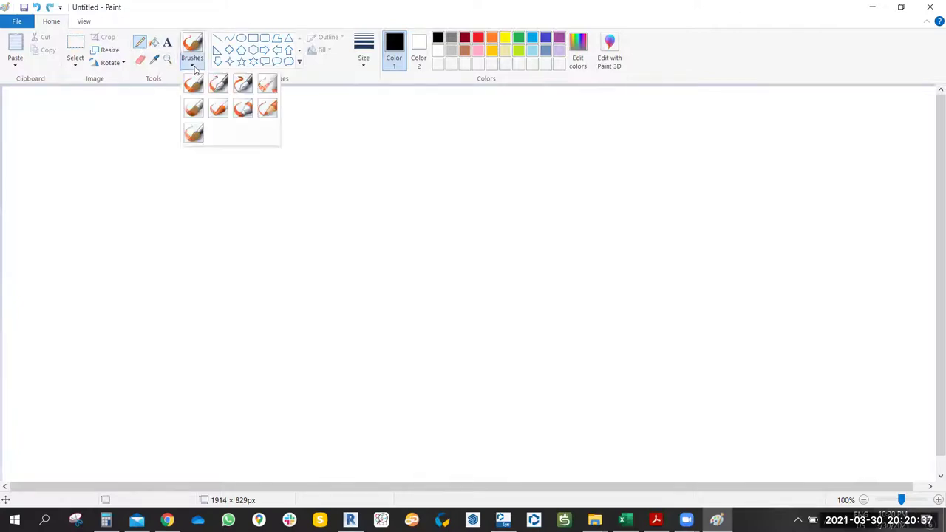
{"action": "left_click", "coordinate": [219, 109]}
{"action": "left_click_drag", "start_coordinate": [657, 165], "coordinate": [654, 238]}
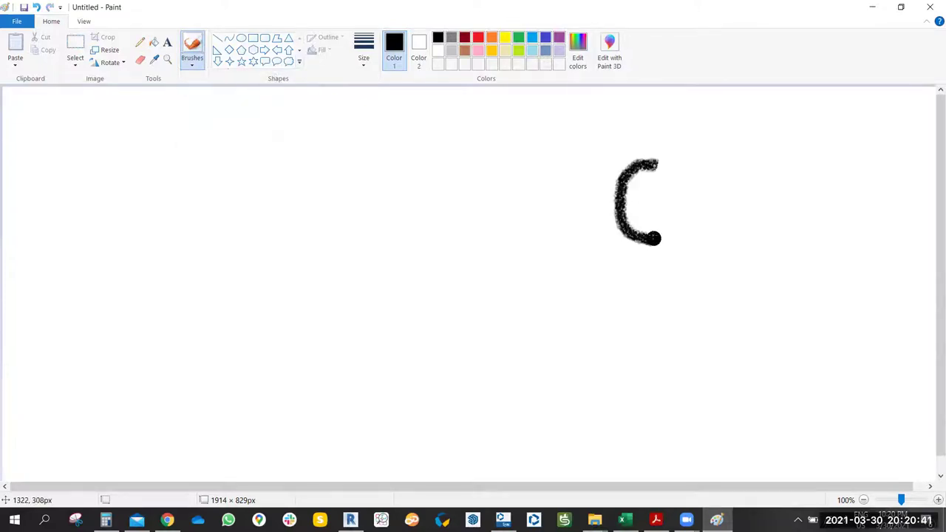
{"action": "key", "text": "ctrl+z"}
{"action": "left_click", "coordinate": [193, 65]}
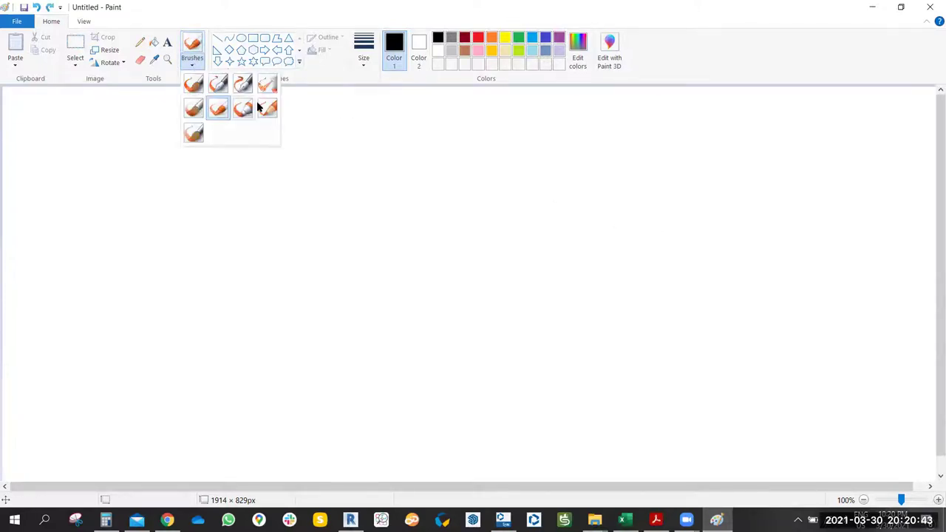
{"action": "left_click", "coordinate": [219, 110]}
{"action": "left_click_drag", "start_coordinate": [605, 144], "coordinate": [646, 223]}
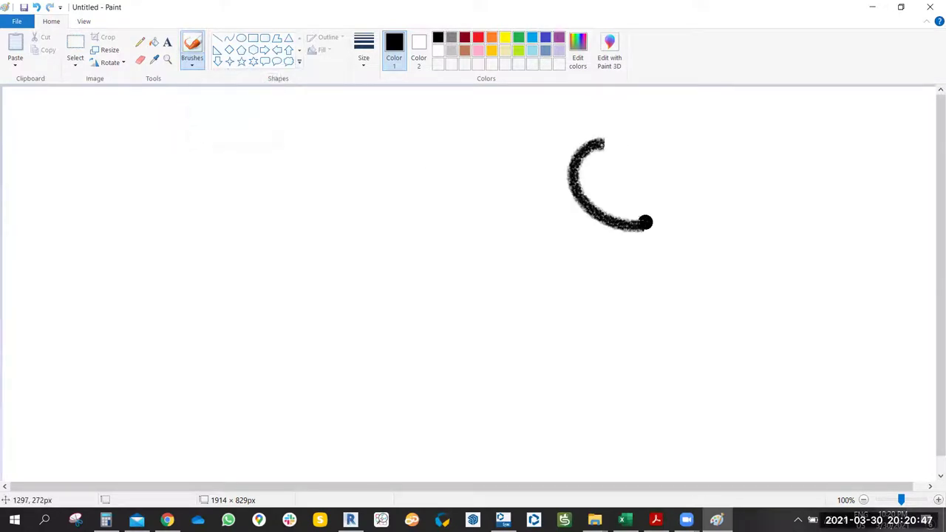
{"action": "key", "text": "ctrl+z"}
Step: Try the calligraphy brush, undo its stroke, and go back to the Pencil
{"action": "left_click", "coordinate": [194, 67]}
{"action": "left_click", "coordinate": [218, 84]}
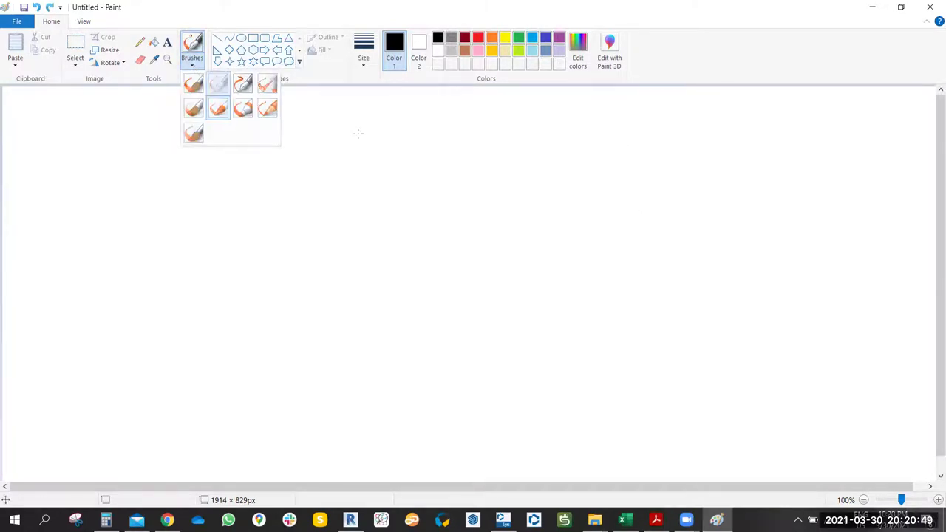
{"action": "left_click_drag", "start_coordinate": [695, 147], "coordinate": [680, 230]}
{"action": "key", "text": "ctrl+z"}
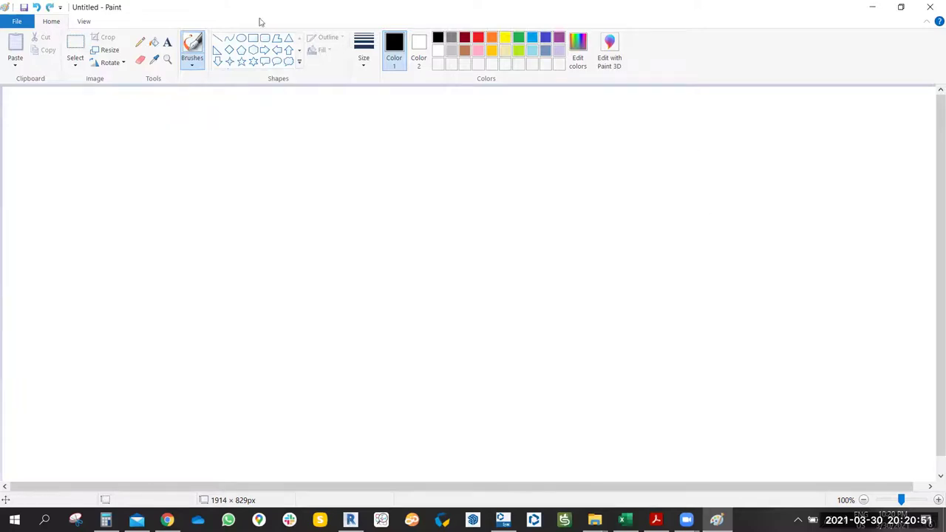
{"action": "left_click", "coordinate": [194, 65]}
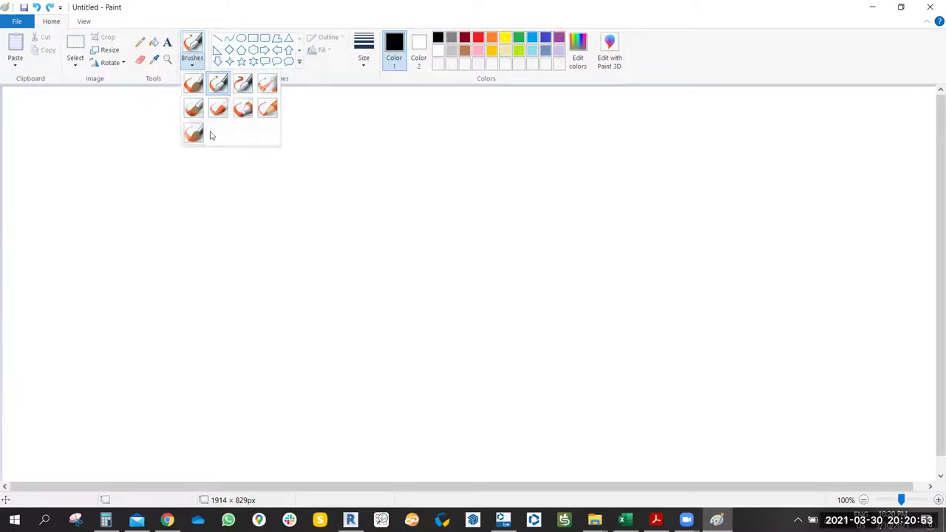
{"action": "left_click", "coordinate": [141, 43]}
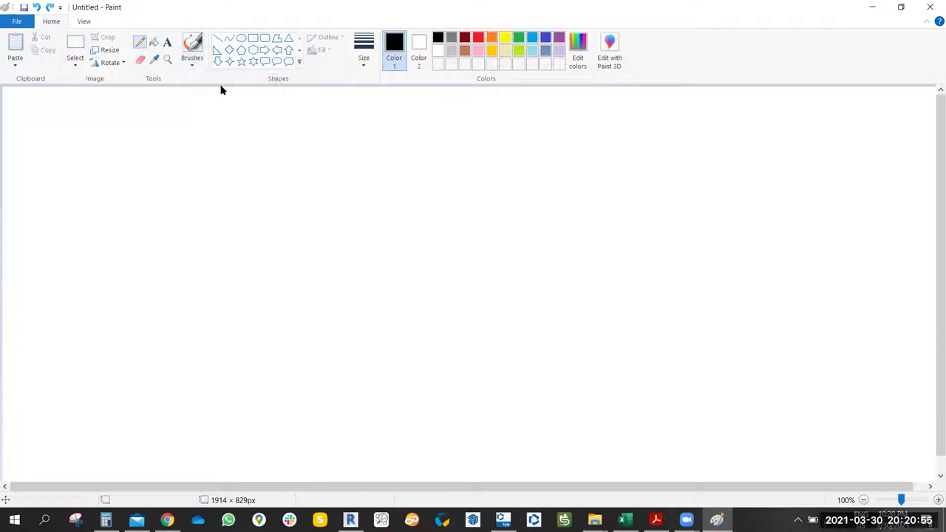
Step: In red pencil, draw three ovals labelled S, A and ME
{"action": "left_click", "coordinate": [479, 38]}
{"action": "left_click_drag", "start_coordinate": [685, 142], "coordinate": [595, 169]}
{"action": "left_click_drag", "start_coordinate": [581, 225], "coordinate": [682, 140]}
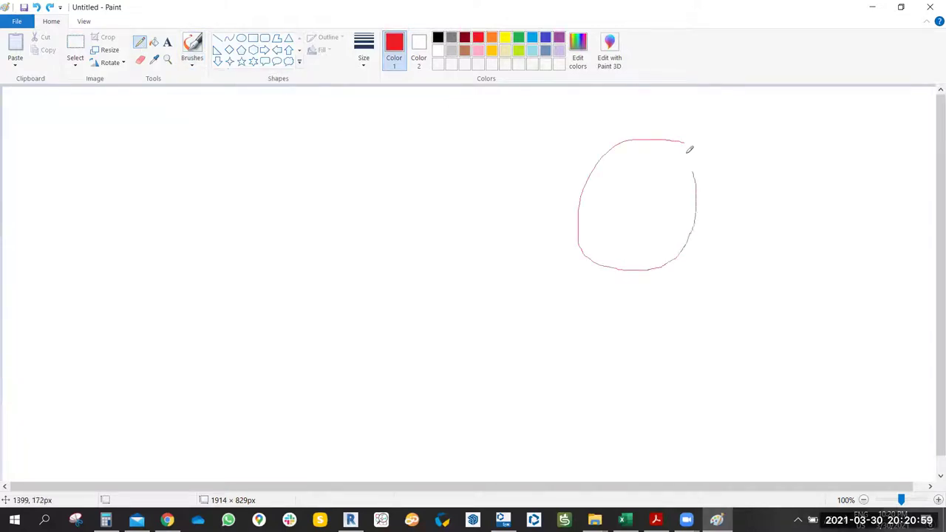
{"action": "left_click_drag", "start_coordinate": [625, 179], "coordinate": [607, 220]}
{"action": "mouse_move", "coordinate": [427, 151]}
{"action": "left_mouse_down"}
{"action": "mouse_move", "coordinate": [380, 176]}
{"action": "mouse_move", "coordinate": [486, 235]}
{"action": "left_mouse_up"}
{"action": "mouse_move", "coordinate": [494, 195]}
{"action": "left_mouse_down"}
{"action": "mouse_move", "coordinate": [418, 148]}
{"action": "mouse_move", "coordinate": [422, 206]}
{"action": "left_mouse_up"}
{"action": "left_click_drag", "start_coordinate": [422, 172], "coordinate": [444, 207]}
{"action": "mouse_move", "coordinate": [226, 152]}
{"action": "left_mouse_down"}
{"action": "mouse_move", "coordinate": [204, 235]}
{"action": "mouse_move", "coordinate": [258, 158]}
{"action": "mouse_move", "coordinate": [222, 152]}
{"action": "left_mouse_up"}
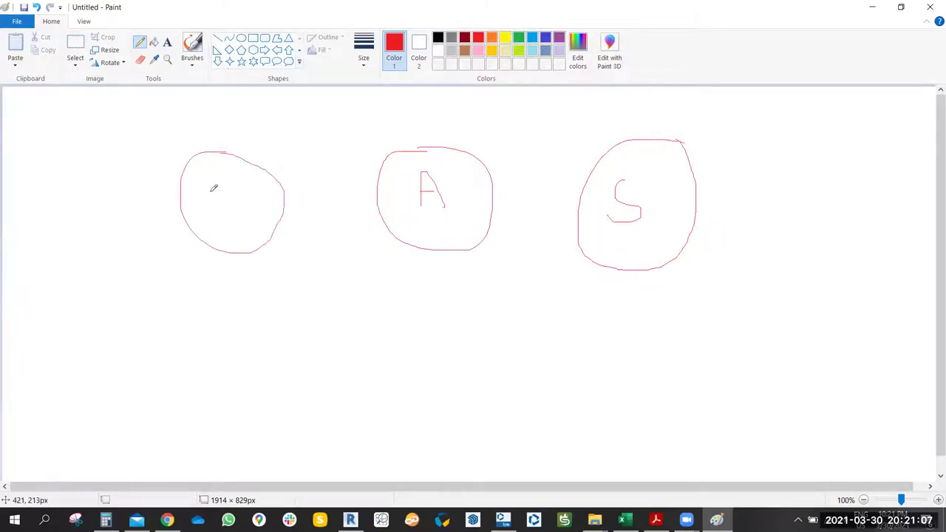
{"action": "mouse_move", "coordinate": [212, 191]}
{"action": "left_mouse_down"}
{"action": "mouse_move", "coordinate": [215, 215]}
{"action": "mouse_move", "coordinate": [245, 214]}
{"action": "left_mouse_up"}
{"action": "left_click_drag", "start_coordinate": [244, 194], "coordinate": [264, 188]}
{"action": "left_click_drag", "start_coordinate": [247, 198], "coordinate": [263, 196]}
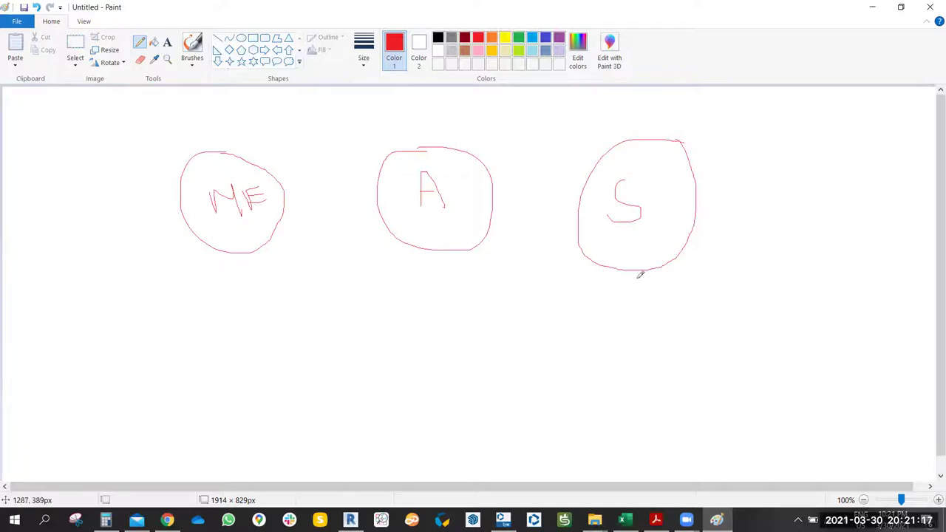
Step: Draw arrows down from S and A, a boxed small oval under A, and an arrow to ME
{"action": "left_click_drag", "start_coordinate": [636, 271], "coordinate": [621, 330]}
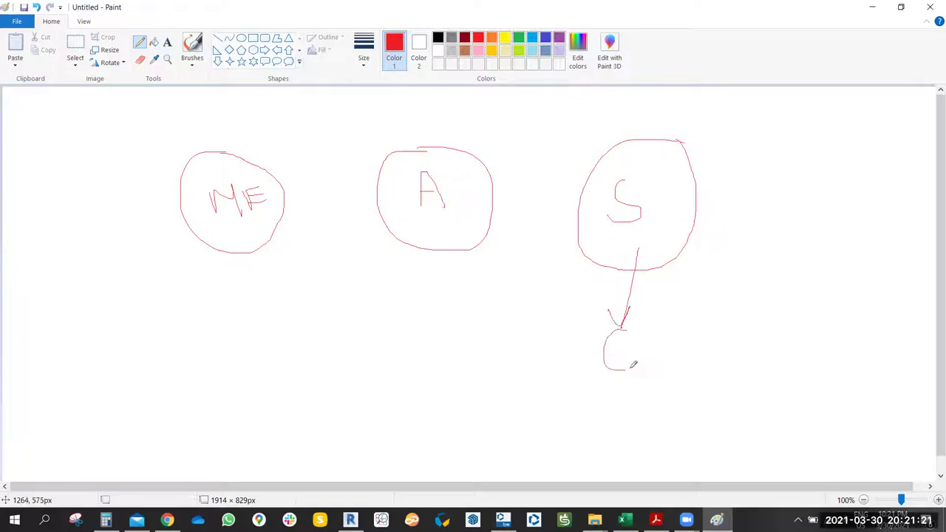
{"action": "mouse_move", "coordinate": [448, 238]}
{"action": "left_mouse_down"}
{"action": "mouse_move", "coordinate": [473, 313]}
{"action": "mouse_move", "coordinate": [456, 342]}
{"action": "mouse_move", "coordinate": [497, 340]}
{"action": "mouse_move", "coordinate": [473, 322]}
{"action": "left_mouse_up"}
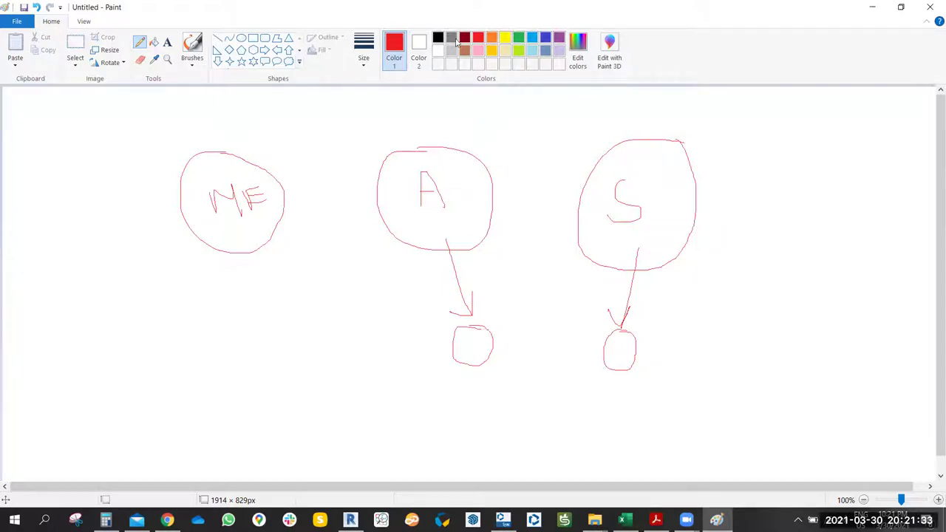
{"action": "mouse_move", "coordinate": [487, 325]}
{"action": "left_mouse_down"}
{"action": "mouse_move", "coordinate": [469, 320]}
{"action": "mouse_move", "coordinate": [485, 321]}
{"action": "mouse_move", "coordinate": [477, 325]}
{"action": "left_mouse_up"}
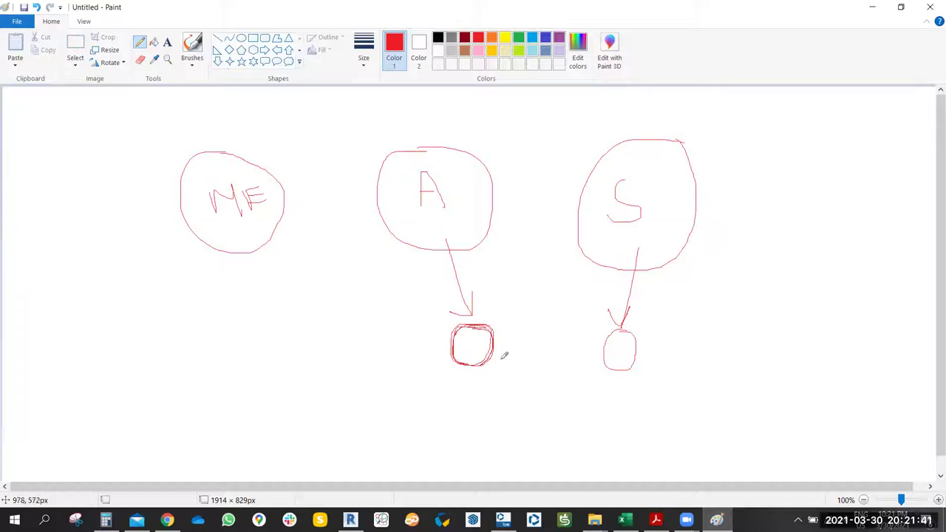
{"action": "left_click_drag", "start_coordinate": [508, 307], "coordinate": [510, 305]}
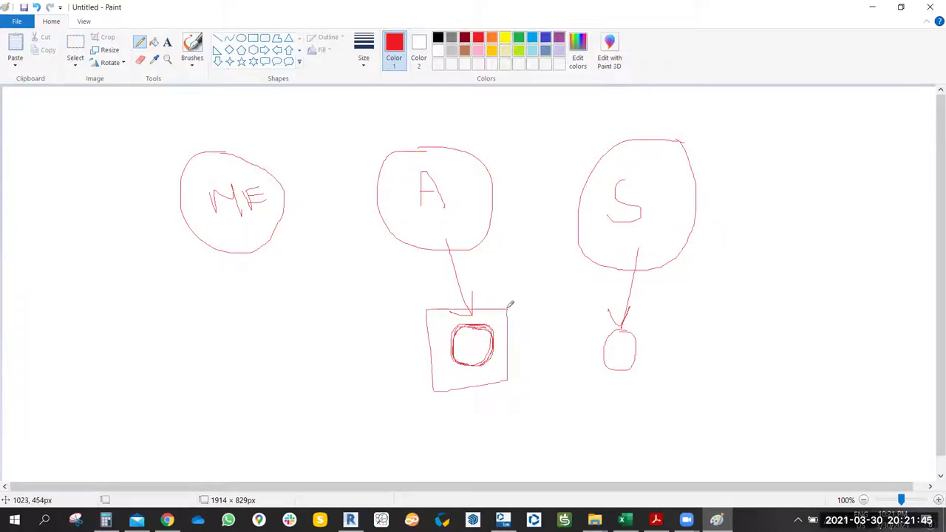
{"action": "mouse_move", "coordinate": [408, 278]}
{"action": "left_mouse_down"}
{"action": "mouse_move", "coordinate": [411, 292]}
{"action": "mouse_move", "coordinate": [432, 287]}
{"action": "mouse_move", "coordinate": [575, 228]}
{"action": "left_mouse_up"}
{"action": "mouse_move", "coordinate": [403, 328]}
{"action": "left_mouse_down"}
{"action": "mouse_move", "coordinate": [254, 233]}
{"action": "mouse_move", "coordinate": [260, 250]}
{"action": "left_mouse_up"}
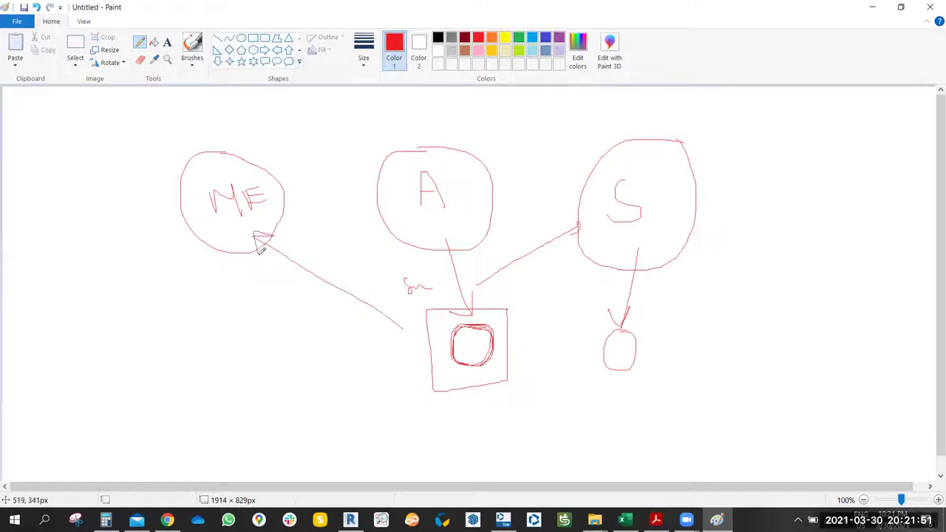
{"action": "left_click_drag", "start_coordinate": [486, 156], "coordinate": [510, 137]}
Step: Add red curved arrows from A to the square and a second line from ME
{"action": "mouse_move", "coordinate": [461, 154]}
{"action": "left_mouse_down"}
{"action": "mouse_move", "coordinate": [503, 99]}
{"action": "mouse_move", "coordinate": [555, 110]}
{"action": "mouse_move", "coordinate": [543, 125]}
{"action": "left_mouse_up"}
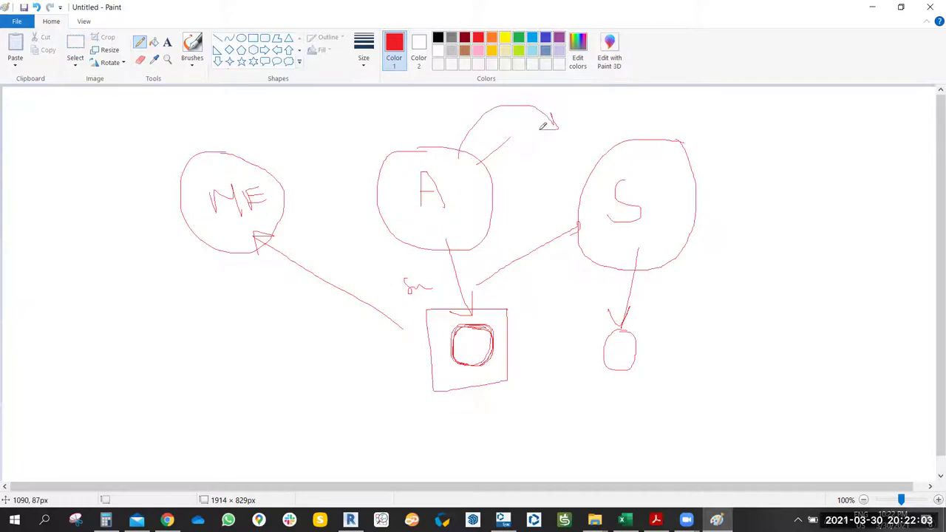
{"action": "mouse_move", "coordinate": [417, 152]}
{"action": "left_mouse_down"}
{"action": "mouse_move", "coordinate": [439, 329]}
{"action": "mouse_move", "coordinate": [422, 340]}
{"action": "left_mouse_up"}
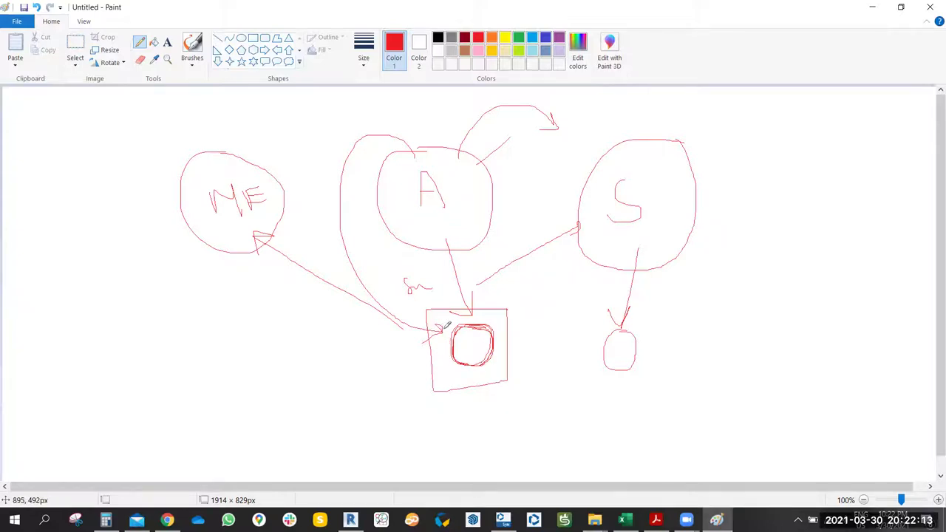
{"action": "left_click_drag", "start_coordinate": [620, 178], "coordinate": [649, 187]}
{"action": "mouse_move", "coordinate": [317, 272]}
{"action": "left_mouse_down"}
{"action": "mouse_move", "coordinate": [453, 334]}
{"action": "mouse_move", "coordinate": [475, 318]}
{"action": "mouse_move", "coordinate": [447, 373]}
{"action": "mouse_move", "coordinate": [494, 358]}
{"action": "mouse_move", "coordinate": [469, 326]}
{"action": "mouse_move", "coordinate": [443, 351]}
{"action": "mouse_move", "coordinate": [452, 372]}
{"action": "mouse_move", "coordinate": [494, 343]}
{"action": "mouse_move", "coordinate": [472, 324]}
{"action": "left_mouse_up"}
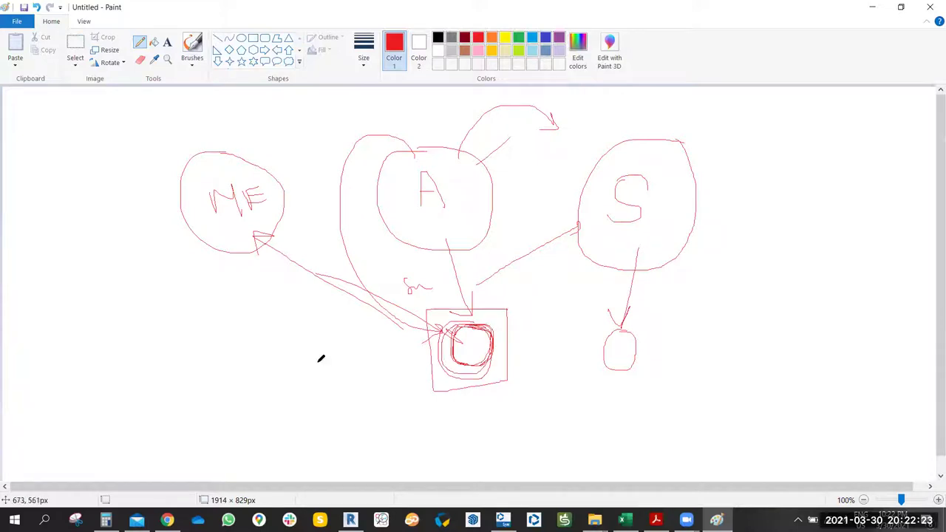
{"action": "mouse_move", "coordinate": [313, 325]}
{"action": "left_mouse_down"}
{"action": "mouse_move", "coordinate": [310, 343]}
{"action": "mouse_move", "coordinate": [331, 337]}
{"action": "mouse_move", "coordinate": [344, 347]}
{"action": "left_mouse_up"}
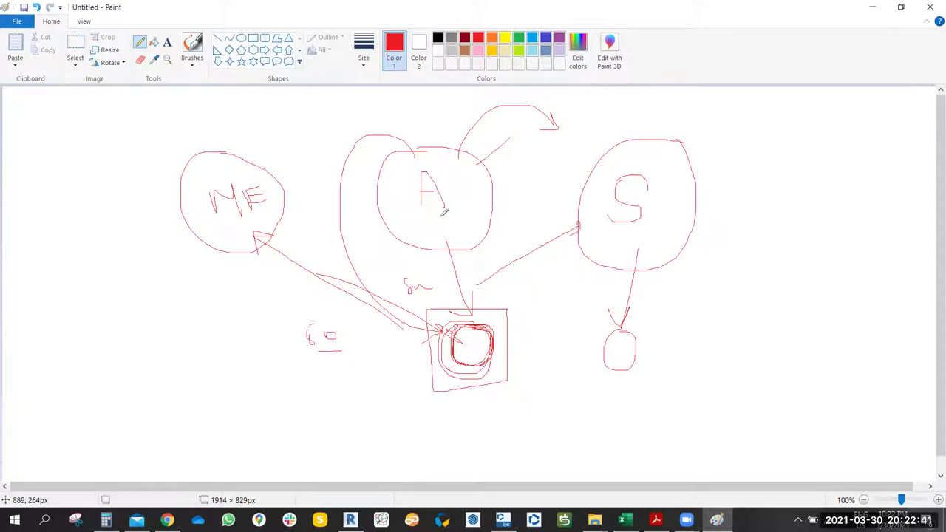
Step: Draw red arrows from the square up-left, down-left, leftward, and up to S
{"action": "mouse_move", "coordinate": [393, 365]}
{"action": "left_mouse_down"}
{"action": "mouse_move", "coordinate": [221, 306]}
{"action": "mouse_move", "coordinate": [225, 320]}
{"action": "left_mouse_up"}
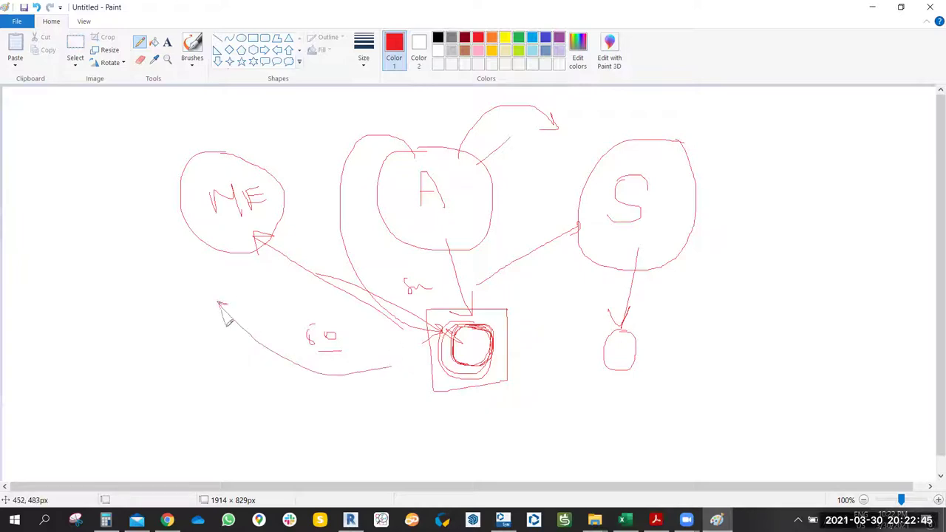
{"action": "mouse_move", "coordinate": [393, 366]}
{"action": "left_mouse_down"}
{"action": "mouse_move", "coordinate": [201, 428]}
{"action": "mouse_move", "coordinate": [216, 430]}
{"action": "left_mouse_up"}
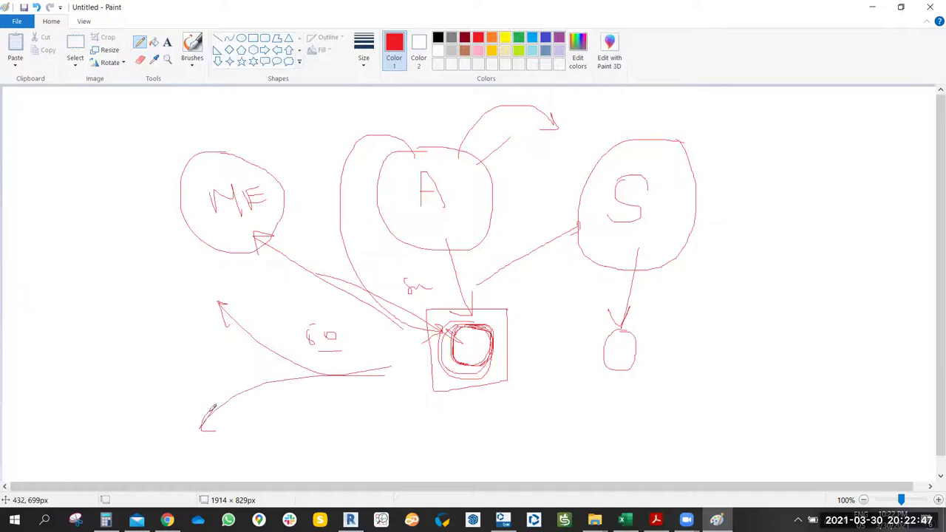
{"action": "left_click_drag", "start_coordinate": [177, 303], "coordinate": [197, 275]}
{"action": "mouse_move", "coordinate": [160, 408]}
{"action": "left_mouse_down"}
{"action": "mouse_move", "coordinate": [181, 421]}
{"action": "mouse_move", "coordinate": [181, 440]}
{"action": "left_mouse_up"}
{"action": "mouse_move", "coordinate": [260, 359]}
{"action": "left_mouse_down"}
{"action": "mouse_move", "coordinate": [107, 358]}
{"action": "mouse_move", "coordinate": [113, 368]}
{"action": "left_mouse_up"}
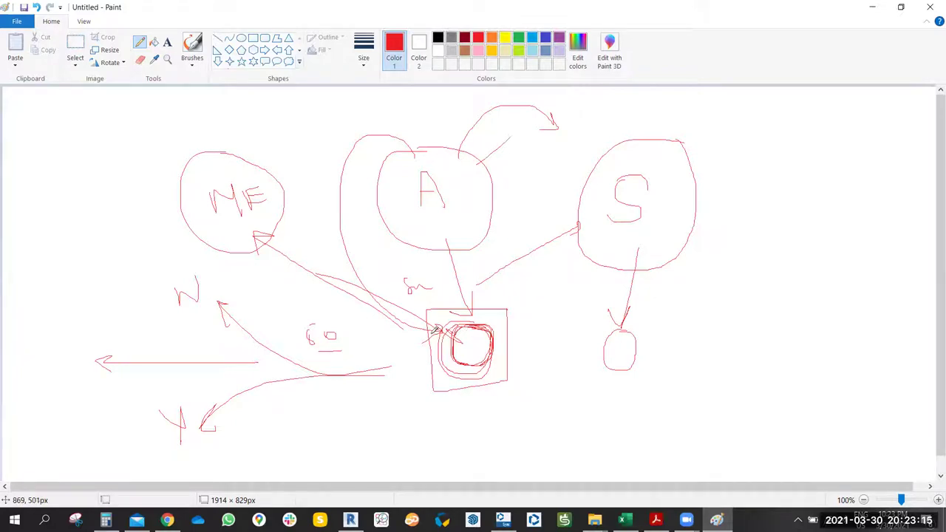
{"action": "mouse_move", "coordinate": [509, 323]}
{"action": "left_mouse_down"}
{"action": "mouse_move", "coordinate": [607, 226]}
{"action": "mouse_move", "coordinate": [601, 239]}
{"action": "left_mouse_up"}
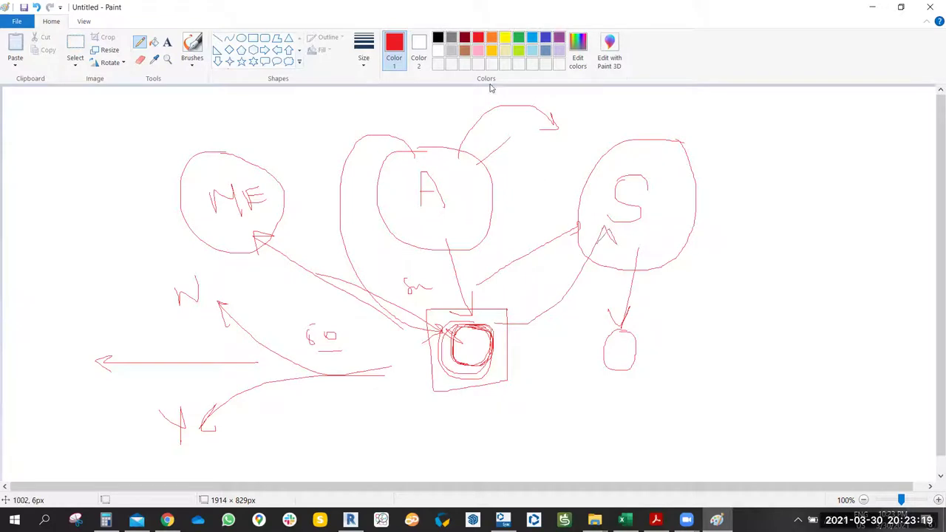
Step: In green, retrace the routes from the square to S and ME and add a > shape right of S
{"action": "left_click", "coordinate": [520, 38]}
{"action": "left_click_drag", "start_coordinate": [488, 315], "coordinate": [588, 237]}
{"action": "left_click_drag", "start_coordinate": [433, 325], "coordinate": [271, 234]}
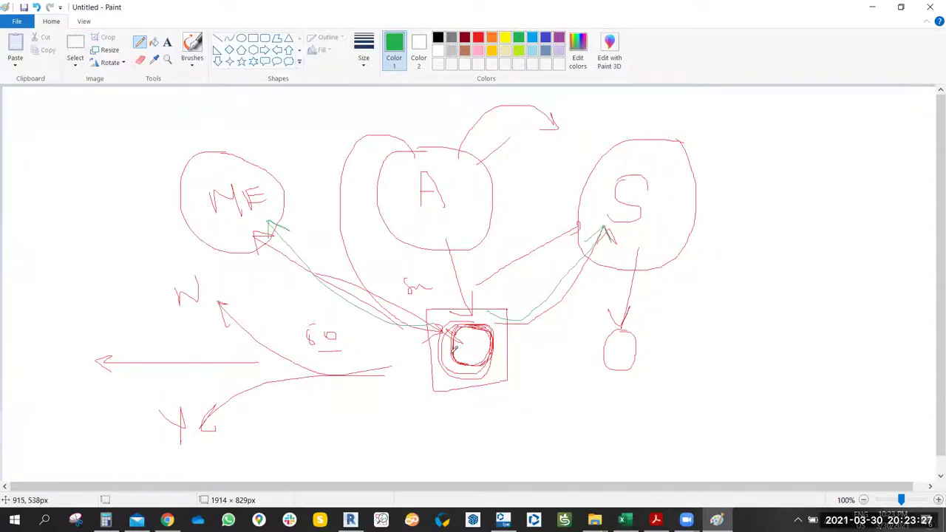
{"action": "mouse_move", "coordinate": [440, 324]}
{"action": "left_mouse_down"}
{"action": "mouse_move", "coordinate": [491, 337]}
{"action": "mouse_move", "coordinate": [433, 337]}
{"action": "left_mouse_up"}
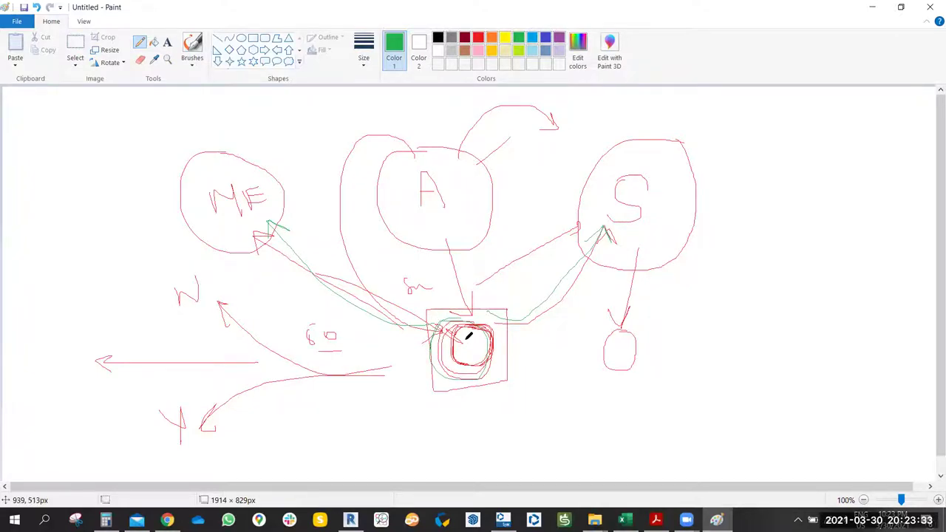
{"action": "left_click_drag", "start_coordinate": [511, 318], "coordinate": [613, 248]}
{"action": "left_click_drag", "start_coordinate": [418, 324], "coordinate": [258, 226]}
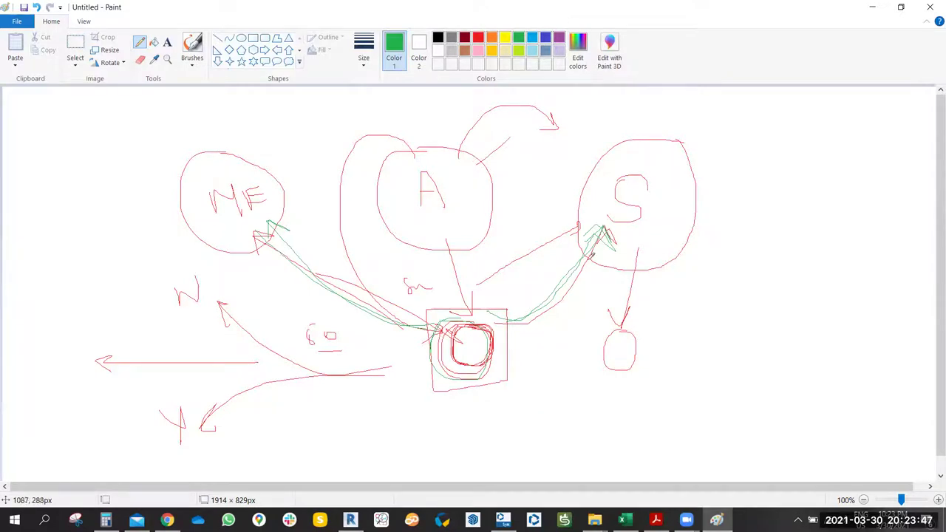
{"action": "mouse_move", "coordinate": [694, 268]}
{"action": "left_mouse_down"}
{"action": "mouse_move", "coordinate": [789, 180]}
{"action": "mouse_move", "coordinate": [808, 188]}
{"action": "left_mouse_up"}
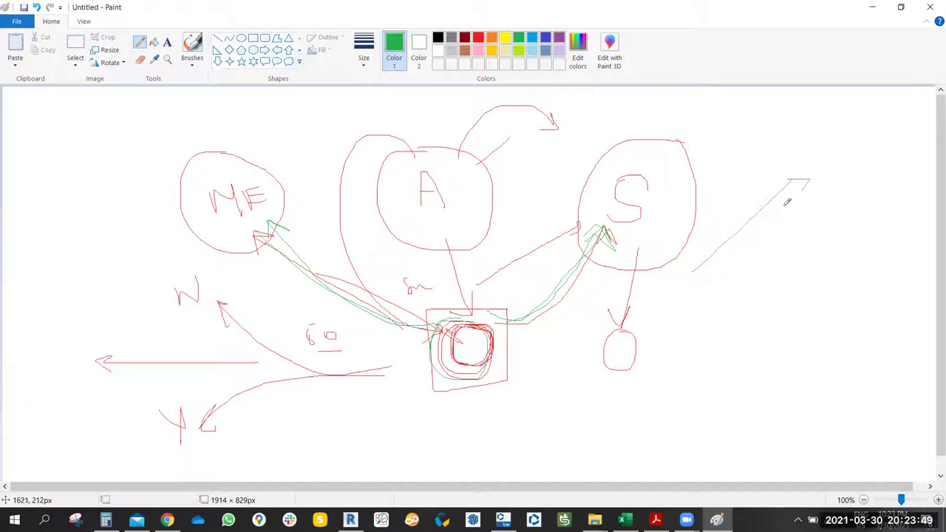
{"action": "mouse_move", "coordinate": [692, 272]}
{"action": "left_mouse_down"}
{"action": "mouse_move", "coordinate": [836, 331]}
{"action": "mouse_move", "coordinate": [823, 337]}
{"action": "left_mouse_up"}
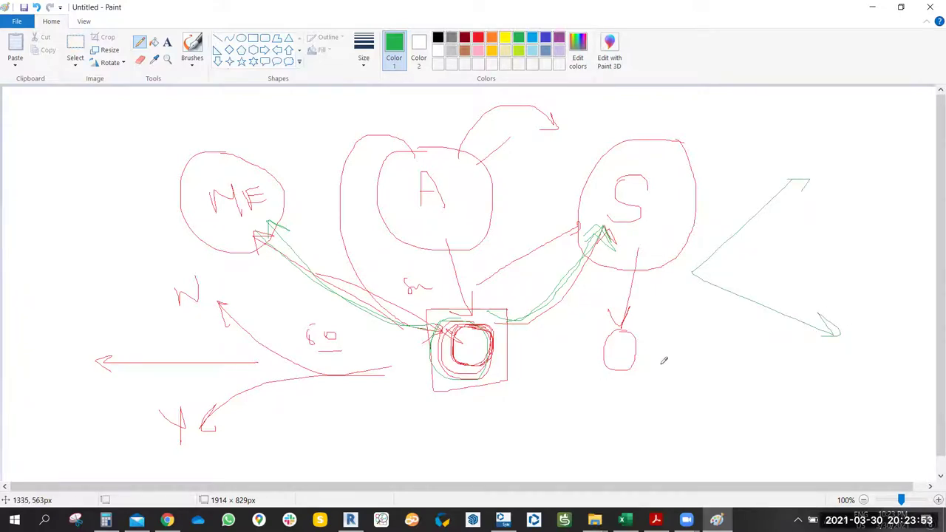
{"action": "left_click", "coordinate": [167, 519]}
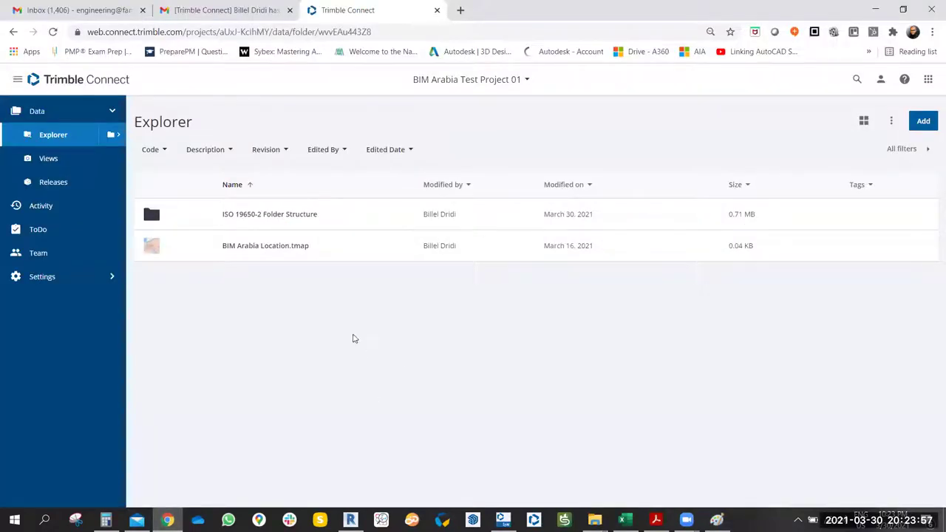
Step: Open ISO 19650-2 Folder Structure > Work in Progress > Arch Model in Explorer
{"action": "left_click", "coordinate": [280, 215]}
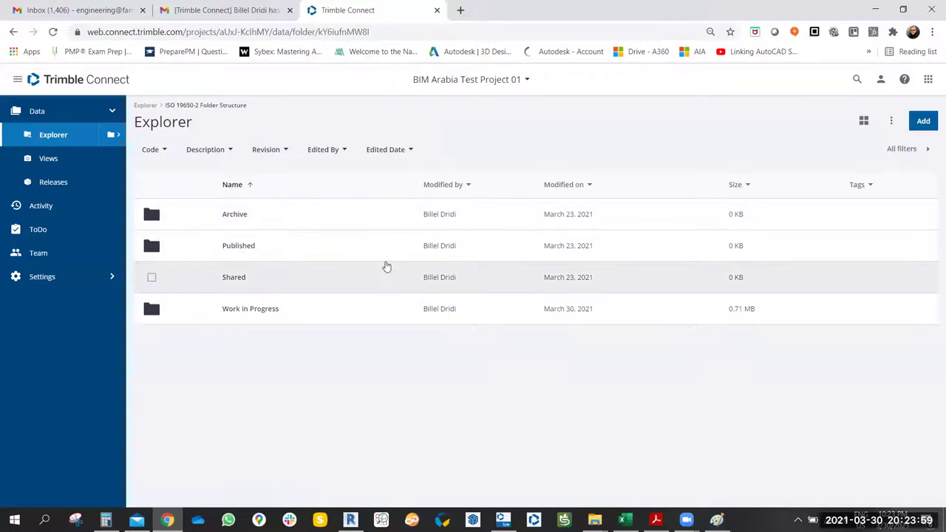
{"action": "left_click", "coordinate": [244, 310]}
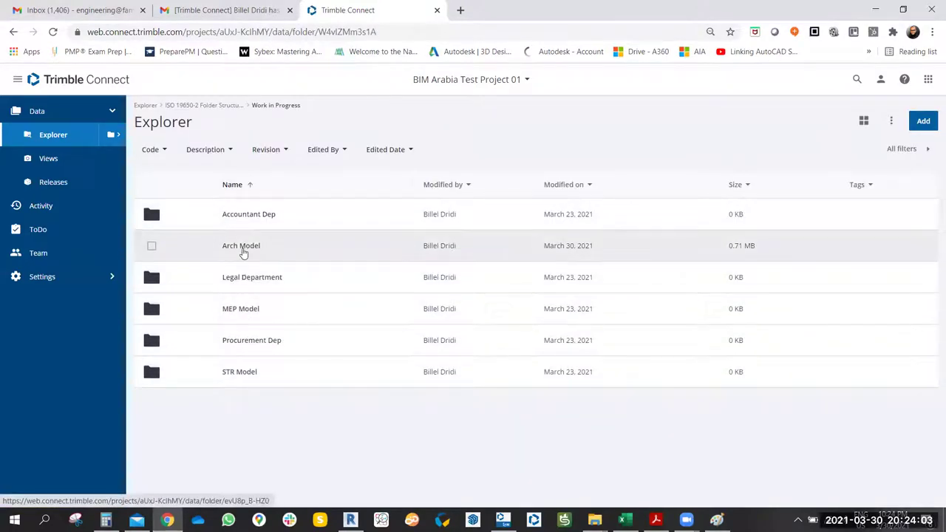
{"action": "left_click", "coordinate": [244, 250]}
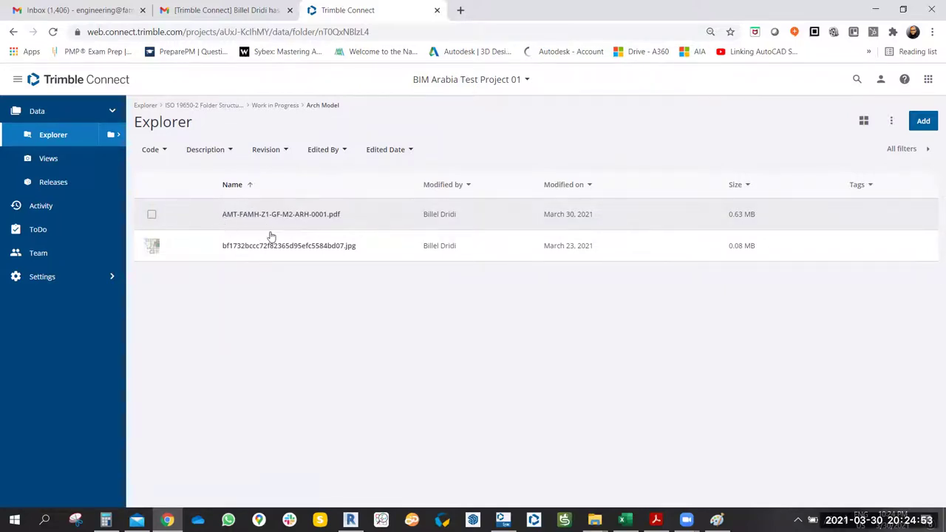
Step: Open and refresh the project Activity feed, then expand the Data section
{"action": "left_click", "coordinate": [47, 208]}
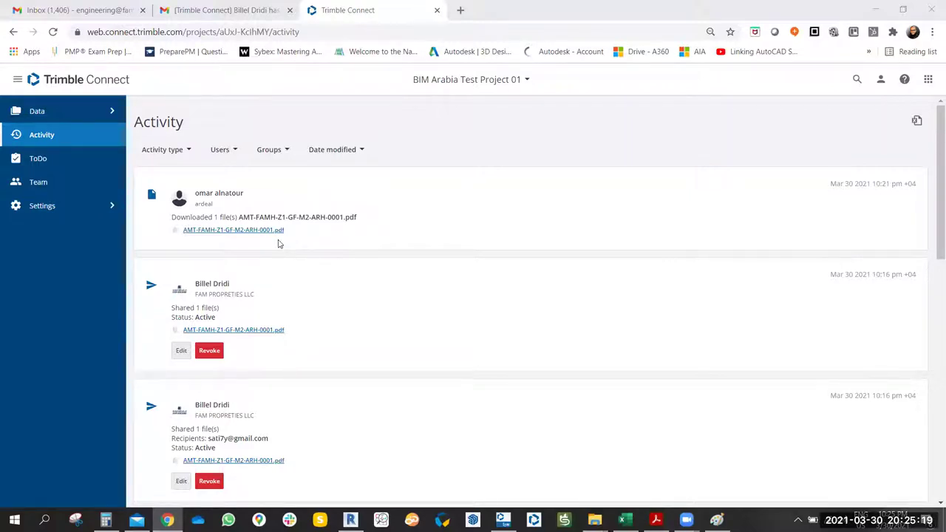
{"action": "left_click", "coordinate": [46, 139]}
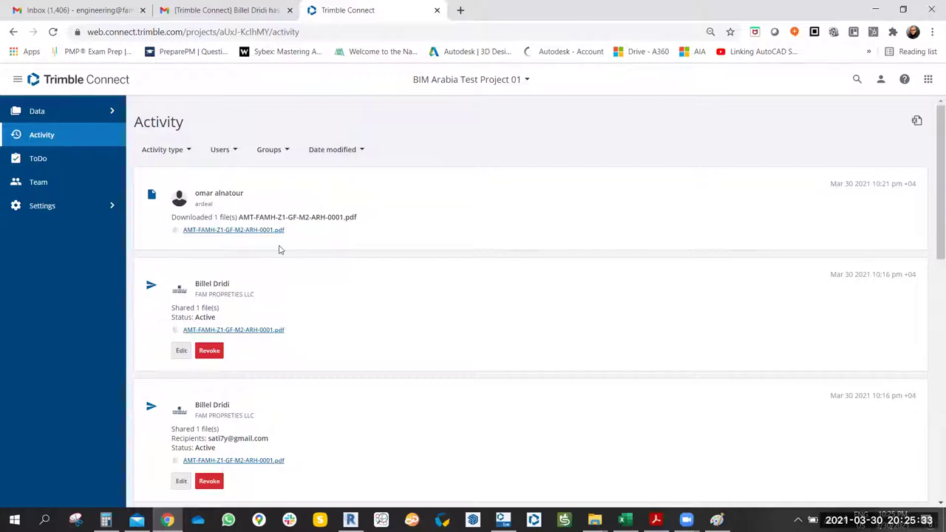
{"action": "left_click", "coordinate": [46, 118]}
Step: Go back to ISO 19650-2 > Work in Progress > Arch Model and select AMT-FAMH-Z1-GF-M2-ARH-0001.pdf
{"action": "left_click", "coordinate": [53, 136]}
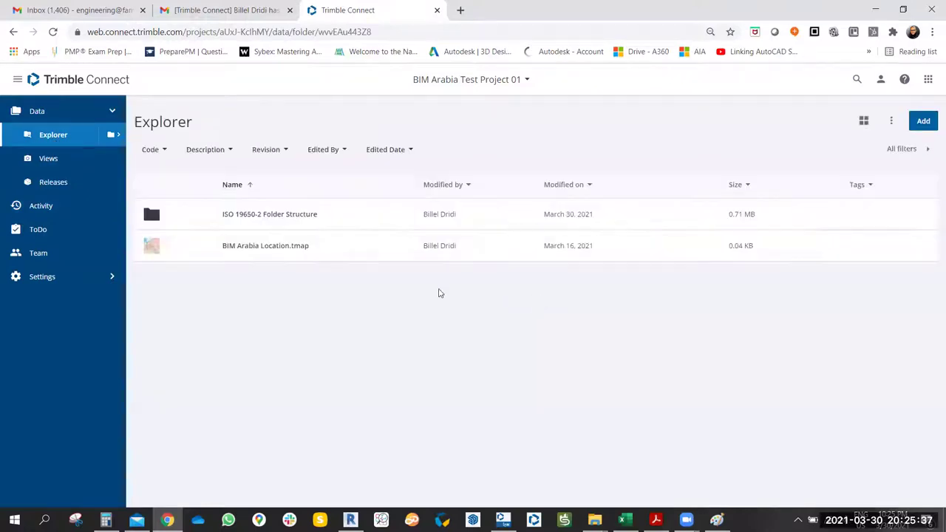
{"action": "left_click", "coordinate": [270, 219]}
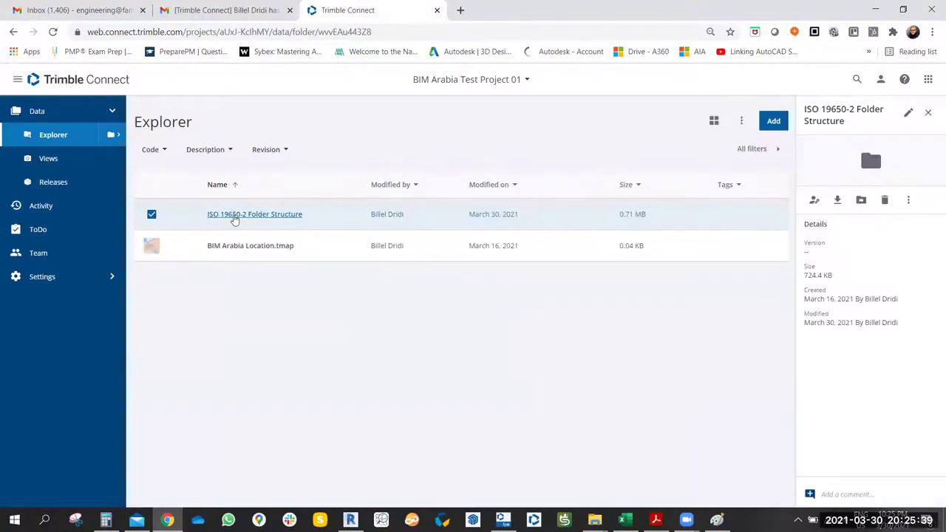
{"action": "left_click", "coordinate": [251, 215]}
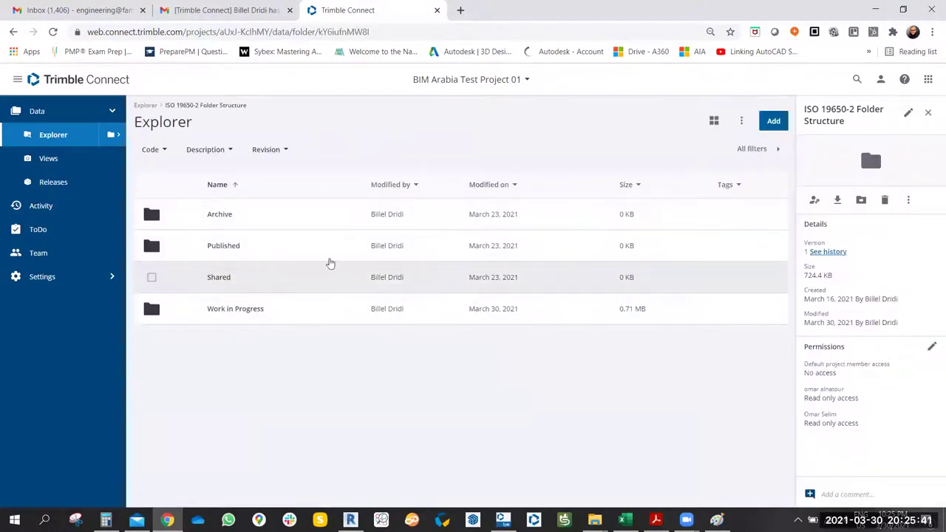
{"action": "left_click", "coordinate": [929, 116]}
{"action": "left_click", "coordinate": [245, 312]}
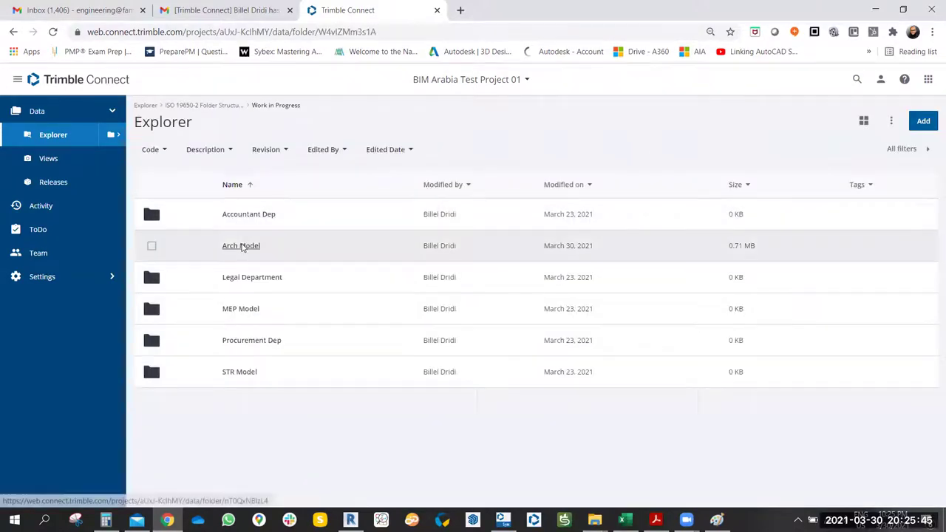
{"action": "left_click", "coordinate": [244, 244]}
{"action": "left_click", "coordinate": [153, 215]}
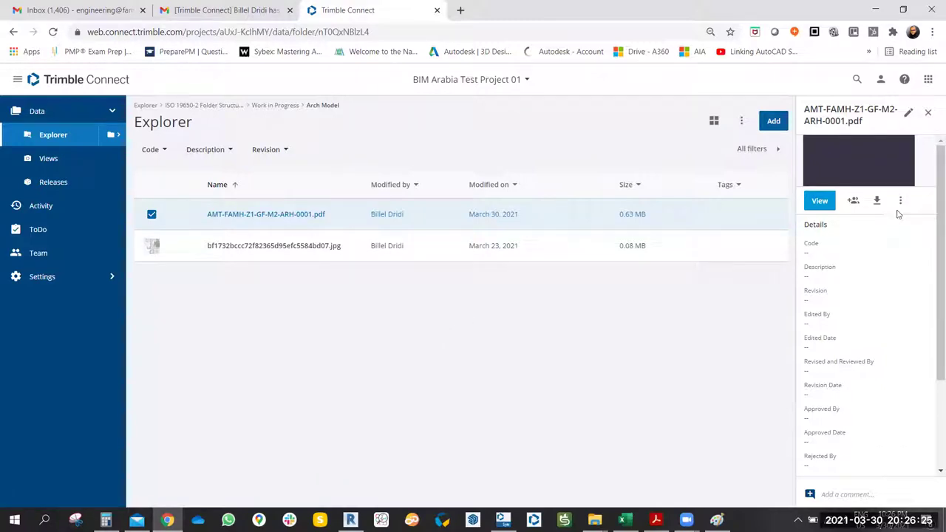
Step: Look through the PDF's more-actions menu options, then deselect the PDF
{"action": "left_click", "coordinate": [901, 202]}
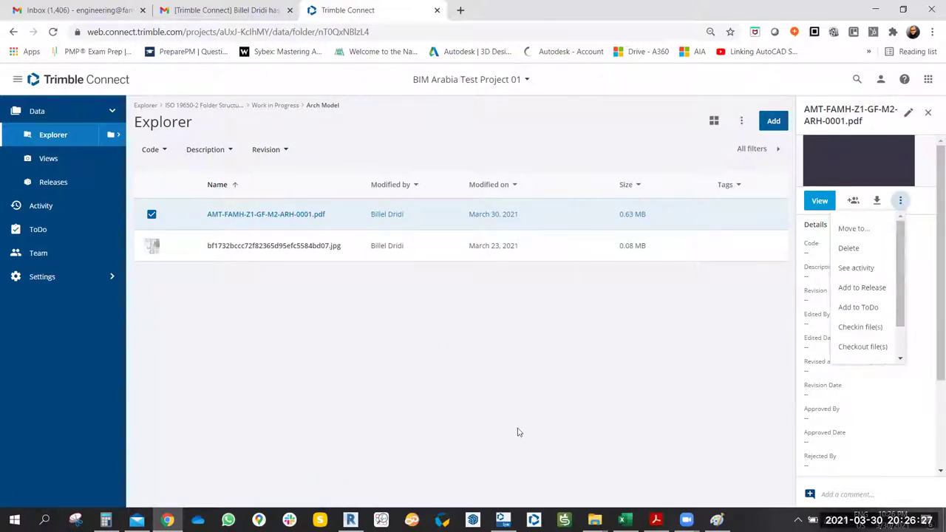
{"action": "left_click", "coordinate": [517, 432]}
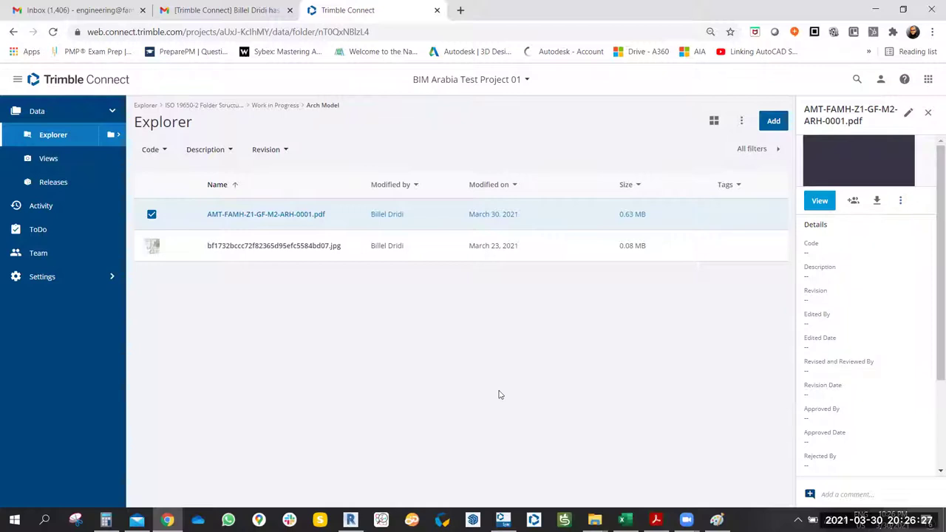
{"action": "left_click", "coordinate": [902, 201]}
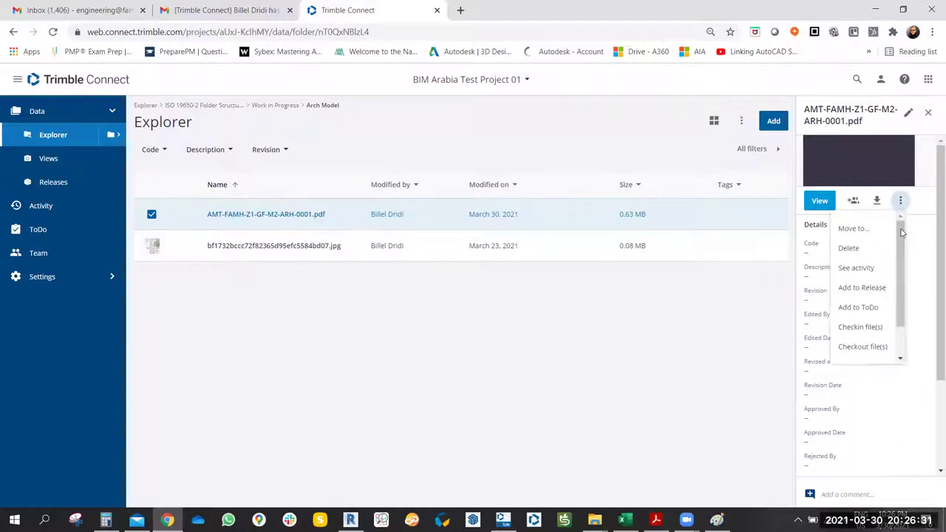
{"action": "scroll", "coordinate": [902, 255], "scroll_direction": "down", "scroll_amount": 1}
{"action": "scroll", "coordinate": [904, 266], "scroll_direction": "down", "scroll_amount": 1}
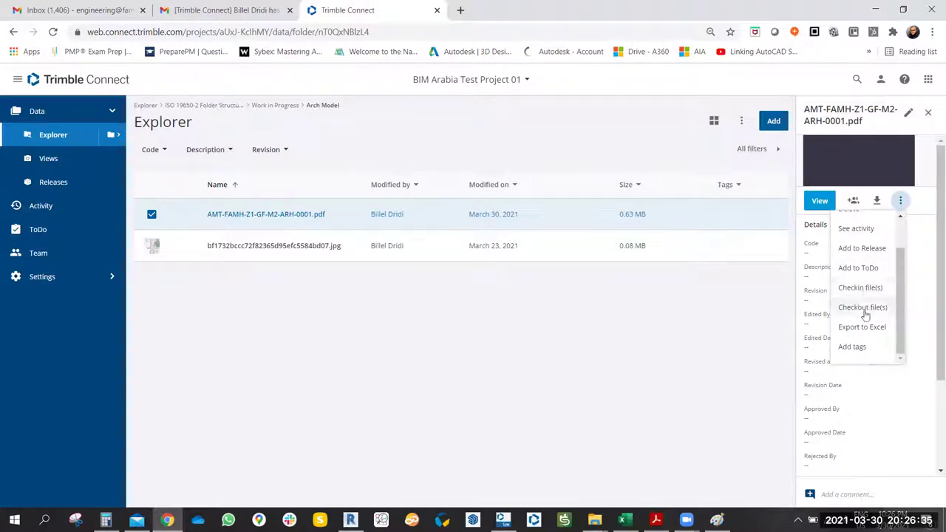
{"action": "left_click", "coordinate": [151, 215]}
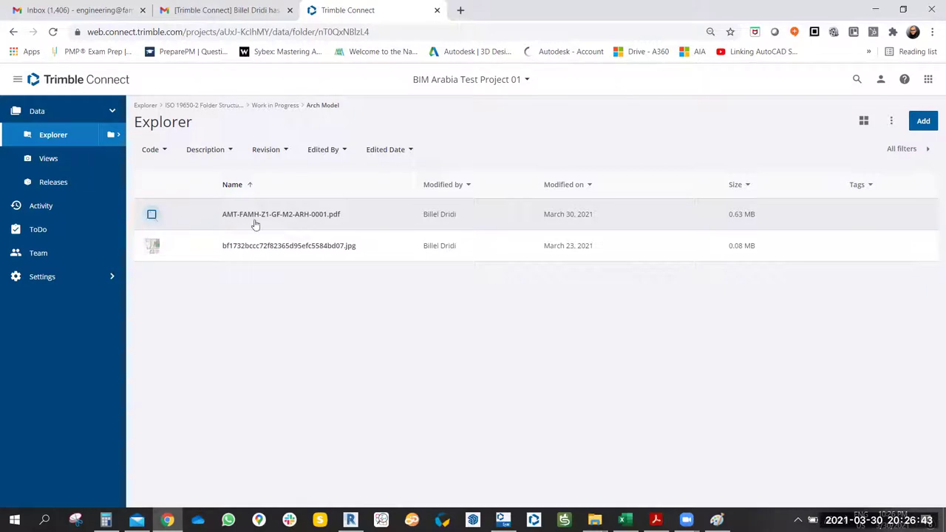
Step: Check out AMT-FAMH-Z1-GF-M2-ARH-0001.pdf with Checkout file(s) to lock it
{"action": "left_click", "coordinate": [152, 216]}
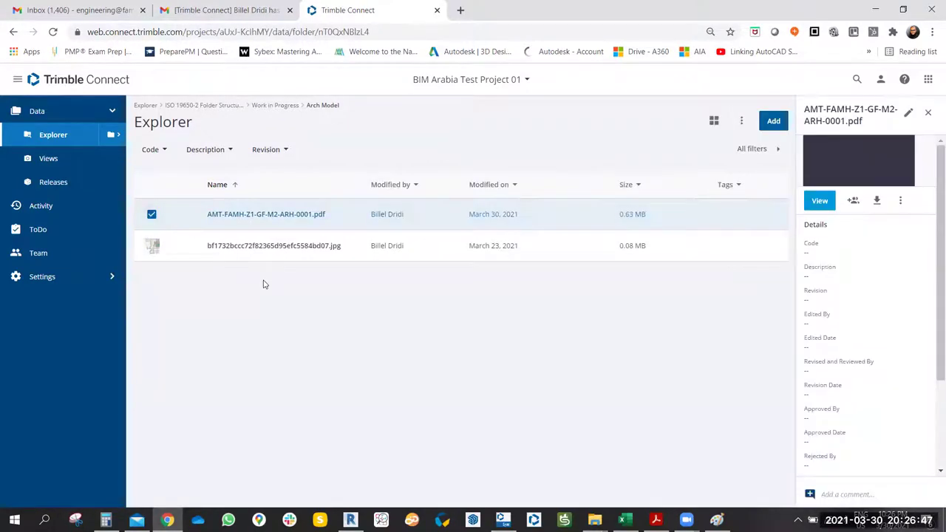
{"action": "left_click", "coordinate": [899, 202]}
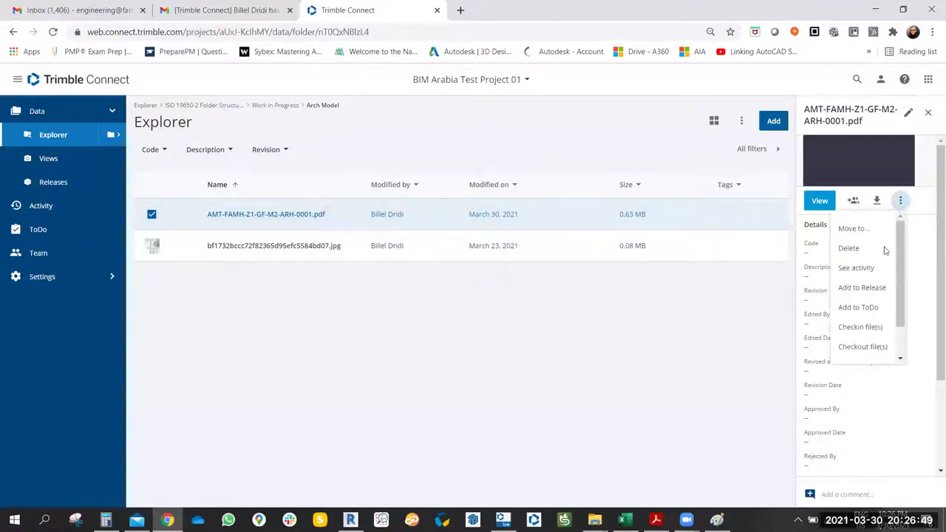
{"action": "left_click", "coordinate": [871, 347]}
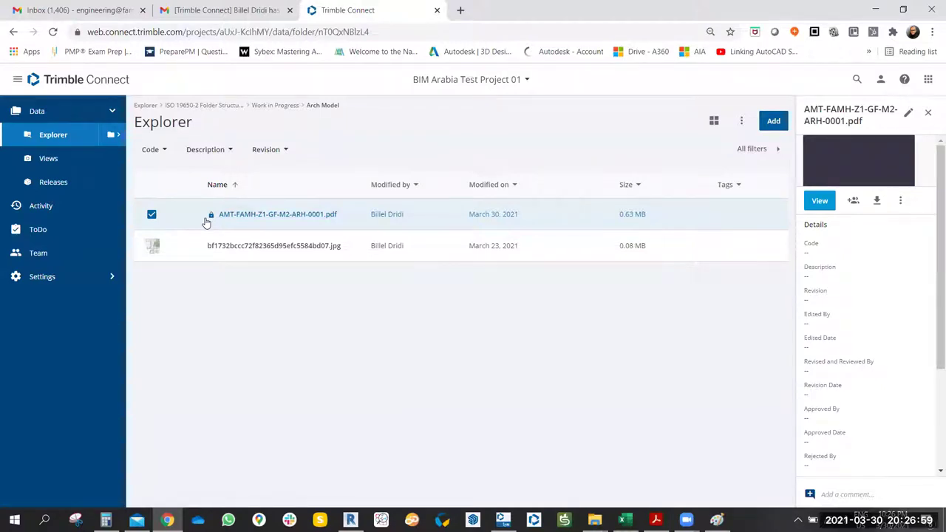
{"action": "left_click", "coordinate": [152, 216]}
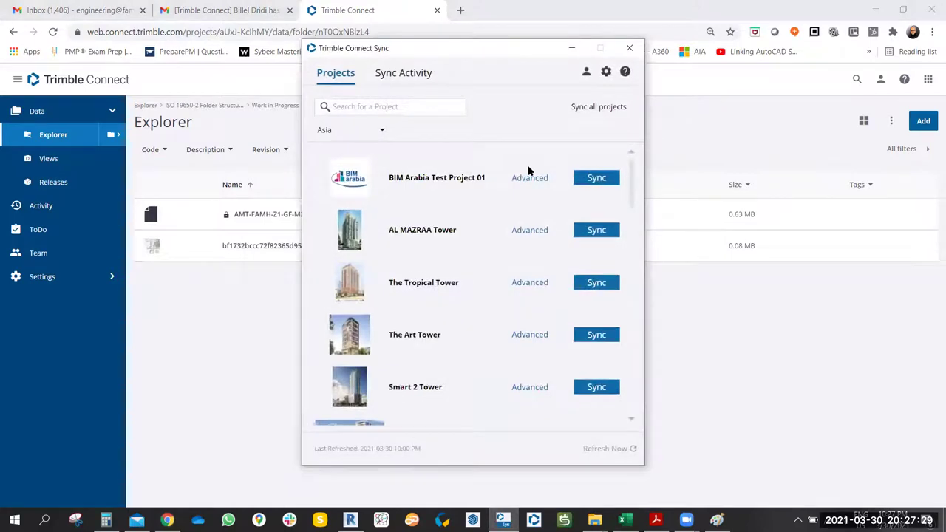
{"action": "left_click", "coordinate": [571, 51]}
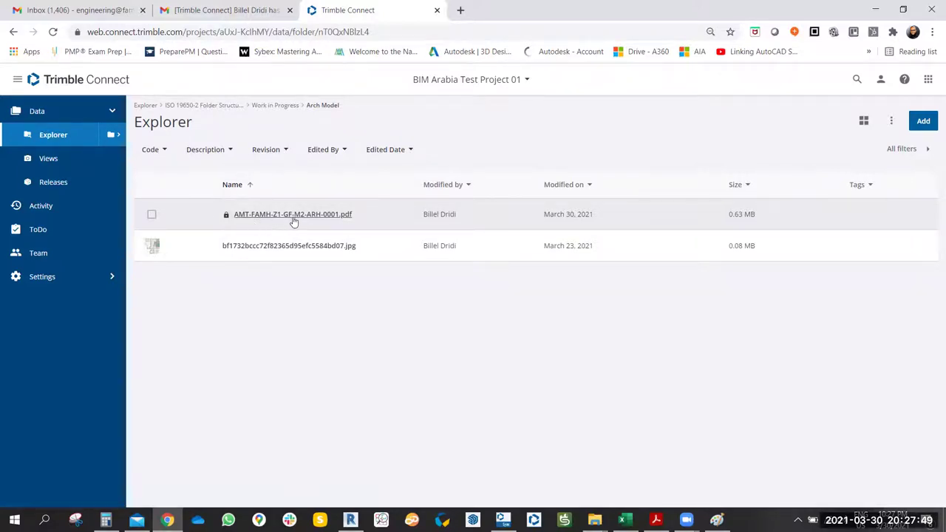
Step: Check the locked architectural PDF back in with Checkin file(s)
{"action": "left_click", "coordinate": [152, 216]}
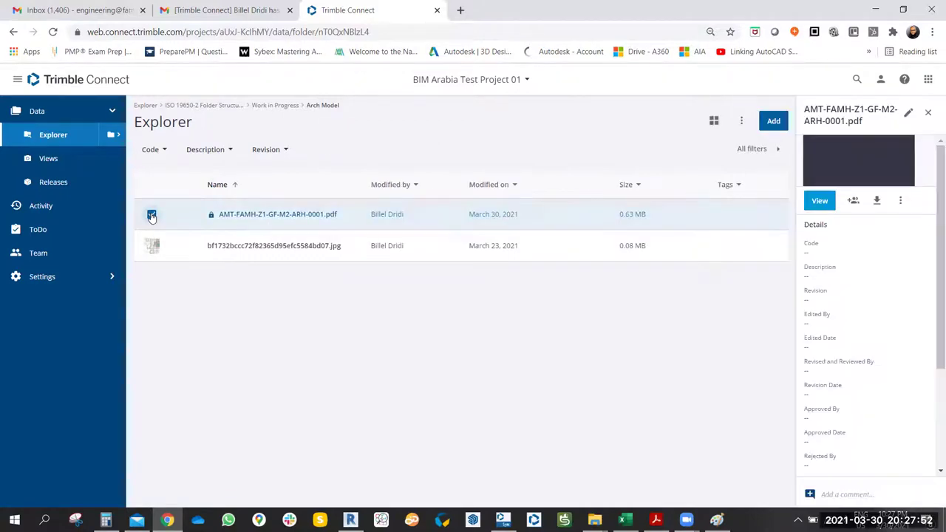
{"action": "left_click", "coordinate": [899, 202]}
{"action": "left_click", "coordinate": [862, 327]}
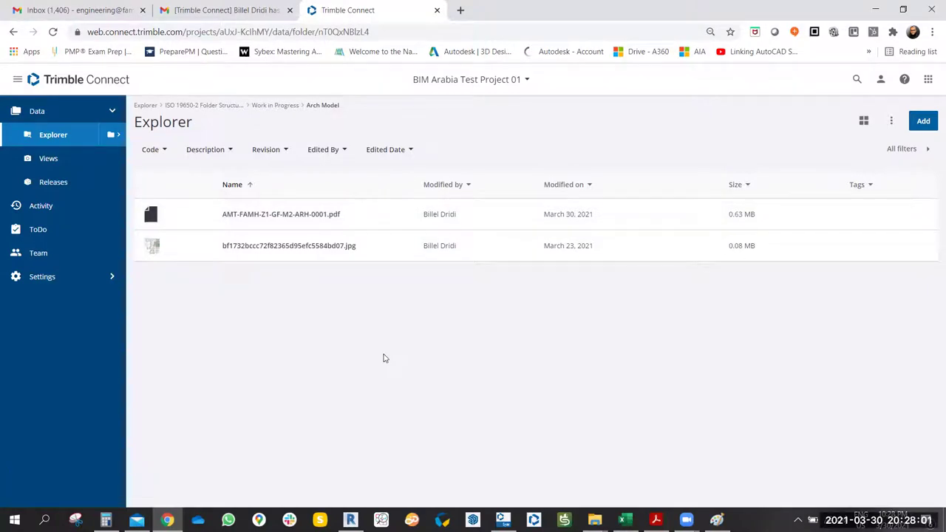
{"action": "left_click", "coordinate": [153, 217]}
{"action": "left_click", "coordinate": [153, 216]}
Step: Go up to ISO 19650-2 Folder Structure and select Work in Progress to see its details
{"action": "left_click", "coordinate": [196, 108]}
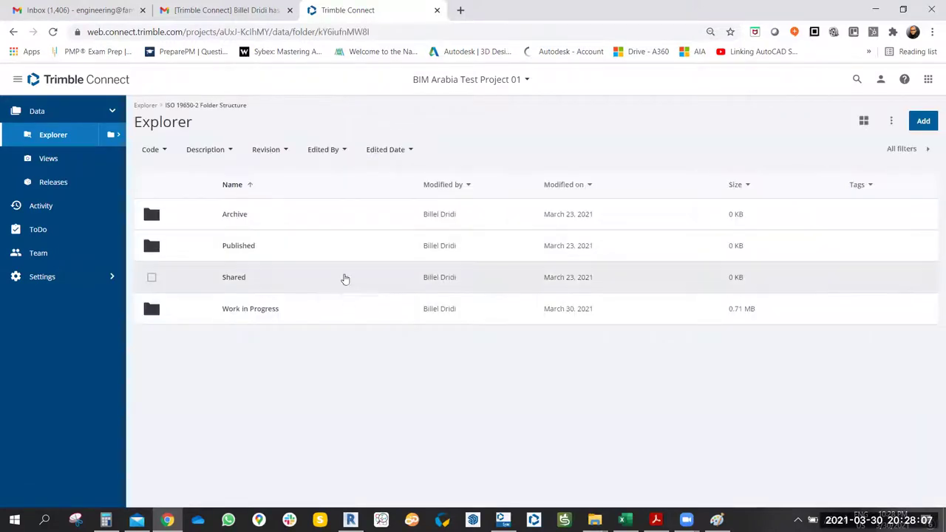
{"action": "left_click", "coordinate": [152, 216]}
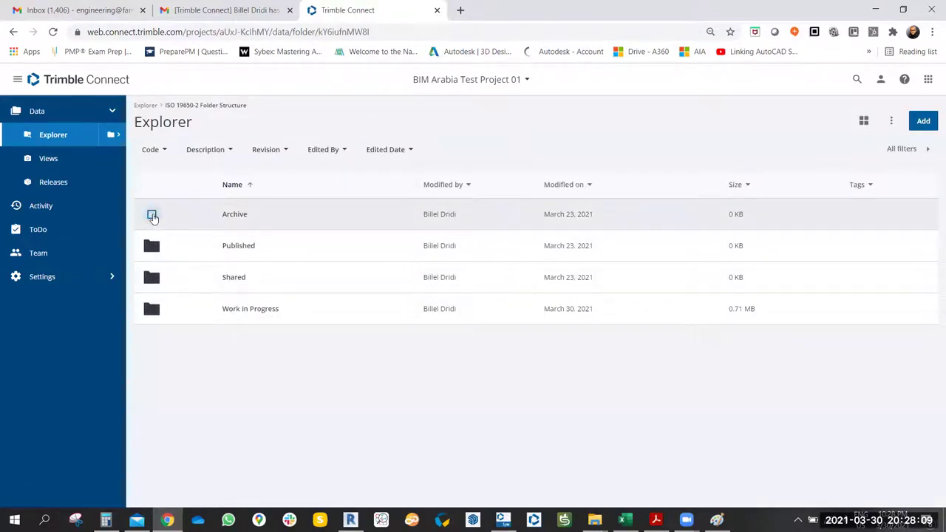
{"action": "left_click", "coordinate": [152, 215]}
{"action": "left_click", "coordinate": [150, 310]}
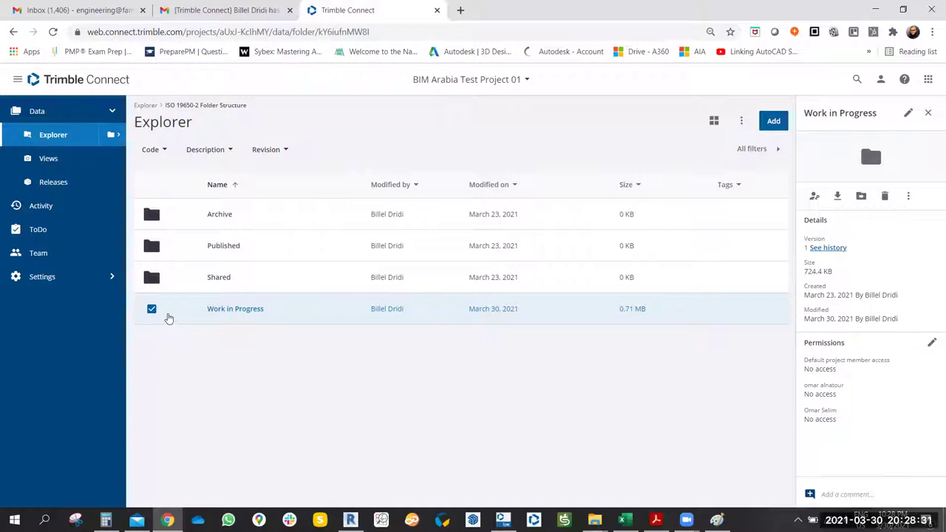
Step: Check out all files in the Work in Progress folder with Checkout file(s)
{"action": "left_click", "coordinate": [152, 309]}
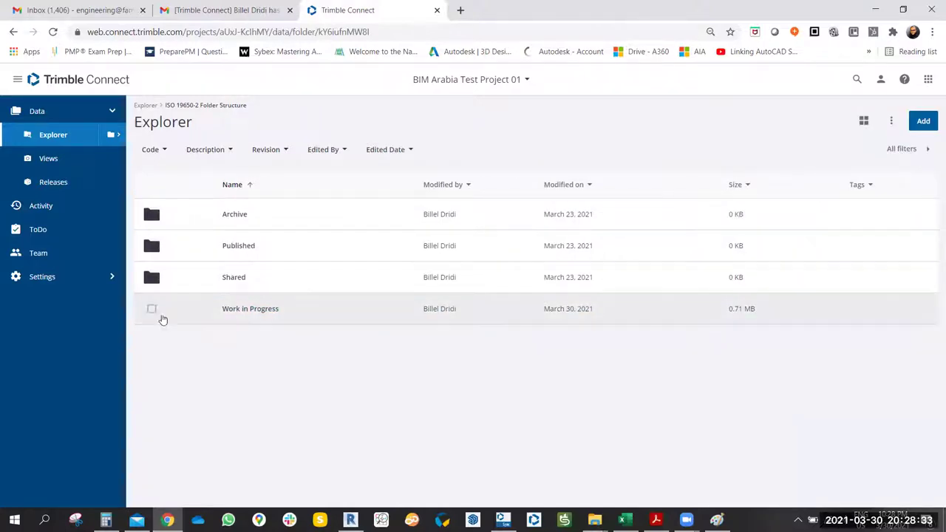
{"action": "left_click", "coordinate": [152, 311]}
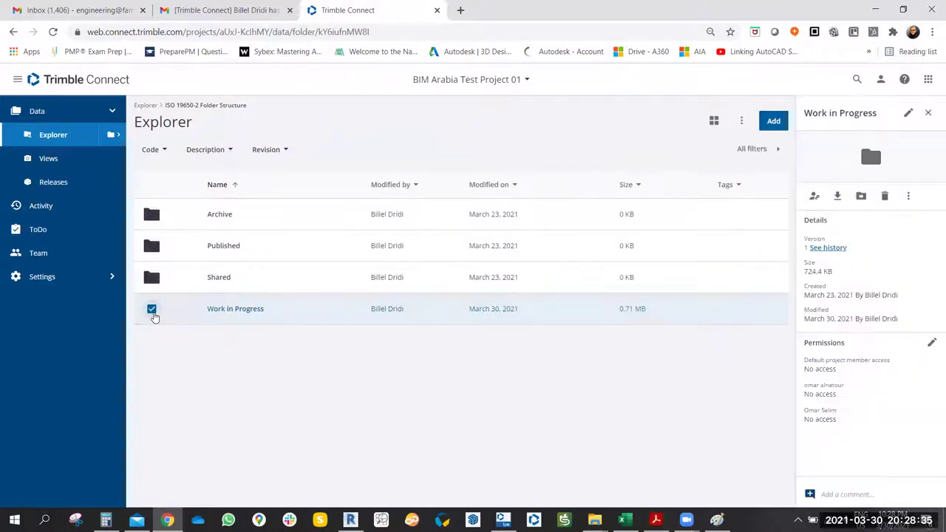
{"action": "left_click", "coordinate": [909, 196]}
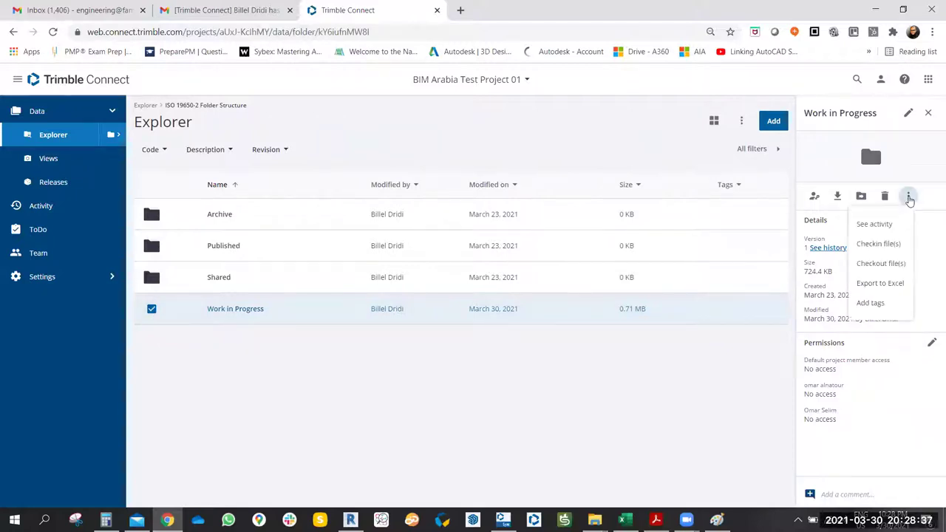
{"action": "left_click", "coordinate": [447, 377]}
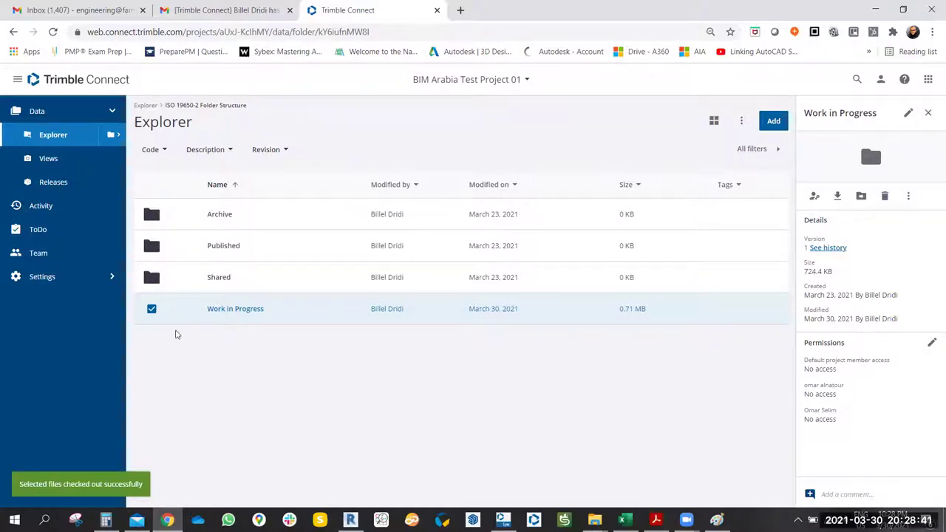
{"action": "left_click", "coordinate": [152, 309]}
{"action": "left_click", "coordinate": [151, 309]}
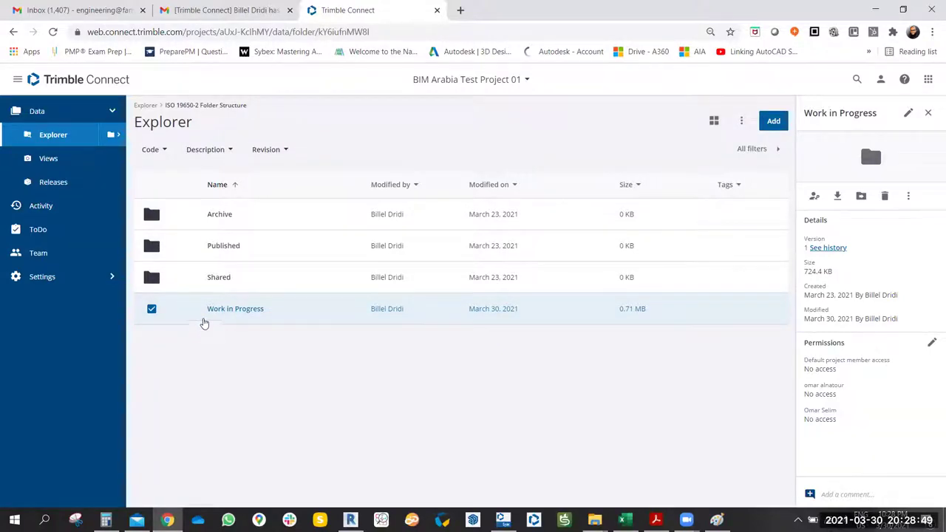
Step: Open Work in Progress > Arch Model to verify both files are locked
{"action": "left_click", "coordinate": [152, 311]}
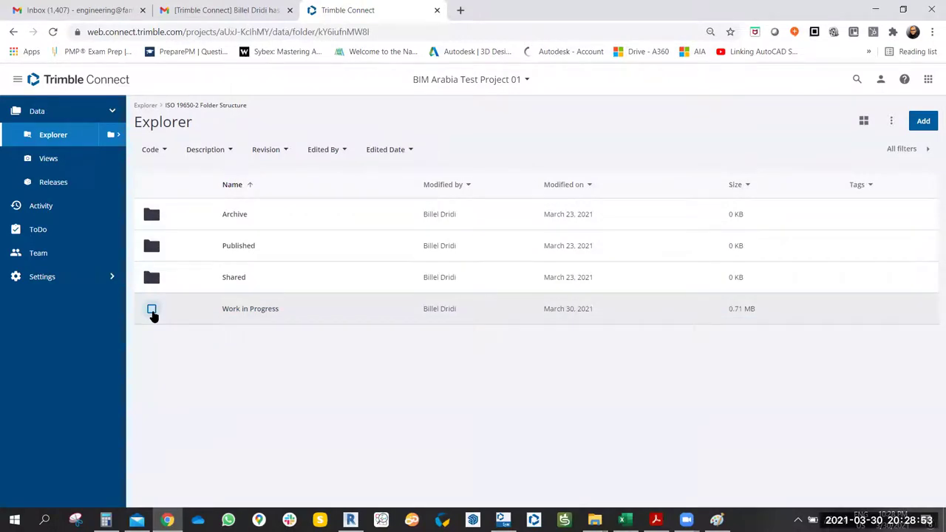
{"action": "left_click", "coordinate": [236, 310]}
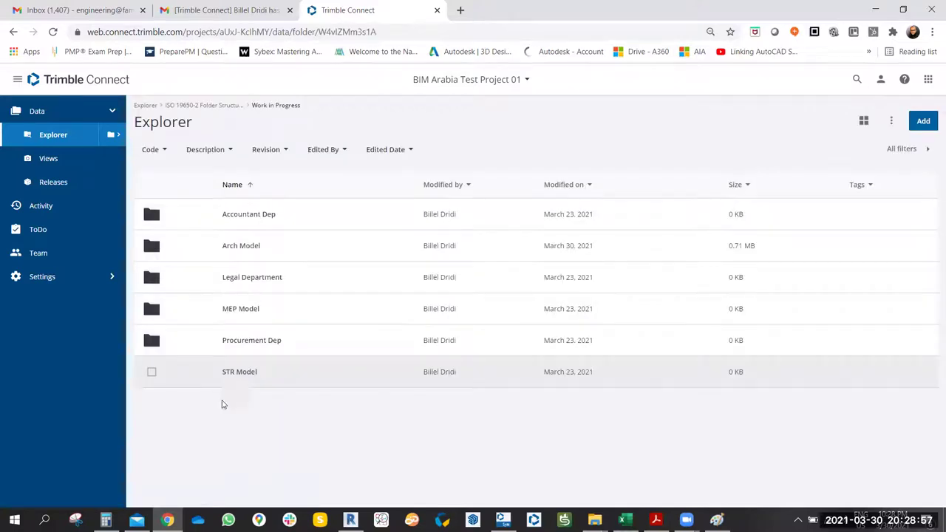
{"action": "left_click", "coordinate": [237, 248]}
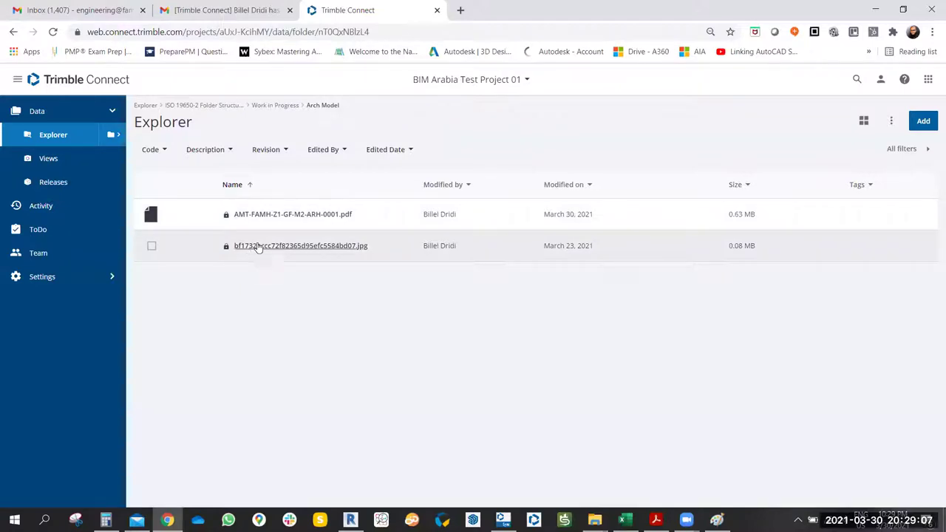
Step: Check in the Work in Progress folder's files, overriding the existing checkout, then open that folder
{"action": "left_click", "coordinate": [205, 107]}
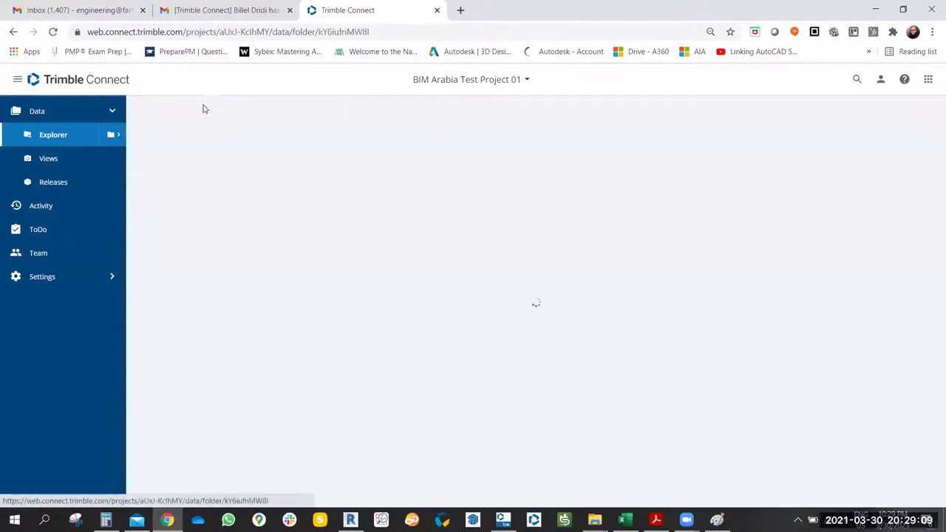
{"action": "left_click", "coordinate": [151, 309]}
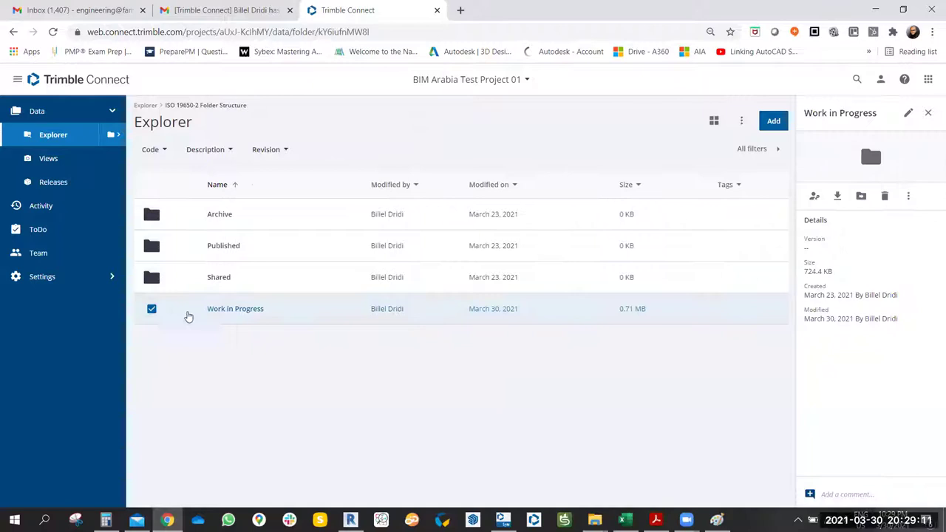
{"action": "left_click", "coordinate": [908, 195]}
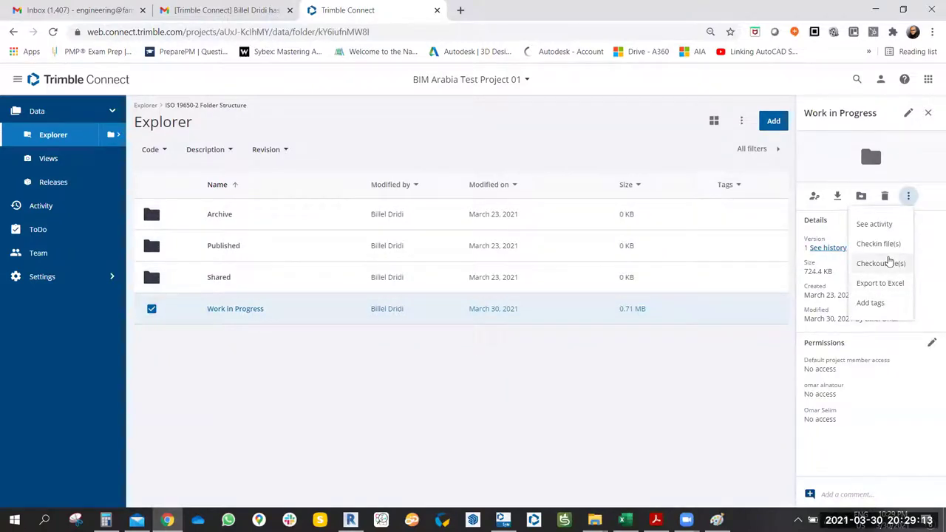
{"action": "left_click", "coordinate": [890, 244]}
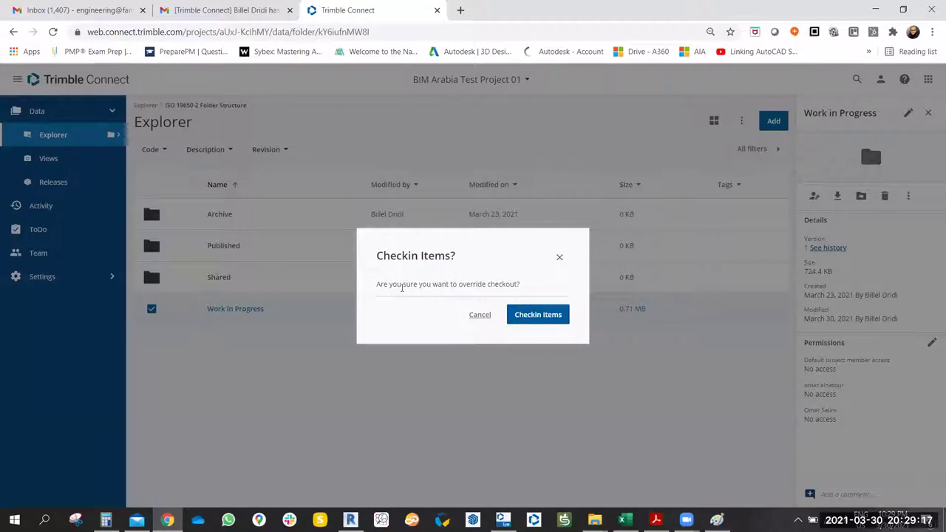
{"action": "left_click", "coordinate": [530, 322]}
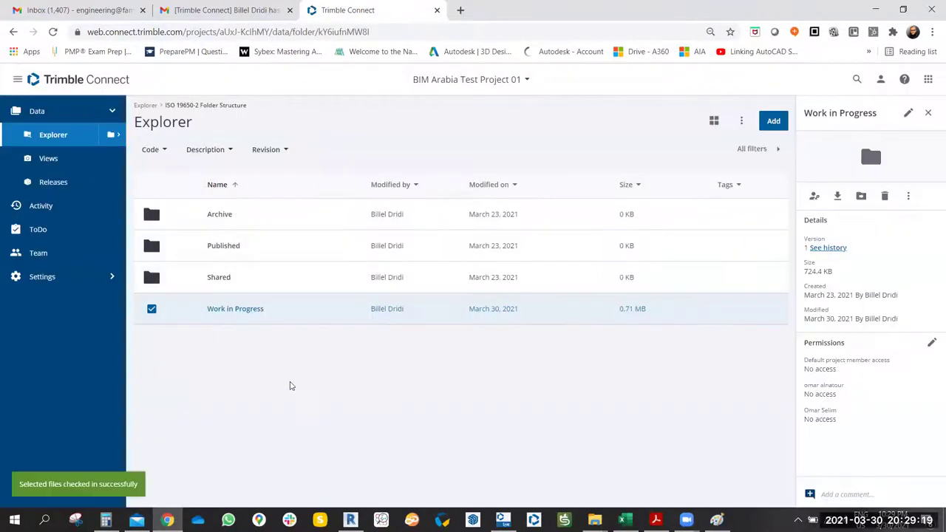
{"action": "left_click", "coordinate": [264, 311]}
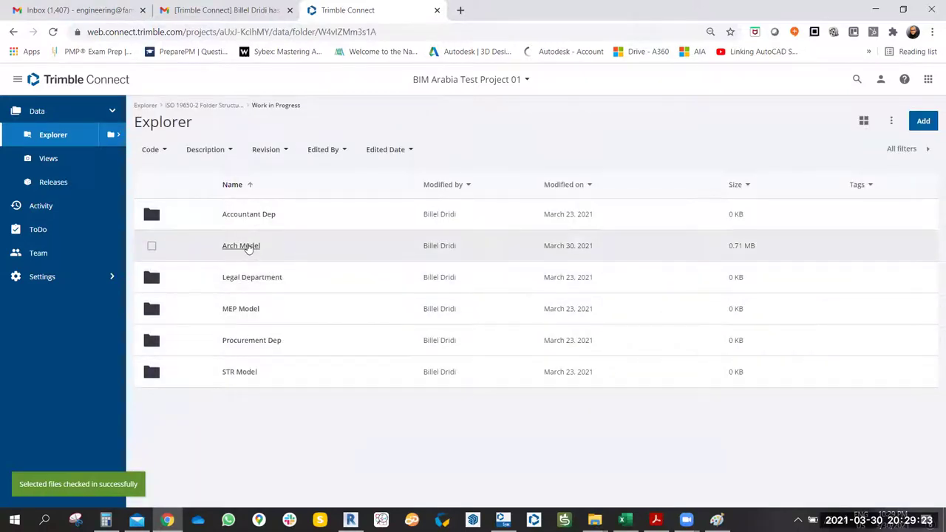
Step: Check out the architectural PDF in Arch Model again and start syncing BIM Arabia Test Project 01
{"action": "left_click", "coordinate": [249, 245]}
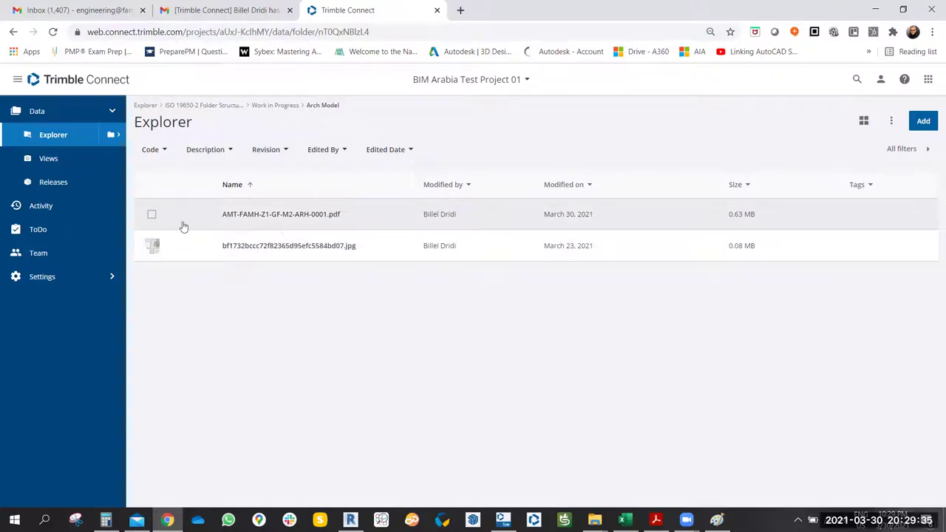
{"action": "left_click", "coordinate": [151, 214]}
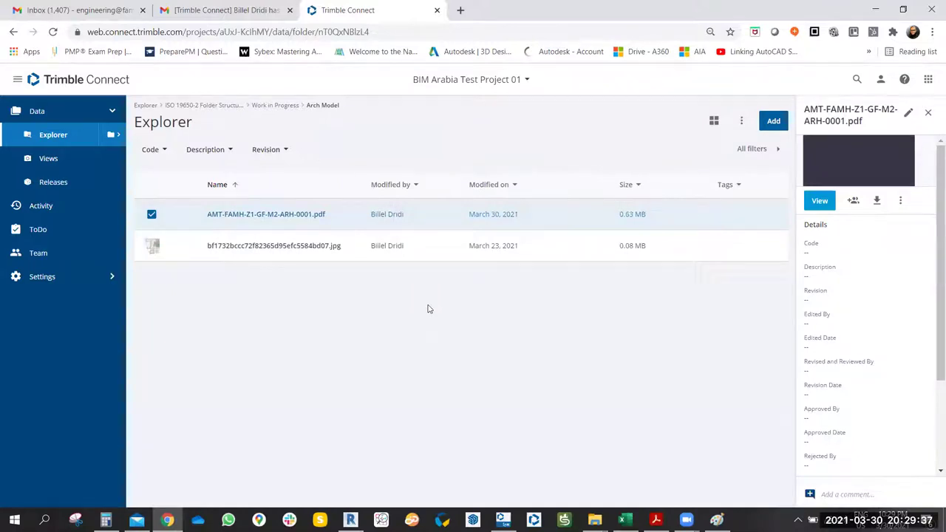
{"action": "left_click", "coordinate": [902, 202]}
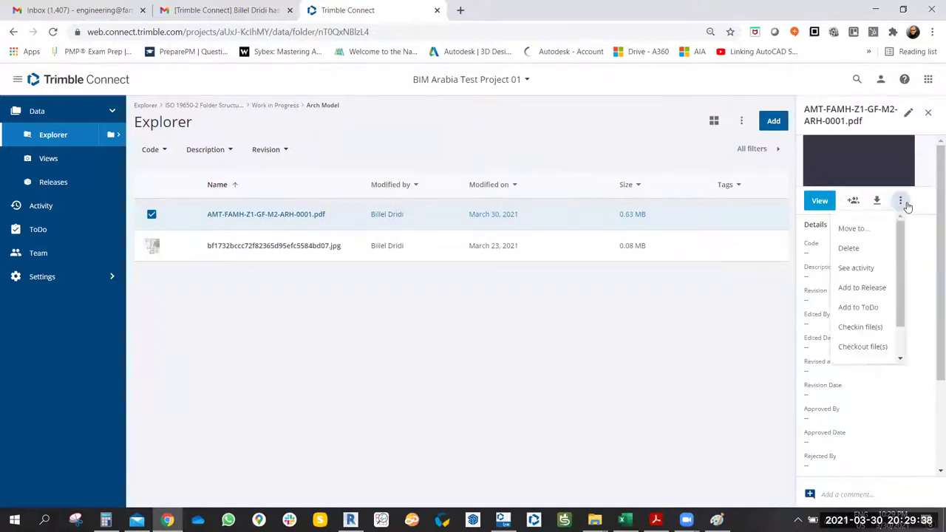
{"action": "left_click", "coordinate": [858, 347]}
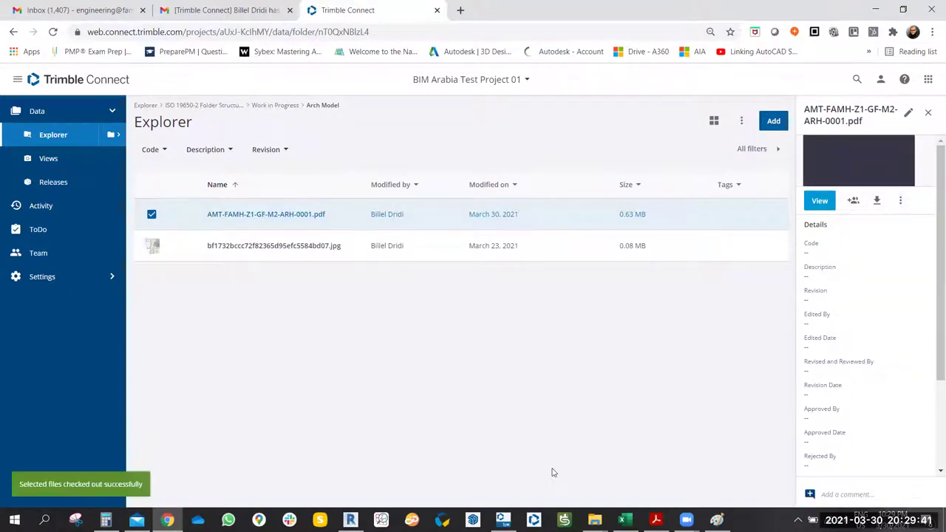
{"action": "left_click", "coordinate": [590, 179]}
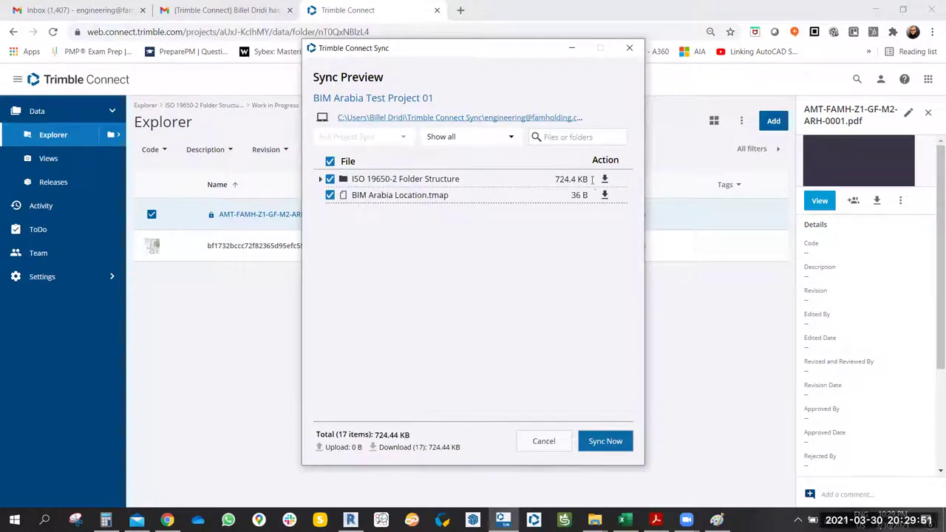
Step: Expand ISO 19650-2 Folder Structure, Work in Progress and Arch Model in the sync preview to view its files
{"action": "left_click", "coordinate": [320, 180]}
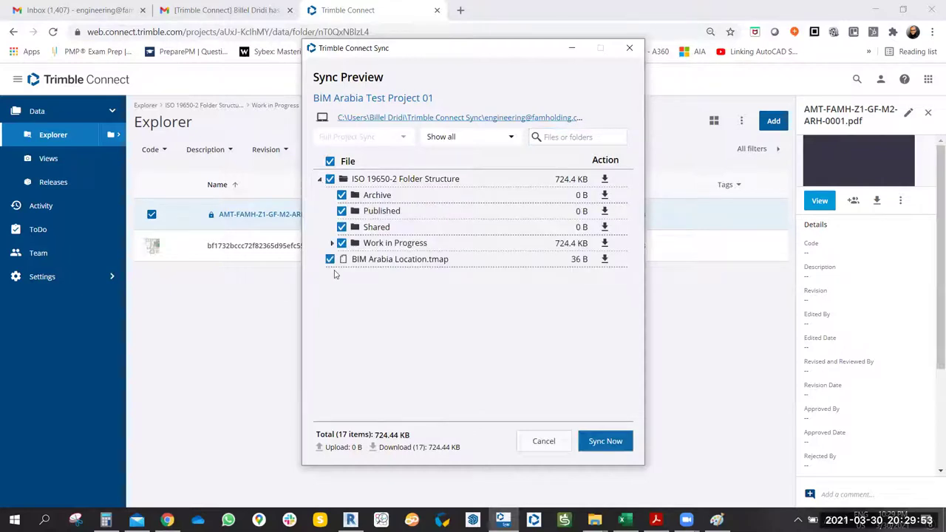
{"action": "left_click", "coordinate": [332, 244]}
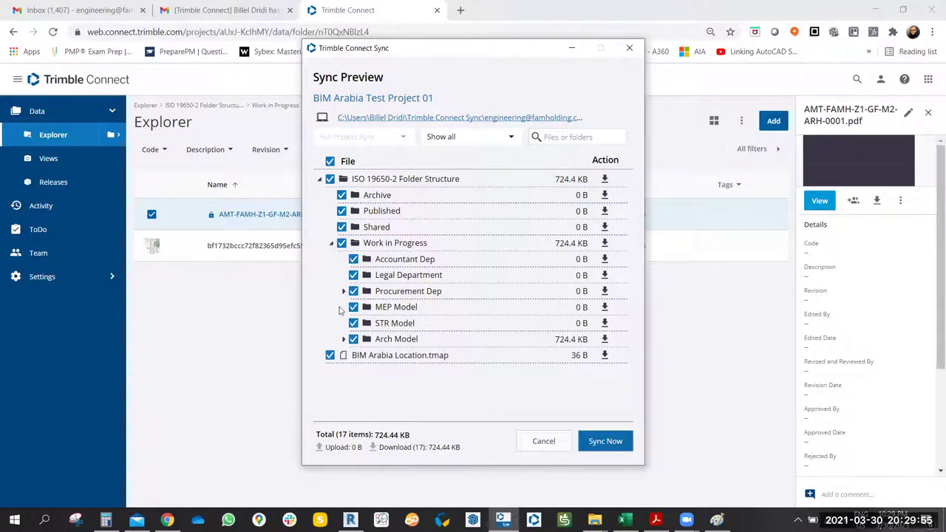
{"action": "left_click", "coordinate": [343, 340]}
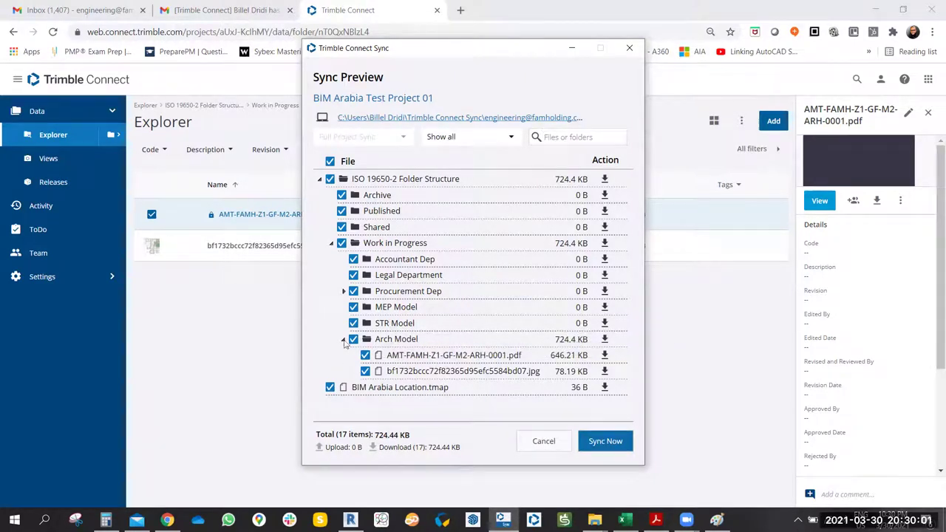
Step: Close the sync preview and check the locked PDF back in after a failed checkout attempt
{"action": "left_click", "coordinate": [630, 49]}
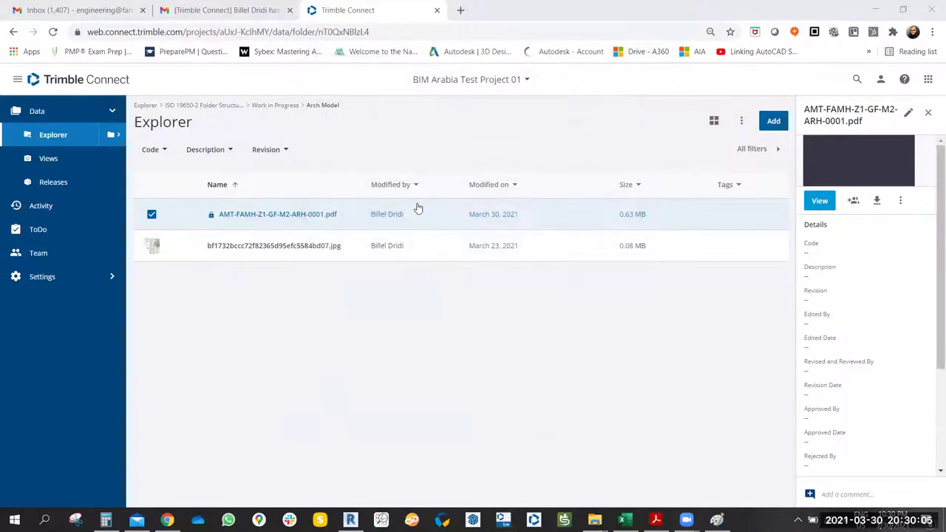
{"action": "left_click", "coordinate": [185, 224]}
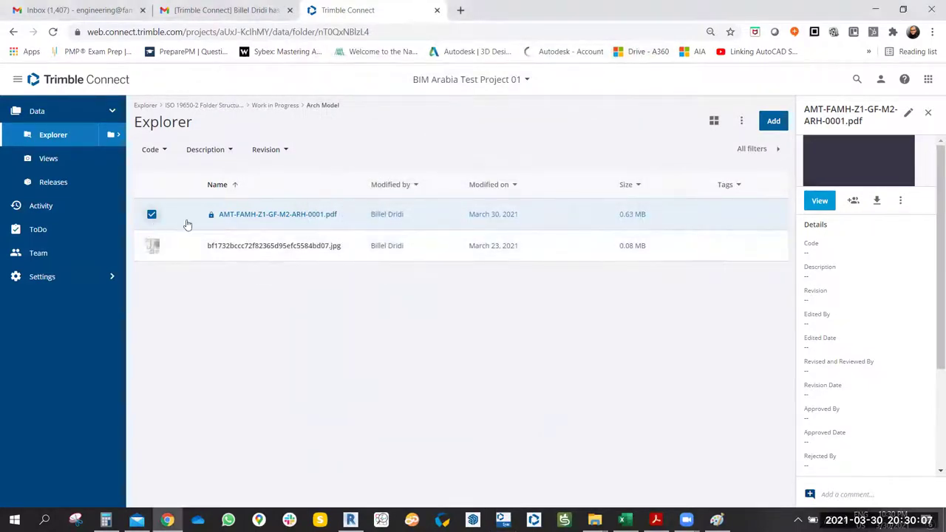
{"action": "left_click", "coordinate": [152, 215]}
{"action": "left_click", "coordinate": [900, 201]}
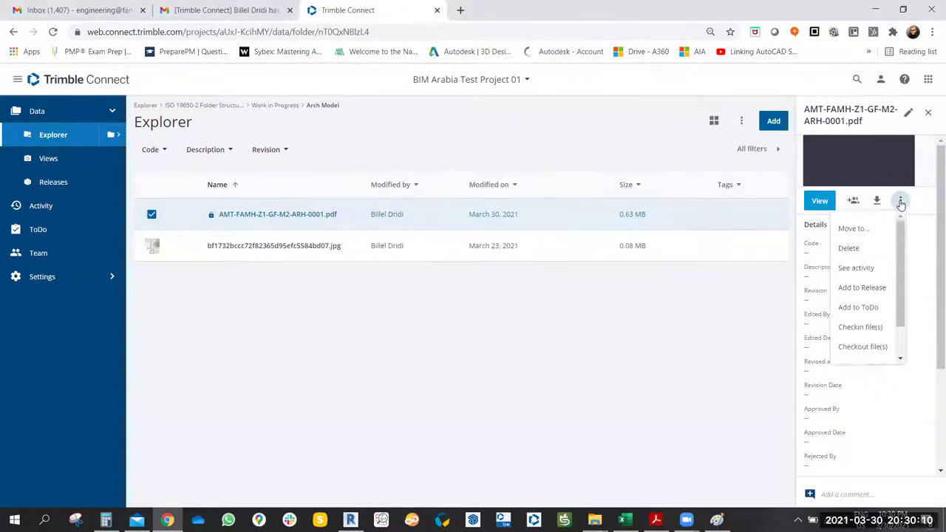
{"action": "left_click", "coordinate": [862, 347]}
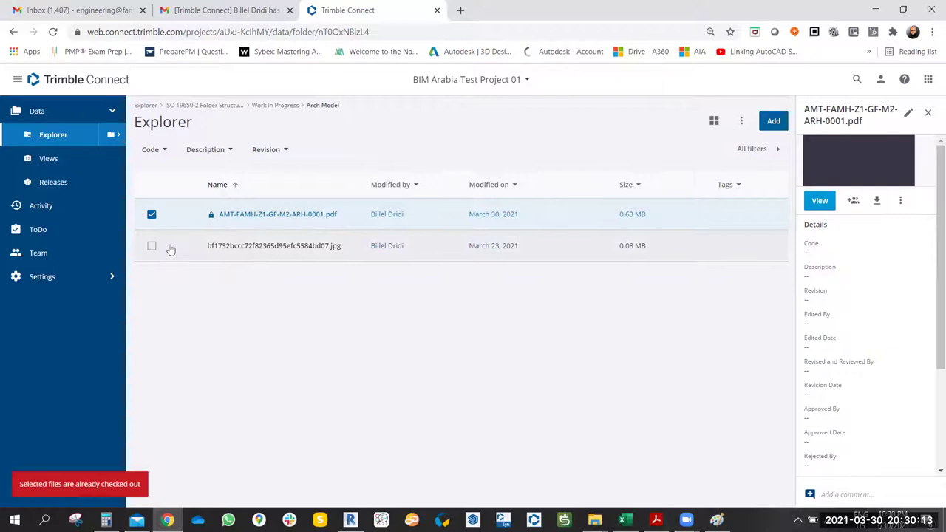
{"action": "left_click", "coordinate": [901, 201]}
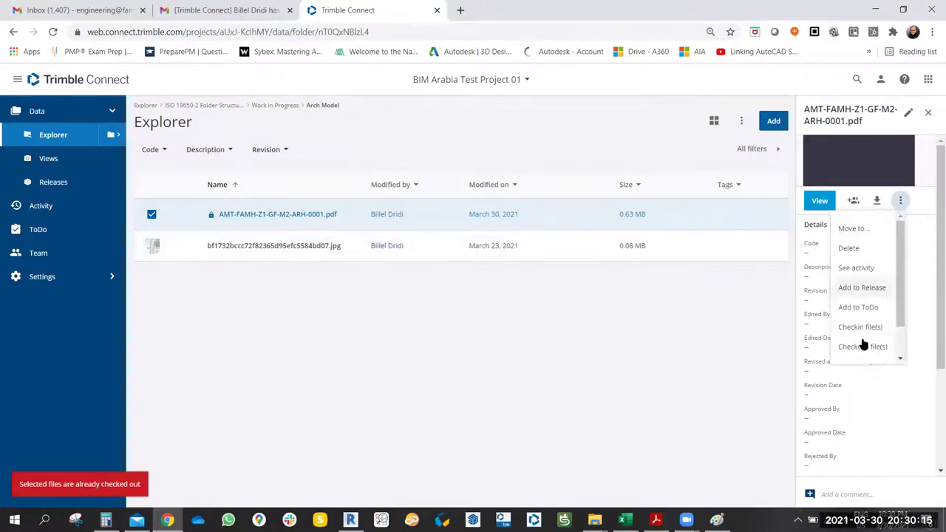
{"action": "left_click", "coordinate": [862, 330]}
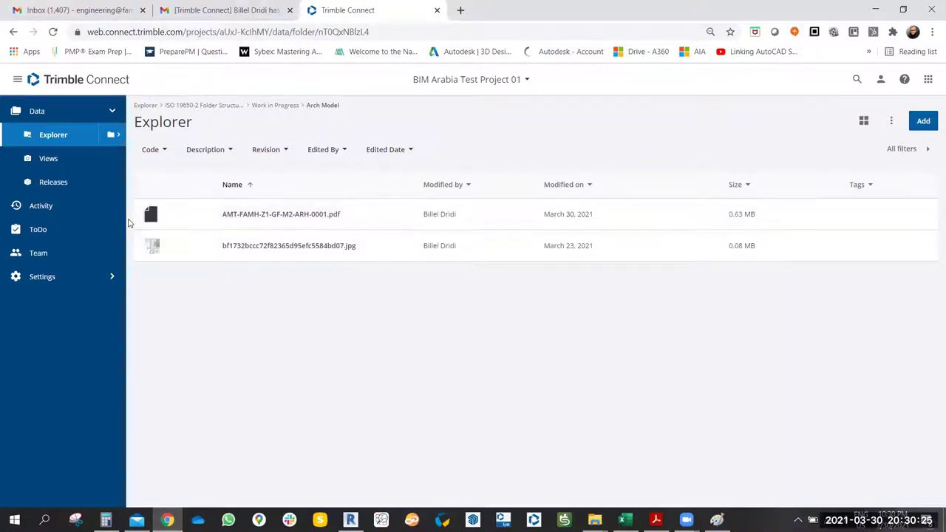
Step: Move the architectural PDF from Arch Model into ISO 19650-2 Folder Structure's Shared folder
{"action": "left_click", "coordinate": [151, 214]}
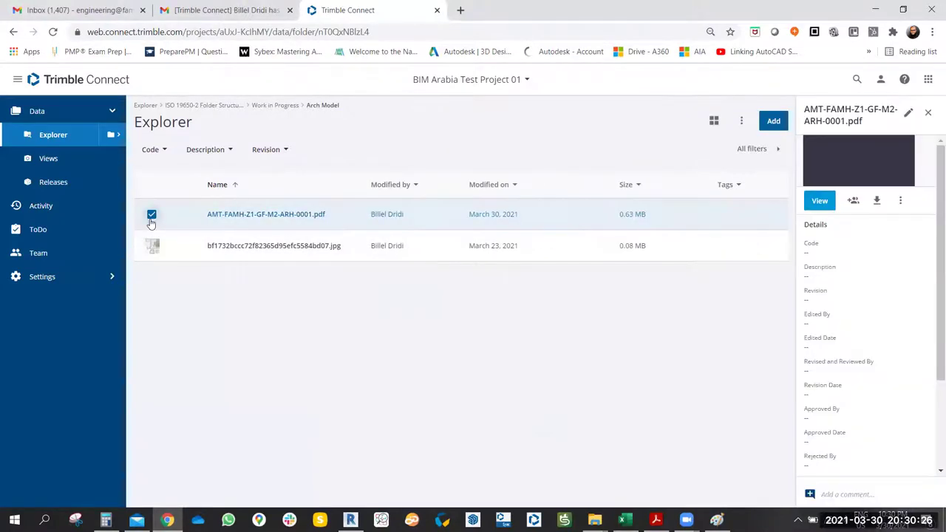
{"action": "left_click", "coordinate": [901, 203]}
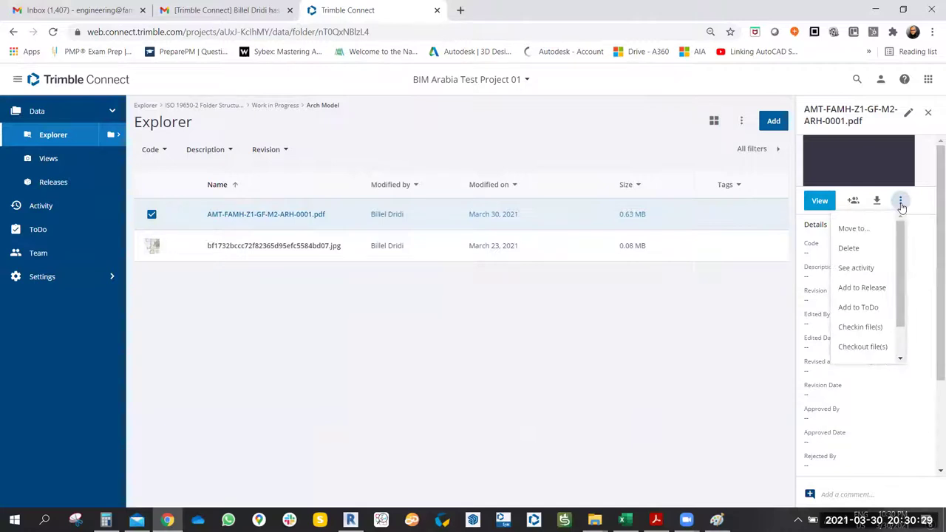
{"action": "left_click", "coordinate": [862, 231]}
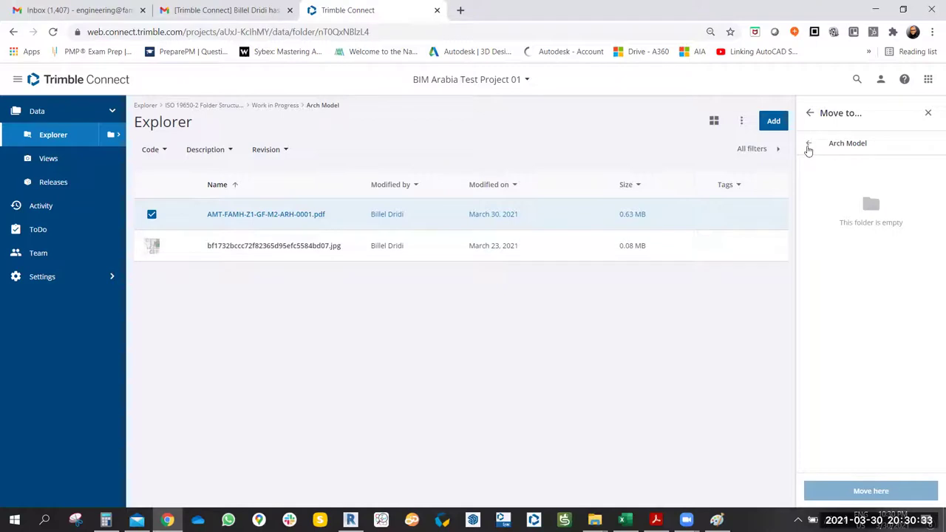
{"action": "left_click", "coordinate": [809, 143]}
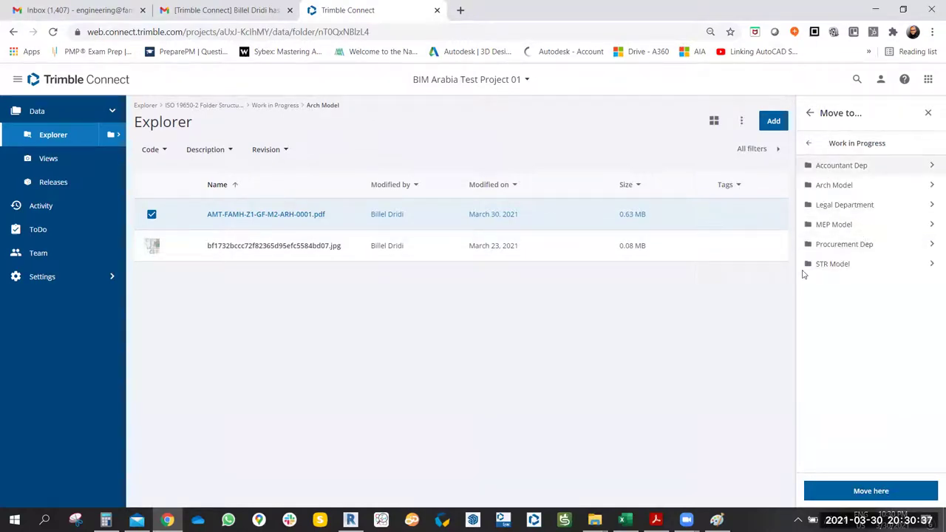
{"action": "left_click", "coordinate": [808, 145]}
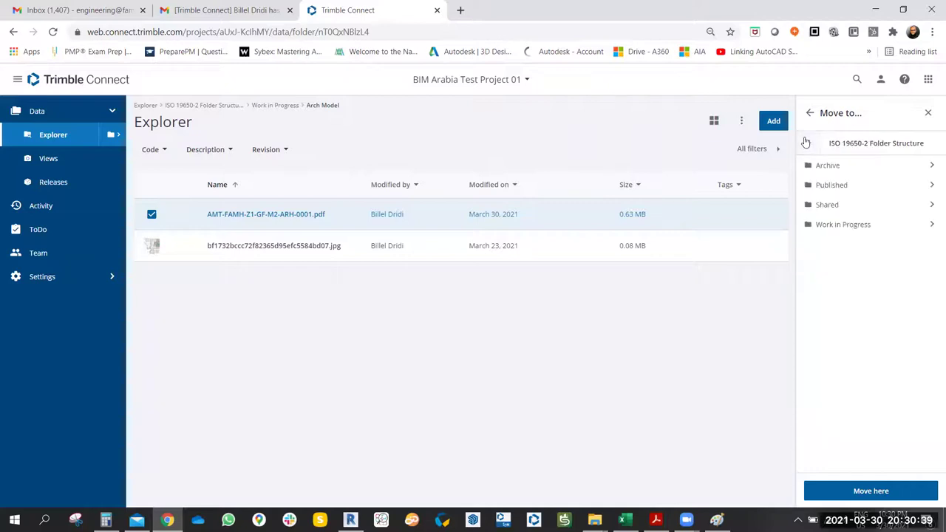
{"action": "left_click", "coordinate": [932, 206]}
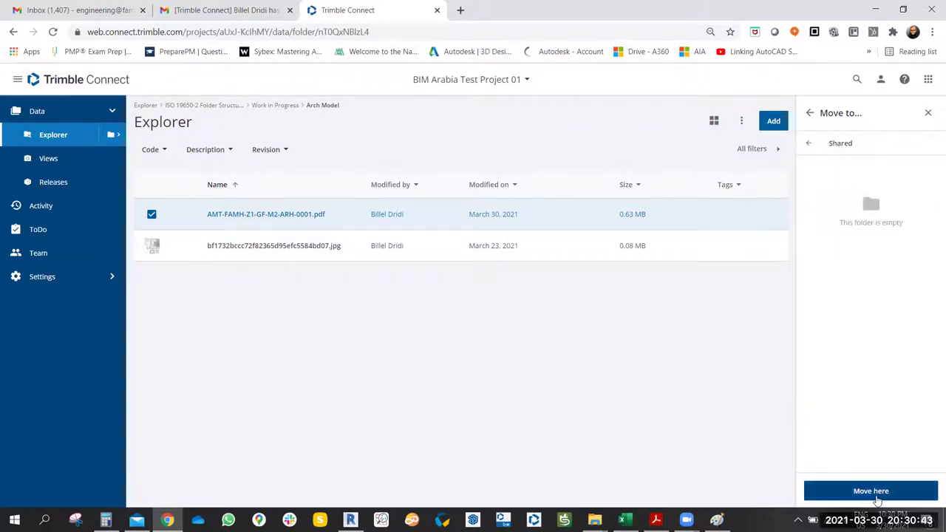
{"action": "left_click", "coordinate": [876, 493]}
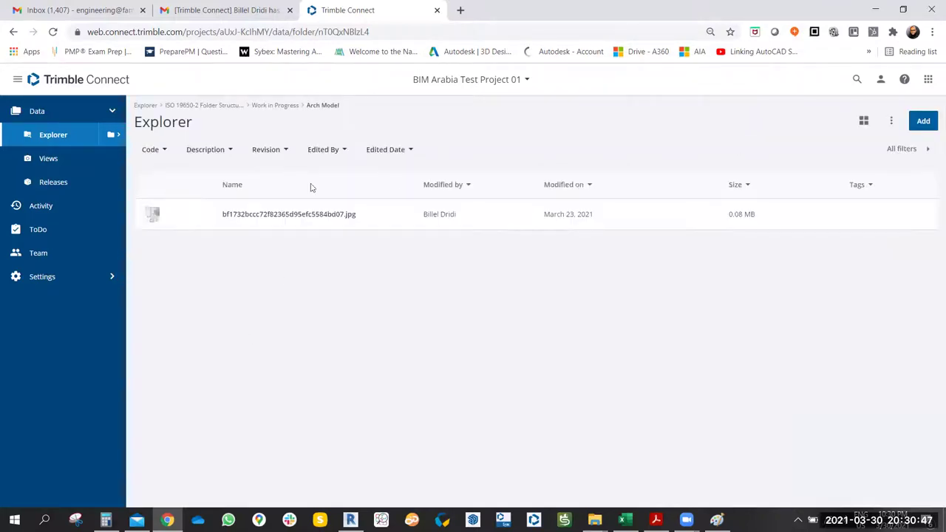
Step: Open the Shared folder and delete the architectural PDF, confirming the deletion
{"action": "left_click", "coordinate": [205, 106]}
{"action": "left_click", "coordinate": [234, 277]}
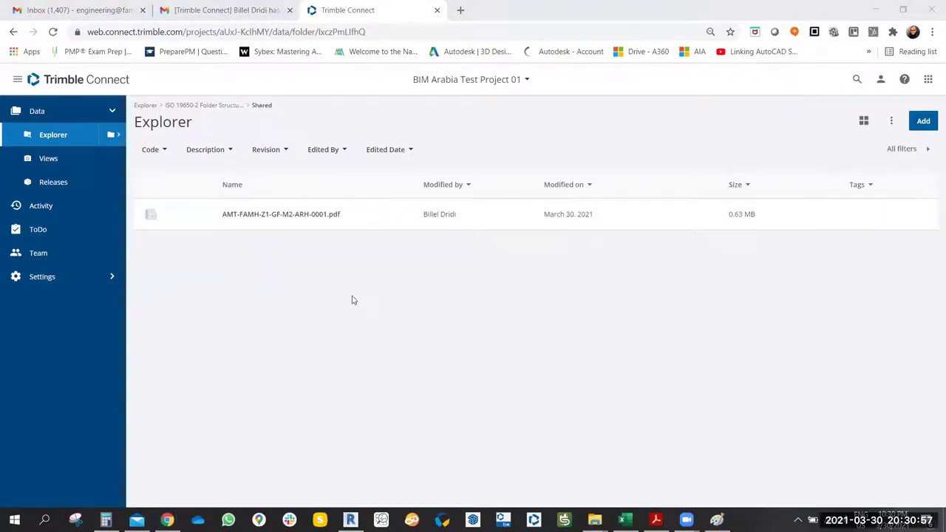
{"action": "left_click", "coordinate": [152, 215]}
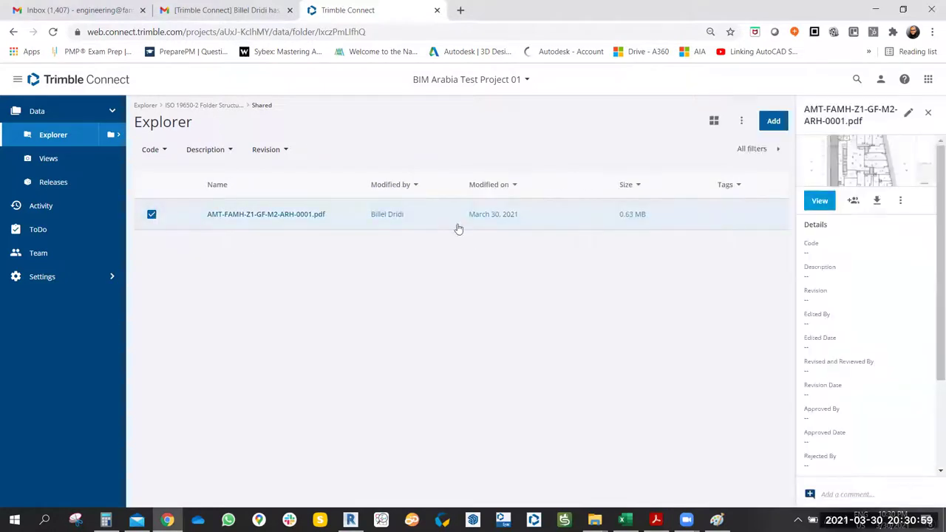
{"action": "left_click", "coordinate": [899, 200]}
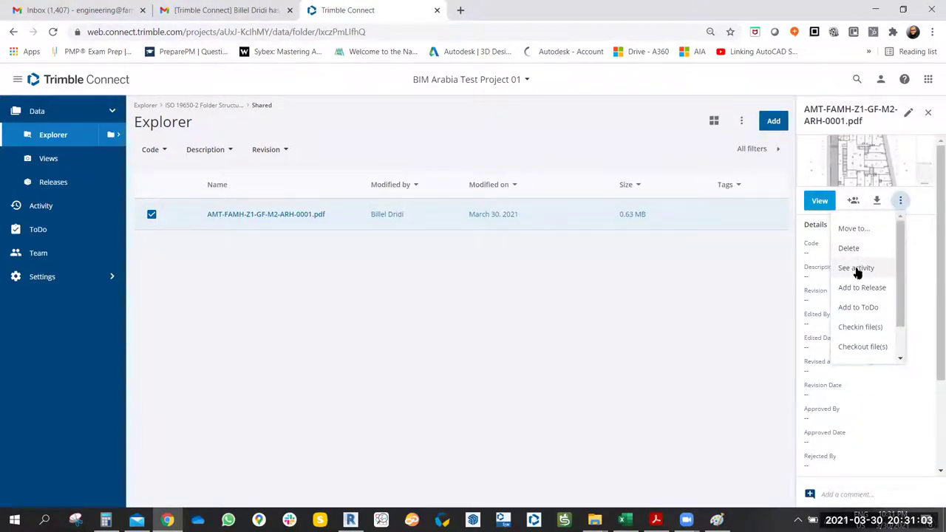
{"action": "left_click_drag", "start_coordinate": [898, 225], "coordinate": [897, 231]}
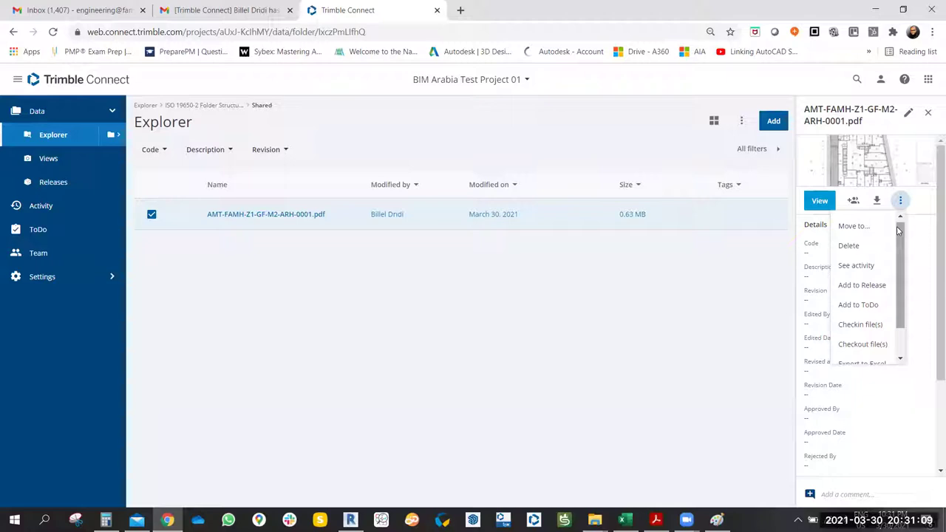
{"action": "left_click", "coordinate": [849, 246]}
{"action": "left_click", "coordinate": [553, 320]}
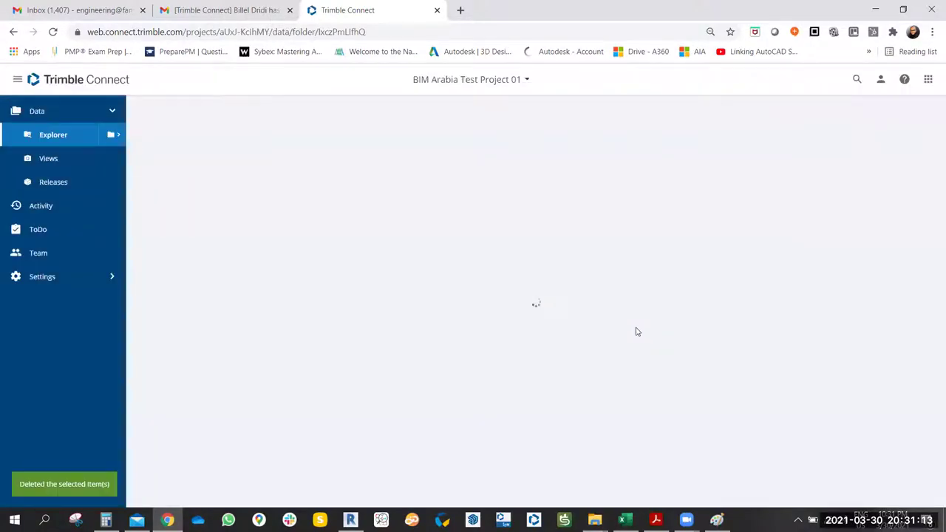
Step: Restore the deleted PDF from the Activity history, then return to the Data Explorer
{"action": "left_click", "coordinate": [63, 214]}
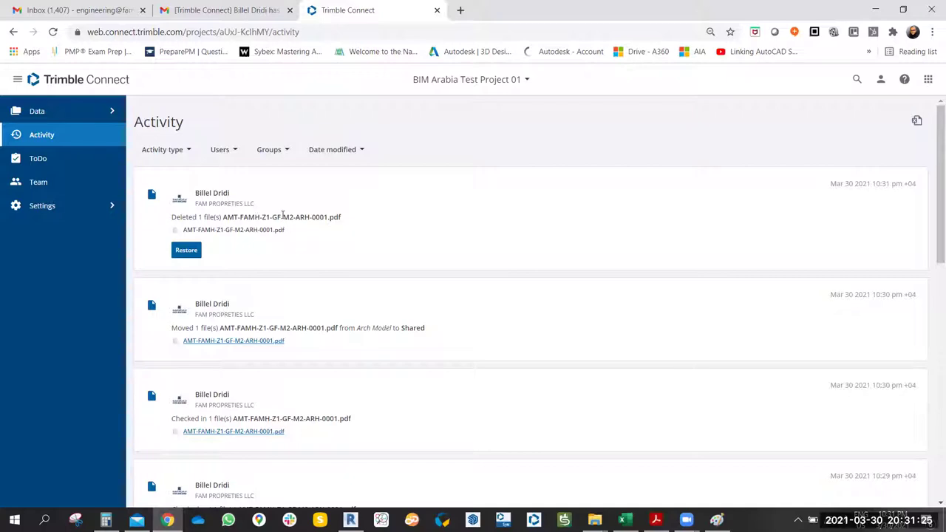
{"action": "left_click", "coordinate": [187, 250]}
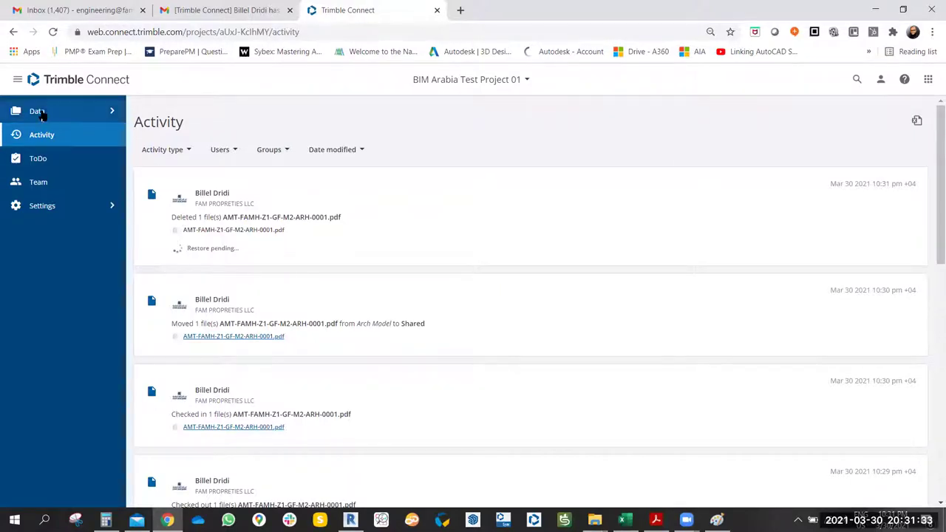
{"action": "left_click", "coordinate": [40, 113]}
{"action": "left_click", "coordinate": [47, 141]}
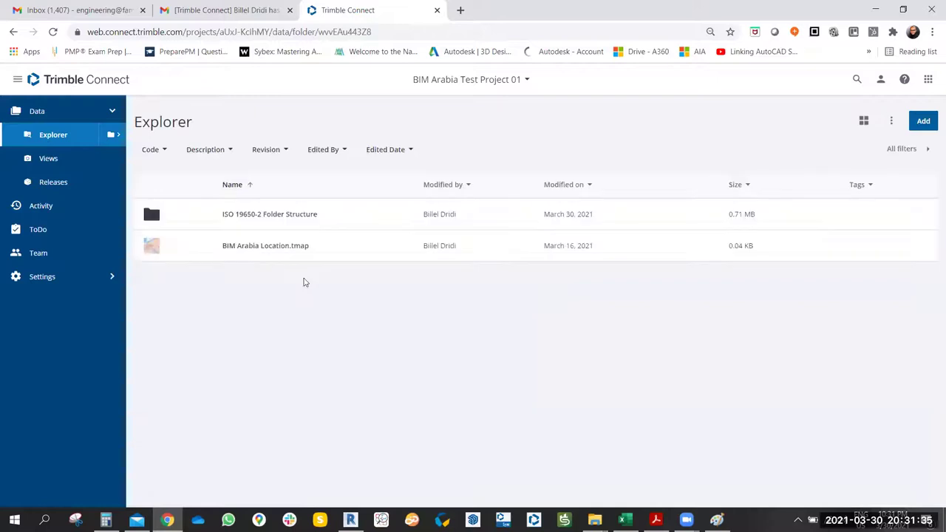
Step: Open ISO 19650-2 Folder Structure > Shared, select the restored 0.63 MB PDF and open its actions menu
{"action": "left_click", "coordinate": [271, 214]}
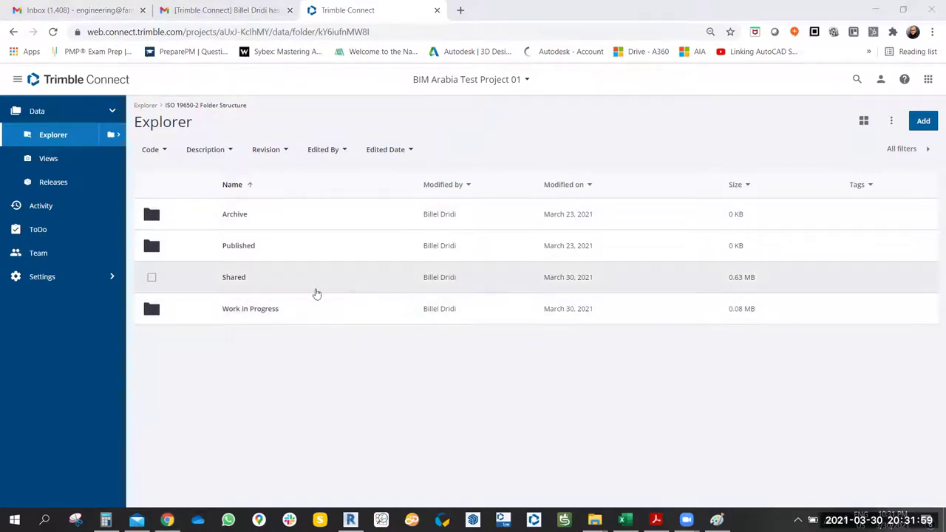
{"action": "left_click", "coordinate": [235, 278]}
{"action": "left_click", "coordinate": [151, 215]}
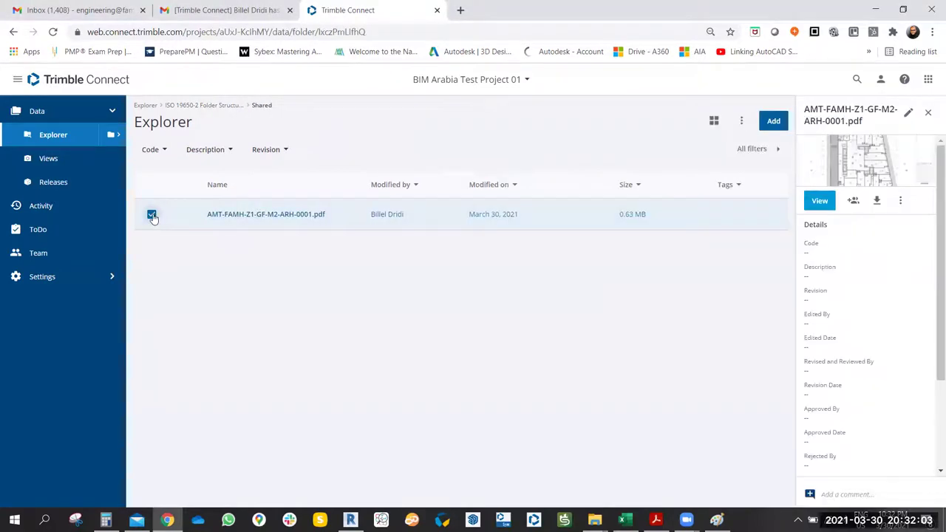
{"action": "left_click", "coordinate": [152, 215]}
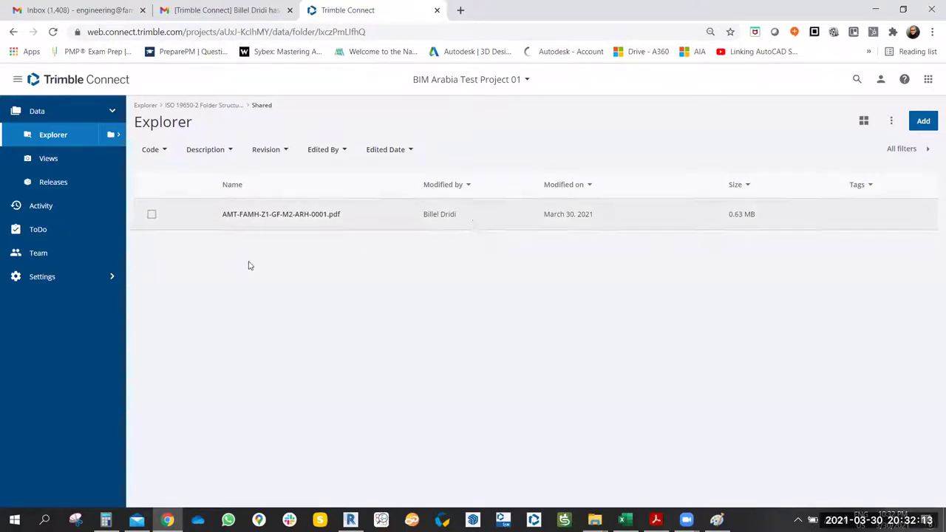
{"action": "left_click", "coordinate": [152, 215]}
{"action": "left_click", "coordinate": [901, 205]}
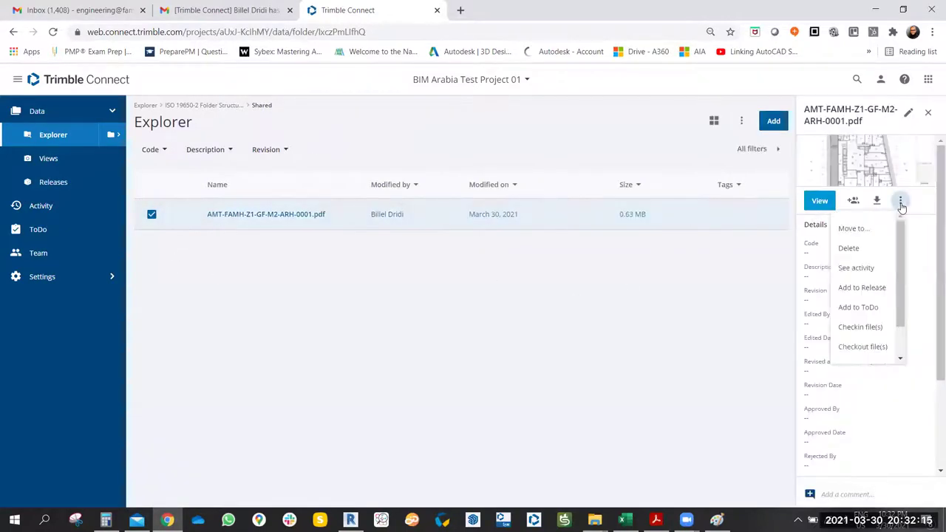
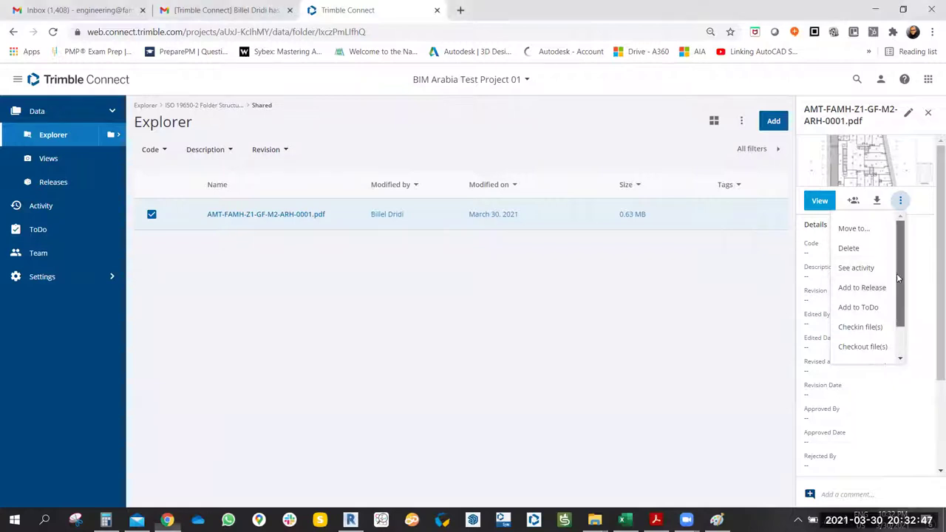
Step: Start a new ToDo from the AMT-FAMH-Z1-GF-M2-ARH-0001.pdf file's actions menu
{"action": "scroll", "coordinate": [896, 274], "scroll_direction": "down", "scroll_amount": 1}
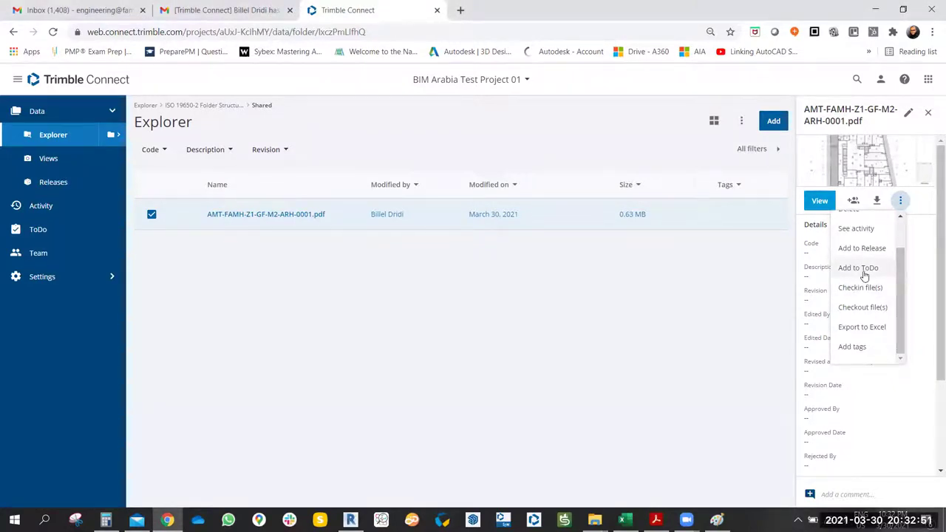
{"action": "left_click", "coordinate": [152, 215]}
{"action": "left_click", "coordinate": [152, 214]}
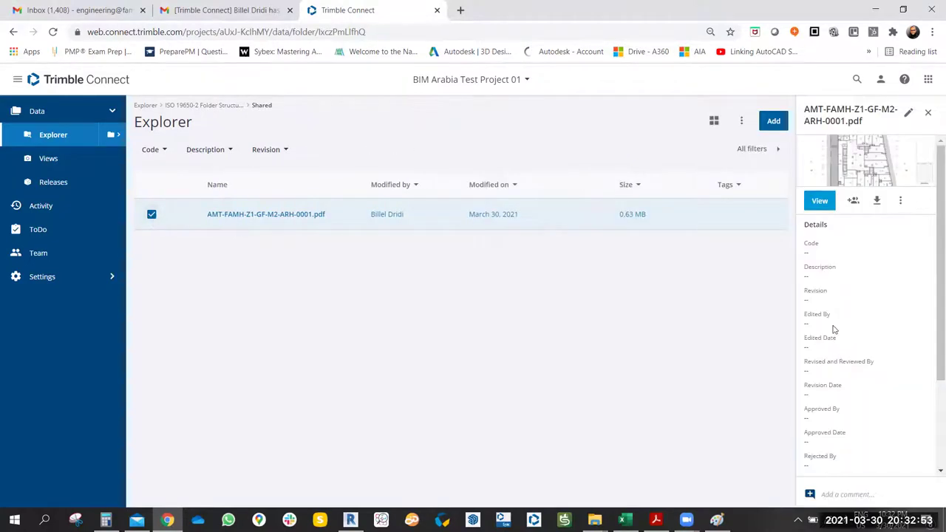
{"action": "left_click", "coordinate": [899, 201]}
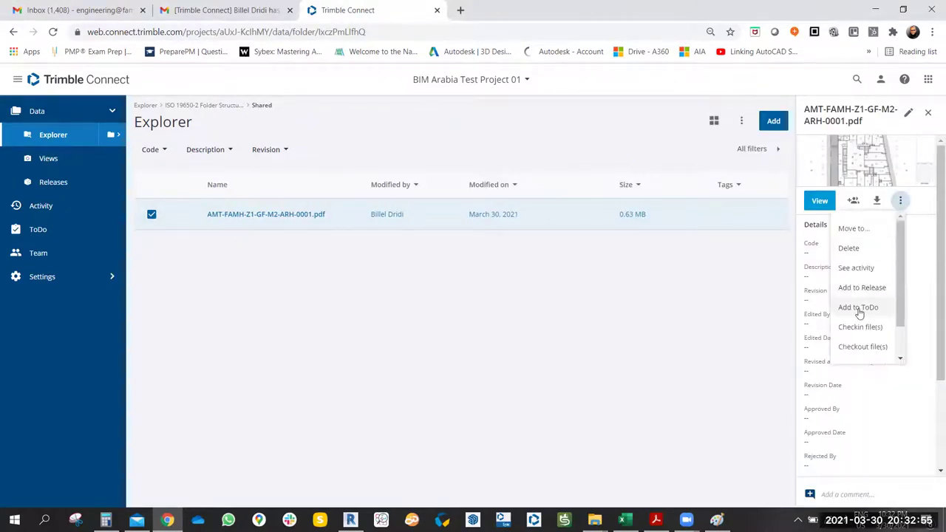
{"action": "left_click", "coordinate": [858, 308]}
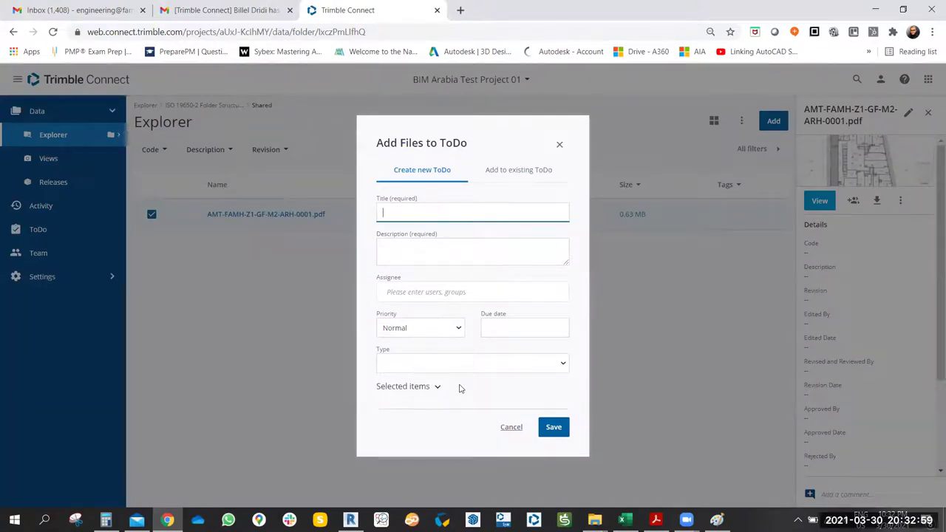
{"action": "left_click", "coordinate": [437, 391]}
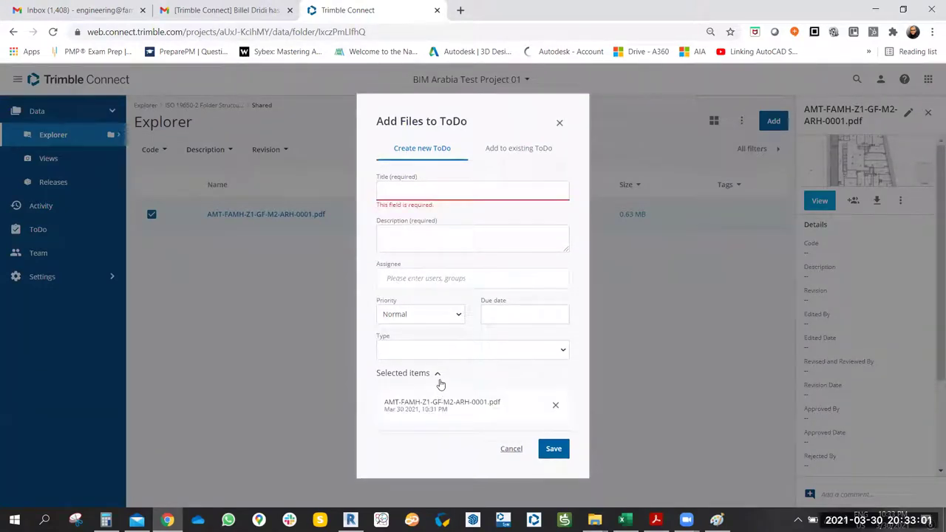
Step: Title the ToDo 'Checking properties' and describe it as a request to check the added properties
{"action": "left_click", "coordinate": [404, 193]}
{"action": "type", "text": "Checking"}
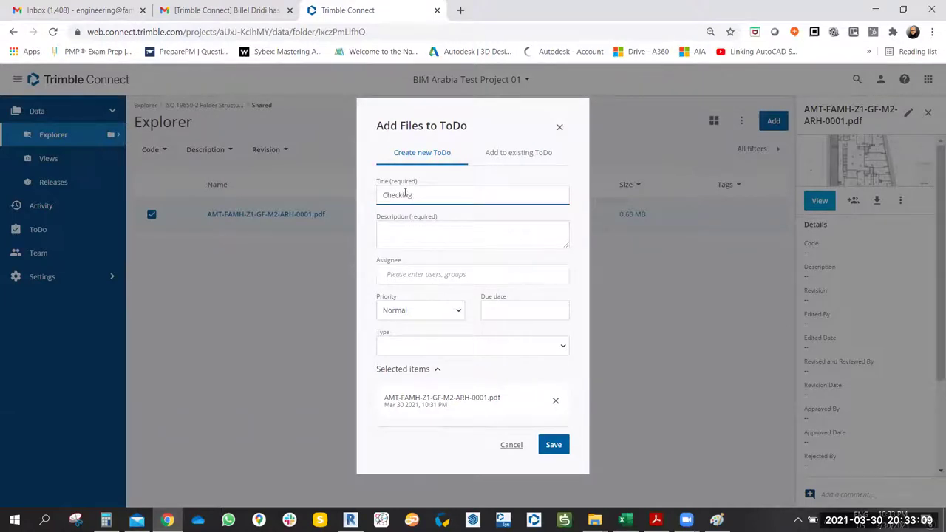
{"action": "type", "text": " grids"}
{"action": "left_click_drag", "start_coordinate": [414, 196], "coordinate": [526, 197]}
{"action": "type", "text": "properties"}
{"action": "left_click", "coordinate": [465, 230]}
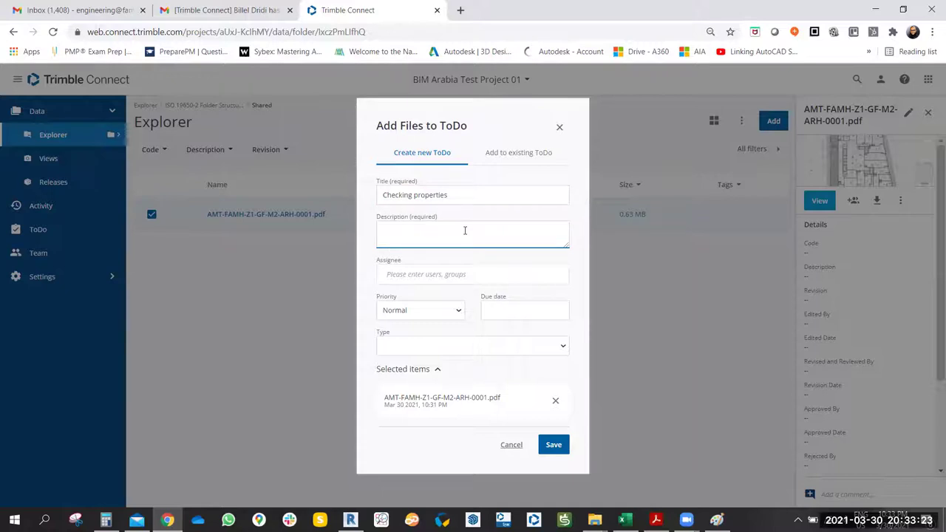
{"action": "type", "text": "dear all please check the "}
{"action": "type", "text": "added prope"}
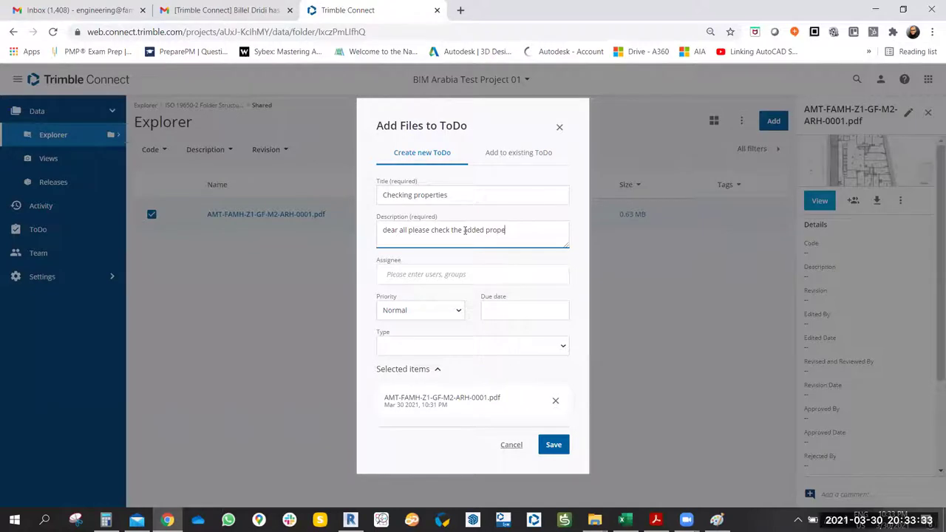
{"action": "type", "text": "rties and "}
{"action": "type", "text": "send your comments"}
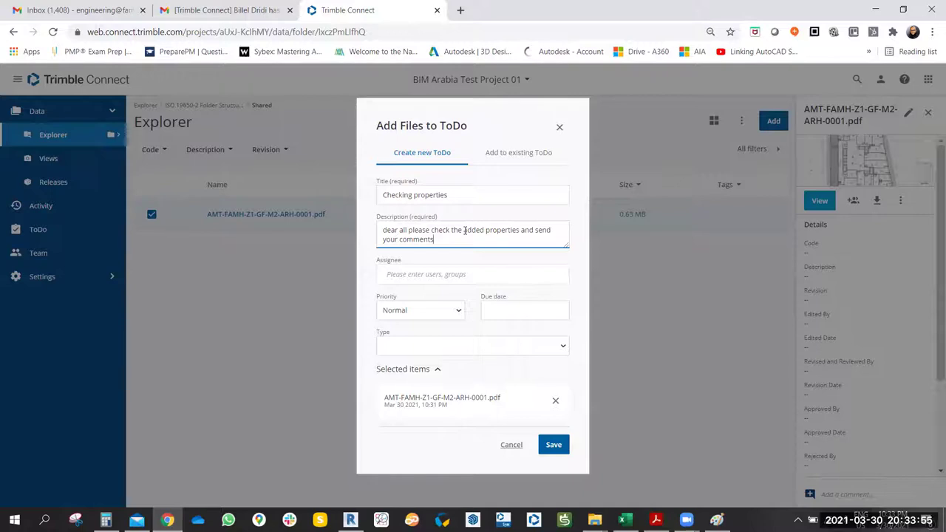
Step: Leave the assignee empty and set the ToDo priority to Critical
{"action": "left_click", "coordinate": [455, 275]}
{"action": "type", "text": "arch"}
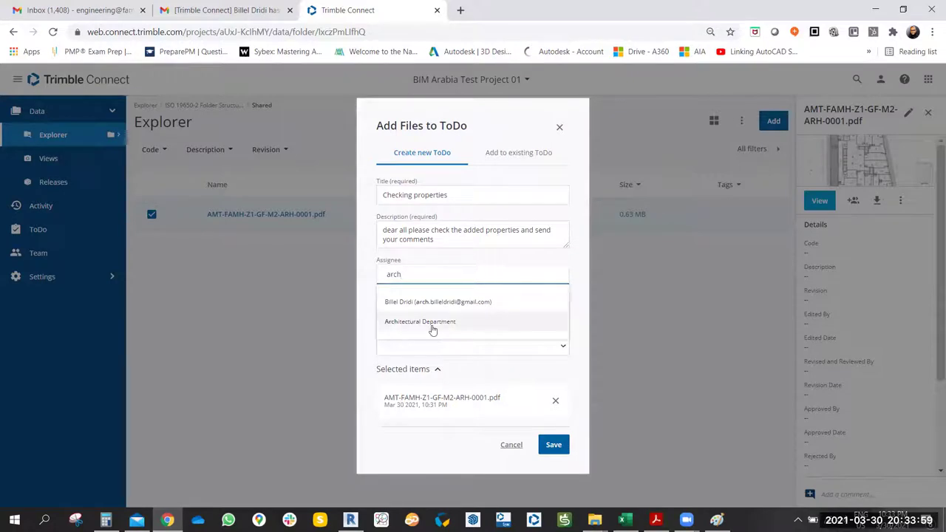
{"action": "double_click", "coordinate": [394, 275]}
{"action": "key", "text": "BackSpace"}
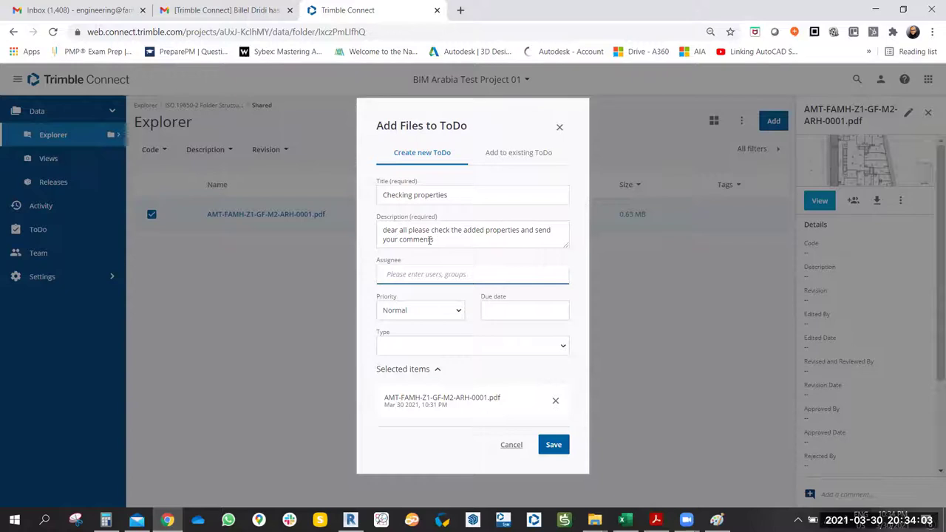
{"action": "left_click", "coordinate": [453, 313]}
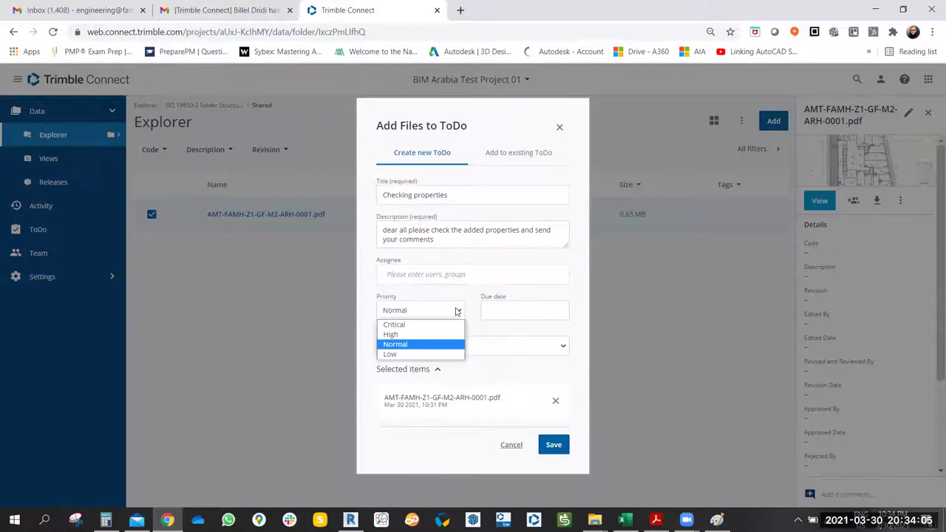
{"action": "left_click", "coordinate": [421, 326]}
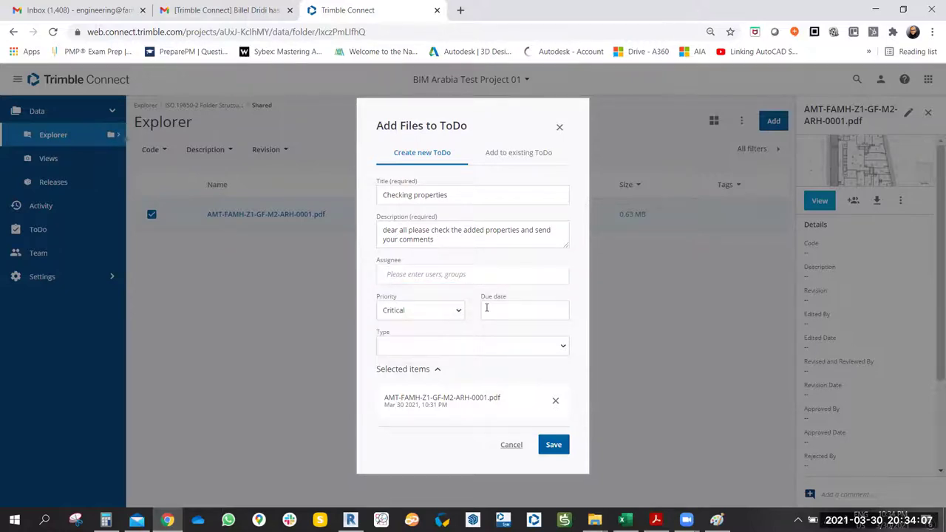
{"action": "left_click", "coordinate": [482, 315]}
{"action": "left_click", "coordinate": [432, 347]}
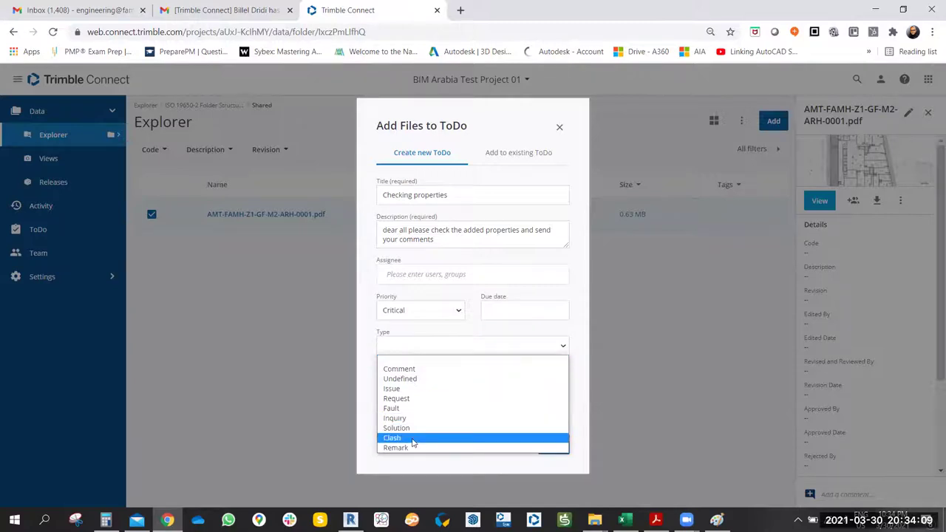
Step: Set the ToDo type to Request and rewrite the description to ask about doors fire rating
{"action": "left_click", "coordinate": [399, 399]}
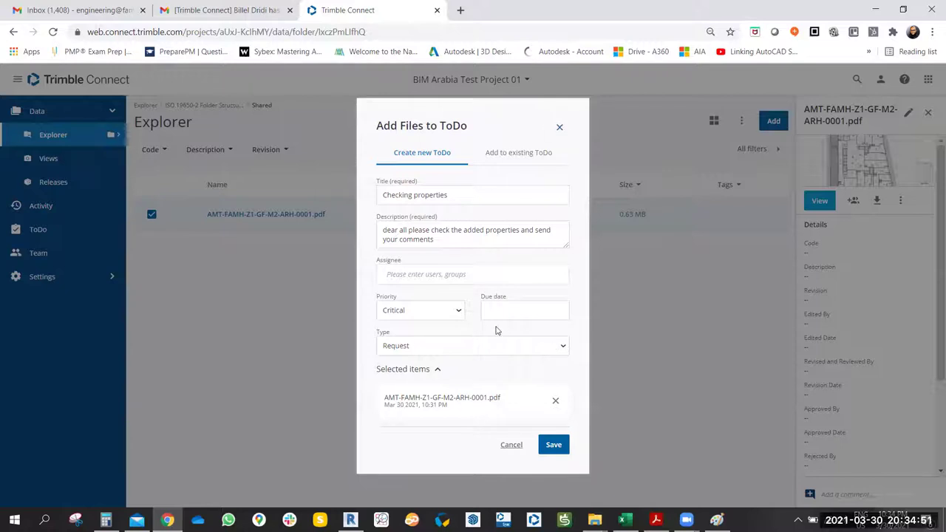
{"action": "left_click", "coordinate": [463, 283]}
{"action": "left_click_drag", "start_coordinate": [456, 244], "coordinate": [376, 234]}
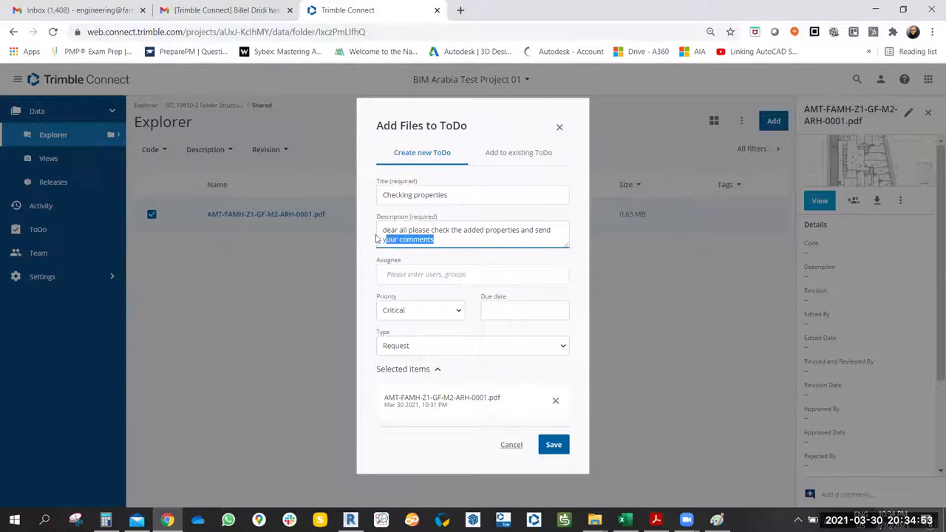
{"action": "type", "text": "please r"}
{"action": "key", "text": "BackSpace"}
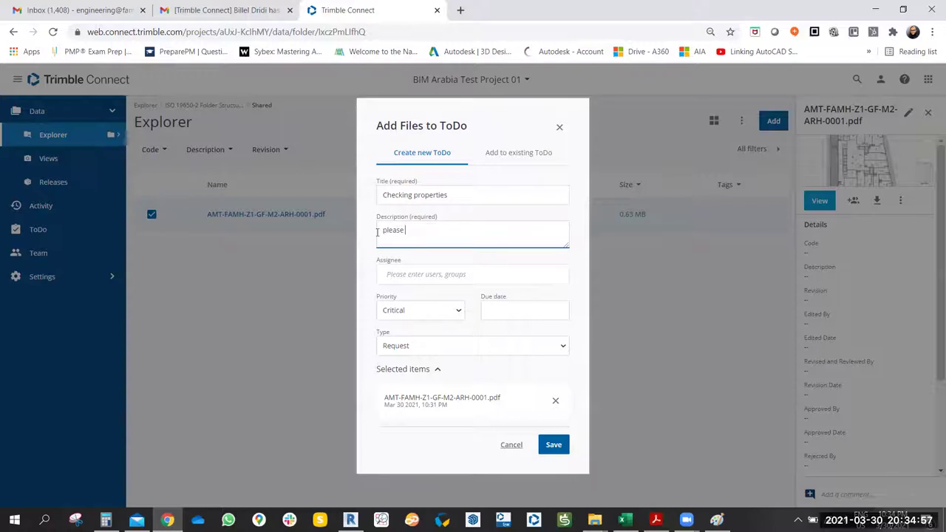
{"action": "type", "text": "modify the"}
{"action": "key", "text": "BackSpace"}
{"action": "key", "text": "BackSpace"}
{"action": "key", "text": "BackSpace"}
{"action": "key", "text": "BackSpace"}
{"action": "key", "text": "BackSpace"}
{"action": "key", "text": "BackSpace"}
{"action": "key", "text": "BackSpace"}
{"action": "type", "text": "insert"}
{"action": "type", "text": " doors"}
{"action": "type", "text": " ifctype"}
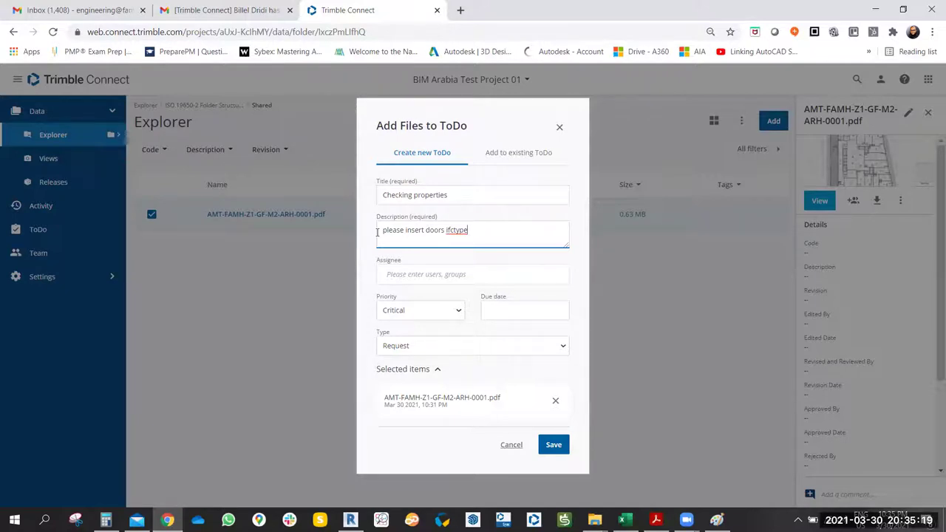
{"action": "key", "text": "BackSpace"}
{"action": "key", "text": "BackSpace"}
{"action": "key", "text": "BackSpace"}
{"action": "key", "text": "BackSpace"}
{"action": "key", "text": "BackSpace"}
{"action": "key", "text": "BackSpace"}
{"action": "key", "text": "BackSpace"}
{"action": "key", "text": "BackSpace"}
{"action": "key", "text": "BackSpace"}
{"action": "key", "text": "BackSpace"}
{"action": "key", "text": "BackSpace"}
{"action": "type", "text": "doors "}
{"action": "type", "text": "fire rating"}
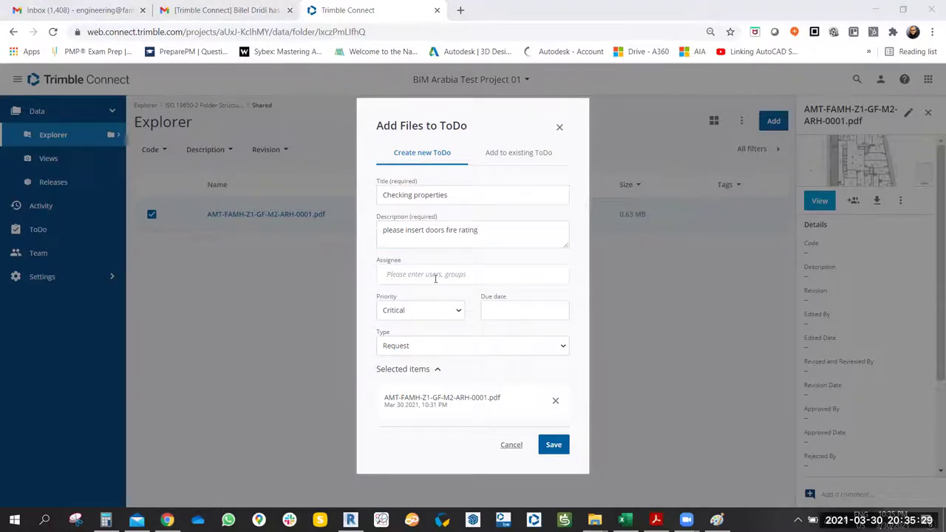
Step: Replace and then clear the description, and close the ToDo without saving
{"action": "triple_click", "coordinate": [490, 230]}
{"action": "type", "text": "please remove the "}
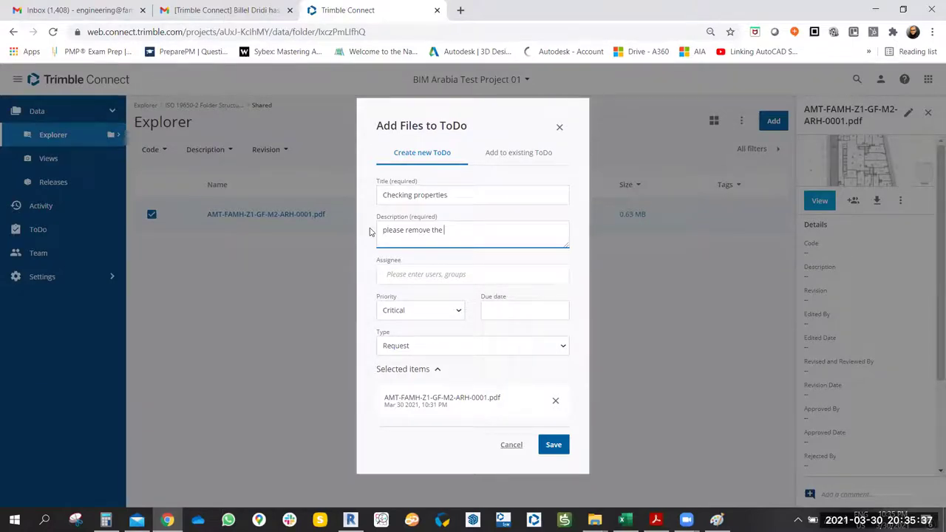
{"action": "type", "text": "floor"}
{"action": "key", "text": "BackSpace"}
{"action": "key", "text": "BackSpace"}
{"action": "key", "text": "BackSpace"}
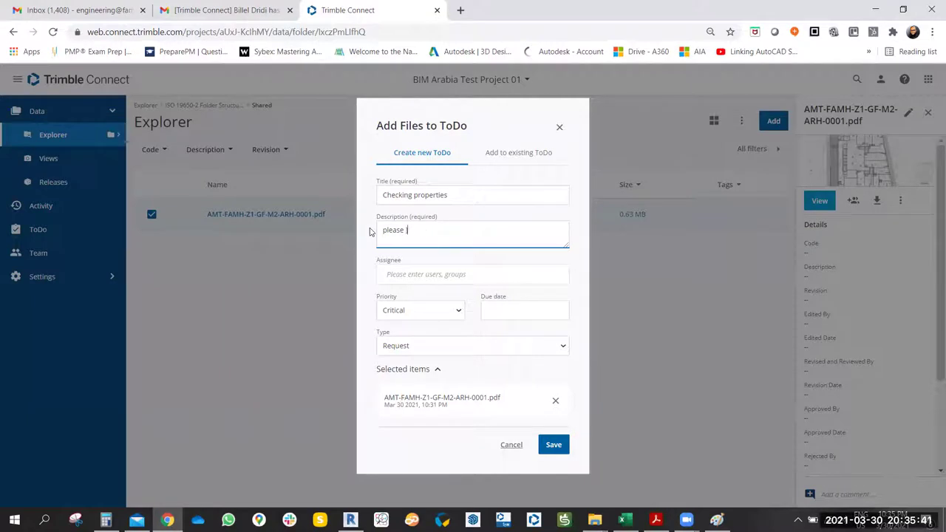
{"action": "key", "text": "BackSpace"}
{"action": "key", "text": "BackSpace"}
{"action": "key", "text": "BackSpace"}
{"action": "key", "text": "BackSpace"}
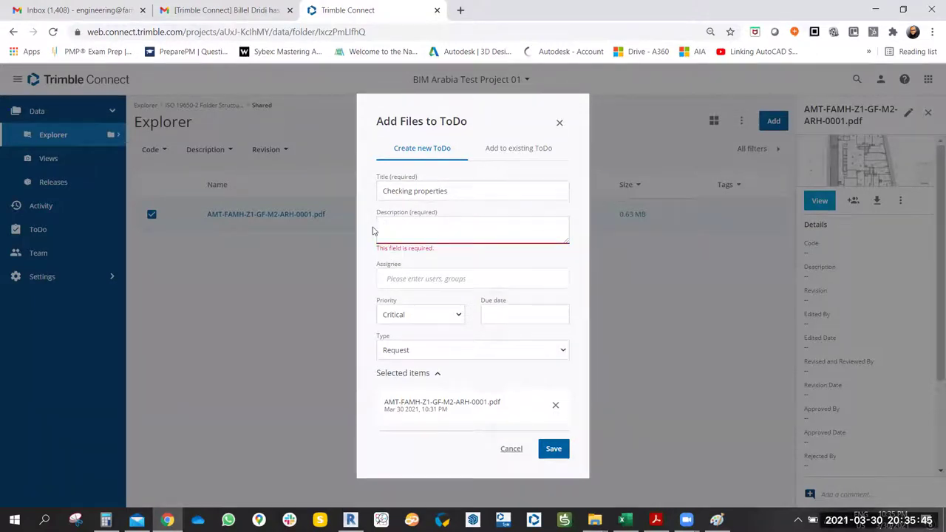
{"action": "left_click", "coordinate": [560, 124]}
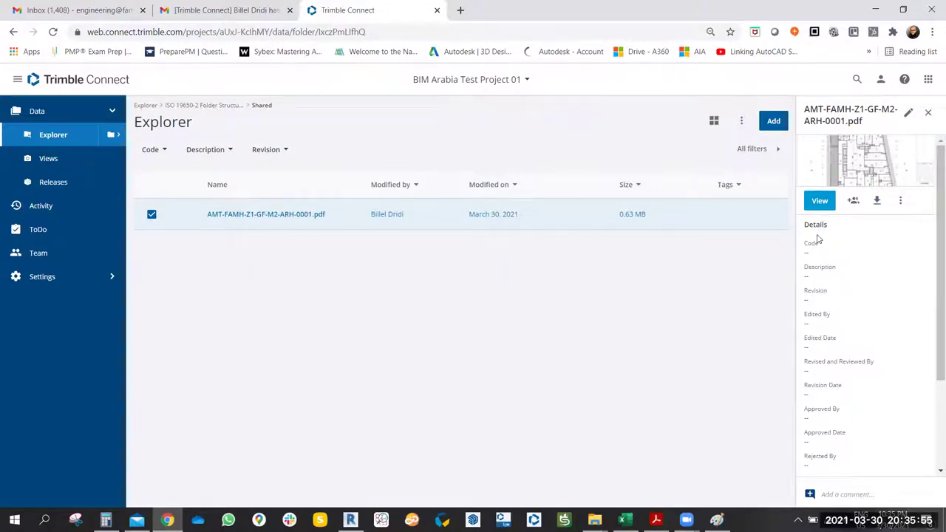
Step: Download the ARH-0001 PDF, view its floor plan in Chrome, then return to Trimble Connect
{"action": "left_click", "coordinate": [878, 202]}
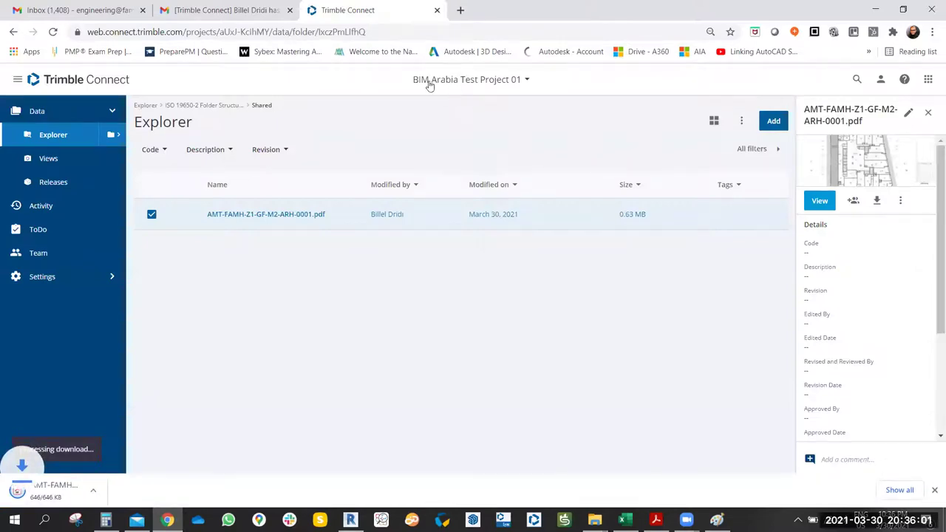
{"action": "left_click", "coordinate": [80, 487]}
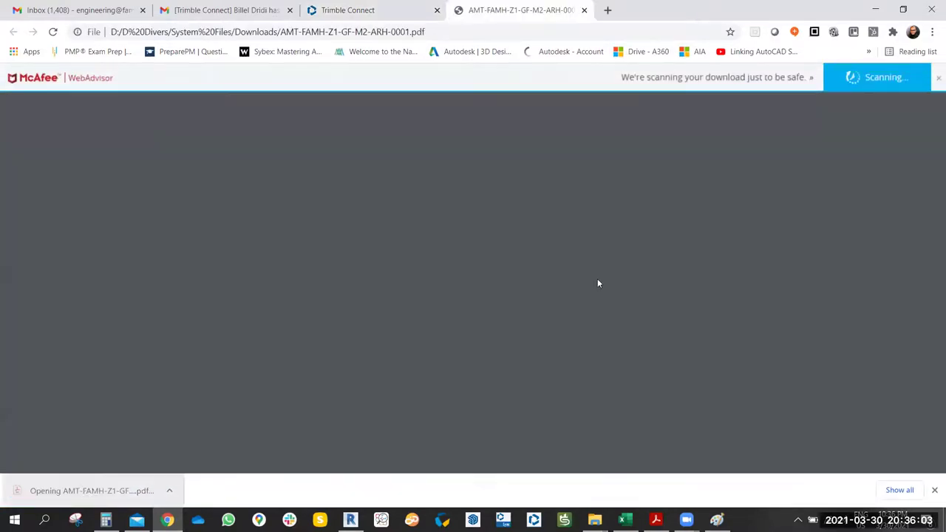
{"action": "scroll", "coordinate": [599, 284], "scroll_direction": "down", "scroll_amount": 5}
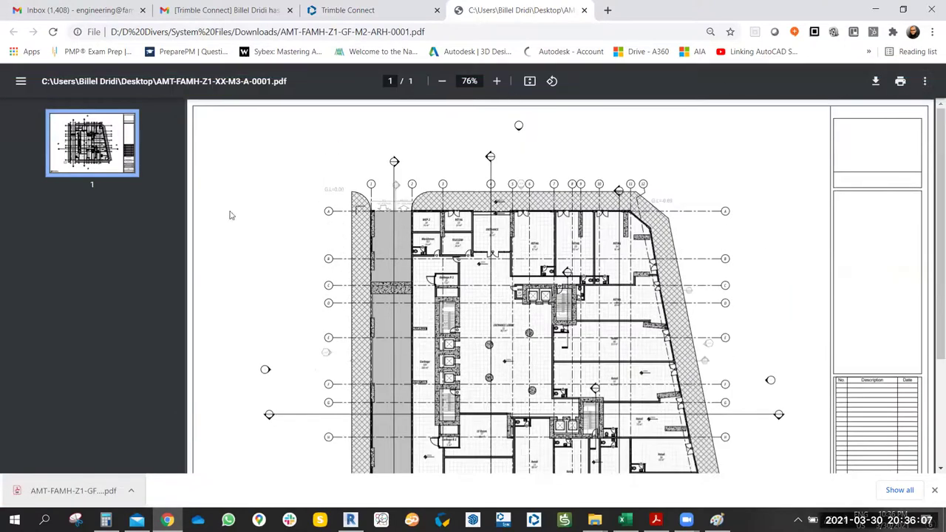
{"action": "left_click", "coordinate": [383, 8]}
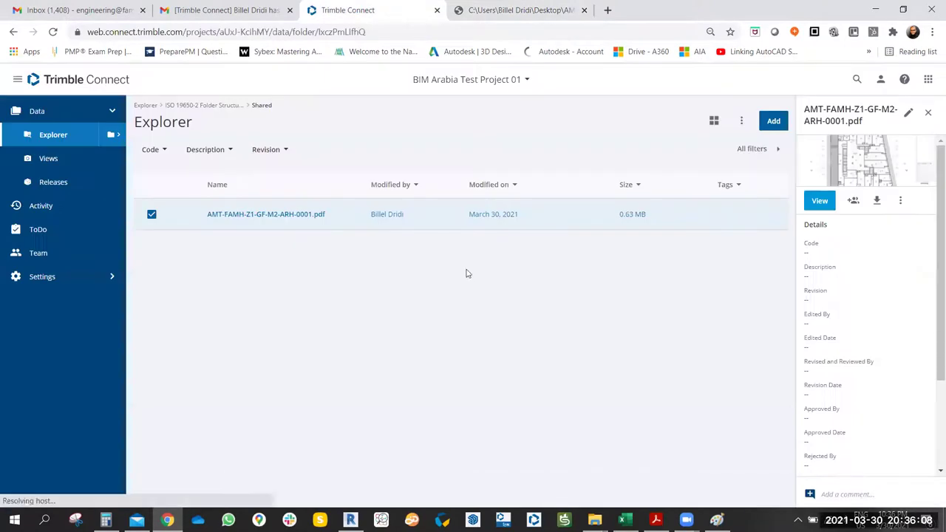
Step: Export the Shared folder's file list to Excel from the file's actions menu
{"action": "left_click", "coordinate": [902, 201]}
{"action": "scroll", "coordinate": [861, 296], "scroll_direction": "down", "scroll_amount": 1}
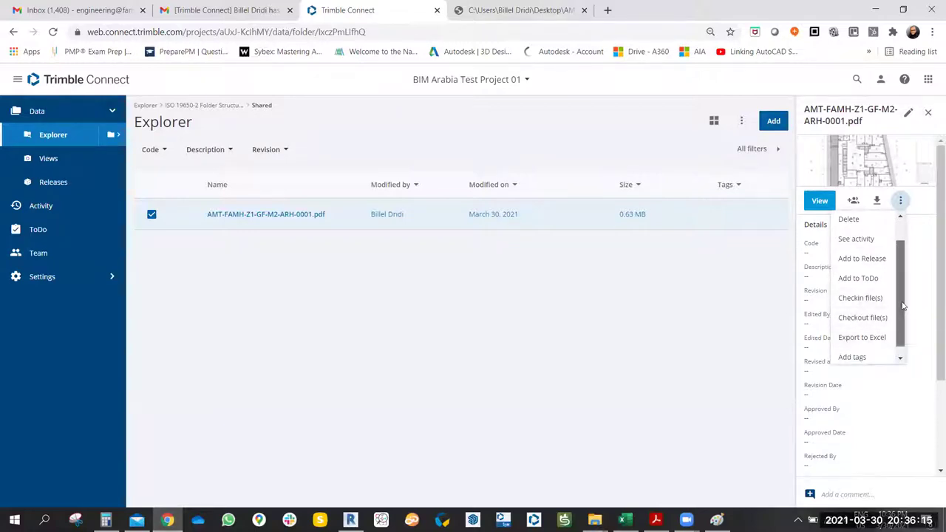
{"action": "scroll", "coordinate": [902, 315], "scroll_direction": "down", "scroll_amount": 1}
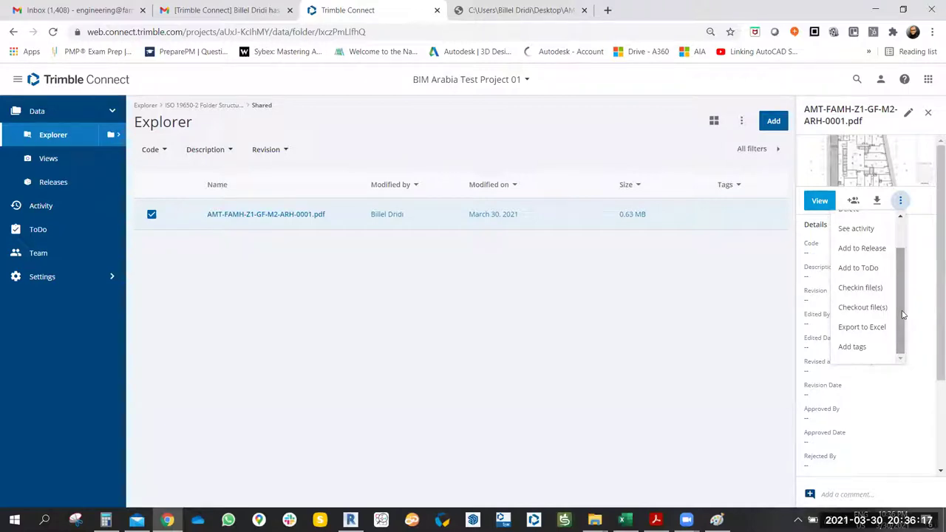
{"action": "left_click", "coordinate": [859, 326]}
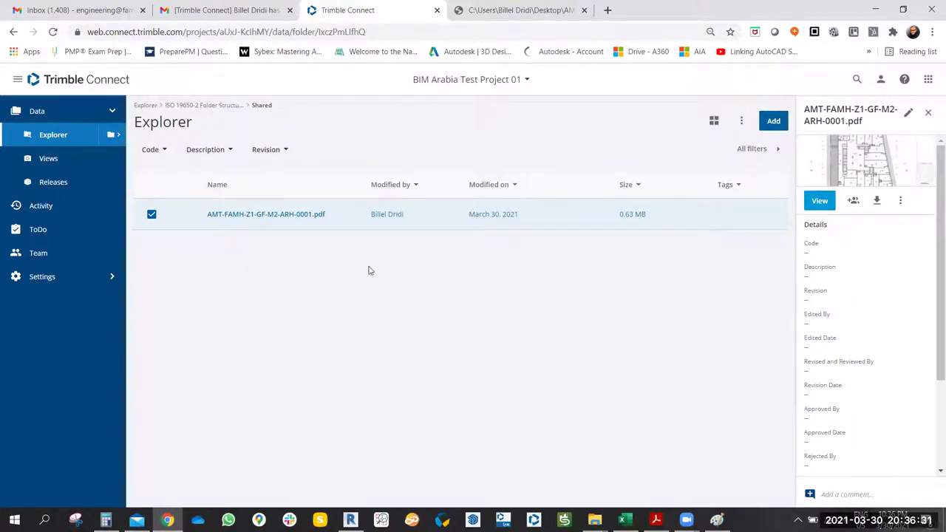
Step: Reselect the ARH-0001 PDF to show its details and open its actions list
{"action": "left_click", "coordinate": [900, 201]}
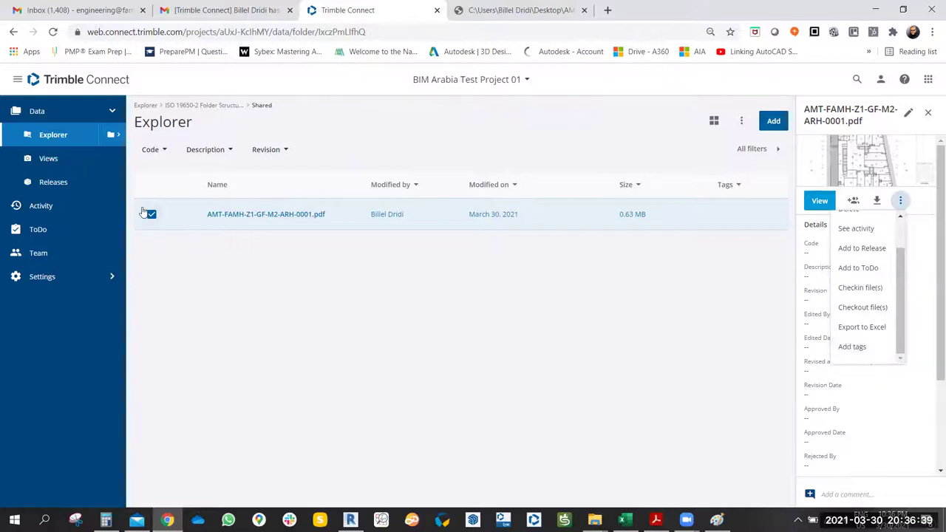
{"action": "left_click", "coordinate": [151, 216]}
{"action": "left_click", "coordinate": [152, 215]}
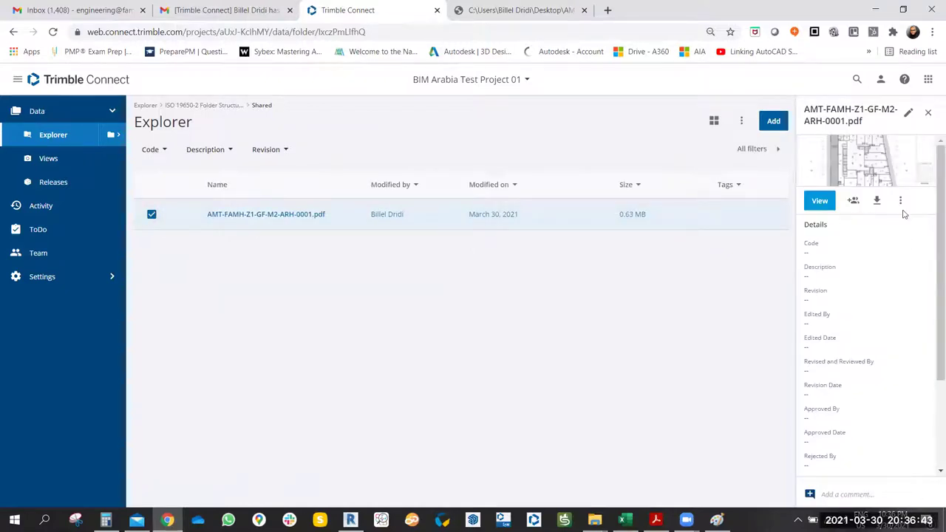
{"action": "left_click", "coordinate": [900, 201]}
Step: Tag the ARH-0001 PDF as ARCH and save the properties
{"action": "scroll", "coordinate": [873, 325], "scroll_direction": "down", "scroll_amount": 2}
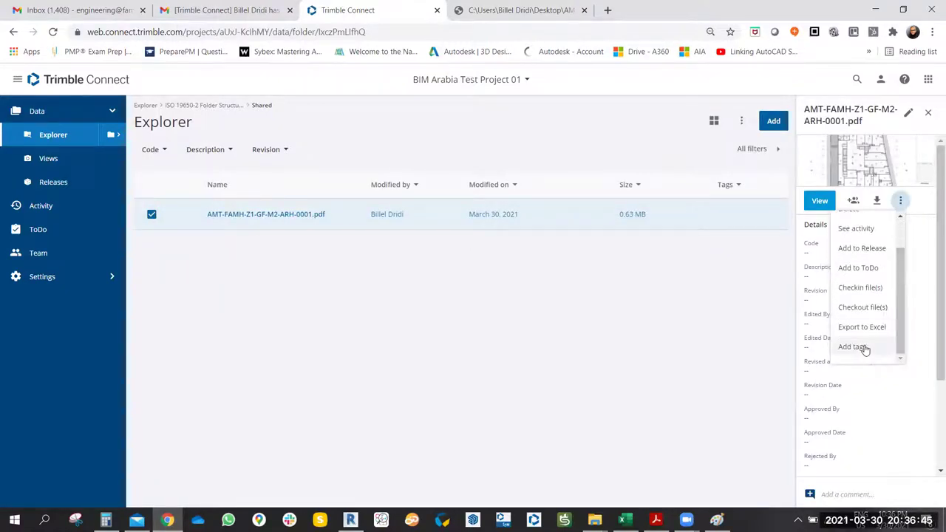
{"action": "left_click", "coordinate": [863, 348]}
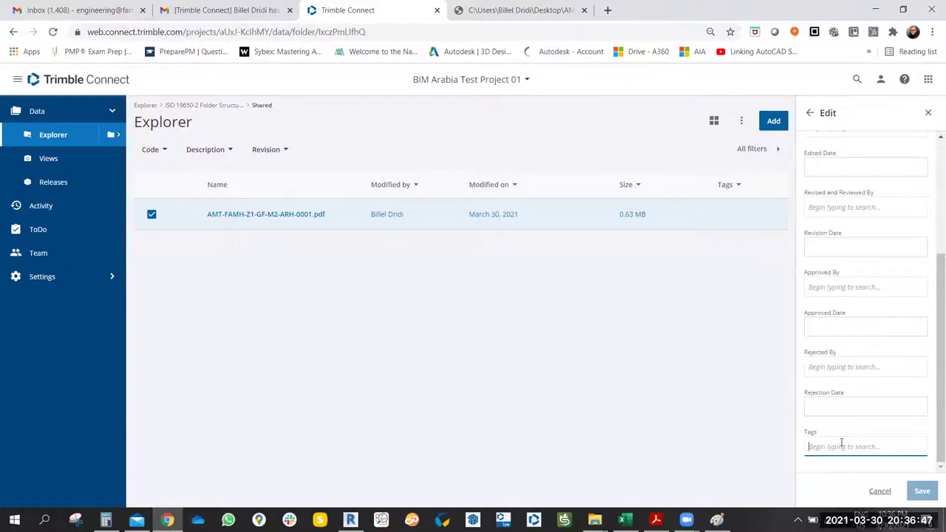
{"action": "type", "text": "ARCH"}
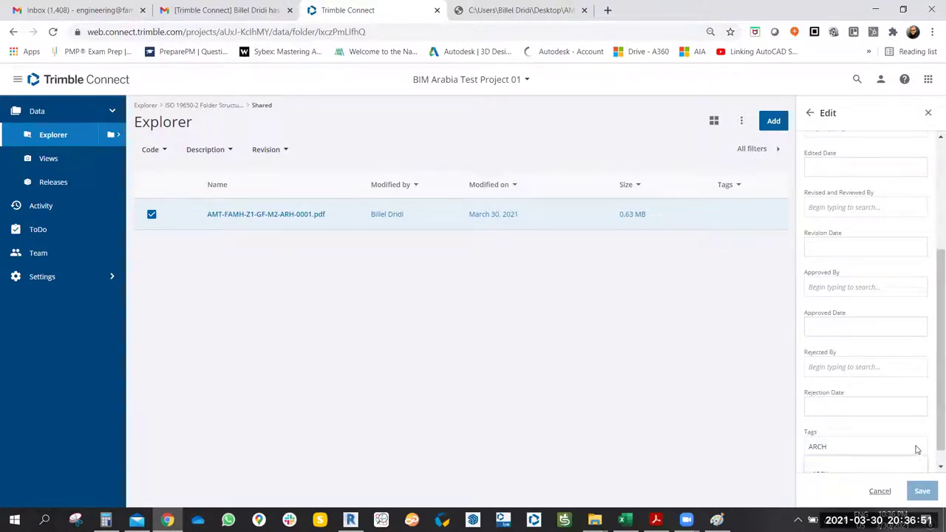
{"action": "left_click", "coordinate": [829, 475]}
{"action": "left_click", "coordinate": [922, 490]}
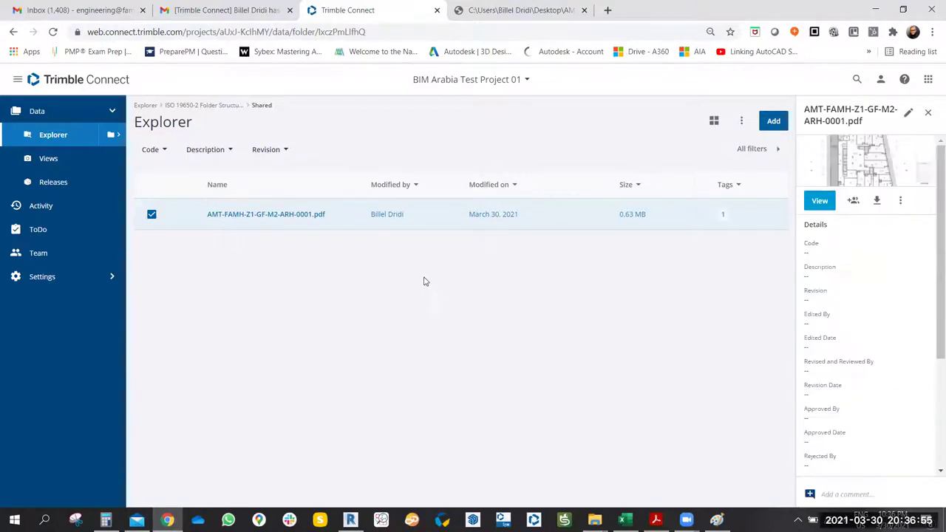
{"action": "left_click", "coordinate": [722, 218]}
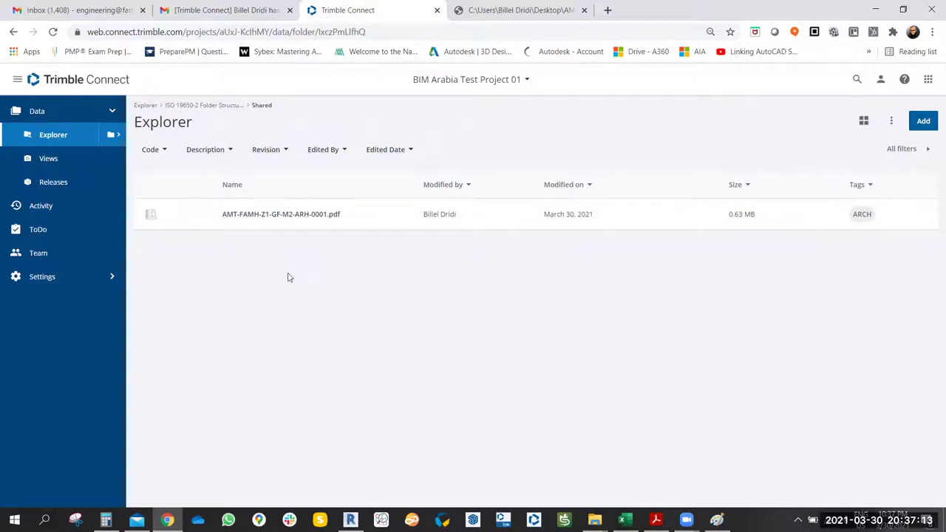
Step: Replace the ARCH tag with REPPORT on the ARH-0001 PDF and save
{"action": "left_click", "coordinate": [151, 215]}
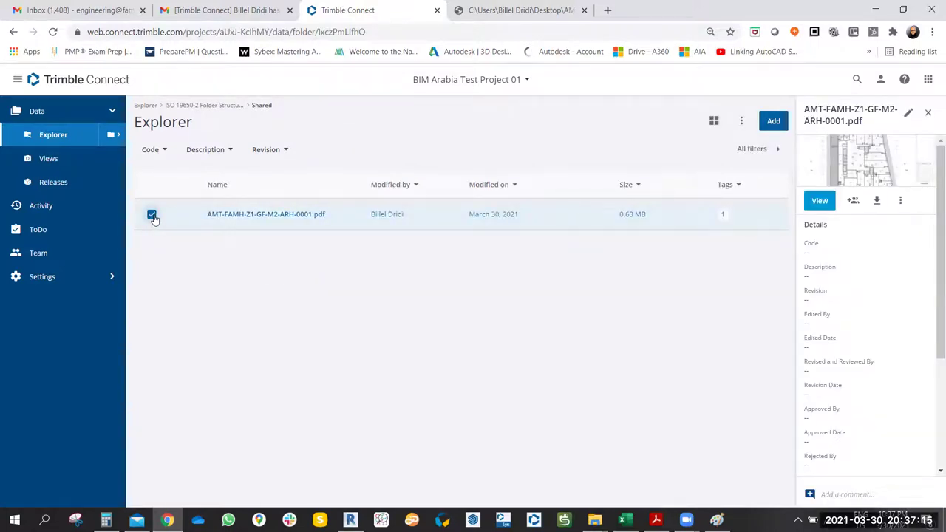
{"action": "left_click_drag", "start_coordinate": [930, 295], "coordinate": [930, 433]}
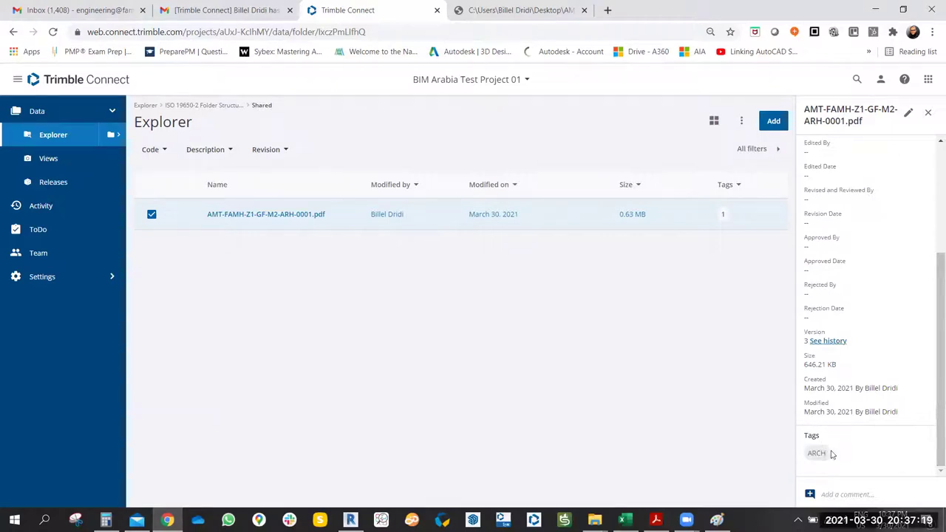
{"action": "scroll", "coordinate": [857, 222], "scroll_direction": "up", "scroll_amount": 5}
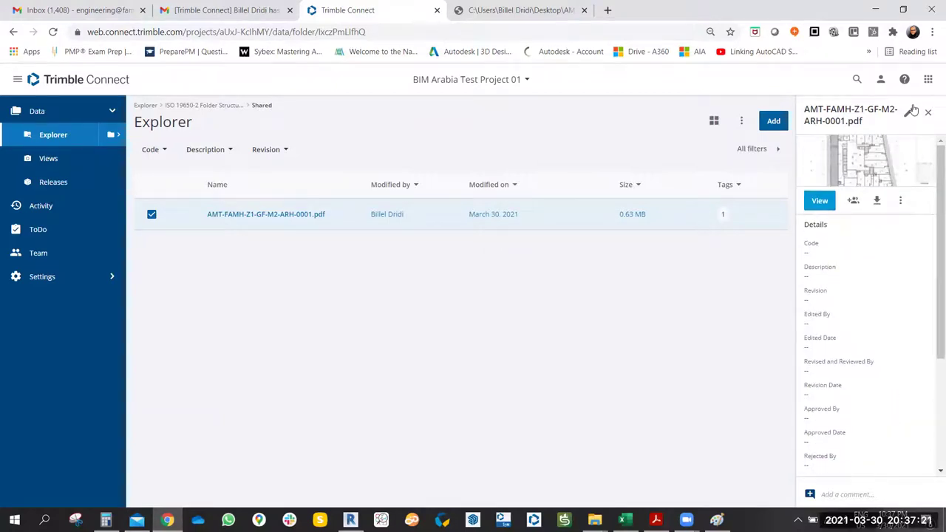
{"action": "left_click", "coordinate": [909, 113]}
{"action": "scroll", "coordinate": [872, 347], "scroll_direction": "down", "scroll_amount": 5}
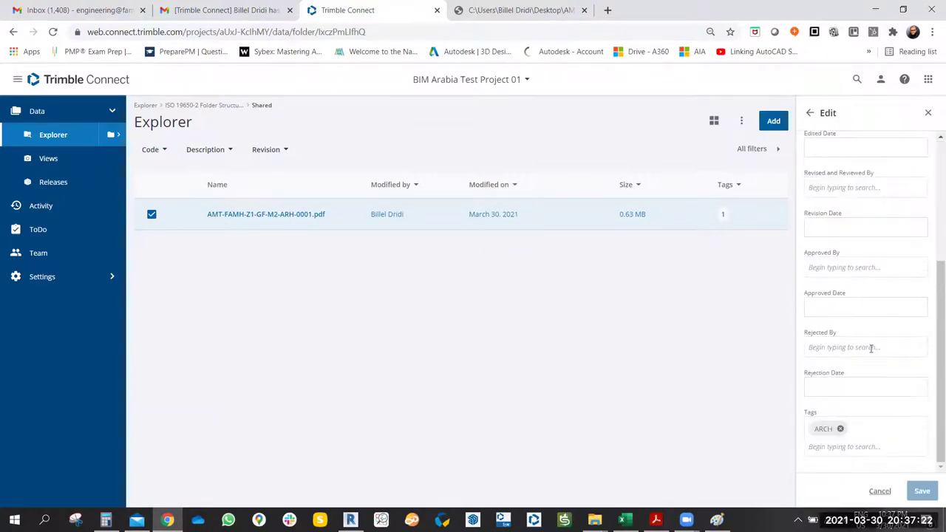
{"action": "left_click", "coordinate": [840, 429]}
{"action": "left_click", "coordinate": [828, 445]}
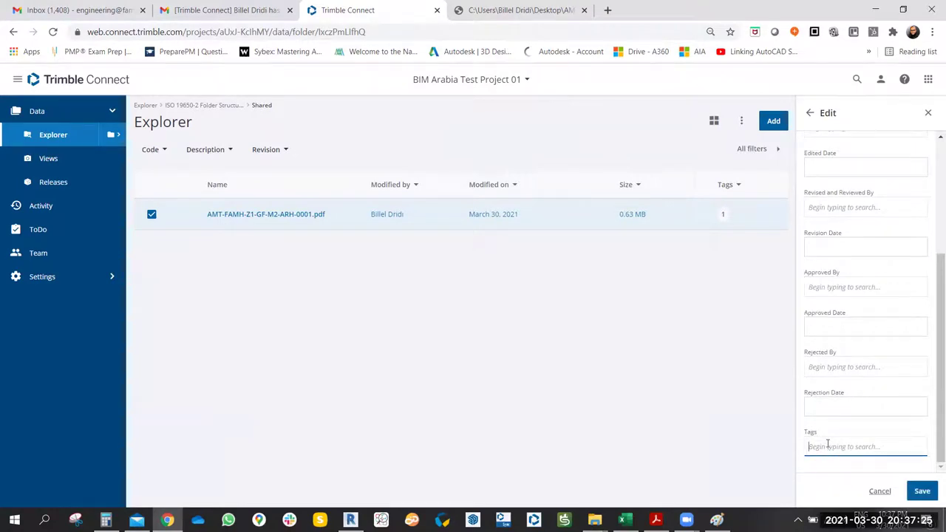
{"action": "type", "text": "REPPORT"}
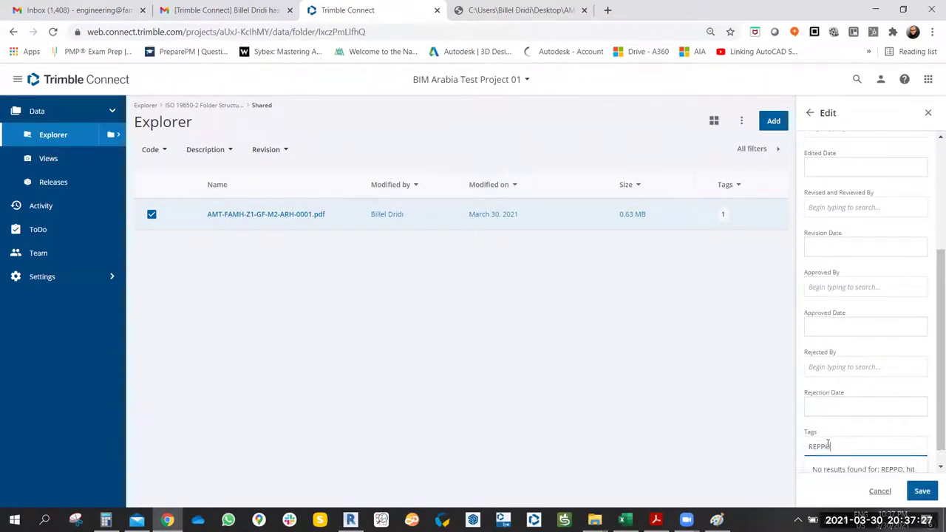
{"action": "key", "text": "Return"}
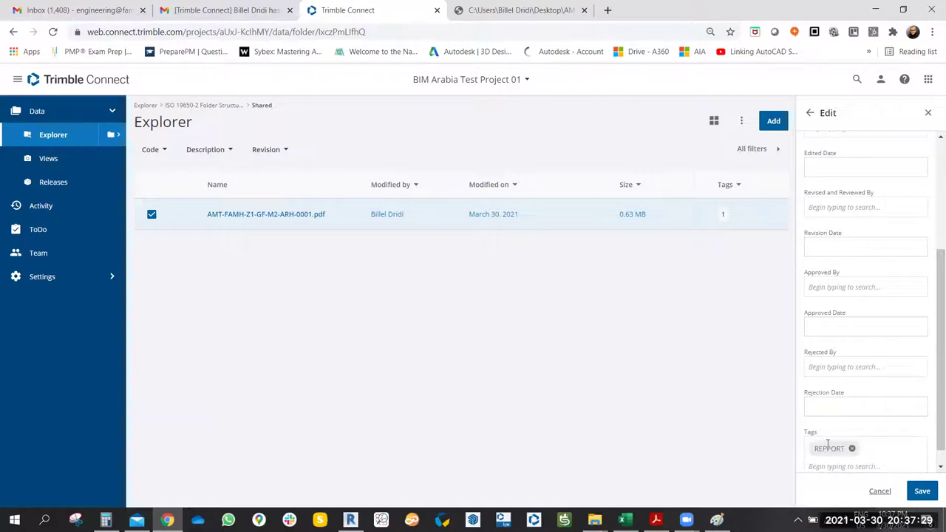
{"action": "left_click", "coordinate": [914, 490]}
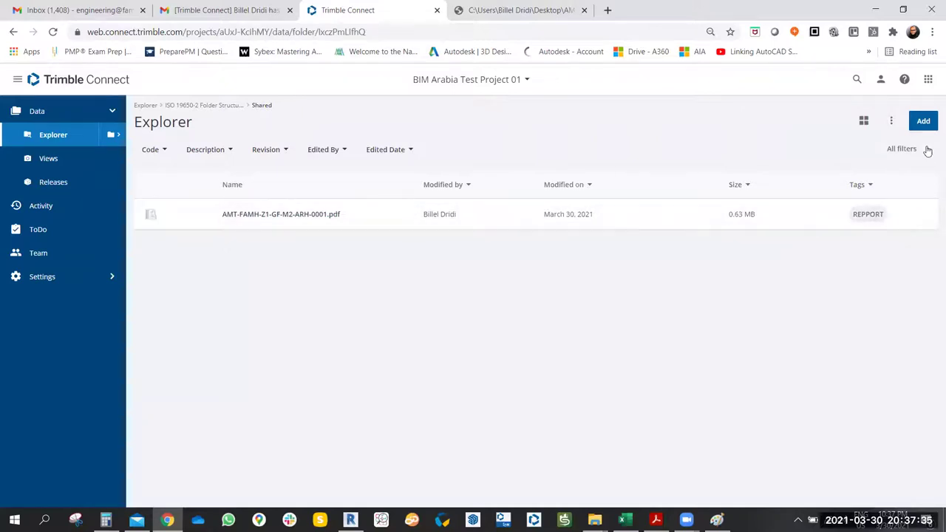
Step: Deselect the file and minimize Chrome to show the Windows desktop
{"action": "left_click", "coordinate": [150, 215]}
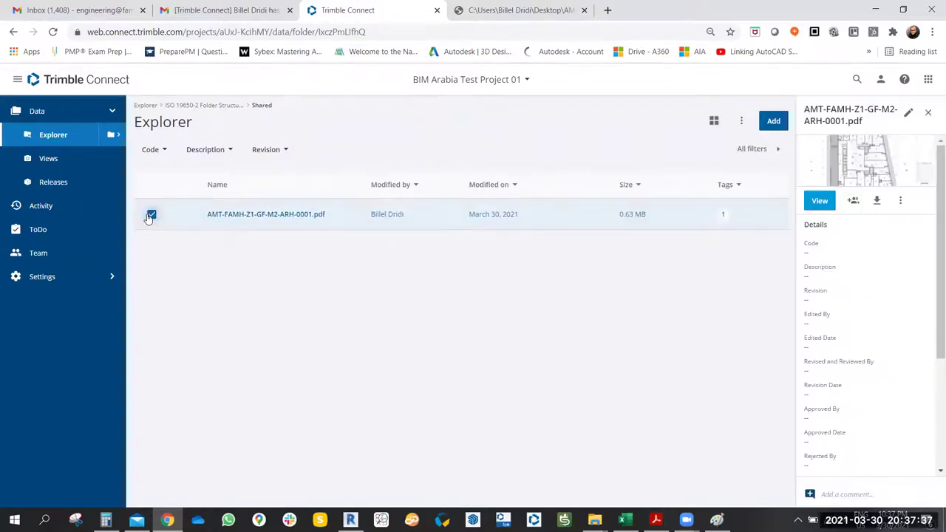
{"action": "left_click", "coordinate": [150, 215]}
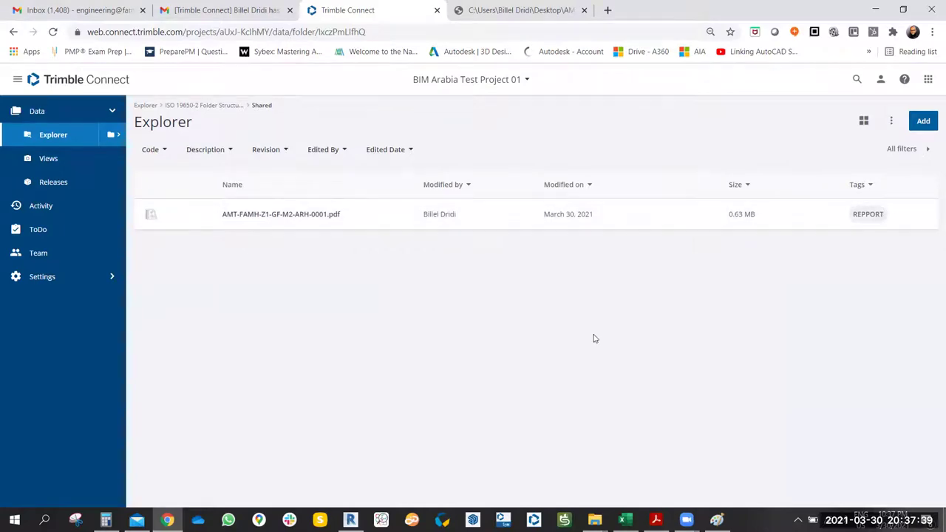
{"action": "key", "text": "super+d"}
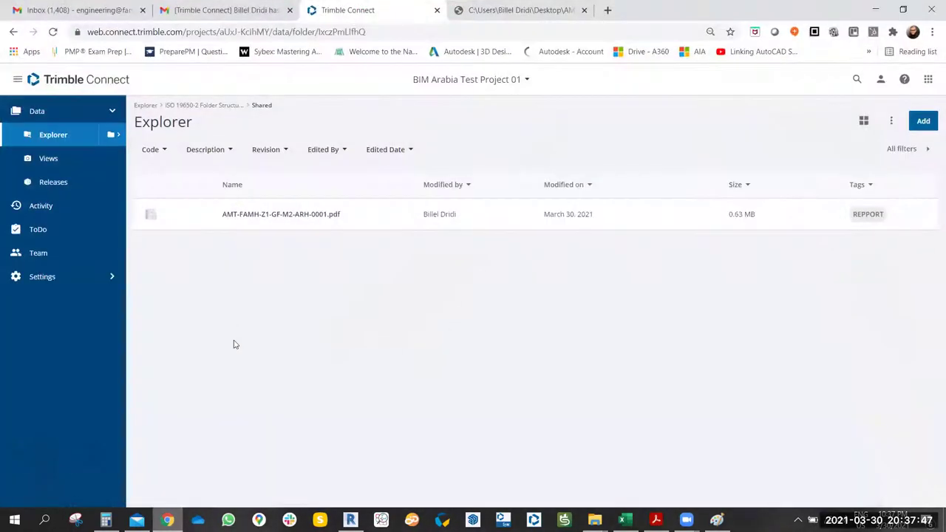
Step: Drag S2T-FAMH-FEB-Z-MOM-2021.pdf from the desktop into the Shared folder to upload it
{"action": "left_click_drag", "start_coordinate": [403, 355], "coordinate": [295, 354]}
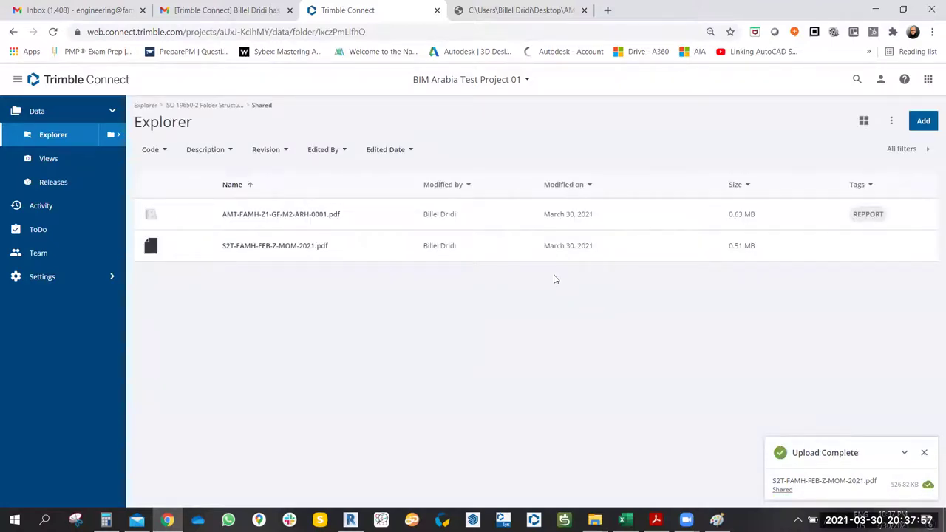
Step: Swap the ARH-0001 PDF's REPPORT tag for DRW and save
{"action": "left_click", "coordinate": [153, 215]}
{"action": "left_click", "coordinate": [908, 113]}
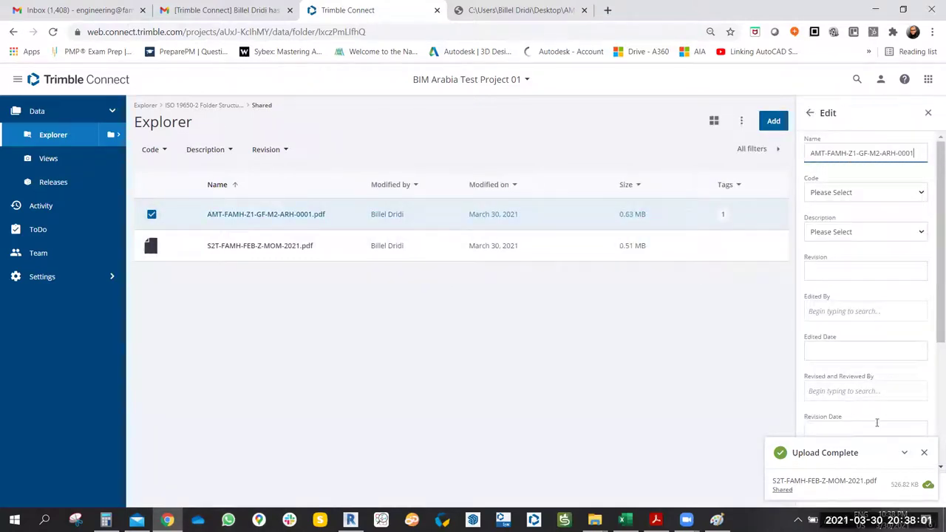
{"action": "left_click", "coordinate": [924, 453]}
{"action": "left_click_drag", "start_coordinate": [933, 321], "coordinate": [934, 443]}
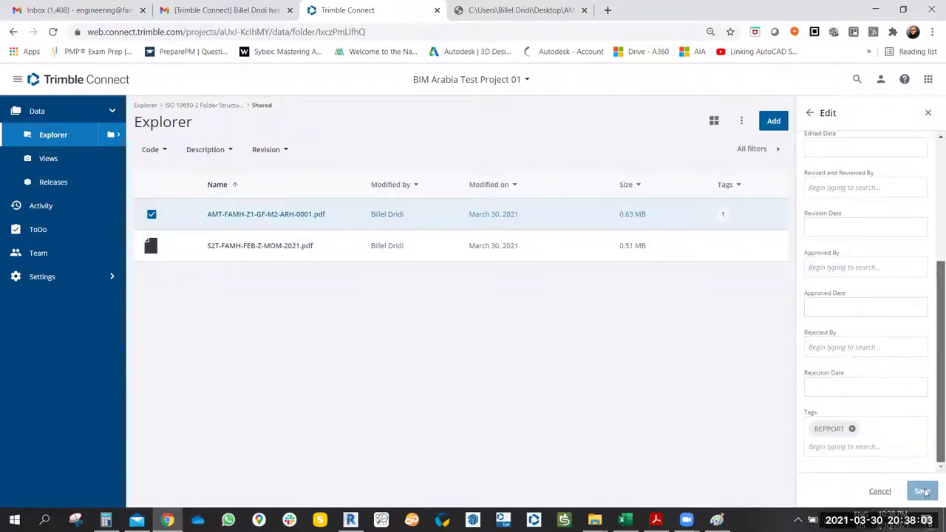
{"action": "left_click", "coordinate": [852, 427]}
{"action": "left_click", "coordinate": [840, 445]}
{"action": "type", "text": "DRW"}
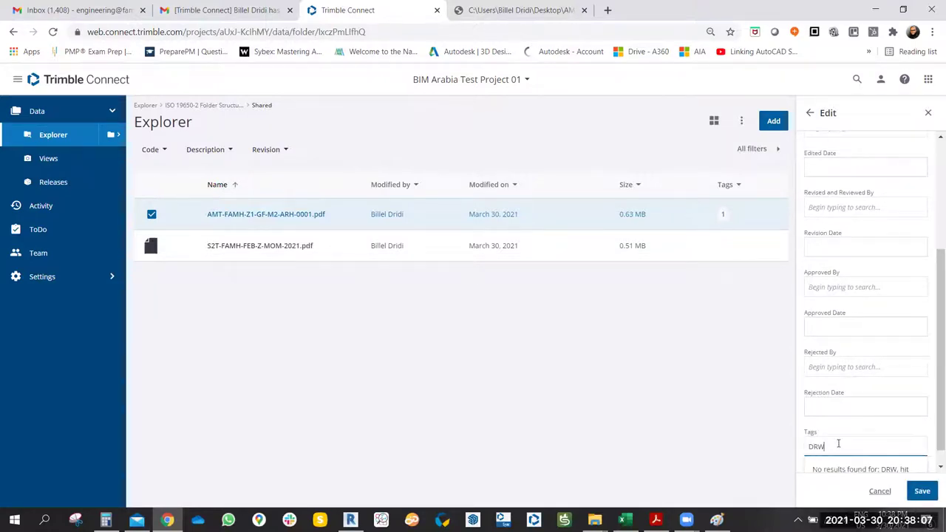
{"action": "key", "text": "Return"}
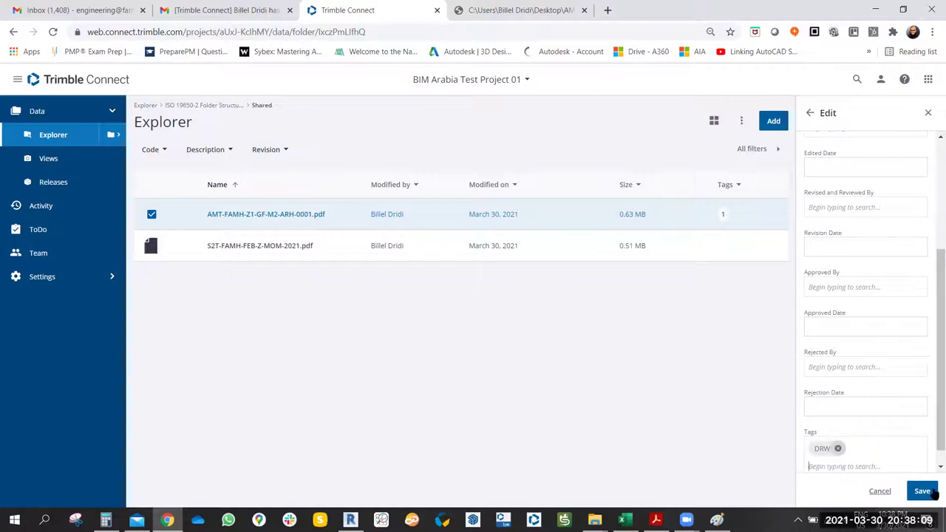
{"action": "left_click", "coordinate": [922, 491]}
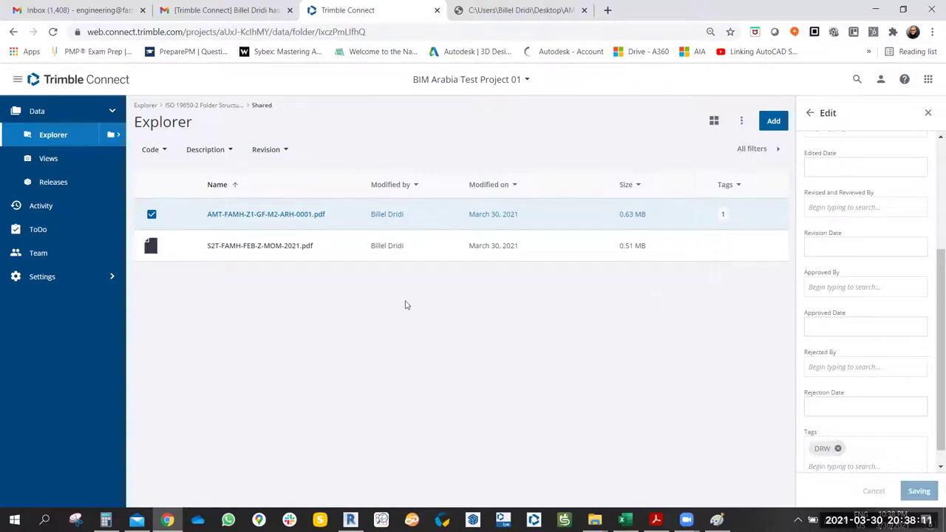
{"action": "left_click", "coordinate": [152, 214]}
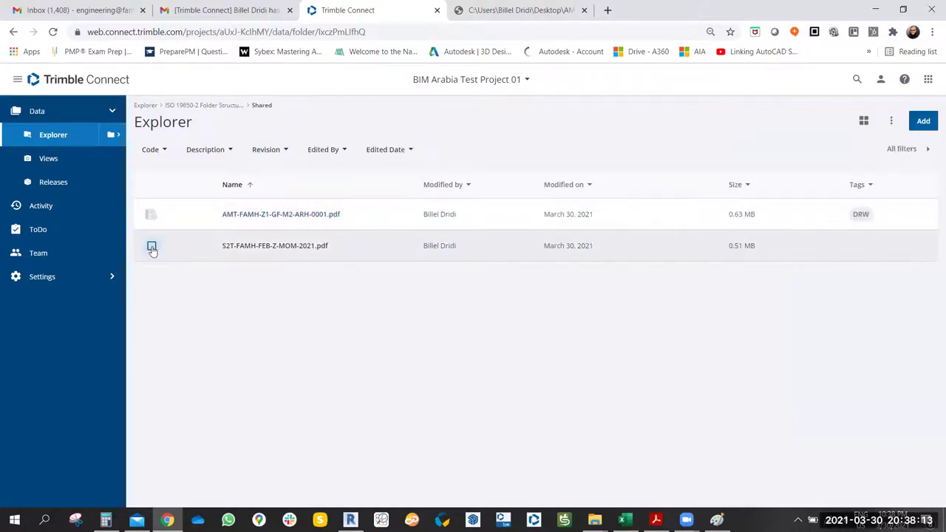
Step: Tag S2T-FAMH-FEB-Z-MOM-2021.pdf as MOM, save, and close its details
{"action": "left_click", "coordinate": [152, 247]}
{"action": "left_click_drag", "start_coordinate": [931, 285], "coordinate": [933, 470]}
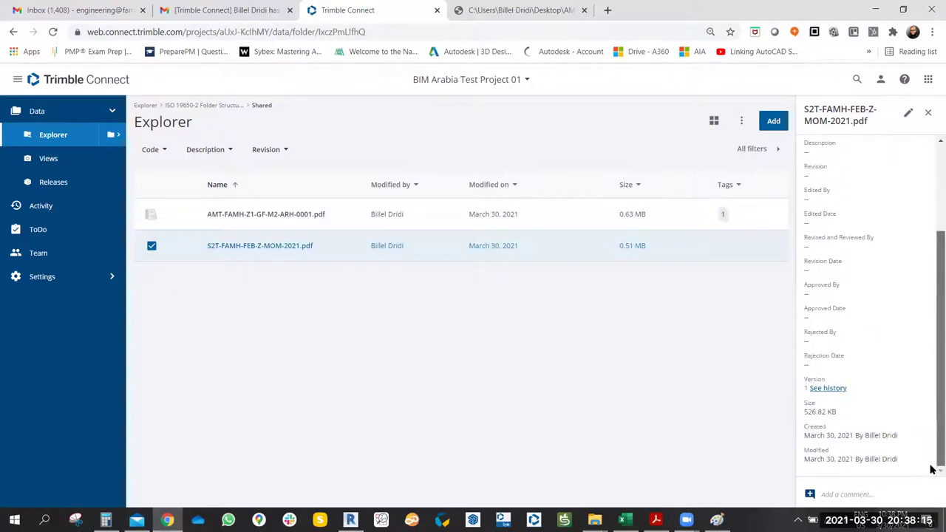
{"action": "left_click_drag", "start_coordinate": [931, 306], "coordinate": [911, 178]}
{"action": "left_click", "coordinate": [908, 113]}
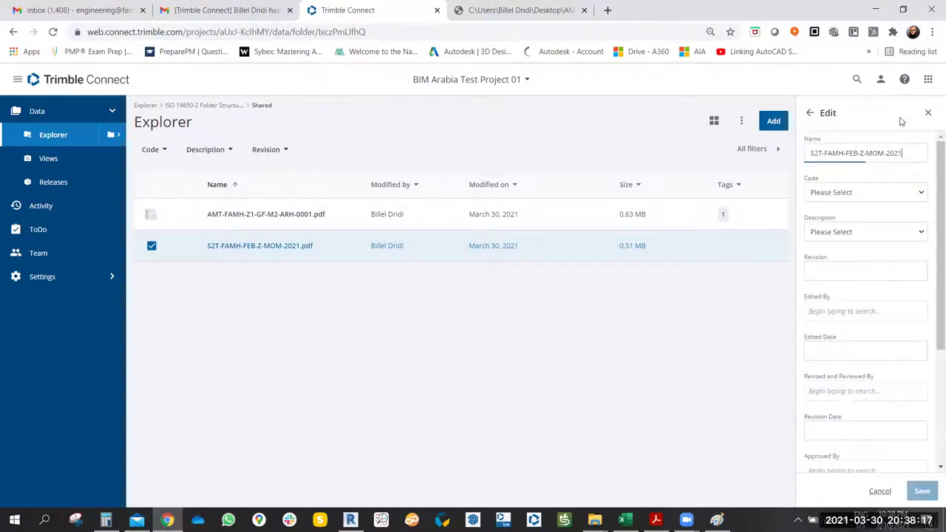
{"action": "left_click_drag", "start_coordinate": [931, 333], "coordinate": [933, 458]}
{"action": "left_click", "coordinate": [833, 446]}
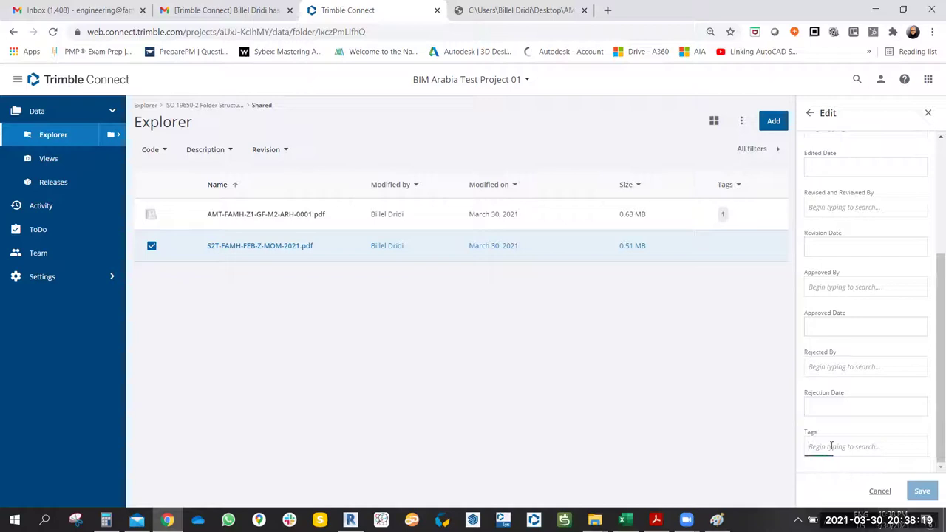
{"action": "type", "text": "MOM"}
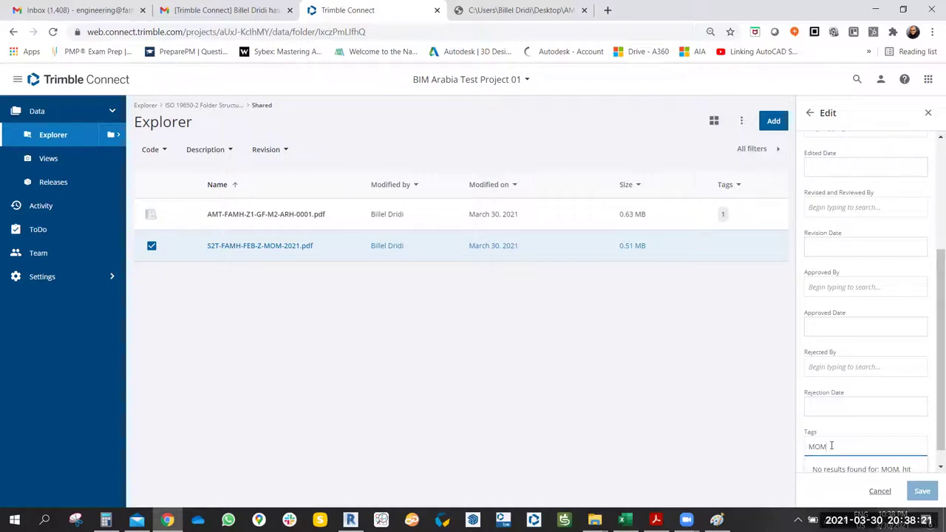
{"action": "key", "text": "Return"}
{"action": "left_click", "coordinate": [922, 490]}
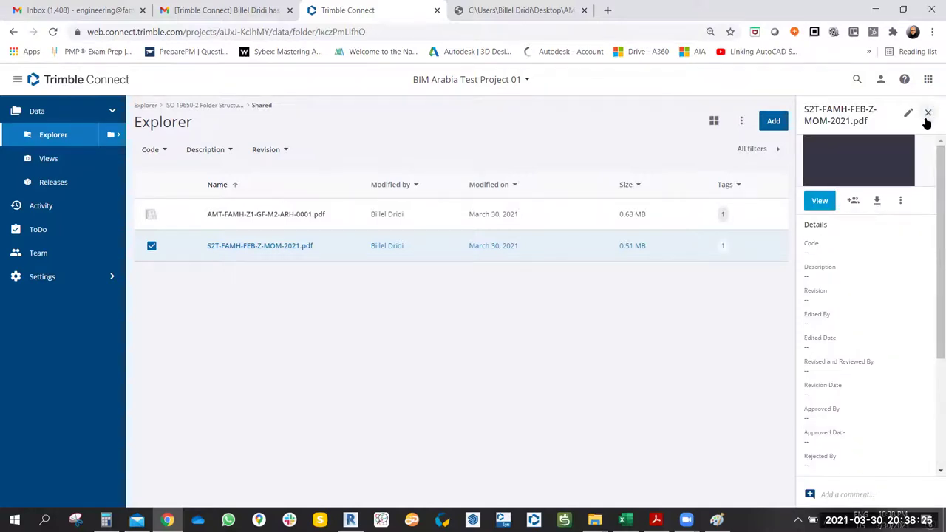
{"action": "left_click", "coordinate": [929, 113]}
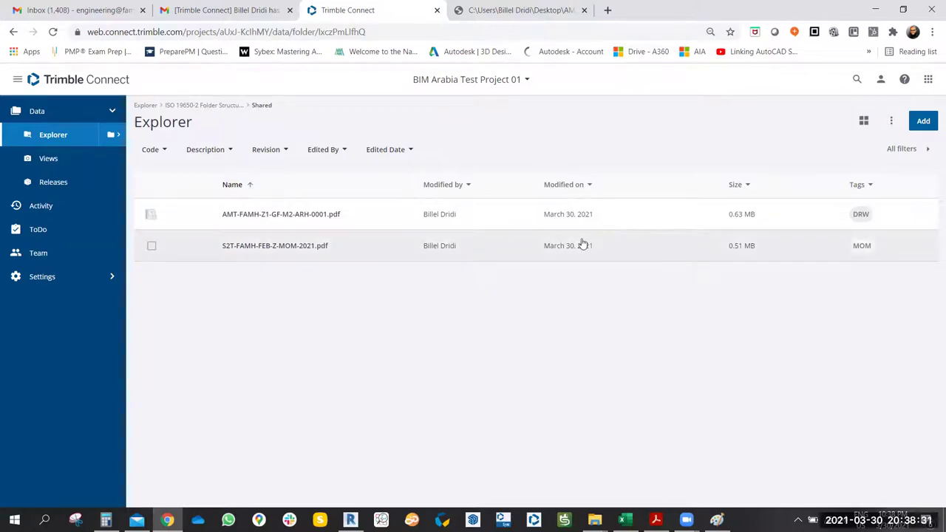
Step: Show the Tags and Size columns and sort the file list by size, smallest first
{"action": "left_click", "coordinate": [929, 150]}
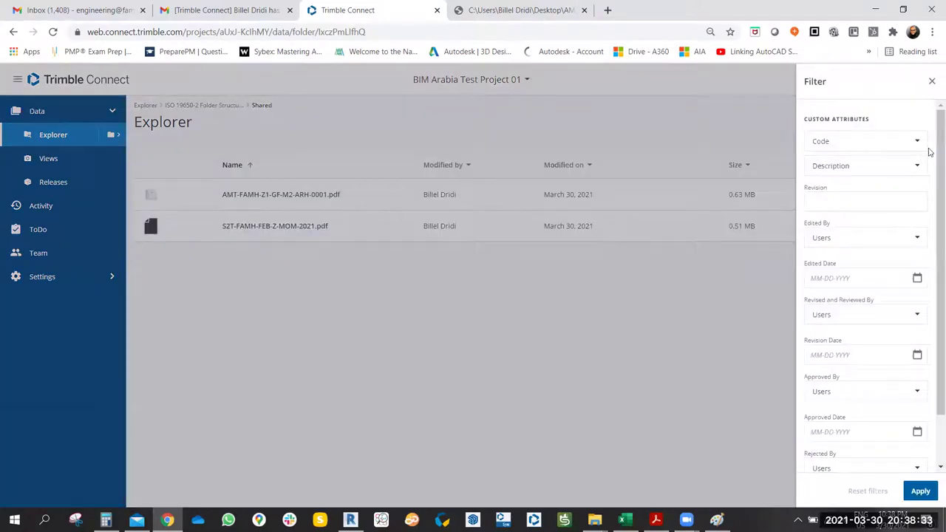
{"action": "scroll", "coordinate": [873, 274], "scroll_direction": "down", "scroll_amount": 2}
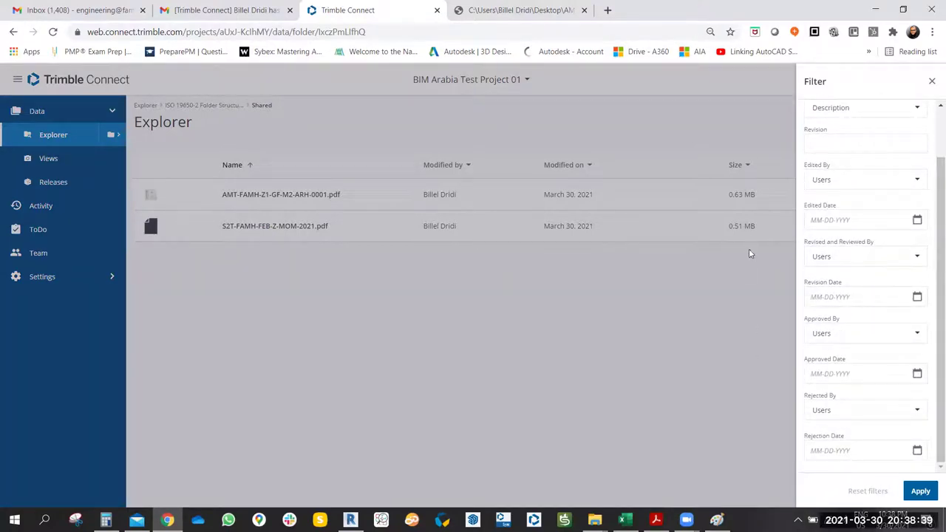
{"action": "left_click", "coordinate": [932, 81]}
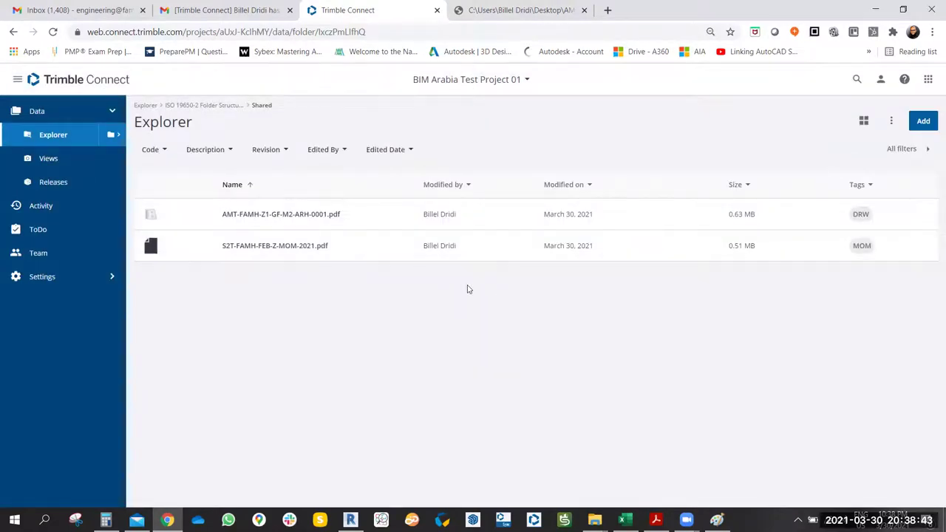
{"action": "left_click", "coordinate": [873, 184]}
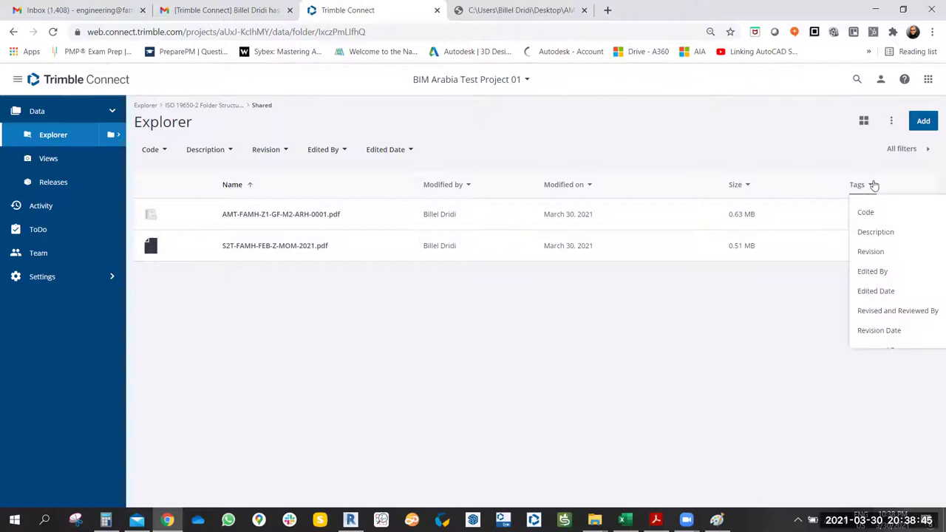
{"action": "scroll", "coordinate": [893, 248], "scroll_direction": "down", "scroll_amount": 5}
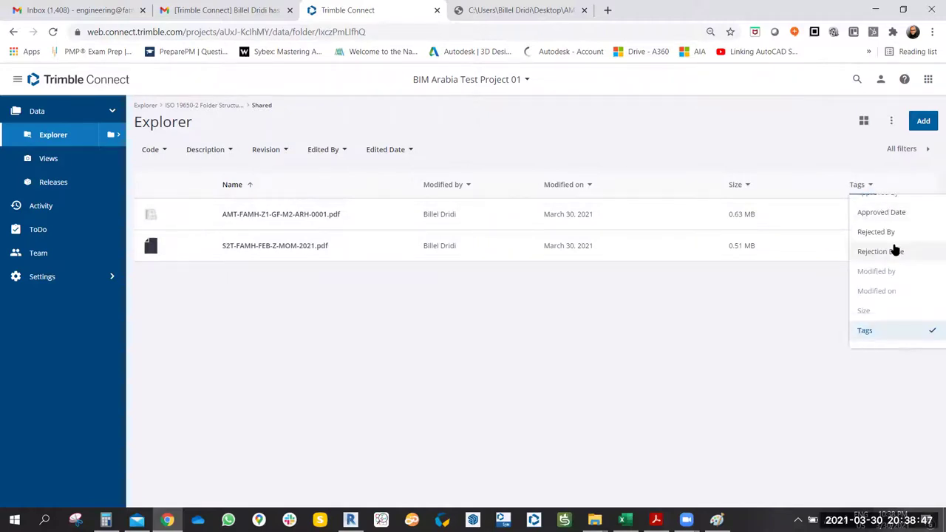
{"action": "left_click", "coordinate": [874, 338]}
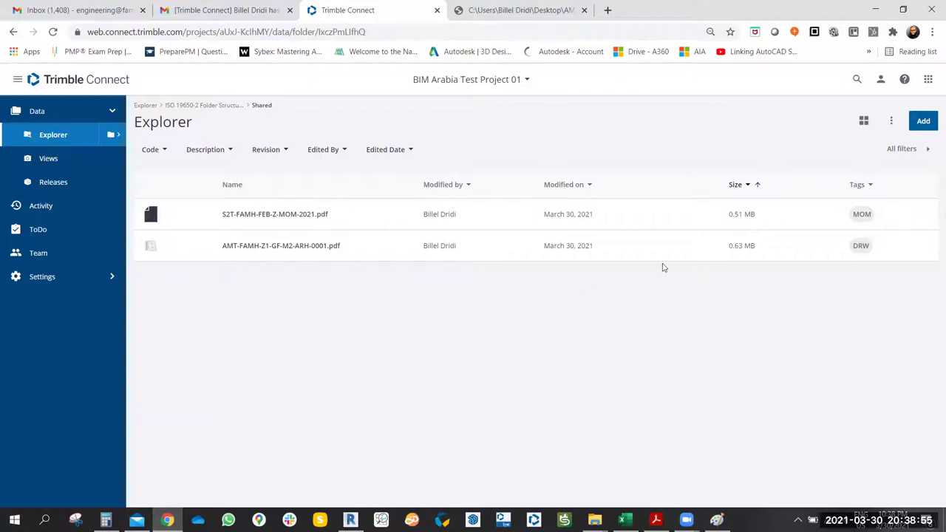
{"action": "left_click", "coordinate": [749, 185]}
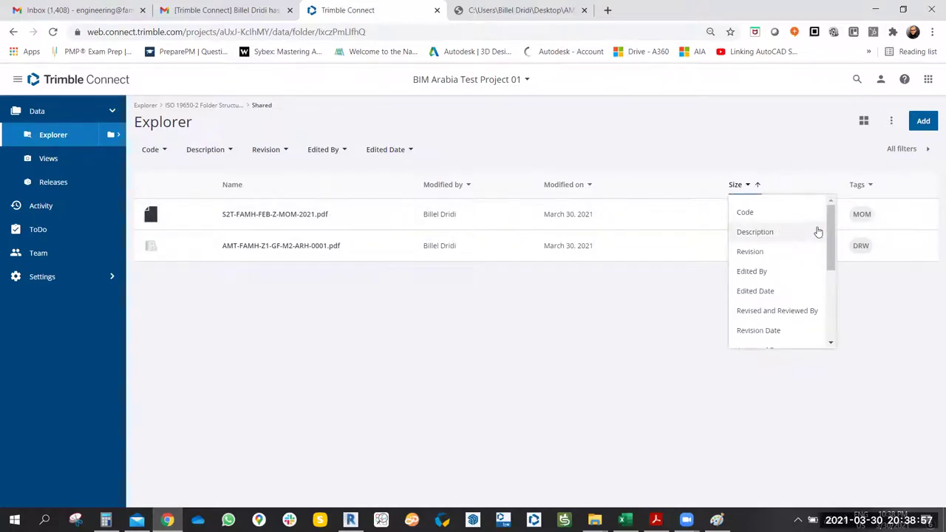
{"action": "scroll", "coordinate": [813, 237], "scroll_direction": "down", "scroll_amount": 3}
{"action": "scroll", "coordinate": [783, 247], "scroll_direction": "up", "scroll_amount": 3}
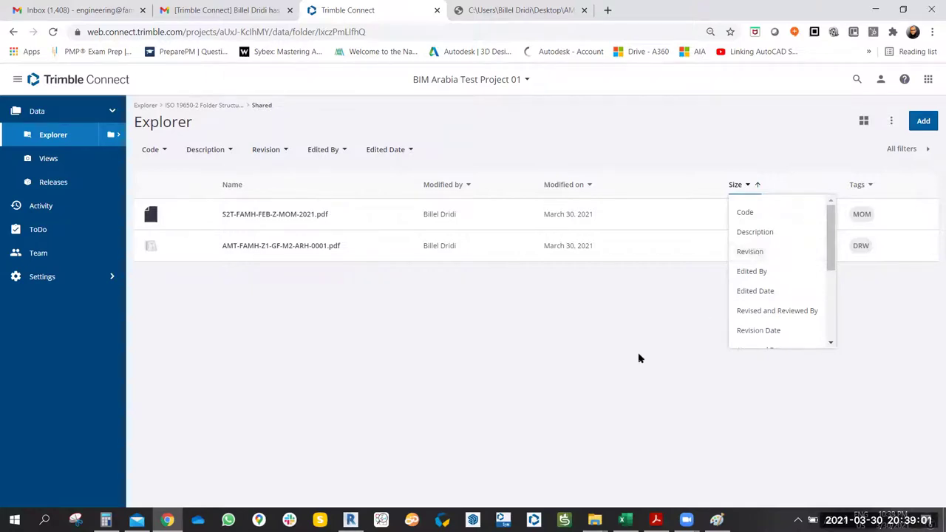
{"action": "left_click", "coordinate": [559, 334]}
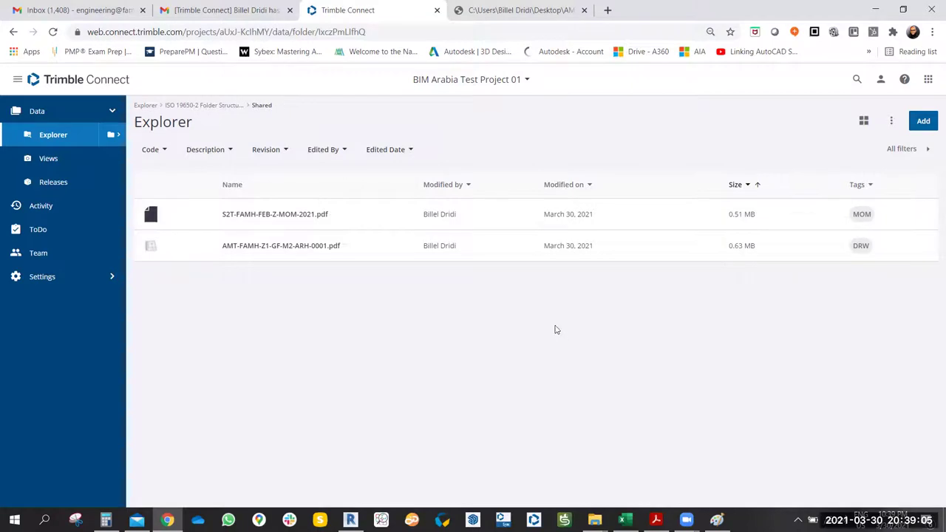
Step: Select the MOM file, glance at its actions list, then deselect it to close the details
{"action": "left_click", "coordinate": [151, 213]}
{"action": "left_click", "coordinate": [901, 201]}
{"action": "left_click", "coordinate": [901, 201]}
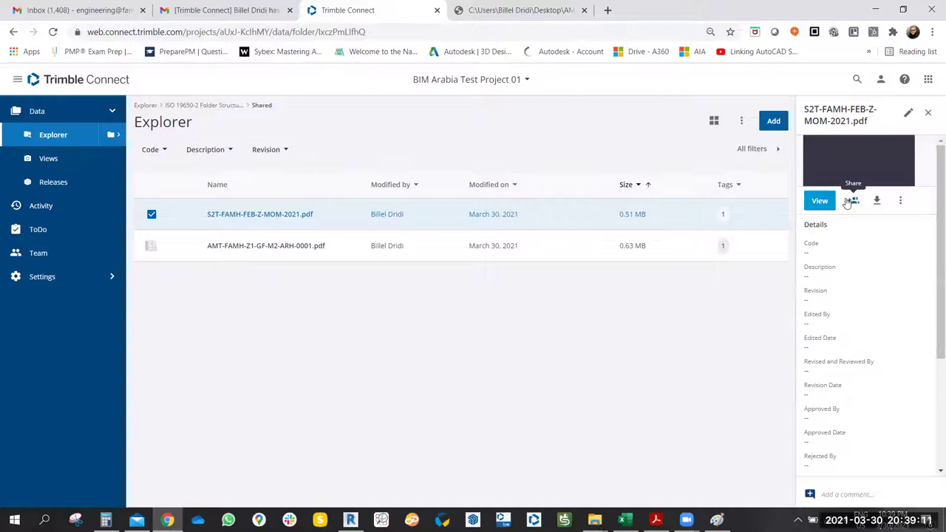
{"action": "left_click", "coordinate": [153, 215]}
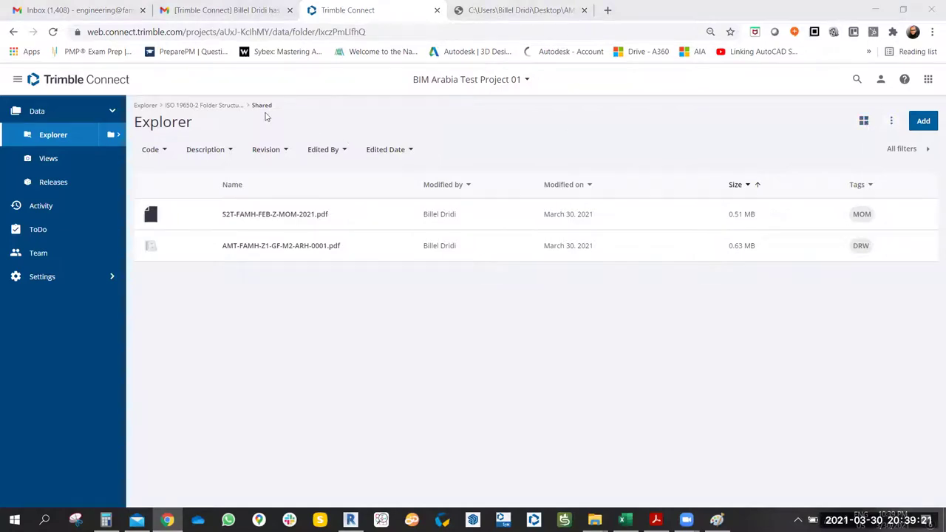
Step: Return to the Projects list, dismiss the McAfee popup, and open the Connect Applications store
{"action": "left_click", "coordinate": [112, 79]}
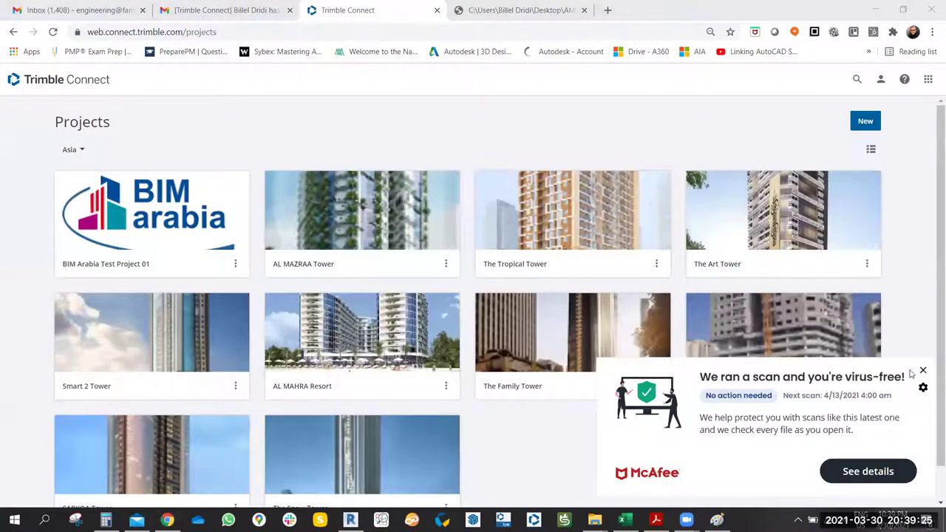
{"action": "left_click", "coordinate": [922, 371]}
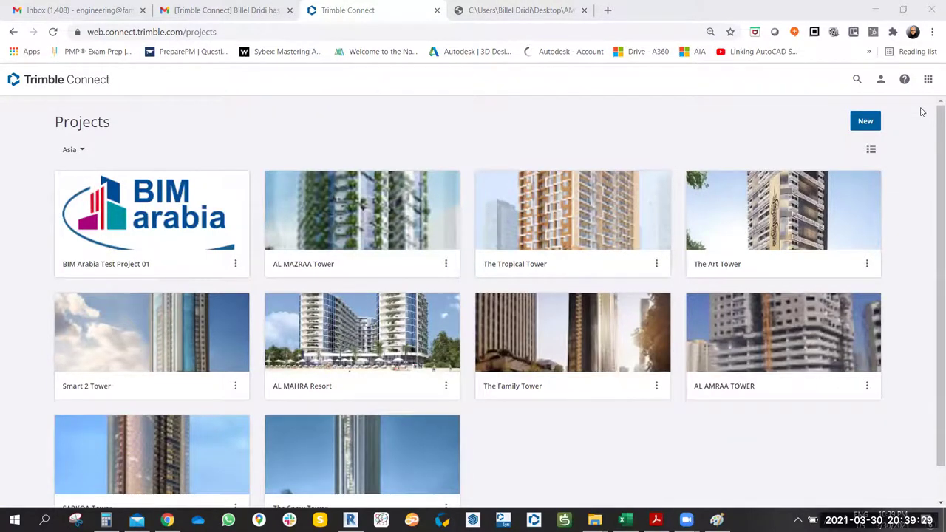
{"action": "left_click", "coordinate": [929, 81]}
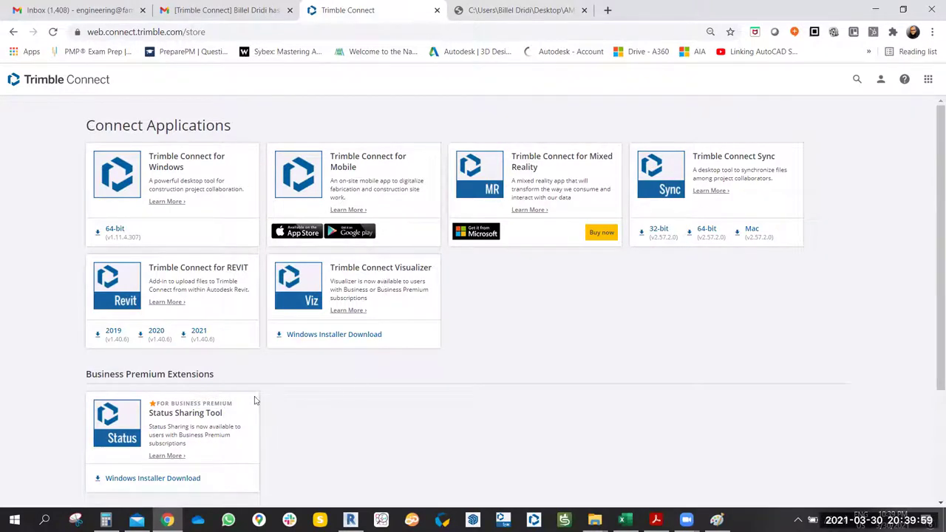
{"action": "scroll", "coordinate": [256, 397], "scroll_direction": "down", "scroll_amount": 1}
{"action": "scroll", "coordinate": [230, 363], "scroll_direction": "down", "scroll_amount": 1}
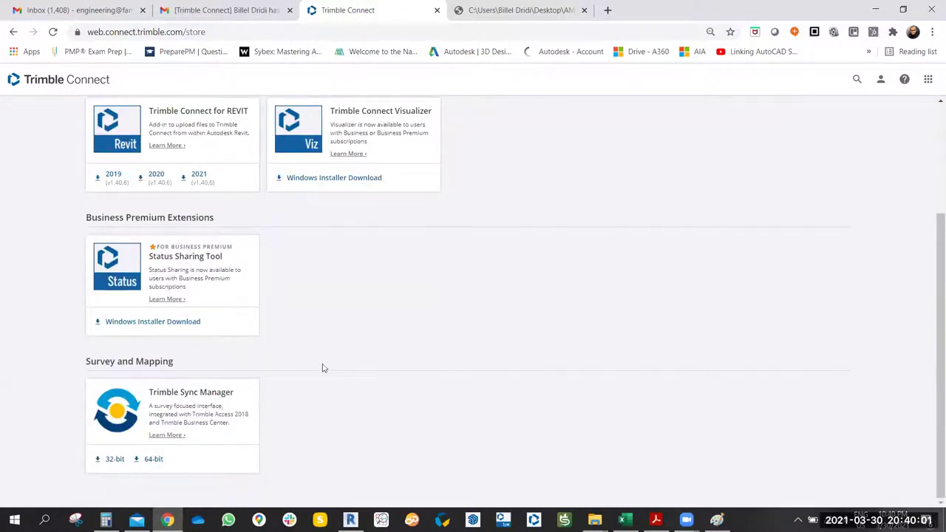
{"action": "scroll", "coordinate": [216, 355], "scroll_direction": "up", "scroll_amount": 2}
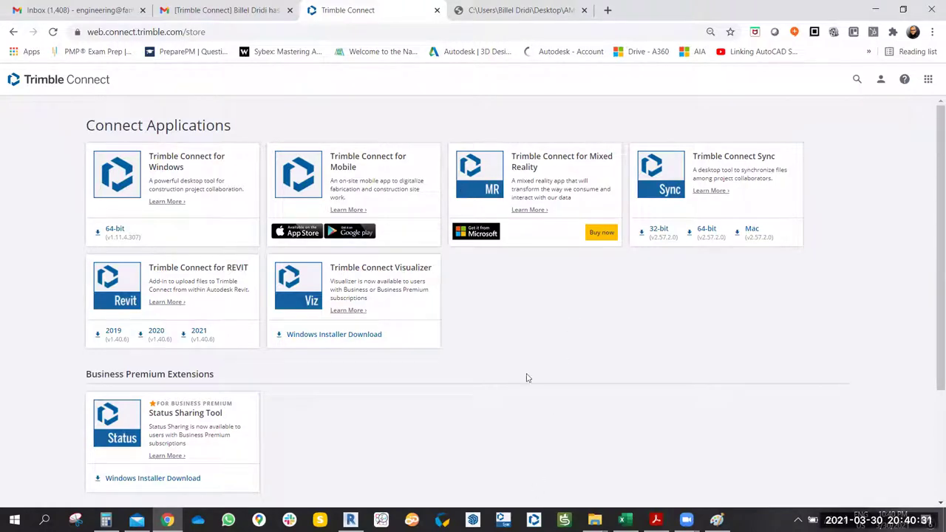
{"action": "mouse_move", "coordinate": [168, 520]}
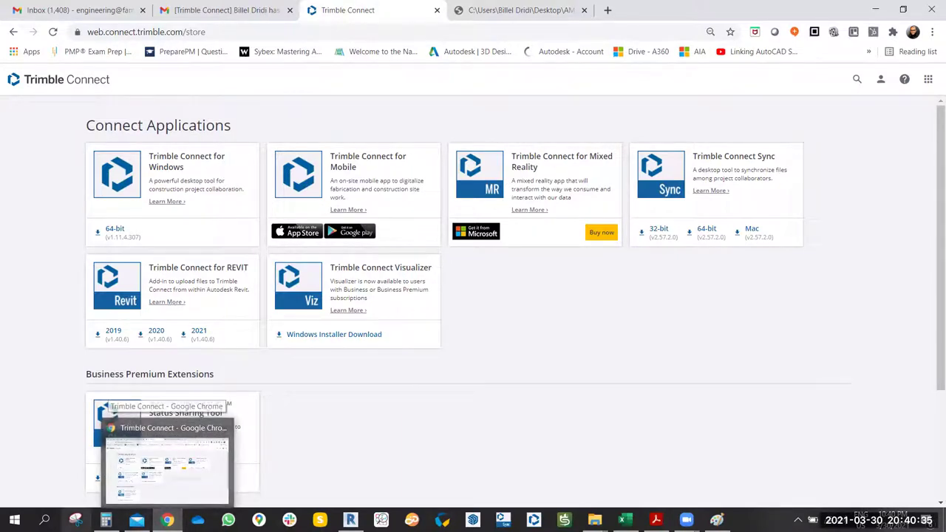
Step: Launch Paint, enlarge the canvas, and pick the brush with red as the colour
{"action": "left_click", "coordinate": [45, 520]}
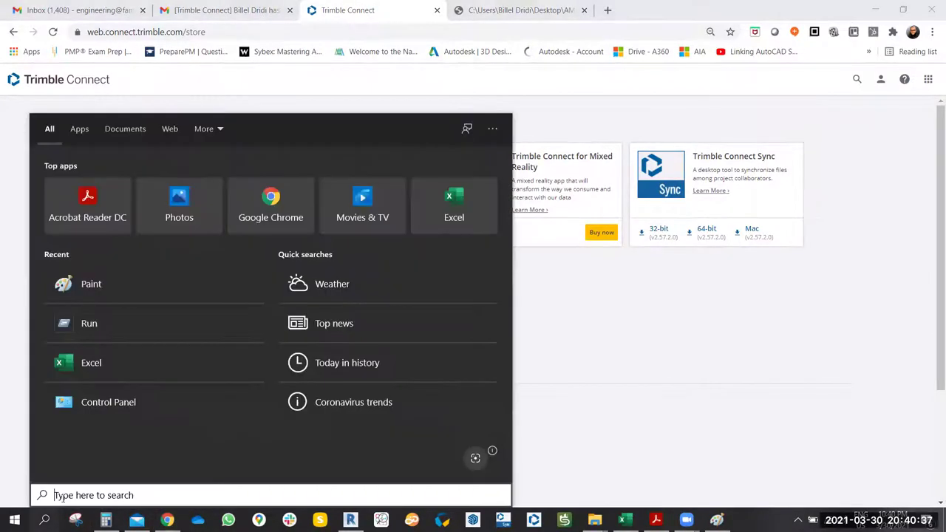
{"action": "type", "text": "PAINT"}
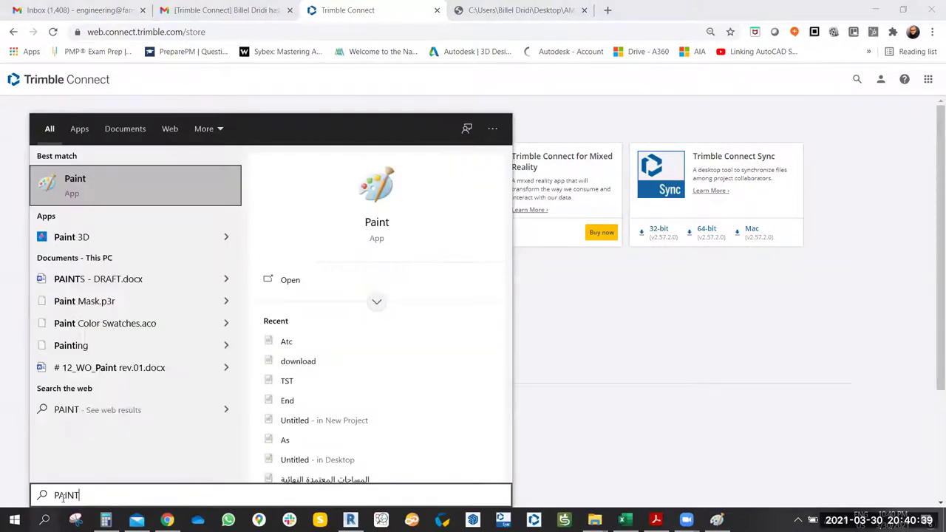
{"action": "left_click", "coordinate": [105, 191]}
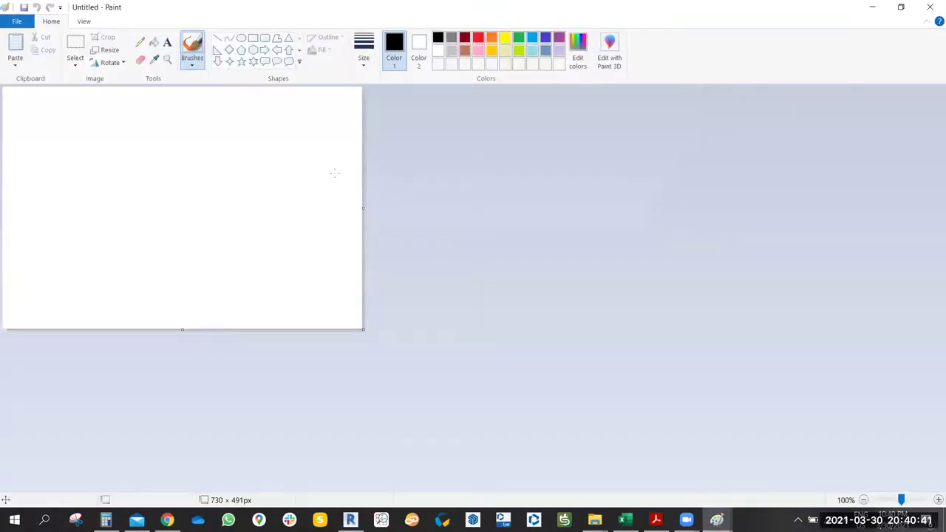
{"action": "left_click_drag", "start_coordinate": [365, 333], "coordinate": [935, 488]}
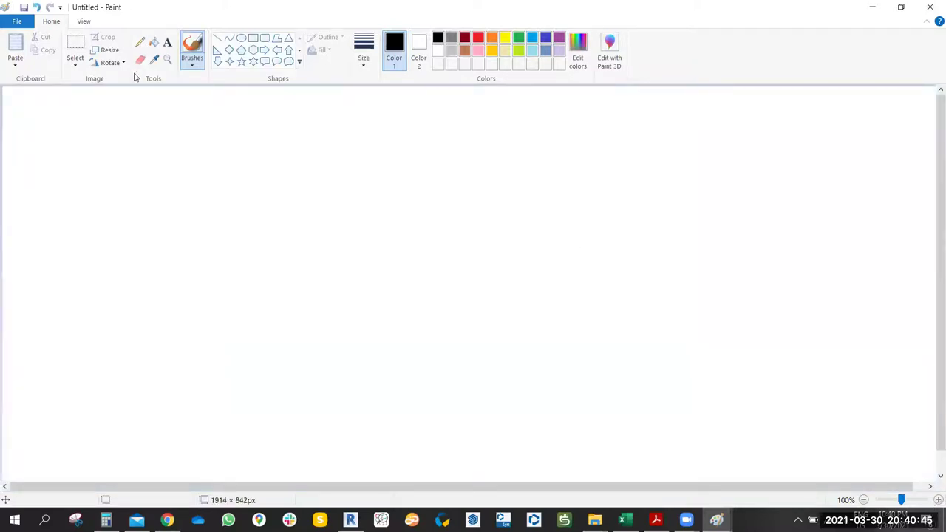
{"action": "left_click", "coordinate": [201, 60]}
{"action": "left_click_drag", "start_coordinate": [185, 194], "coordinate": [248, 250]}
{"action": "key", "text": "ctrl+z"}
{"action": "left_click", "coordinate": [476, 37]}
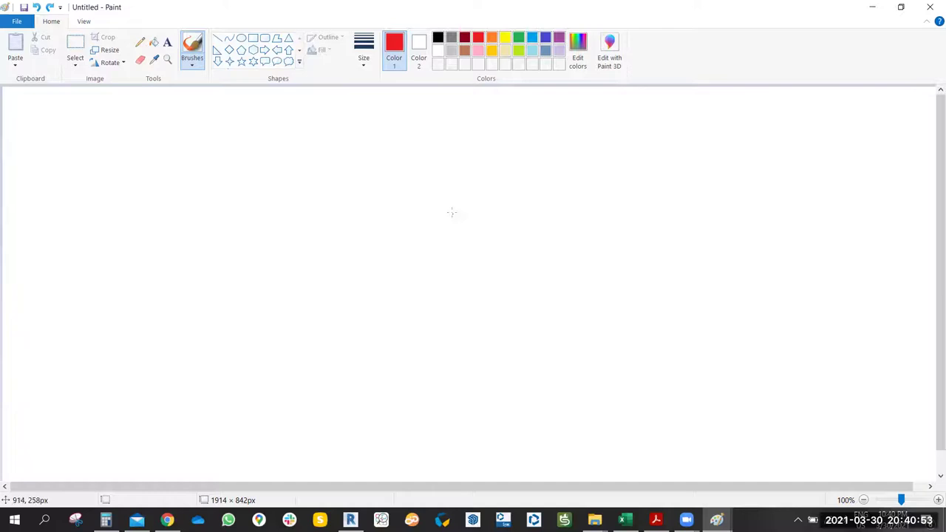
Step: Draw red circles lettered A, S, C, GC and others across the canvas
{"action": "left_click_drag", "start_coordinate": [738, 217], "coordinate": [754, 220]}
{"action": "mouse_move", "coordinate": [720, 257]}
{"action": "left_mouse_down"}
{"action": "mouse_move", "coordinate": [721, 289]}
{"action": "mouse_move", "coordinate": [733, 274]}
{"action": "left_mouse_up"}
{"action": "left_click_drag", "start_coordinate": [420, 249], "coordinate": [425, 244]}
{"action": "left_click_drag", "start_coordinate": [411, 275], "coordinate": [412, 302]}
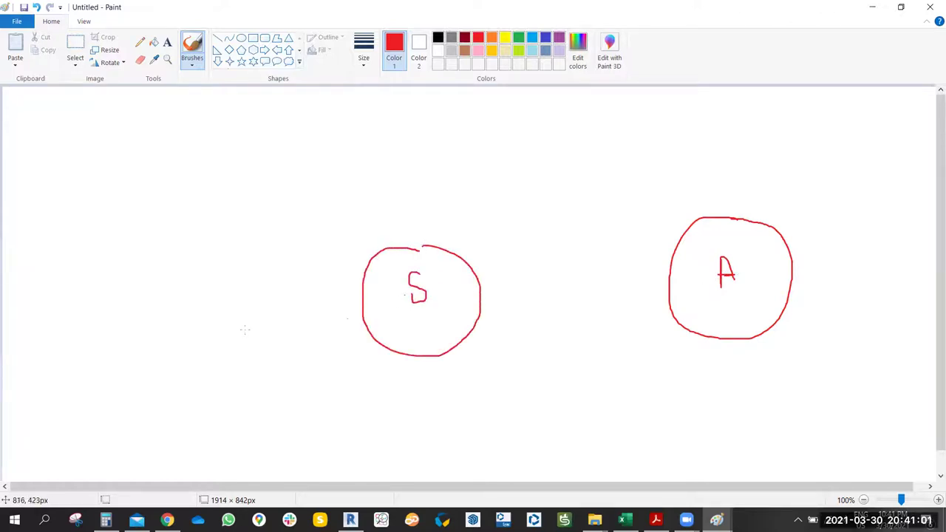
{"action": "left_click_drag", "start_coordinate": [125, 264], "coordinate": [117, 267]}
{"action": "left_click_drag", "start_coordinate": [118, 323], "coordinate": [153, 340]}
{"action": "mouse_move", "coordinate": [306, 382]}
{"action": "left_mouse_down"}
{"action": "mouse_move", "coordinate": [328, 443]}
{"action": "mouse_move", "coordinate": [307, 383]}
{"action": "left_mouse_up"}
{"action": "left_click_drag", "start_coordinate": [309, 409], "coordinate": [310, 428]}
{"action": "mouse_move", "coordinate": [542, 377]}
{"action": "left_mouse_down"}
{"action": "mouse_move", "coordinate": [608, 400]}
{"action": "mouse_move", "coordinate": [514, 359]}
{"action": "left_mouse_up"}
{"action": "mouse_move", "coordinate": [542, 403]}
{"action": "left_mouse_down"}
{"action": "mouse_move", "coordinate": [554, 442]}
{"action": "mouse_move", "coordinate": [571, 434]}
{"action": "left_mouse_up"}
{"action": "mouse_move", "coordinate": [764, 361]}
{"action": "left_mouse_down"}
{"action": "mouse_move", "coordinate": [826, 444]}
{"action": "mouse_move", "coordinate": [766, 351]}
{"action": "mouse_move", "coordinate": [773, 408]}
{"action": "mouse_move", "coordinate": [760, 399]}
{"action": "left_mouse_up"}
{"action": "left_click_drag", "start_coordinate": [794, 389], "coordinate": [798, 405]}
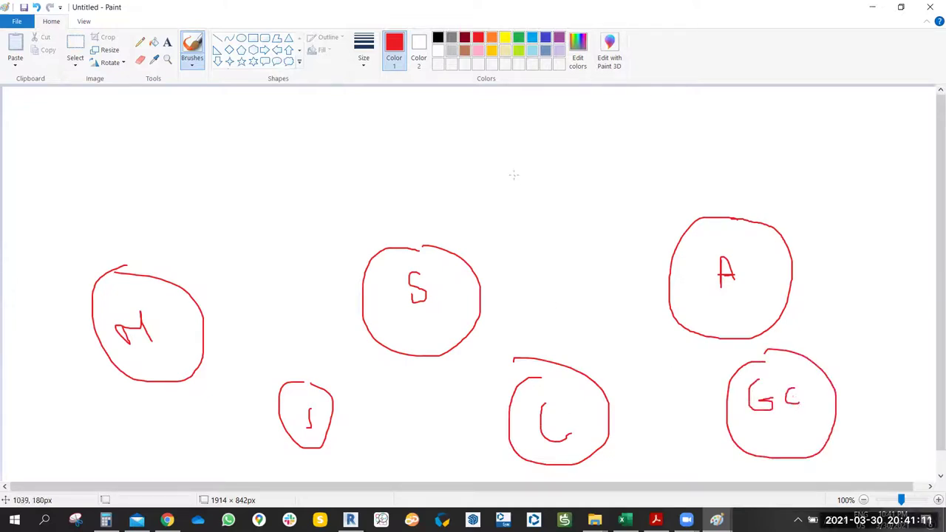
Step: Connect the circles with red arrows and small junction circles
{"action": "mouse_move", "coordinate": [675, 237]}
{"action": "left_mouse_down"}
{"action": "mouse_move", "coordinate": [560, 210]}
{"action": "mouse_move", "coordinate": [569, 220]}
{"action": "left_mouse_up"}
{"action": "mouse_move", "coordinate": [430, 244]}
{"action": "left_mouse_down"}
{"action": "mouse_move", "coordinate": [482, 198]}
{"action": "mouse_move", "coordinate": [481, 208]}
{"action": "left_mouse_up"}
{"action": "mouse_move", "coordinate": [519, 157]}
{"action": "left_mouse_down"}
{"action": "mouse_move", "coordinate": [489, 176]}
{"action": "mouse_move", "coordinate": [511, 156]}
{"action": "left_mouse_up"}
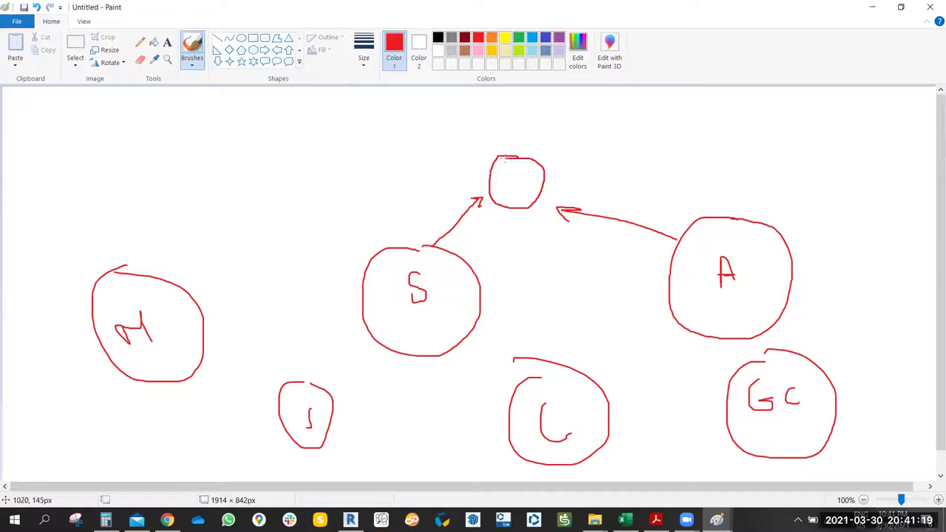
{"action": "mouse_move", "coordinate": [729, 217]}
{"action": "left_mouse_down"}
{"action": "mouse_move", "coordinate": [286, 150]}
{"action": "mouse_move", "coordinate": [290, 181]}
{"action": "mouse_move", "coordinate": [278, 195]}
{"action": "left_mouse_up"}
{"action": "left_click_drag", "start_coordinate": [189, 284], "coordinate": [235, 239]}
{"action": "mouse_move", "coordinate": [265, 194]}
{"action": "left_mouse_down"}
{"action": "mouse_move", "coordinate": [274, 194]}
{"action": "mouse_move", "coordinate": [280, 231]}
{"action": "mouse_move", "coordinate": [251, 194]}
{"action": "left_mouse_up"}
Step: Add blue links from A to GC and yellow links from A to C
{"action": "left_click", "coordinate": [519, 37]}
{"action": "left_click", "coordinate": [532, 37]}
{"action": "left_click_drag", "start_coordinate": [788, 266], "coordinate": [842, 301]}
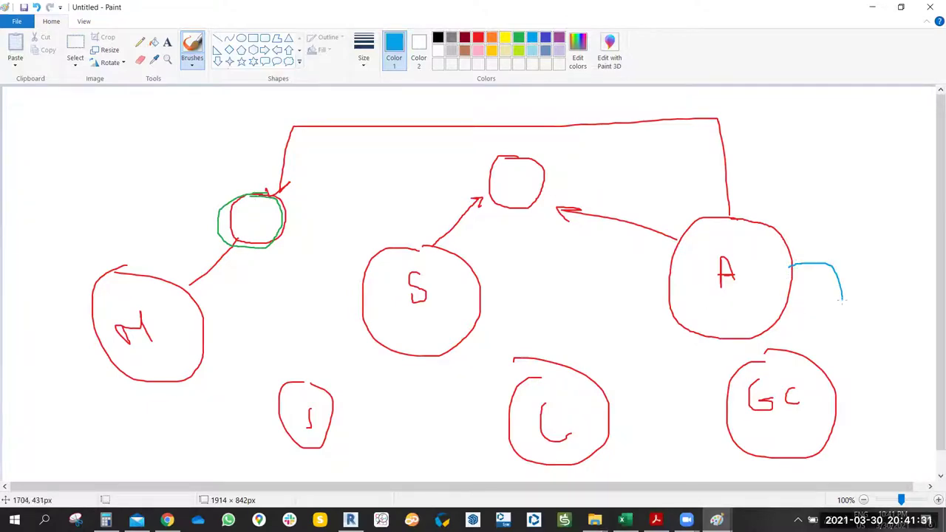
{"action": "left_click_drag", "start_coordinate": [833, 378], "coordinate": [847, 340]}
{"action": "mouse_move", "coordinate": [852, 300]}
{"action": "left_mouse_down"}
{"action": "mouse_move", "coordinate": [865, 329]}
{"action": "mouse_move", "coordinate": [846, 296]}
{"action": "left_mouse_up"}
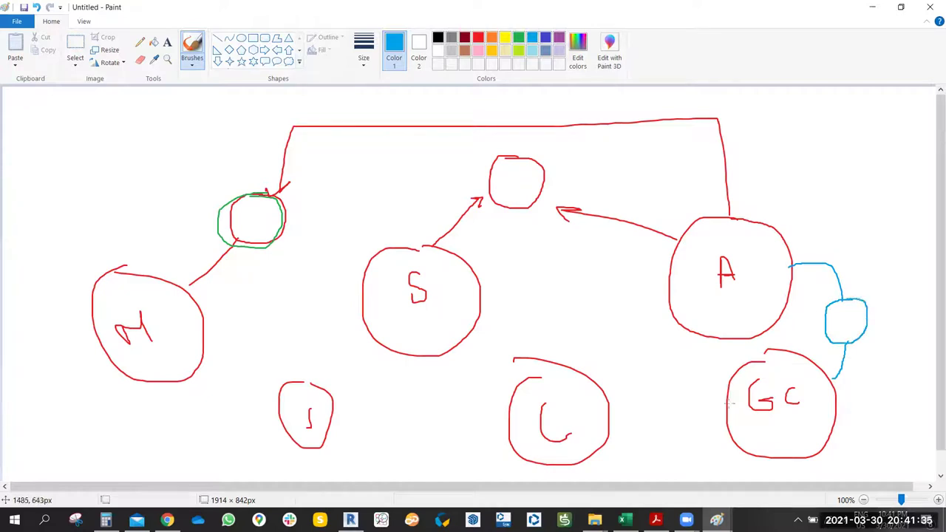
{"action": "left_click", "coordinate": [505, 37]}
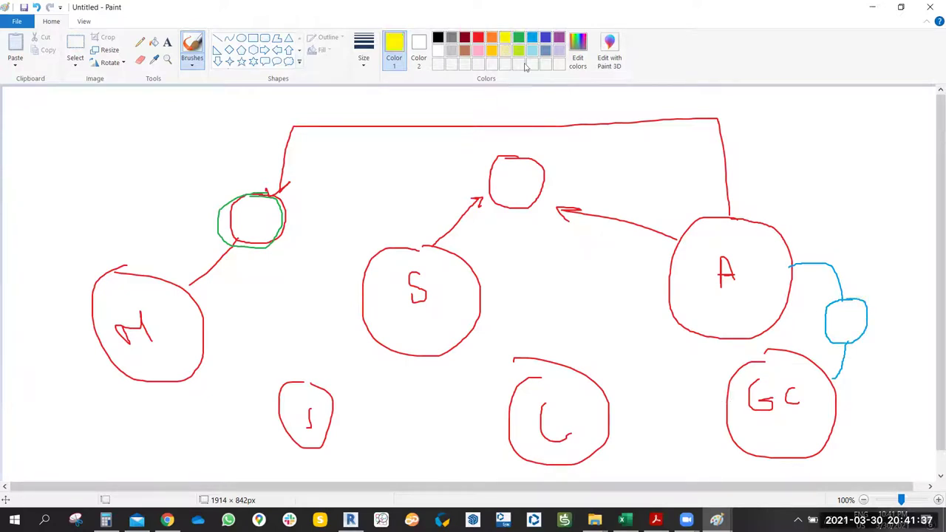
{"action": "left_click_drag", "start_coordinate": [671, 317], "coordinate": [647, 337]}
{"action": "left_click_drag", "start_coordinate": [611, 364], "coordinate": [589, 377]}
{"action": "mouse_move", "coordinate": [628, 324]}
{"action": "left_mouse_down"}
{"action": "mouse_move", "coordinate": [601, 346]}
{"action": "mouse_move", "coordinate": [613, 328]}
{"action": "left_mouse_up"}
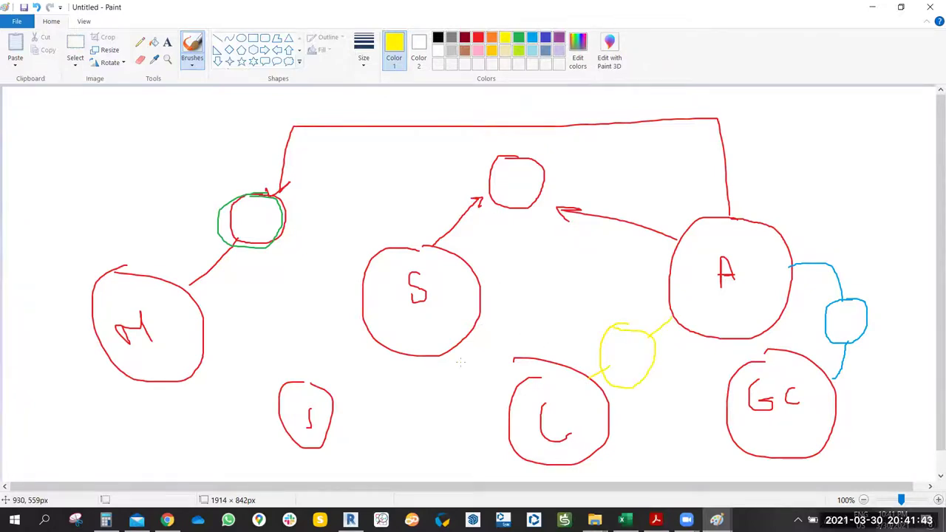
{"action": "left_click", "coordinate": [440, 39]}
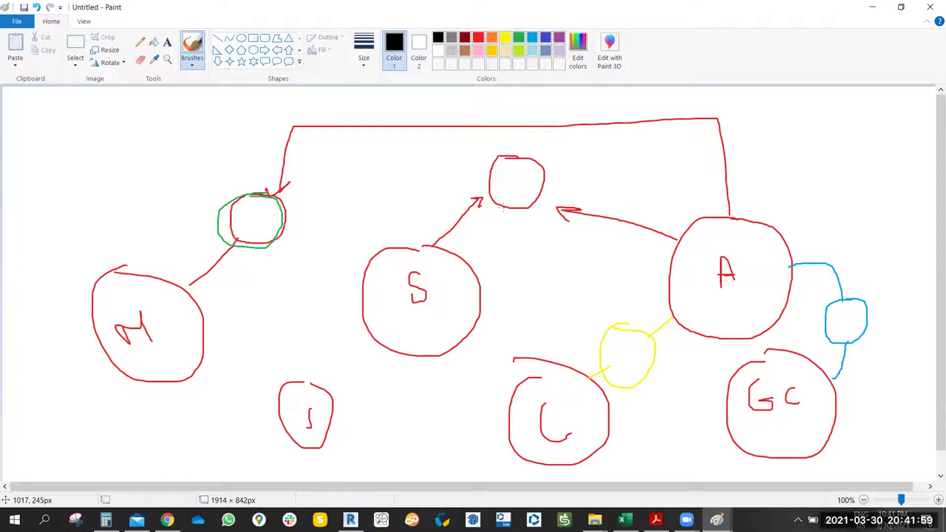
Step: Sketch a black cross with small marks and a hook at the top left
{"action": "left_click_drag", "start_coordinate": [43, 144], "coordinate": [142, 144]}
{"action": "left_click_drag", "start_coordinate": [101, 108], "coordinate": [100, 184]}
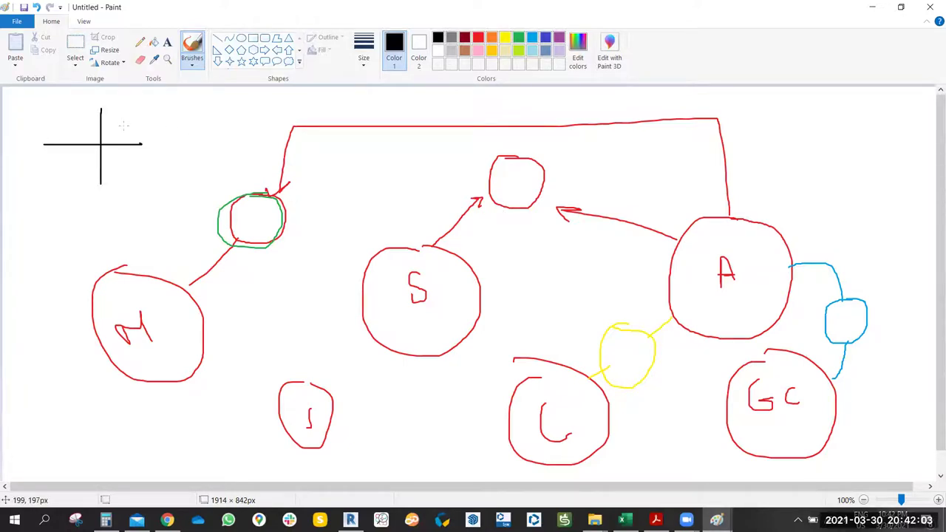
{"action": "left_click_drag", "start_coordinate": [81, 127], "coordinate": [90, 122]}
{"action": "left_click_drag", "start_coordinate": [121, 117], "coordinate": [130, 118]}
{"action": "left_click_drag", "start_coordinate": [106, 173], "coordinate": [101, 183]}
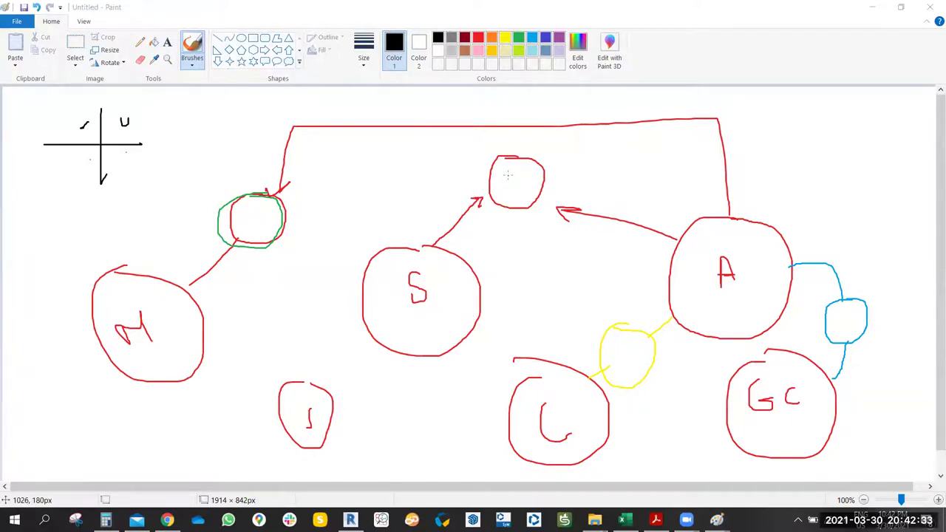
Step: Write 7M in the top circle and join it to circle A with a black two-way arrow
{"action": "mouse_move", "coordinate": [507, 176]}
{"action": "left_mouse_down"}
{"action": "mouse_move", "coordinate": [527, 189]}
{"action": "mouse_move", "coordinate": [502, 200]}
{"action": "left_mouse_up"}
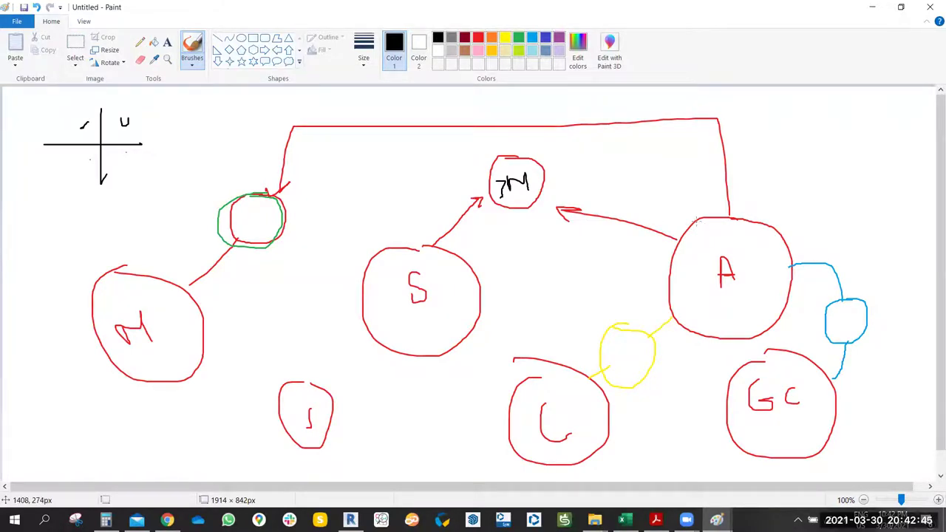
{"action": "mouse_move", "coordinate": [685, 213]}
{"action": "left_mouse_down"}
{"action": "mouse_move", "coordinate": [702, 240]}
{"action": "mouse_move", "coordinate": [692, 242]}
{"action": "left_mouse_up"}
{"action": "left_click_drag", "start_coordinate": [675, 207], "coordinate": [553, 175]}
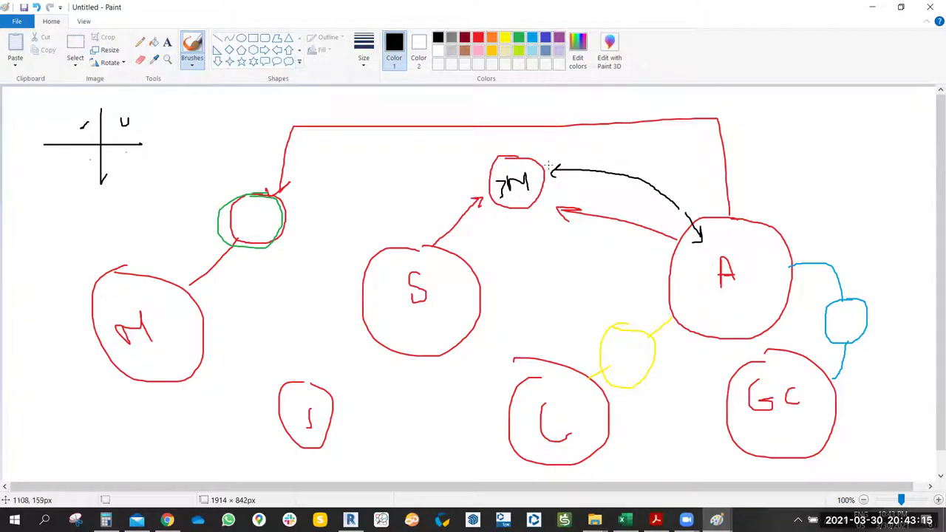
Step: In gold, add a C circle above the arrow and a yellow arrow from S to circle A
{"action": "left_click", "coordinate": [492, 50]}
{"action": "mouse_move", "coordinate": [622, 143]}
{"action": "left_mouse_down"}
{"action": "mouse_move", "coordinate": [627, 168]}
{"action": "mouse_move", "coordinate": [611, 190]}
{"action": "left_mouse_up"}
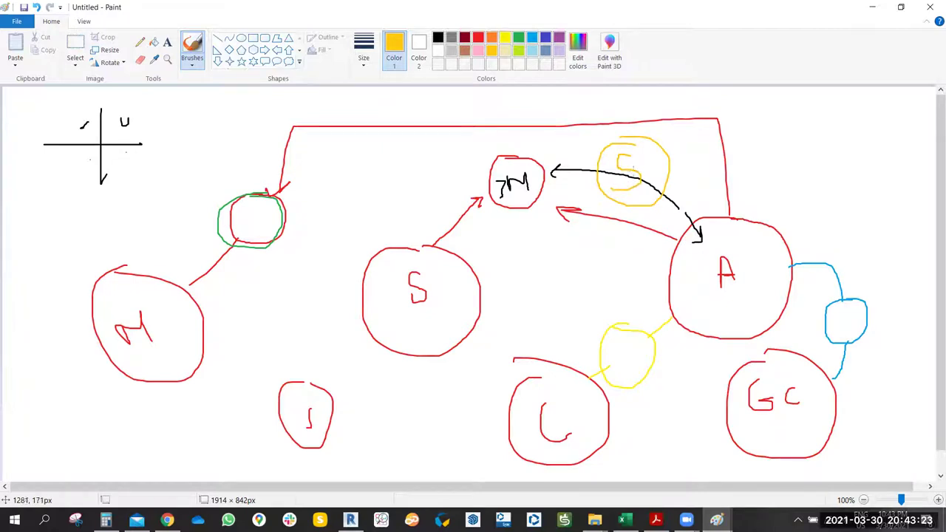
{"action": "mouse_move", "coordinate": [654, 134]}
{"action": "left_mouse_down"}
{"action": "mouse_move", "coordinate": [771, 255]}
{"action": "mouse_move", "coordinate": [759, 235]}
{"action": "left_mouse_up"}
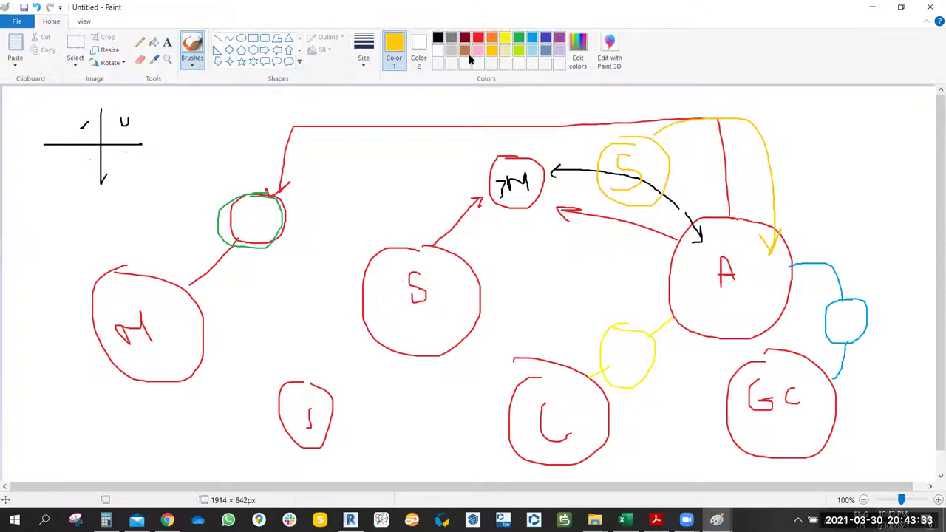
Step: Draw two orange curves linking the S circle toward the 7M circle
{"action": "left_click", "coordinate": [492, 49]}
{"action": "mouse_move", "coordinate": [604, 140]}
{"action": "left_mouse_down"}
{"action": "mouse_move", "coordinate": [430, 158]}
{"action": "mouse_move", "coordinate": [418, 248]}
{"action": "mouse_move", "coordinate": [391, 244]}
{"action": "left_mouse_up"}
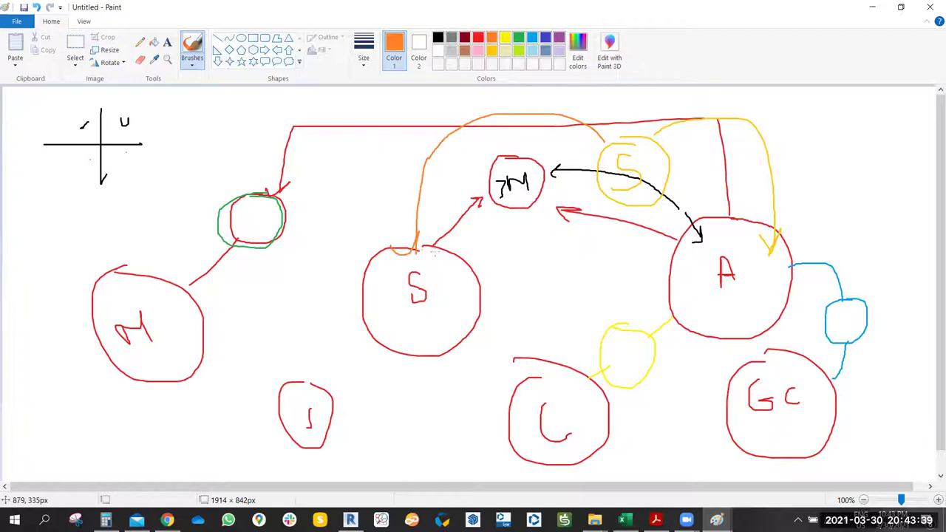
{"action": "left_click_drag", "start_coordinate": [445, 262], "coordinate": [493, 210]}
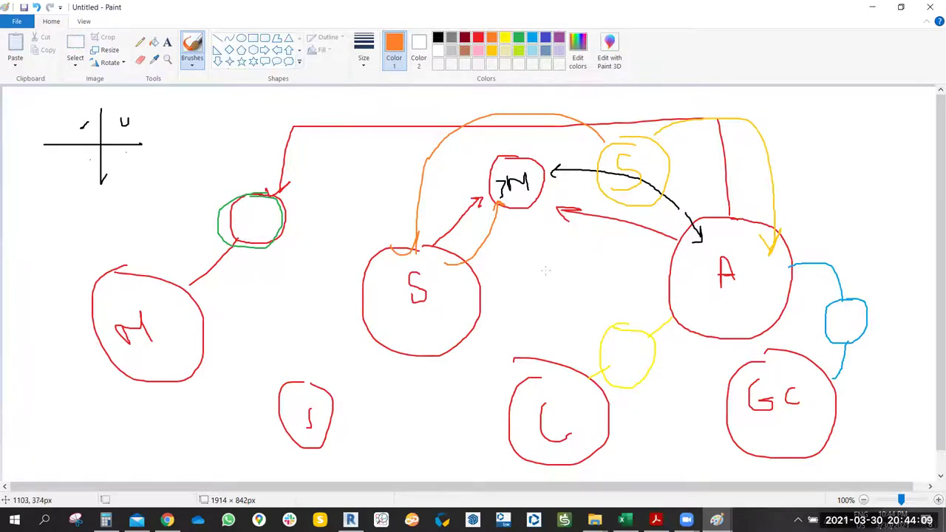
Step: Ring the 7M circle in lime green and draw lime lines to it from H and I
{"action": "left_click", "coordinate": [520, 55]}
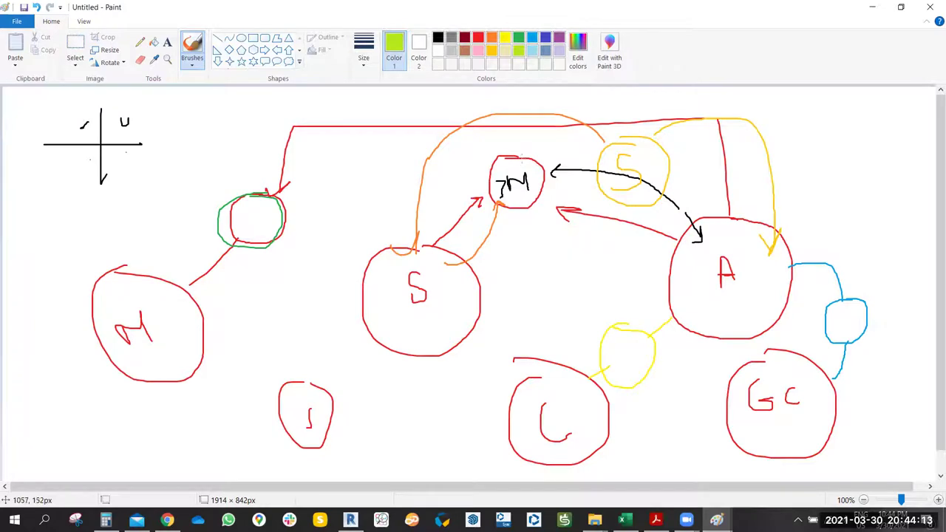
{"action": "left_click_drag", "start_coordinate": [484, 170], "coordinate": [510, 158]}
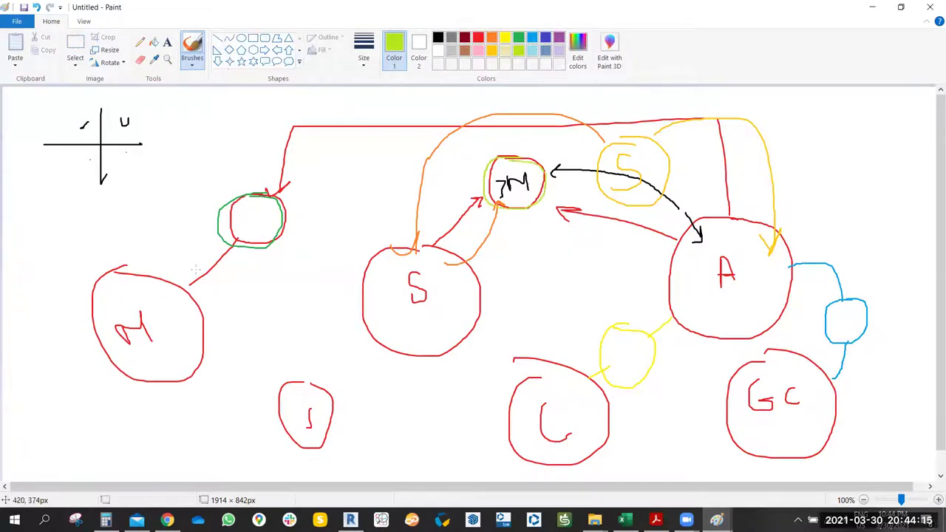
{"action": "left_click_drag", "start_coordinate": [149, 275], "coordinate": [489, 157]}
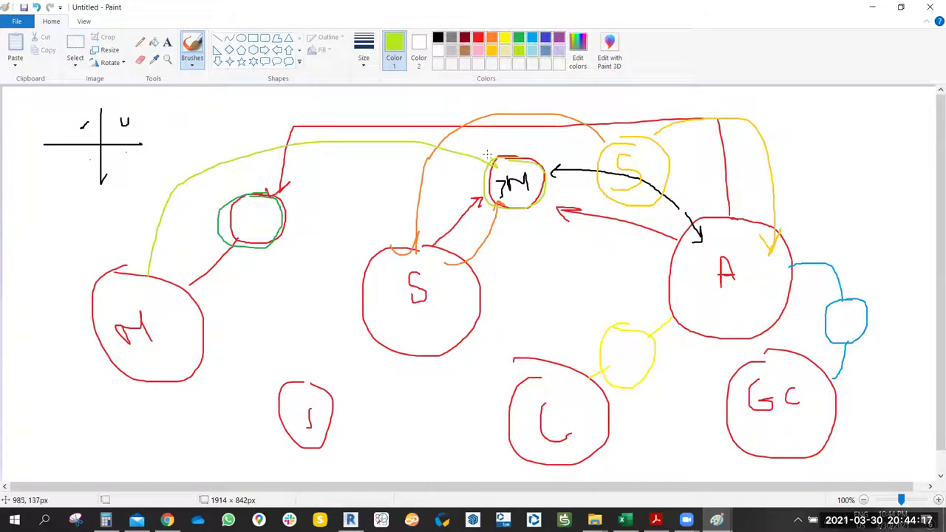
{"action": "left_click_drag", "start_coordinate": [315, 383], "coordinate": [482, 195]}
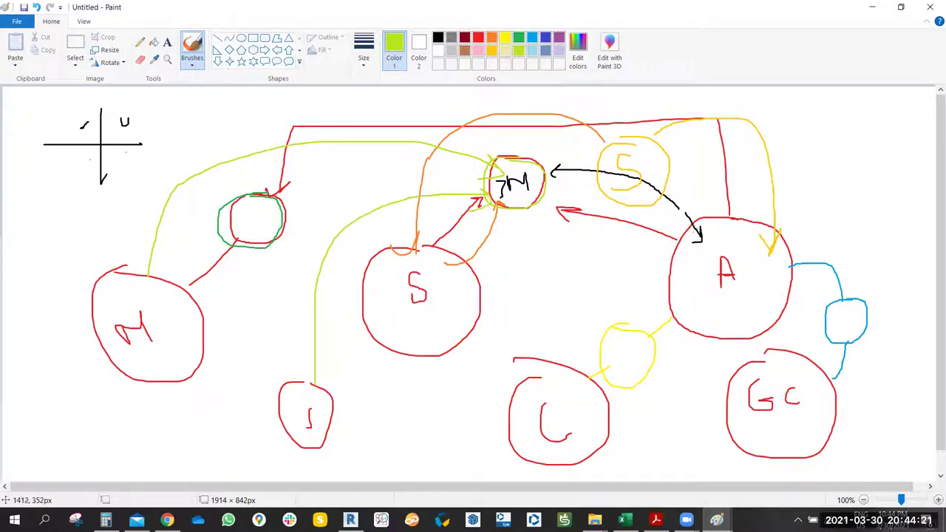
Step: Draw blue arrows from 7M to C, GC and A, plus one from the upper right into A
{"action": "left_click", "coordinate": [547, 38]}
{"action": "mouse_move", "coordinate": [398, 141]}
{"action": "left_mouse_down"}
{"action": "mouse_move", "coordinate": [312, 142]}
{"action": "mouse_move", "coordinate": [236, 170]}
{"action": "left_mouse_up"}
{"action": "mouse_move", "coordinate": [342, 194]}
{"action": "left_mouse_down"}
{"action": "mouse_move", "coordinate": [310, 334]}
{"action": "mouse_move", "coordinate": [295, 311]}
{"action": "left_mouse_up"}
{"action": "mouse_move", "coordinate": [521, 222]}
{"action": "left_mouse_down"}
{"action": "mouse_move", "coordinate": [538, 391]}
{"action": "mouse_move", "coordinate": [528, 367]}
{"action": "left_mouse_up"}
{"action": "left_click_drag", "start_coordinate": [541, 201], "coordinate": [753, 424]}
{"action": "left_click_drag", "start_coordinate": [706, 400], "coordinate": [750, 410]}
{"action": "mouse_move", "coordinate": [548, 170]}
{"action": "left_mouse_down"}
{"action": "mouse_move", "coordinate": [730, 257]}
{"action": "mouse_move", "coordinate": [728, 250]}
{"action": "left_mouse_up"}
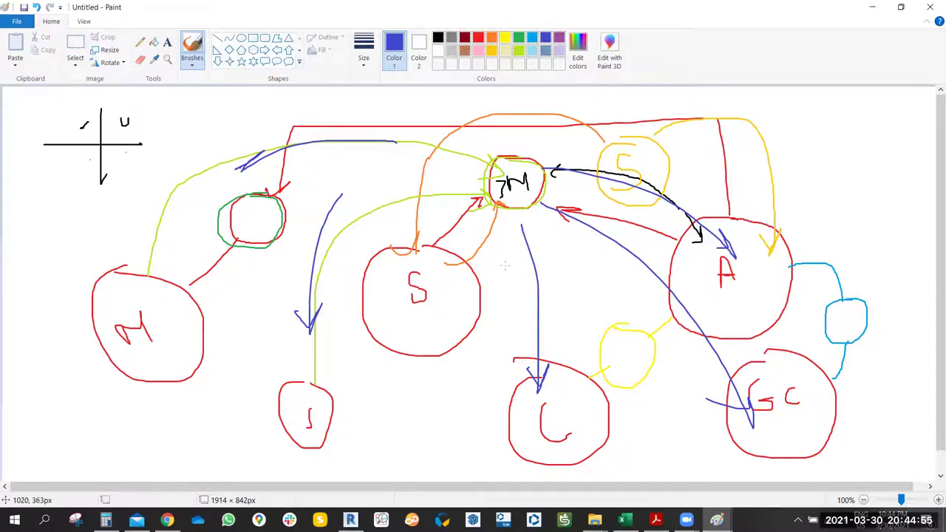
{"action": "left_click_drag", "start_coordinate": [873, 138], "coordinate": [739, 261]}
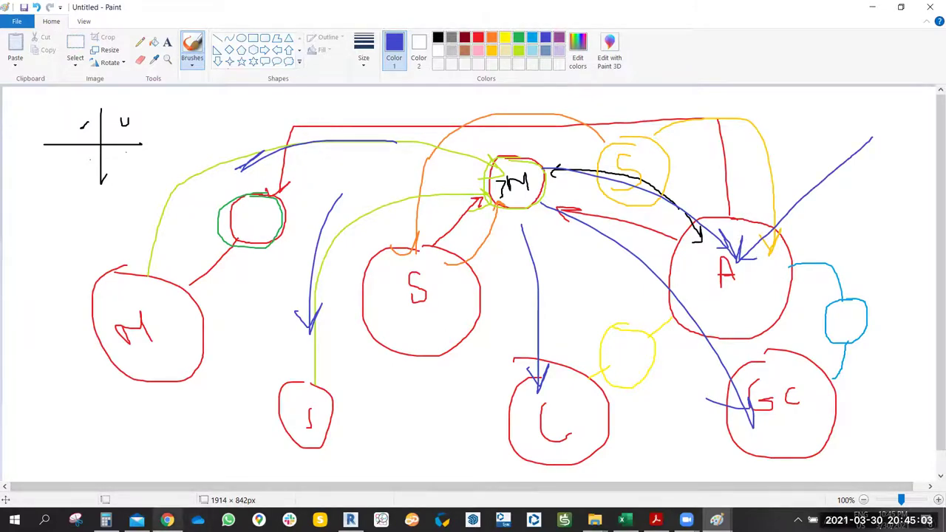
{"action": "mouse_move", "coordinate": [167, 520]}
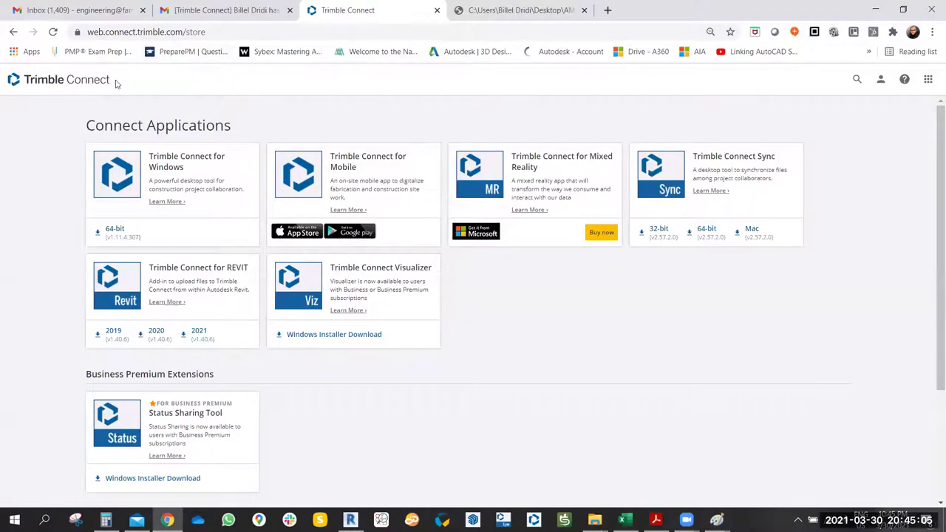
Step: Open BIM Arabia Test Project 01's ISO 19650-2 Folder Structure > Shared folder in Trimble Connect
{"action": "left_click", "coordinate": [91, 79]}
{"action": "left_click", "coordinate": [201, 209]}
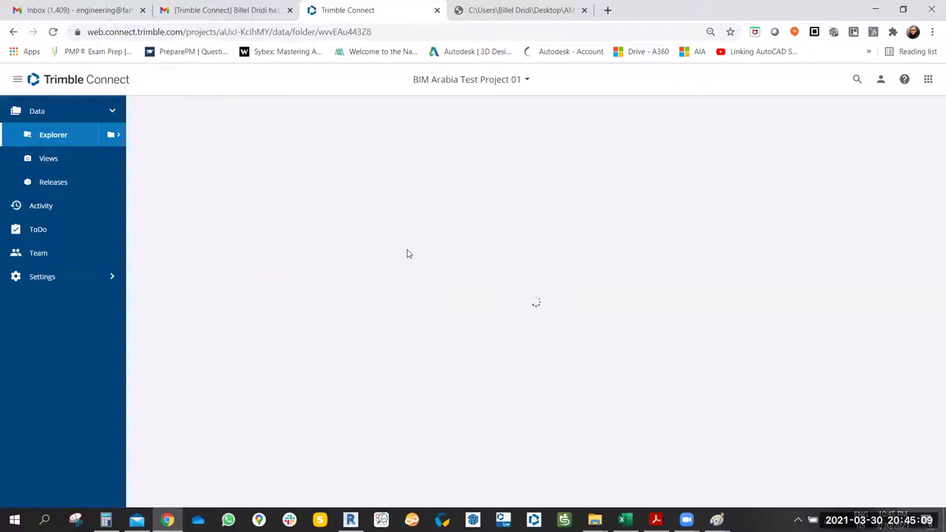
{"action": "left_click", "coordinate": [278, 218]}
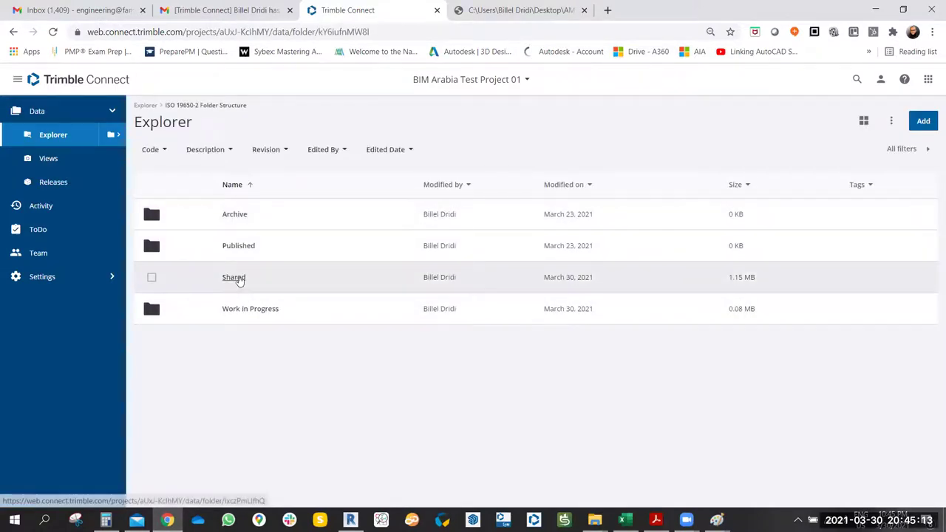
{"action": "left_click", "coordinate": [236, 276]}
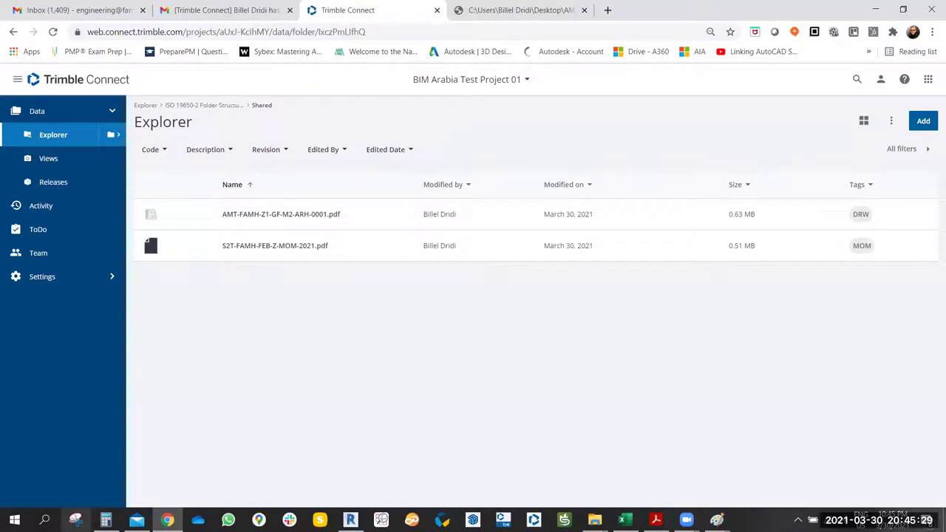
Step: Back in Paint, retrace the S in the yellow circle in blue
{"action": "mouse_move", "coordinate": [717, 519]}
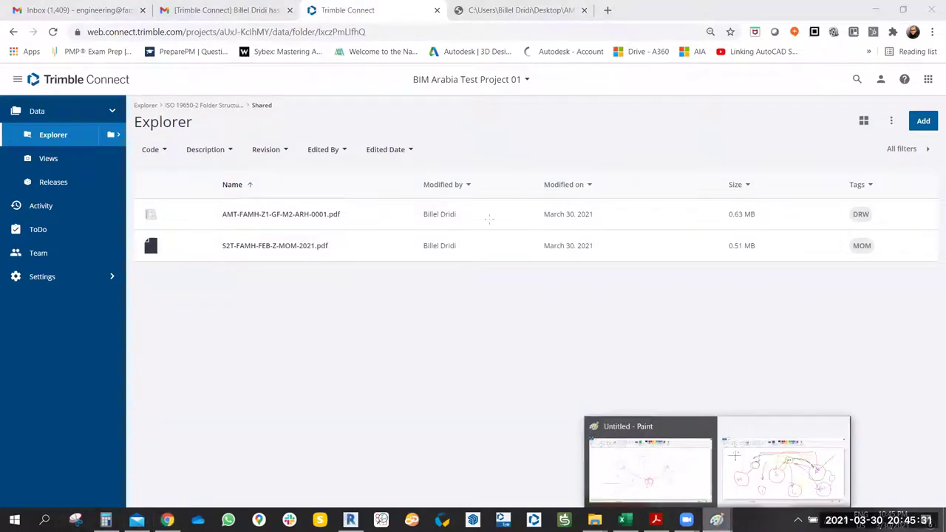
{"action": "left_click", "coordinate": [766, 472]}
{"action": "mouse_move", "coordinate": [637, 154]}
{"action": "left_mouse_down"}
{"action": "mouse_move", "coordinate": [639, 168]}
{"action": "mouse_move", "coordinate": [615, 189]}
{"action": "left_mouse_up"}
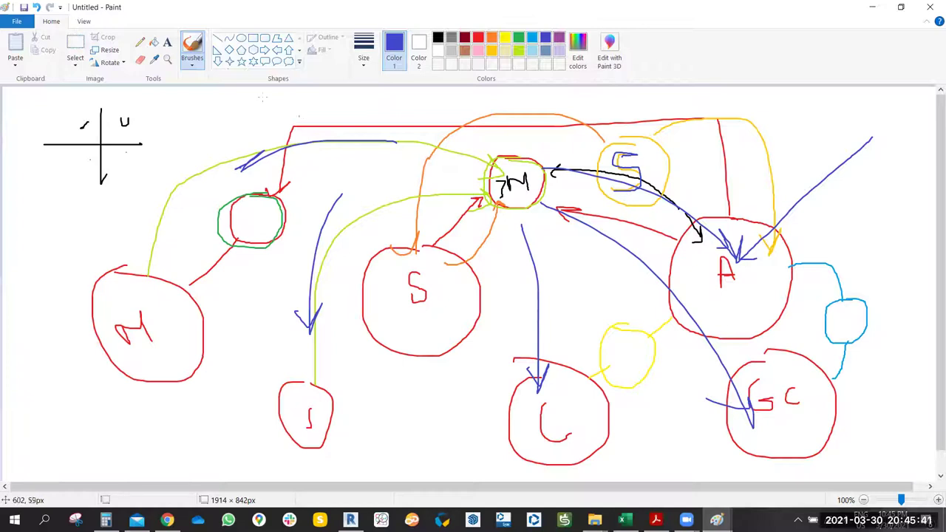
Step: Start a new blank picture in Paint, discarding the unsaved diagram
{"action": "left_click", "coordinate": [28, 25]}
{"action": "left_click", "coordinate": [28, 42]}
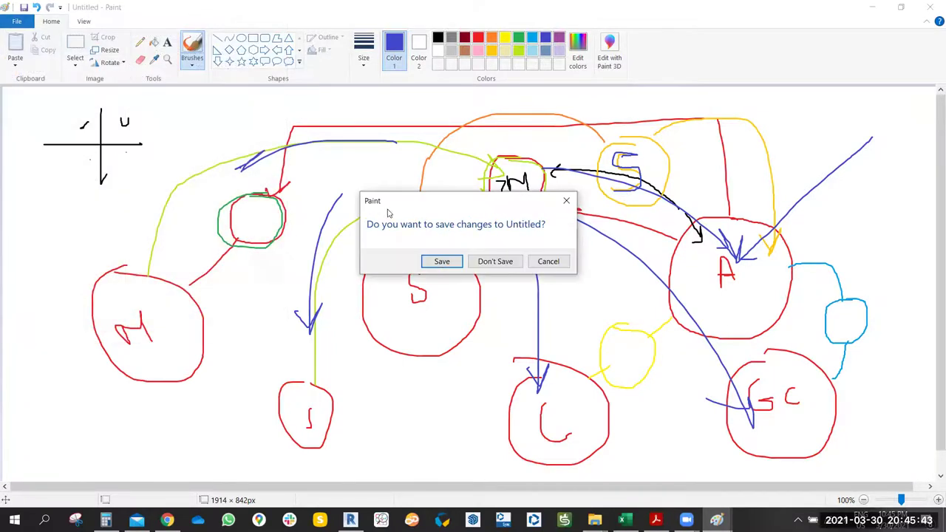
{"action": "left_click", "coordinate": [490, 261]}
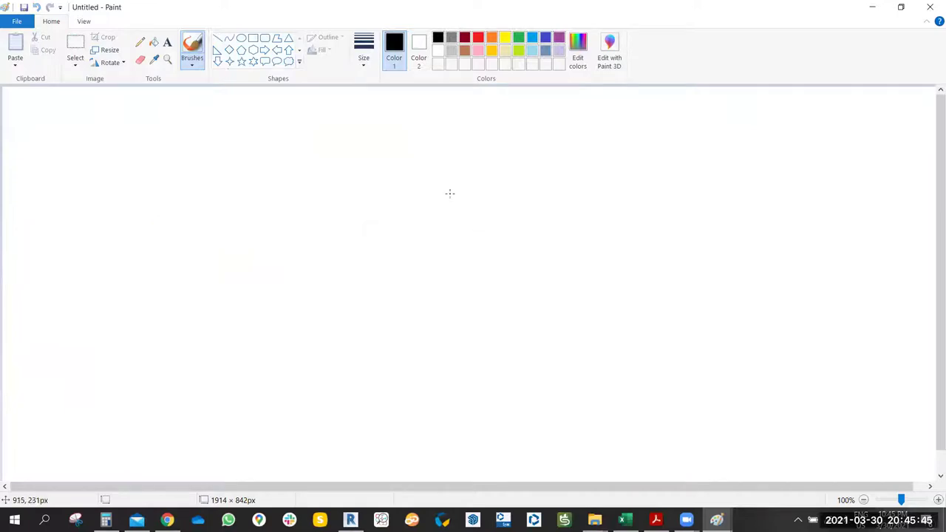
Step: Sketch a circled 5 with arrows leading to another 5 and curved arrows across the canvas
{"action": "mouse_move", "coordinate": [434, 135]}
{"action": "left_mouse_down"}
{"action": "mouse_move", "coordinate": [421, 138]}
{"action": "mouse_move", "coordinate": [431, 183]}
{"action": "mouse_move", "coordinate": [276, 377]}
{"action": "mouse_move", "coordinate": [246, 388]}
{"action": "mouse_move", "coordinate": [221, 423]}
{"action": "mouse_move", "coordinate": [236, 406]}
{"action": "left_mouse_up"}
{"action": "mouse_move", "coordinate": [458, 212]}
{"action": "left_mouse_down"}
{"action": "mouse_move", "coordinate": [629, 362]}
{"action": "mouse_move", "coordinate": [611, 368]}
{"action": "left_mouse_up"}
{"action": "mouse_move", "coordinate": [668, 379]}
{"action": "left_mouse_down"}
{"action": "mouse_move", "coordinate": [653, 405]}
{"action": "mouse_move", "coordinate": [652, 359]}
{"action": "mouse_move", "coordinate": [428, 310]}
{"action": "mouse_move", "coordinate": [448, 298]}
{"action": "left_mouse_up"}
{"action": "mouse_move", "coordinate": [191, 317]}
{"action": "left_mouse_down"}
{"action": "mouse_move", "coordinate": [414, 299]}
{"action": "mouse_move", "coordinate": [426, 289]}
{"action": "left_mouse_up"}
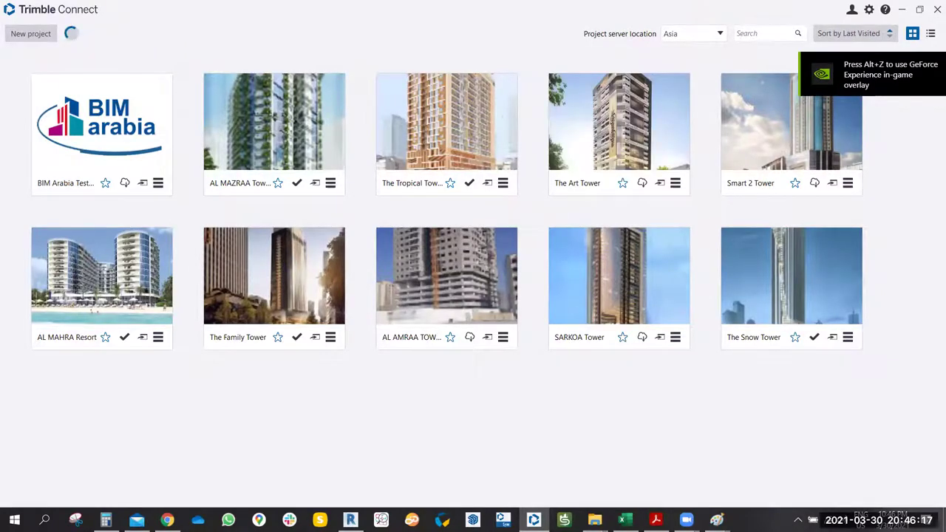
Step: Return to the web projects list, then refresh the desktop app's project library twice
{"action": "left_click", "coordinate": [167, 520]}
{"action": "left_click", "coordinate": [57, 88]}
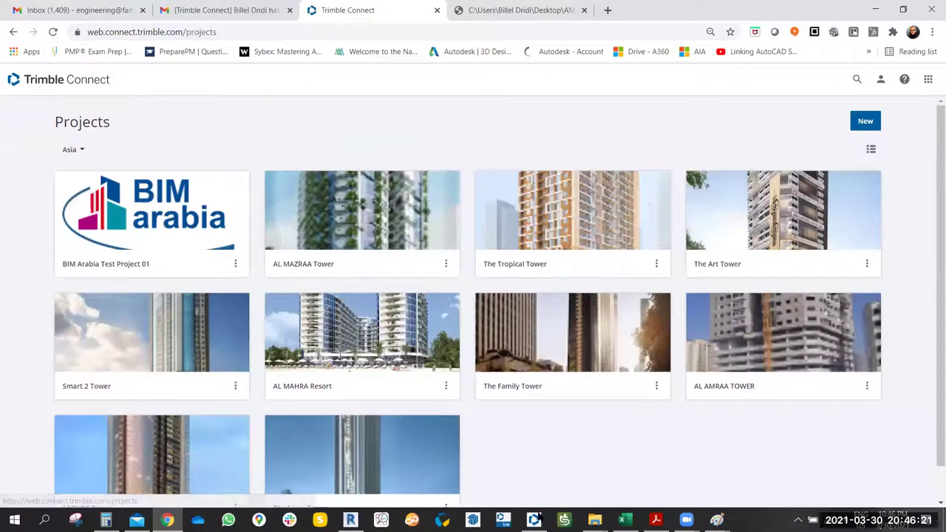
{"action": "left_click", "coordinate": [537, 519]}
{"action": "left_click", "coordinate": [503, 183]}
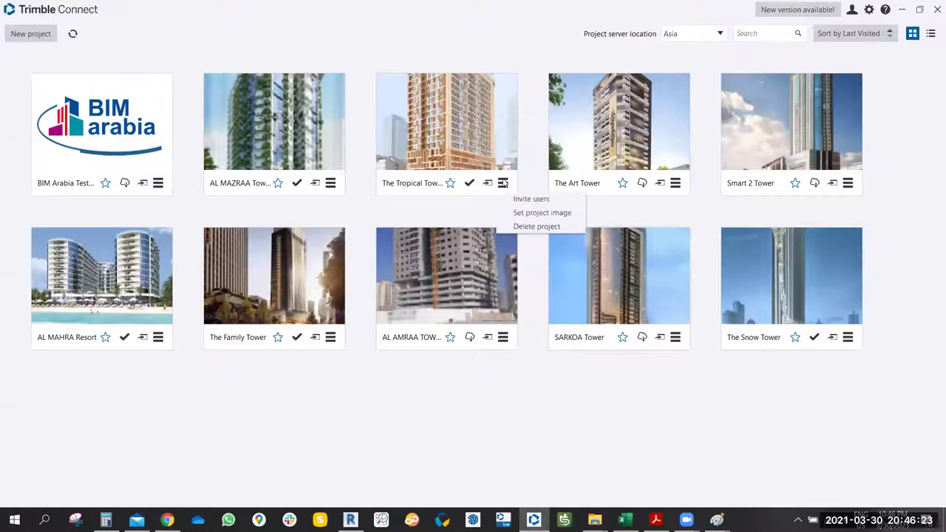
{"action": "left_click", "coordinate": [475, 208]}
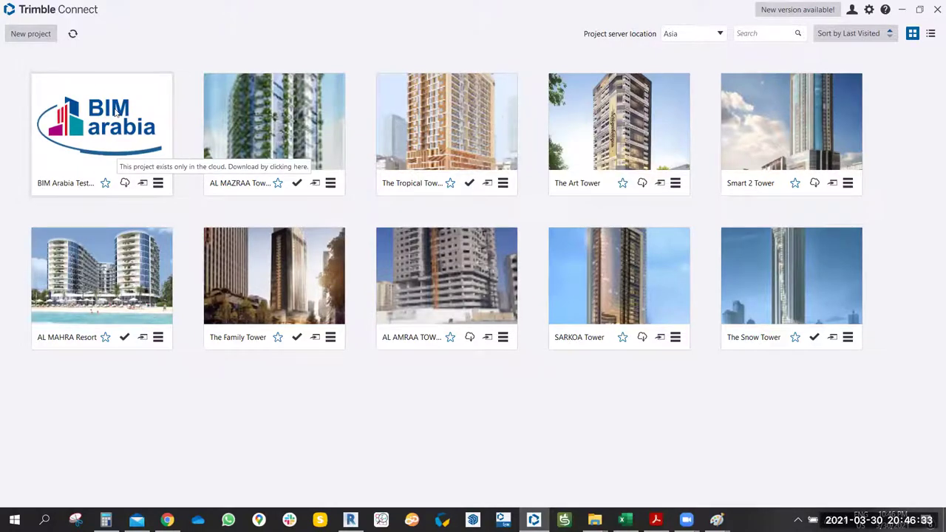
{"action": "left_click", "coordinate": [73, 35]}
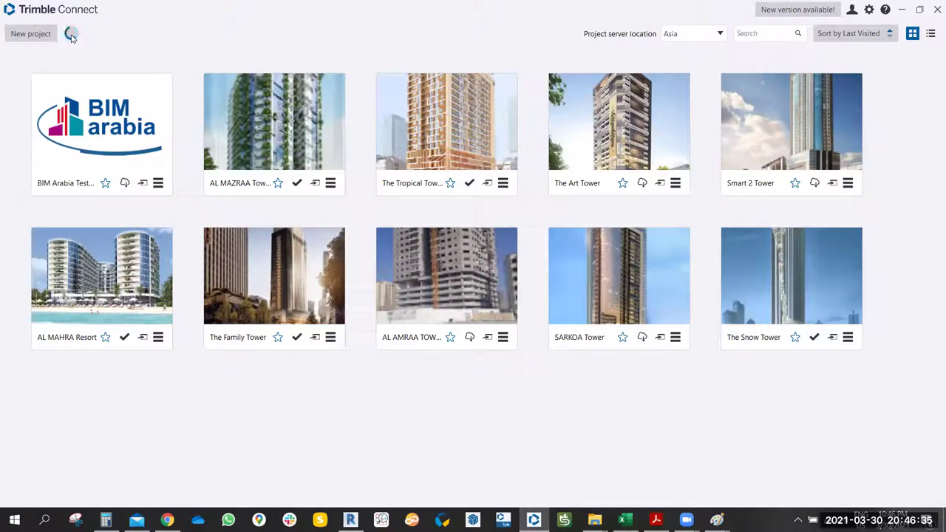
{"action": "left_click", "coordinate": [72, 35]}
Step: Open the DATA (D:) drive in File Explorer
{"action": "mouse_move", "coordinate": [595, 519]}
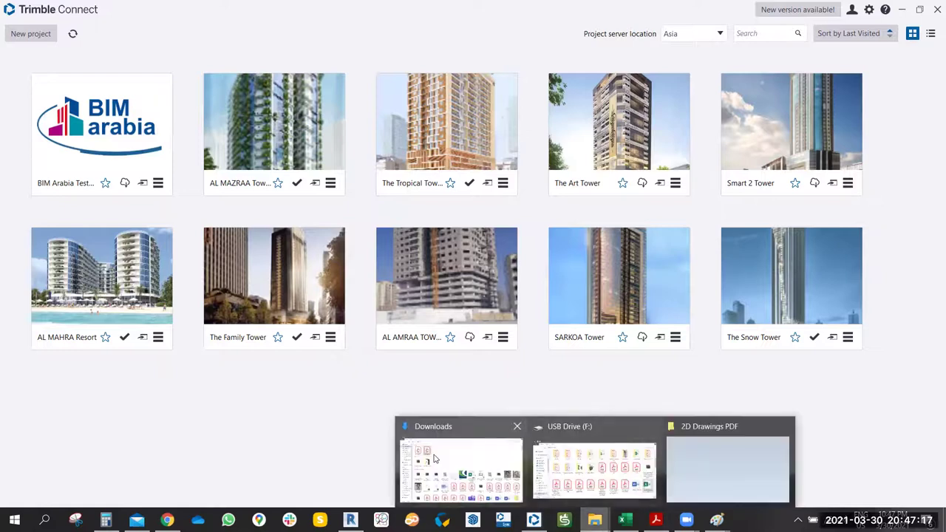
{"action": "left_click", "coordinate": [459, 458]}
{"action": "left_click", "coordinate": [58, 389]}
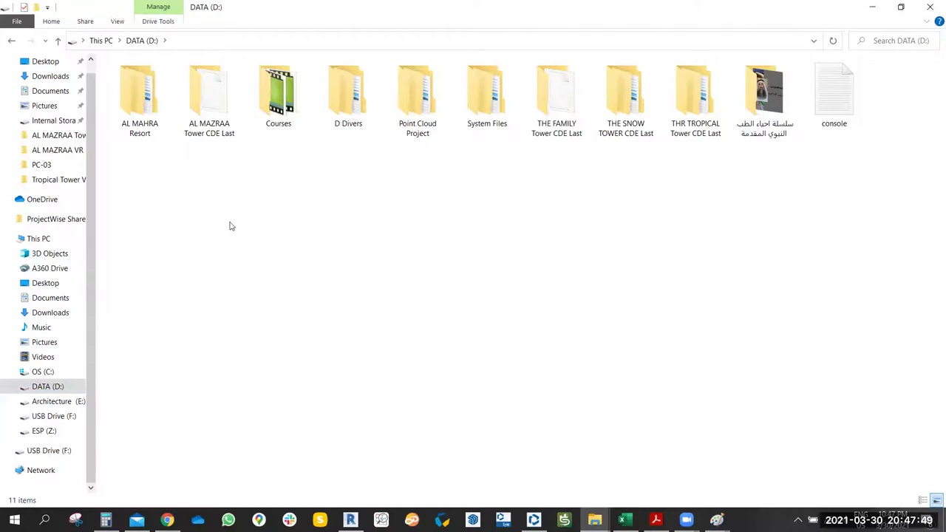
Step: Minimize the DATA (D:) File Explorer window
{"action": "left_click", "coordinate": [872, 7]}
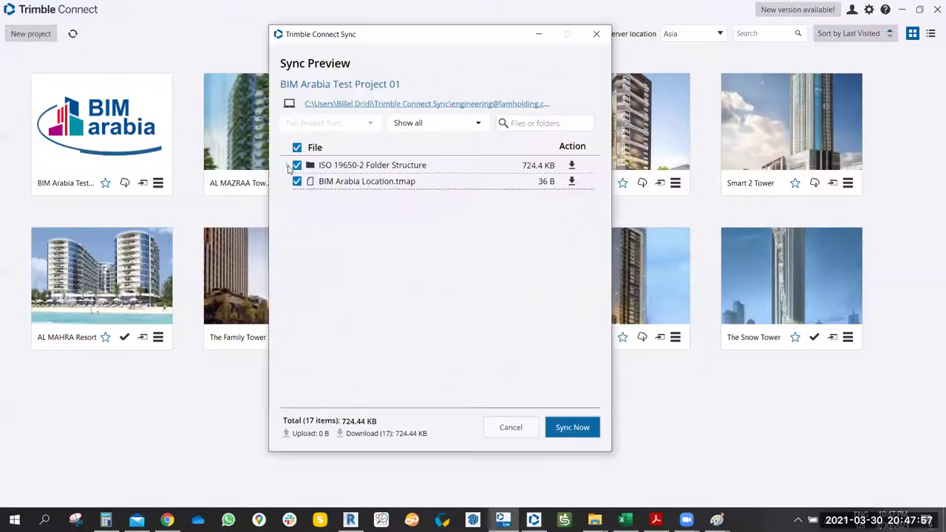
Step: Cancel the BIM Arabia Test Project 01 sync preview and scroll through the Projects list
{"action": "left_click", "coordinate": [510, 427]}
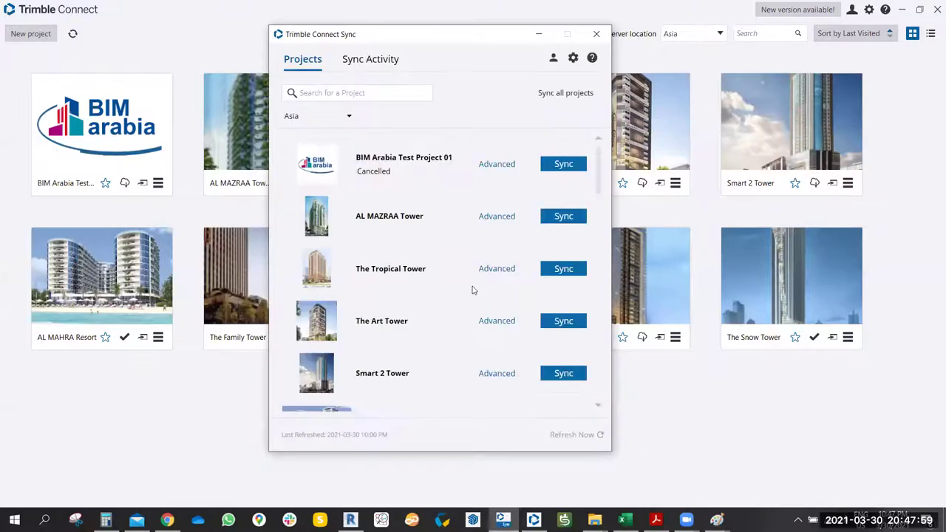
{"action": "scroll", "coordinate": [424, 356], "scroll_direction": "down", "scroll_amount": 3}
{"action": "scroll", "coordinate": [425, 356], "scroll_direction": "up", "scroll_amount": 2}
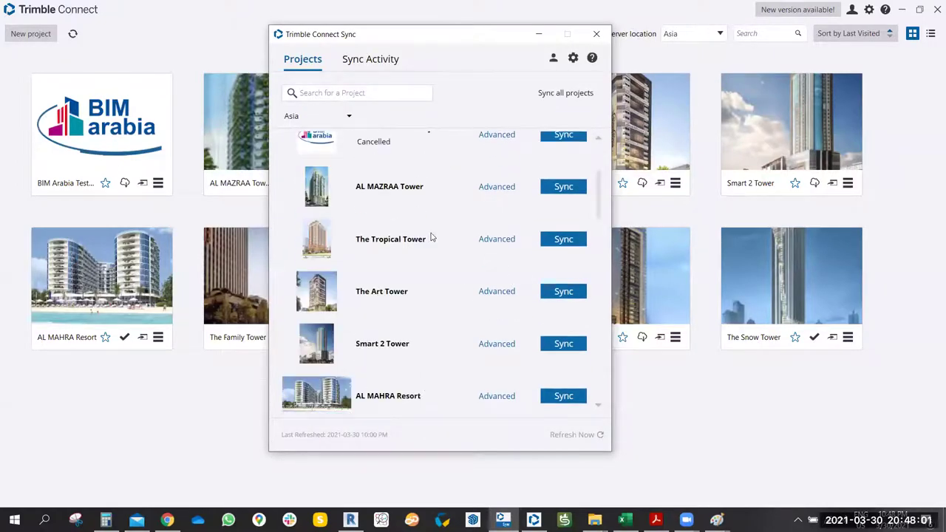
{"action": "scroll", "coordinate": [433, 237], "scroll_direction": "down", "scroll_amount": 4}
{"action": "scroll", "coordinate": [429, 236], "scroll_direction": "up", "scroll_amount": 3}
{"action": "scroll", "coordinate": [427, 237], "scroll_direction": "up", "scroll_amount": 2}
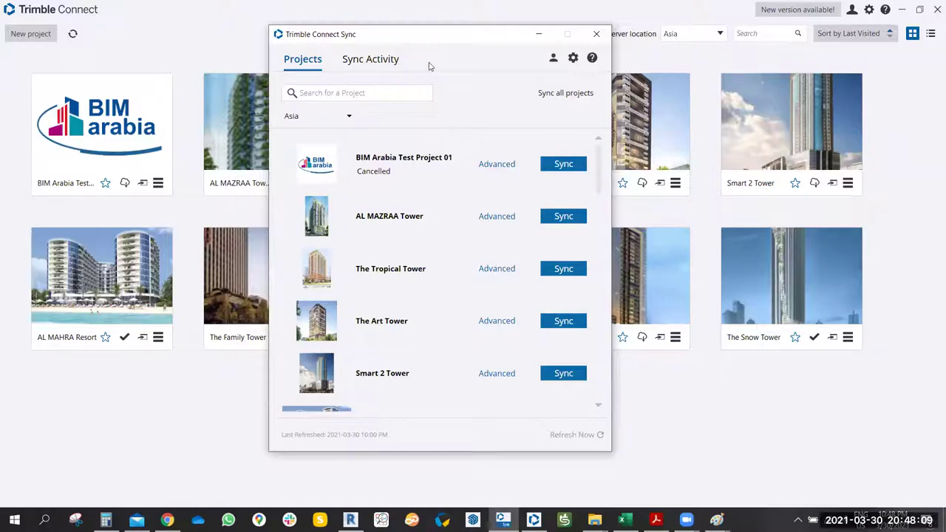
Step: Review the sync activity log, scrolling through its entries
{"action": "left_click", "coordinate": [384, 64]}
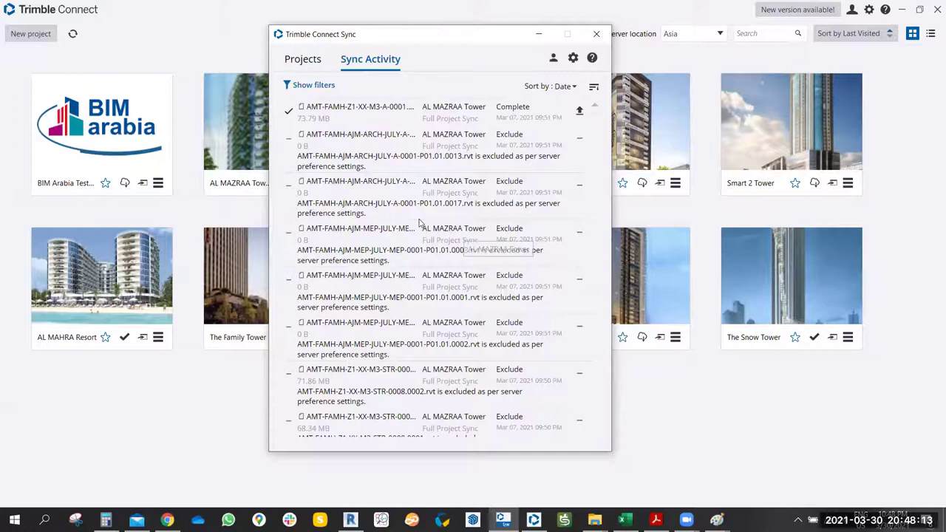
{"action": "scroll", "coordinate": [422, 217], "scroll_direction": "down", "scroll_amount": 5}
{"action": "scroll", "coordinate": [422, 217], "scroll_direction": "down", "scroll_amount": 5}
{"action": "scroll", "coordinate": [424, 221], "scroll_direction": "up", "scroll_amount": 4}
{"action": "scroll", "coordinate": [425, 220], "scroll_direction": "up", "scroll_amount": 5}
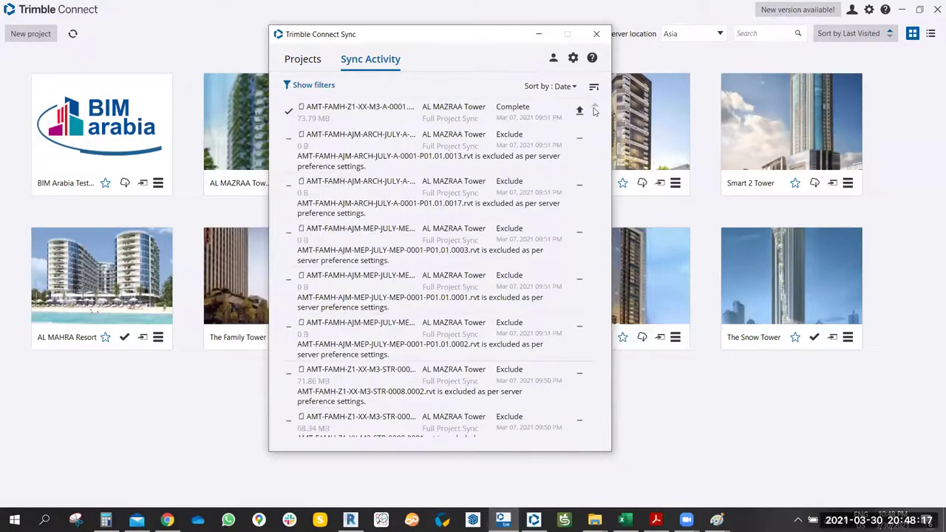
{"action": "scroll", "coordinate": [555, 221], "scroll_direction": "down", "scroll_amount": 5}
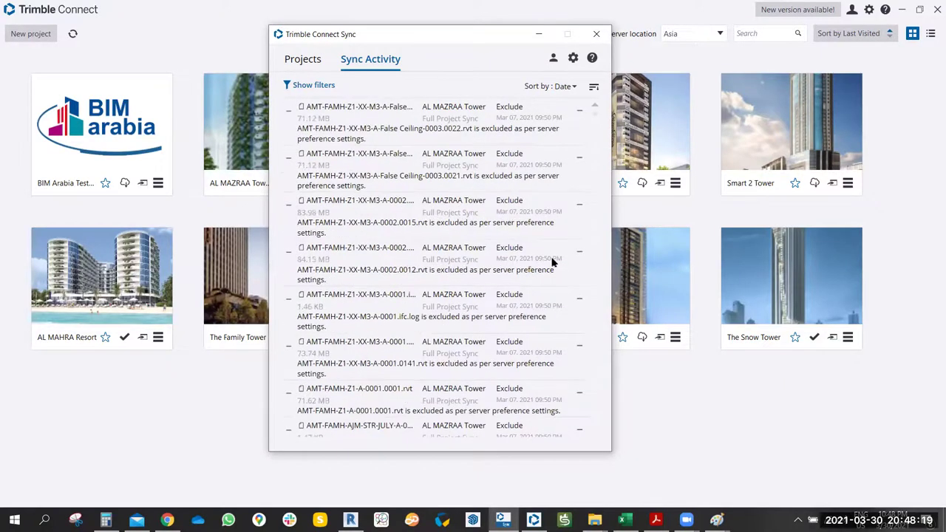
{"action": "scroll", "coordinate": [584, 296], "scroll_direction": "down", "scroll_amount": 10}
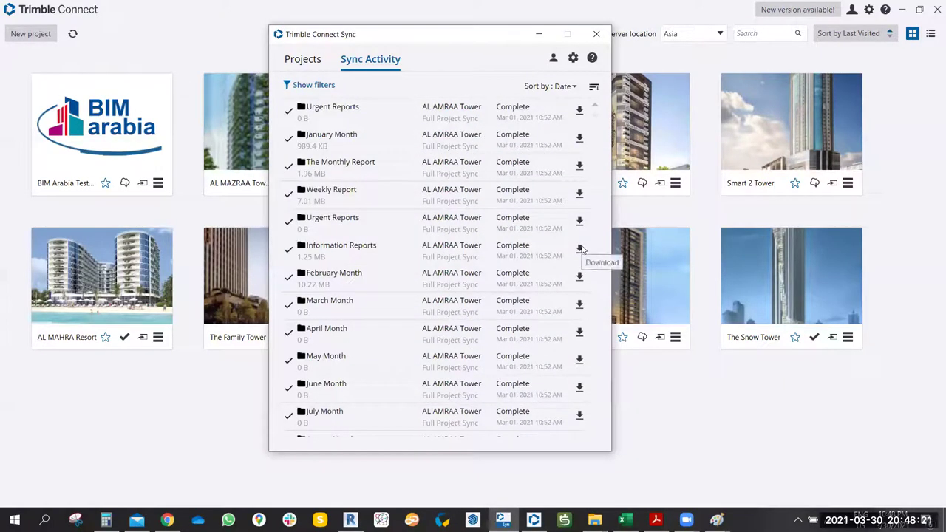
{"action": "scroll", "coordinate": [362, 135], "scroll_direction": "up", "scroll_amount": 10}
{"action": "scroll", "coordinate": [376, 131], "scroll_direction": "up", "scroll_amount": 5}
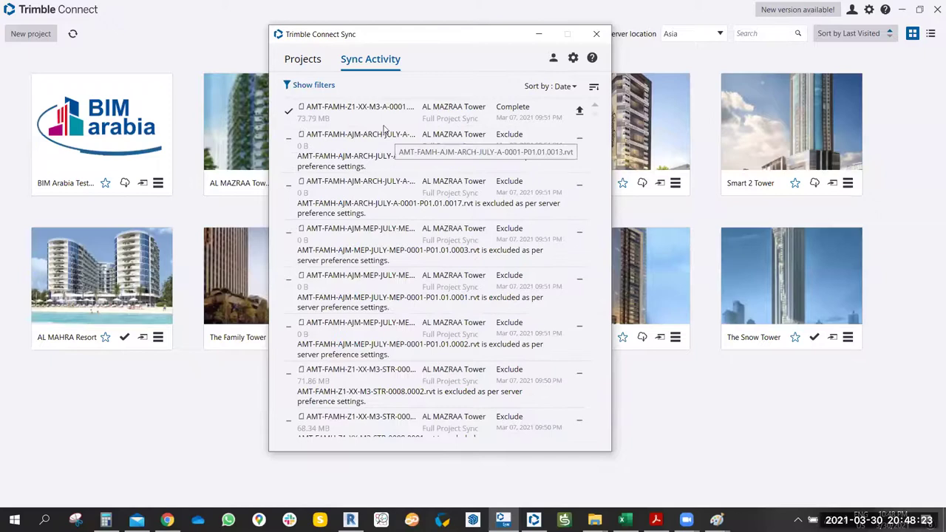
Step: On the Projects tab, check the North America and then Europe server regions
{"action": "left_click", "coordinate": [316, 65]}
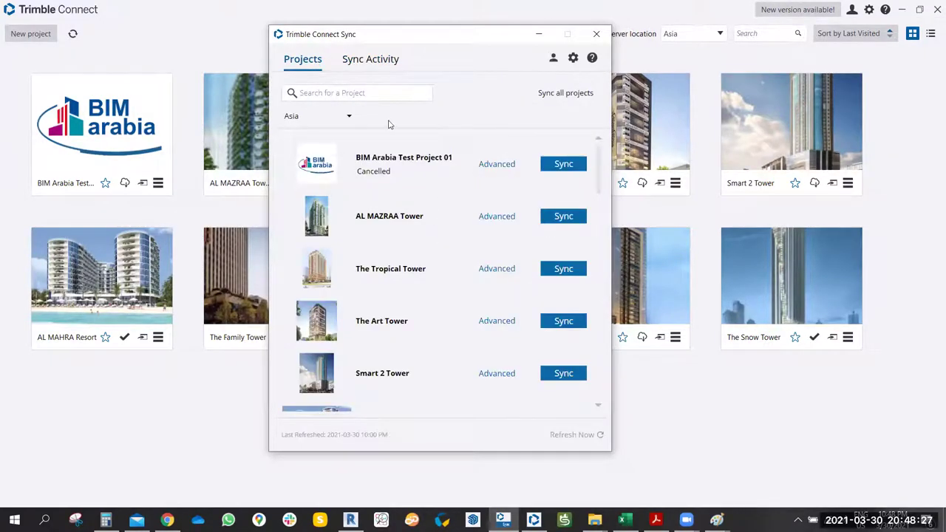
{"action": "left_click", "coordinate": [349, 119]}
{"action": "left_click", "coordinate": [349, 119]}
{"action": "left_click", "coordinate": [349, 118]}
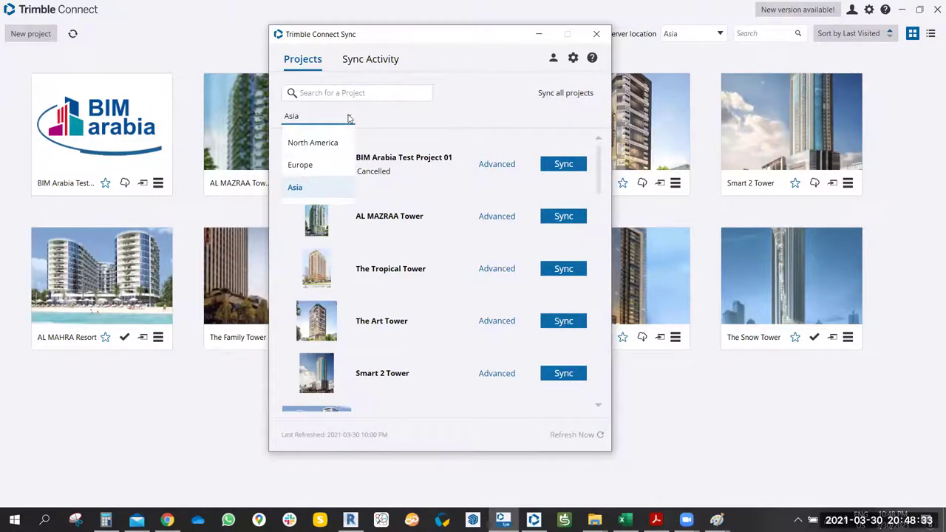
{"action": "left_click", "coordinate": [319, 144]}
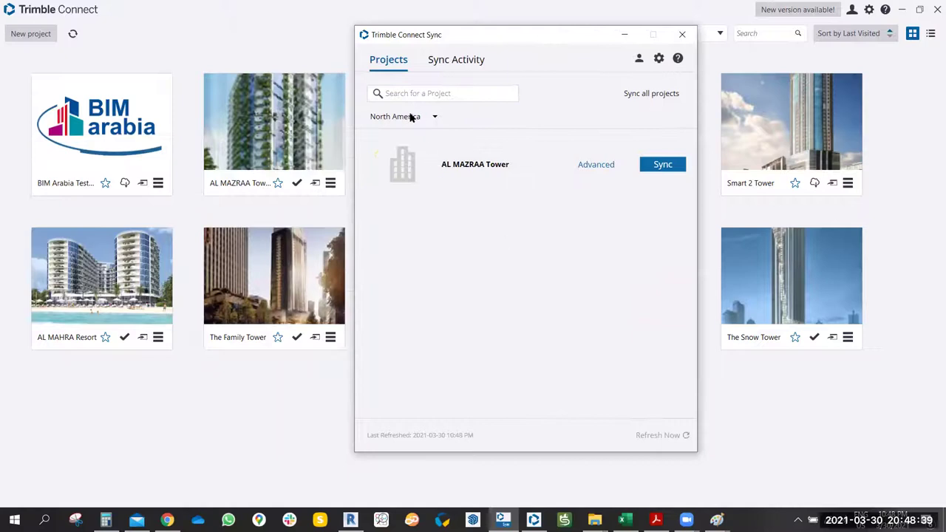
{"action": "left_click_drag", "start_coordinate": [515, 41], "coordinate": [412, 41]}
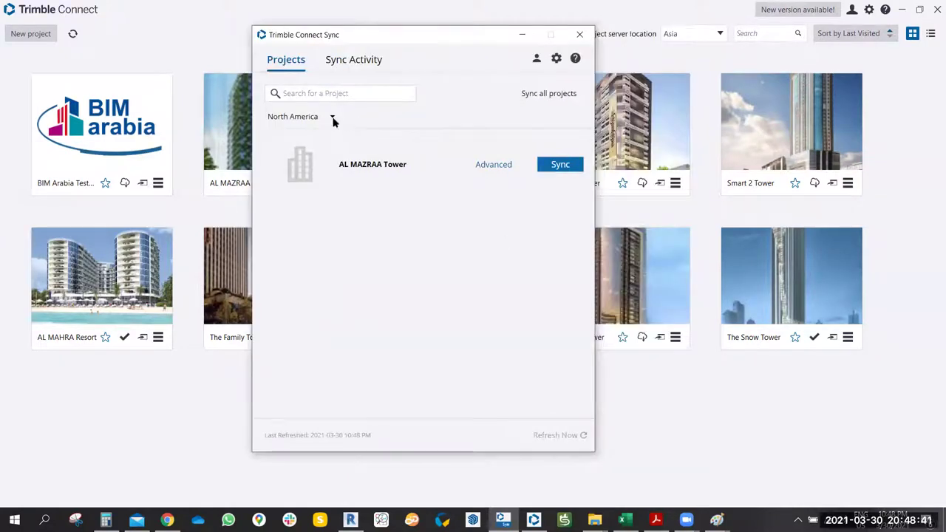
{"action": "left_click", "coordinate": [332, 118]}
{"action": "left_click", "coordinate": [285, 165]}
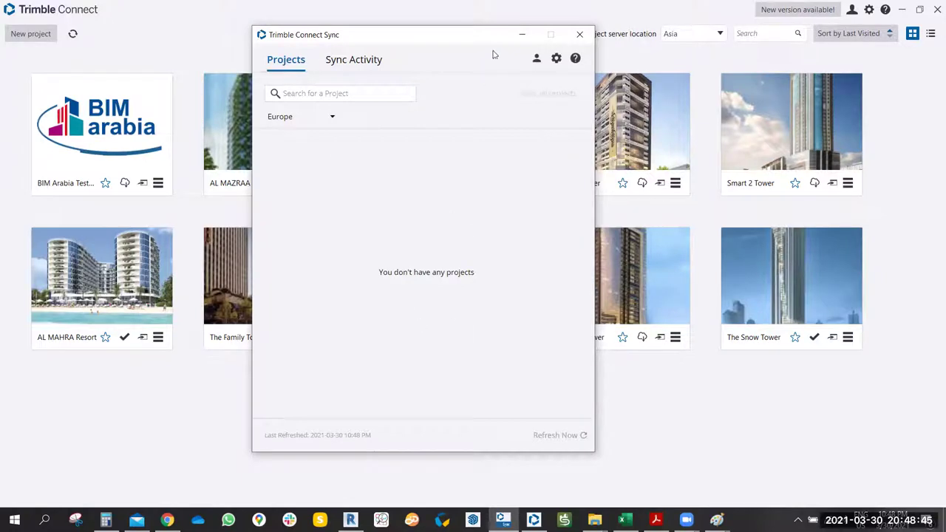
Step: Switch the region back to Asia, browse its projects and refresh the list
{"action": "mouse_move", "coordinate": [476, 40]}
{"action": "left_mouse_down"}
{"action": "mouse_move", "coordinate": [438, 65]}
{"action": "mouse_move", "coordinate": [493, 42]}
{"action": "left_mouse_up"}
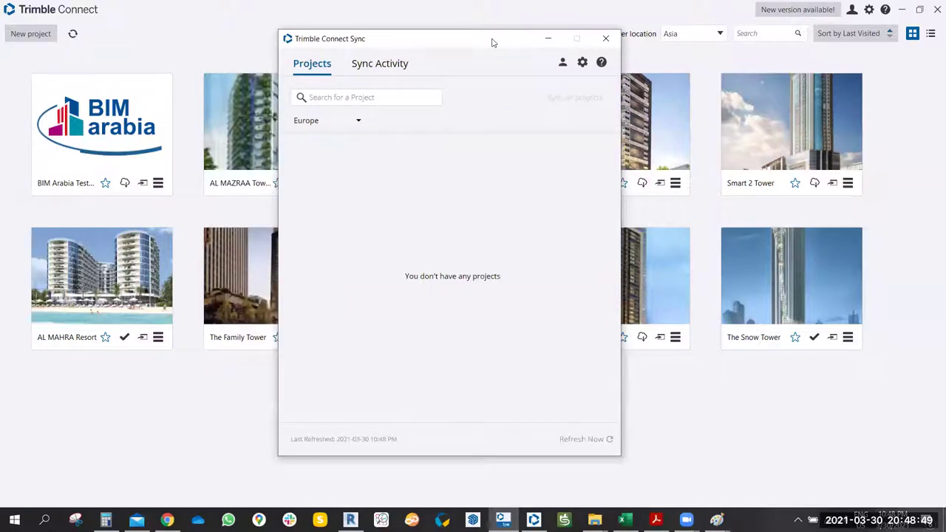
{"action": "left_click", "coordinate": [358, 122]}
{"action": "left_click", "coordinate": [305, 192]}
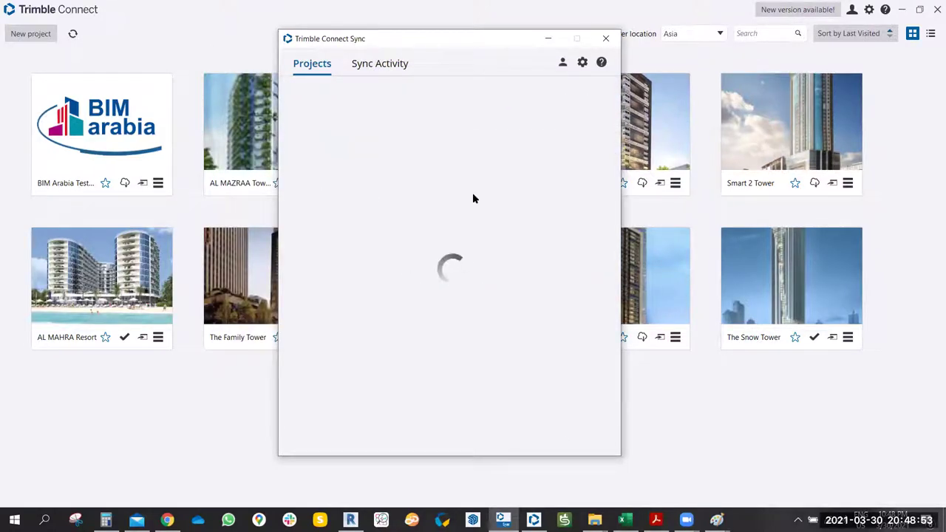
{"action": "scroll", "coordinate": [419, 269], "scroll_direction": "down", "scroll_amount": 2}
{"action": "scroll", "coordinate": [422, 272], "scroll_direction": "down", "scroll_amount": 3}
{"action": "scroll", "coordinate": [437, 268], "scroll_direction": "up", "scroll_amount": 5}
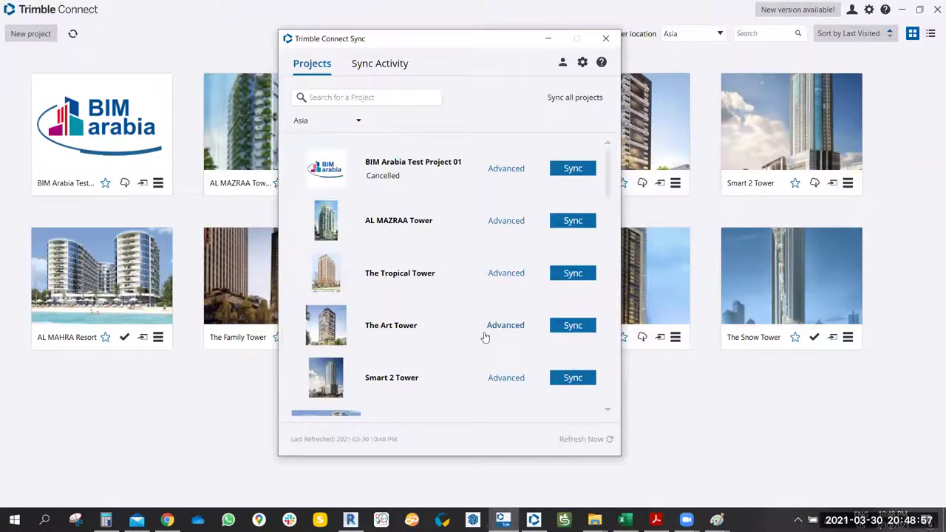
{"action": "scroll", "coordinate": [448, 272], "scroll_direction": "down", "scroll_amount": 5}
{"action": "scroll", "coordinate": [433, 271], "scroll_direction": "up", "scroll_amount": 4}
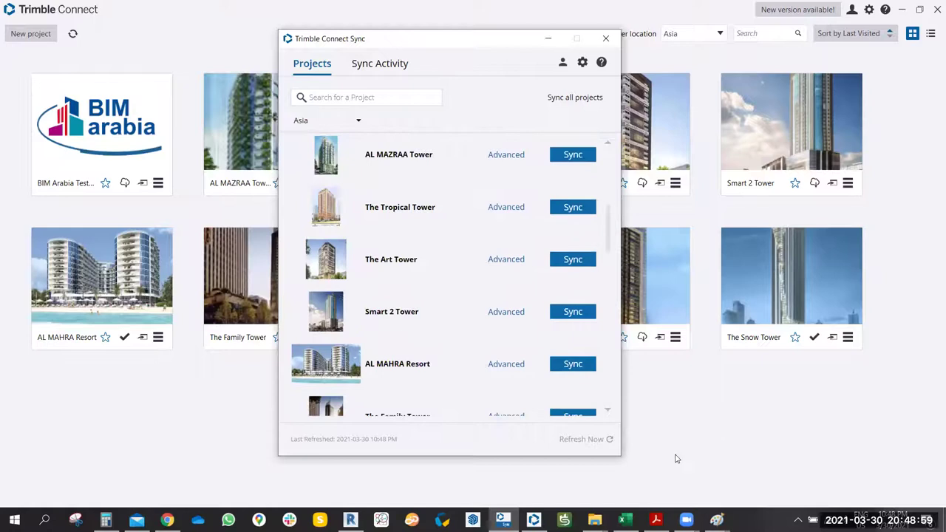
{"action": "left_click", "coordinate": [581, 439]}
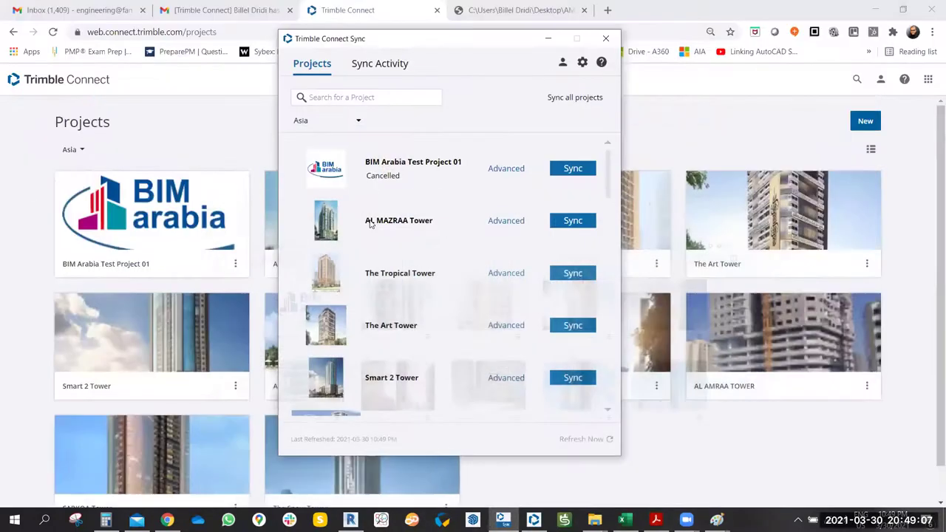
{"action": "left_click_drag", "start_coordinate": [490, 42], "coordinate": [458, 47]}
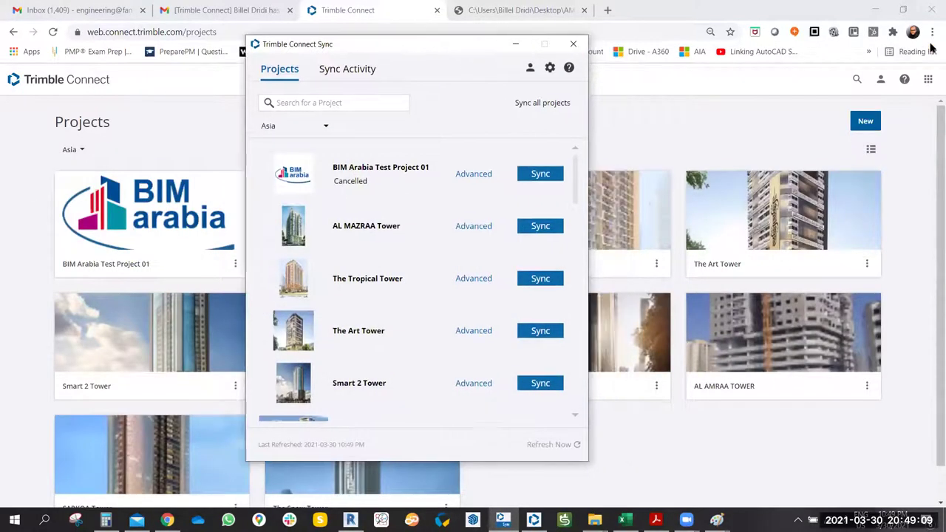
{"action": "left_click", "coordinate": [933, 32]}
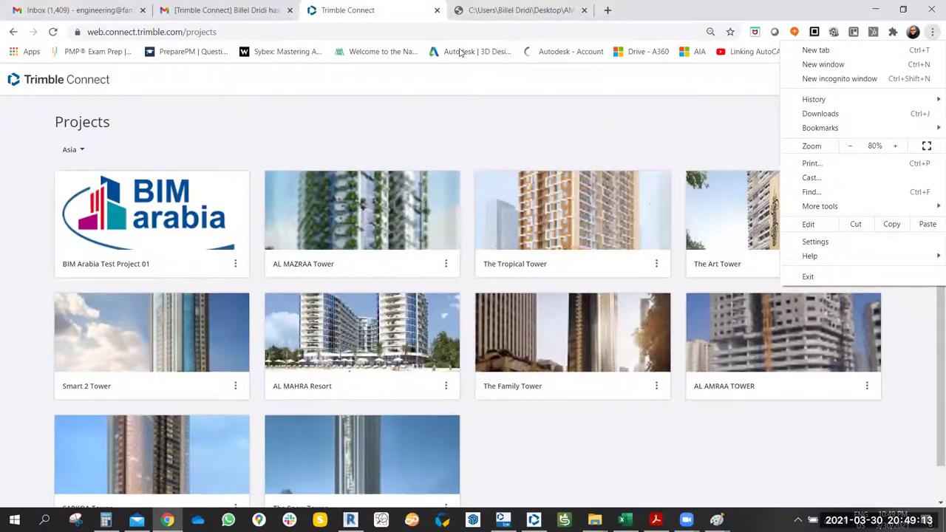
{"action": "left_click", "coordinate": [553, 421]}
{"action": "left_click", "coordinate": [553, 418]}
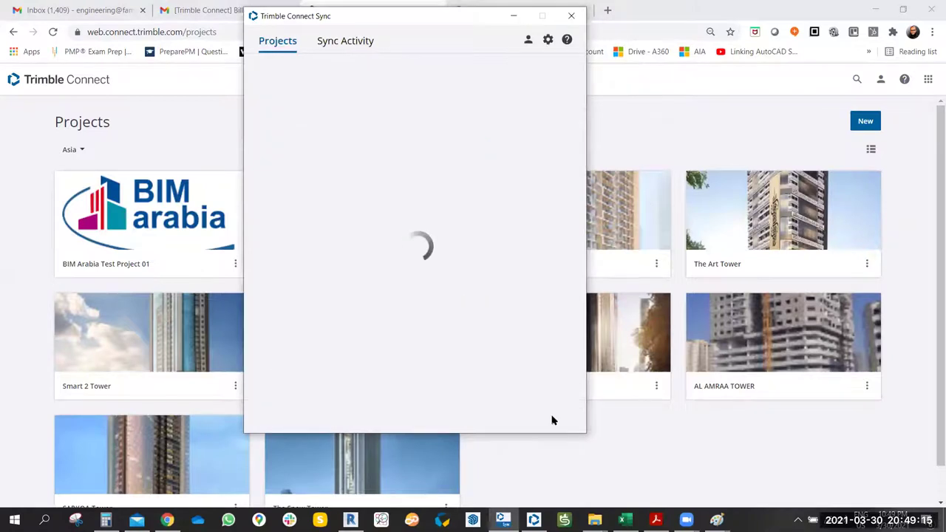
{"action": "scroll", "coordinate": [392, 214], "scroll_direction": "down", "scroll_amount": 3}
{"action": "scroll", "coordinate": [374, 343], "scroll_direction": "down", "scroll_amount": 1}
{"action": "scroll", "coordinate": [375, 344], "scroll_direction": "up", "scroll_amount": 2}
{"action": "scroll", "coordinate": [377, 347], "scroll_direction": "up", "scroll_amount": 3}
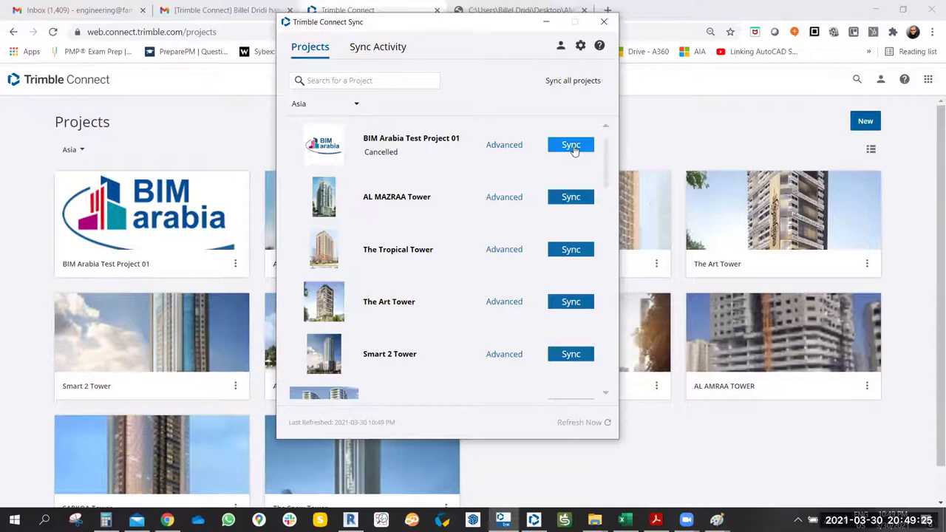
{"action": "left_click", "coordinate": [575, 150]}
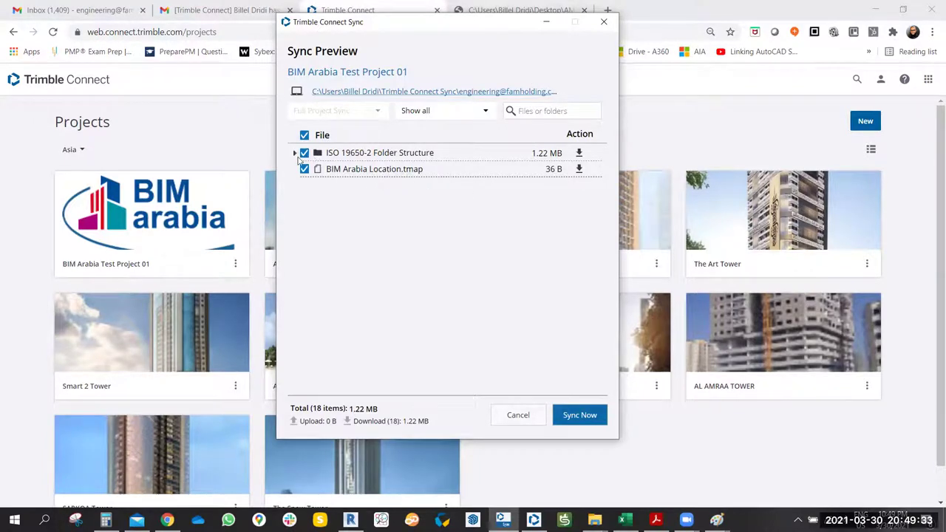
{"action": "left_click", "coordinate": [293, 153]}
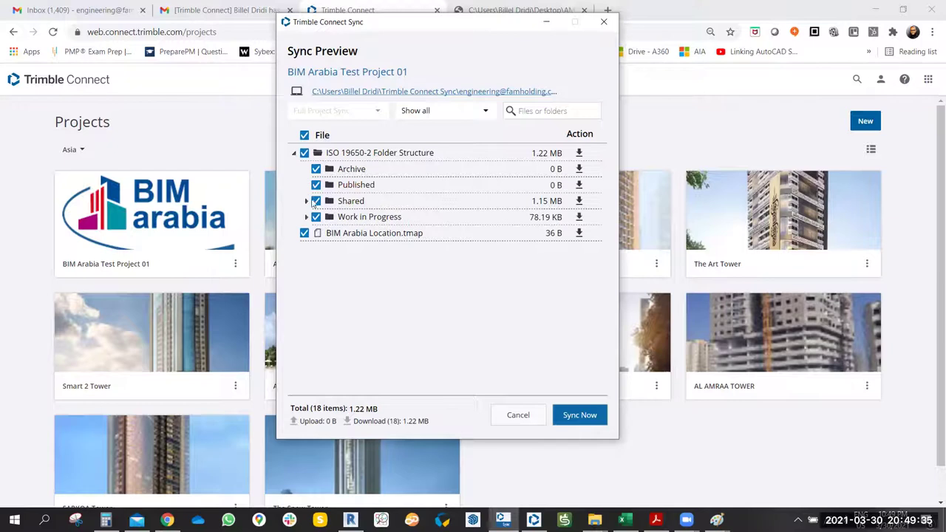
{"action": "left_click", "coordinate": [306, 201]}
{"action": "left_click", "coordinate": [306, 249]}
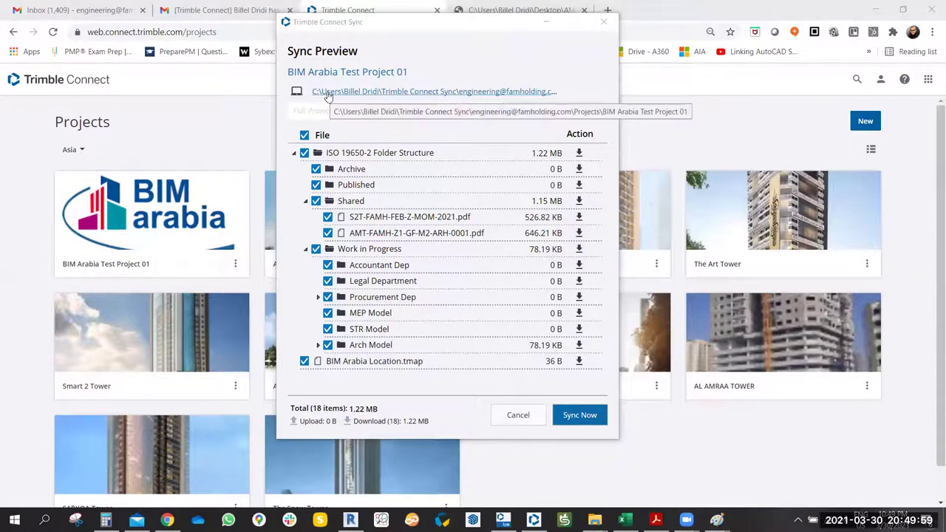
{"action": "left_click", "coordinate": [534, 414]}
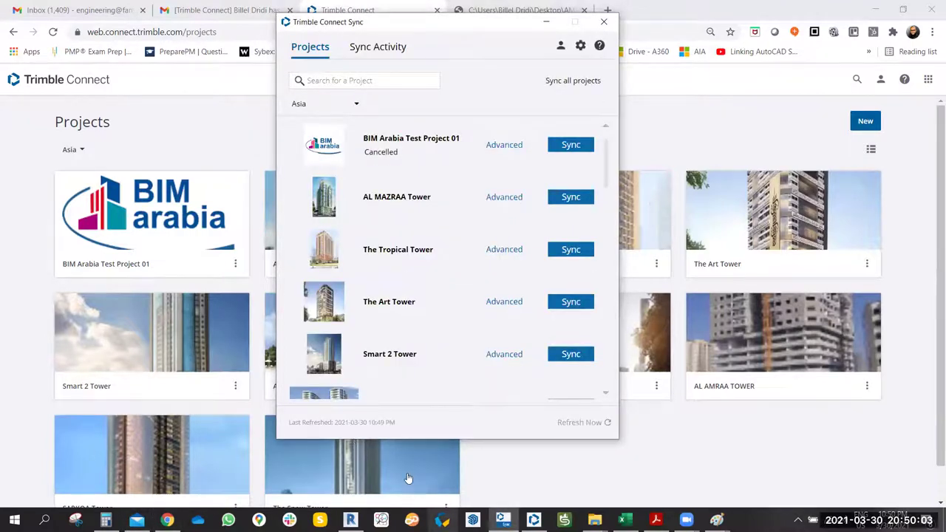
{"action": "left_click", "coordinate": [595, 520]}
{"action": "left_click", "coordinate": [449, 455]}
Step: Create a new folder named BIM ARABIA TEST PROJECT CDE on the DATA (D:) drive
{"action": "right_click", "coordinate": [316, 190]}
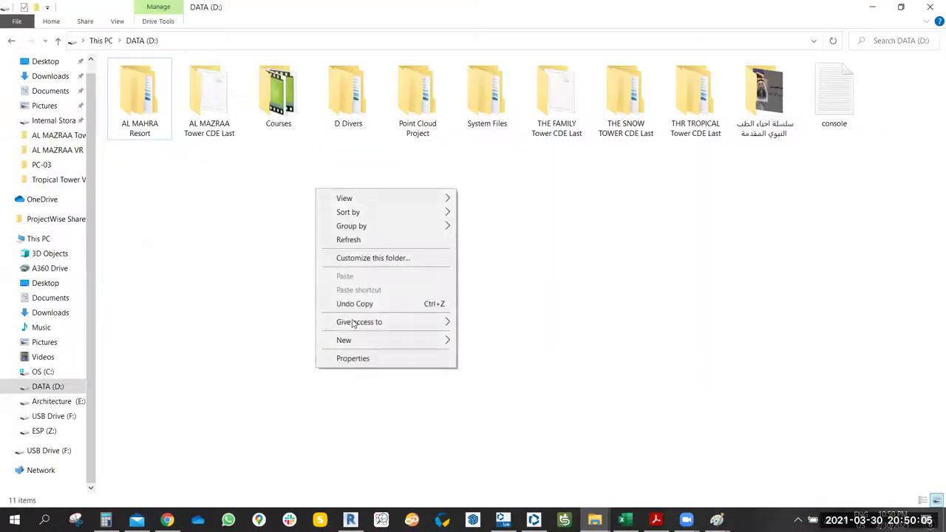
{"action": "left_click", "coordinate": [471, 343]}
{"action": "right_click", "coordinate": [366, 254]}
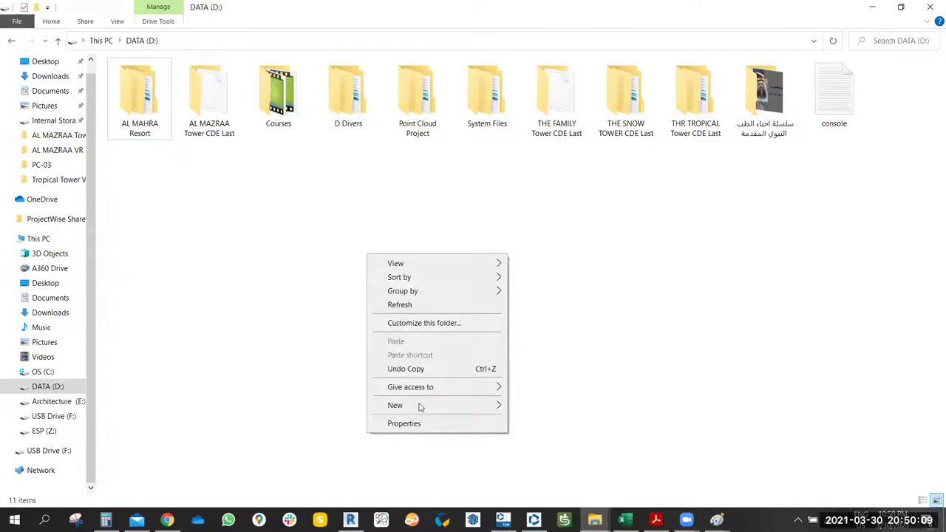
{"action": "mouse_move", "coordinate": [422, 405]}
{"action": "left_click", "coordinate": [541, 242]}
{"action": "type", "text": "BIM ARABIA TEST PROJECT CDE"}
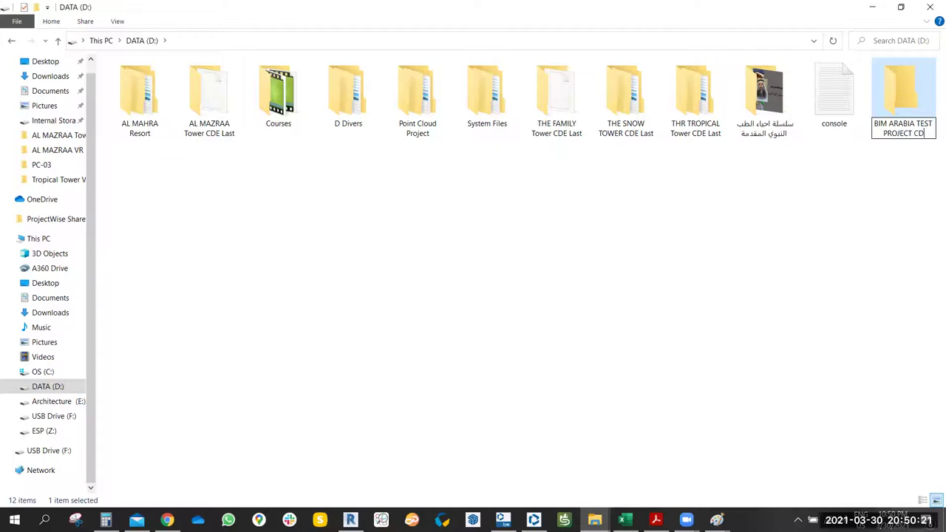
{"action": "left_click", "coordinate": [458, 260]}
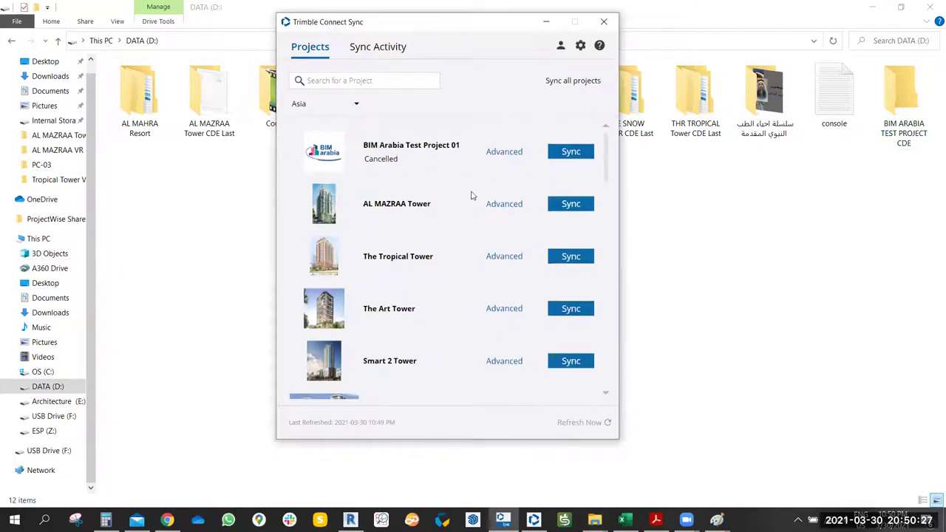
Step: Open Advanced settings for BIM Arabia Test Project 01 and edit its Full Project Sync schedule
{"action": "left_click", "coordinate": [504, 150]}
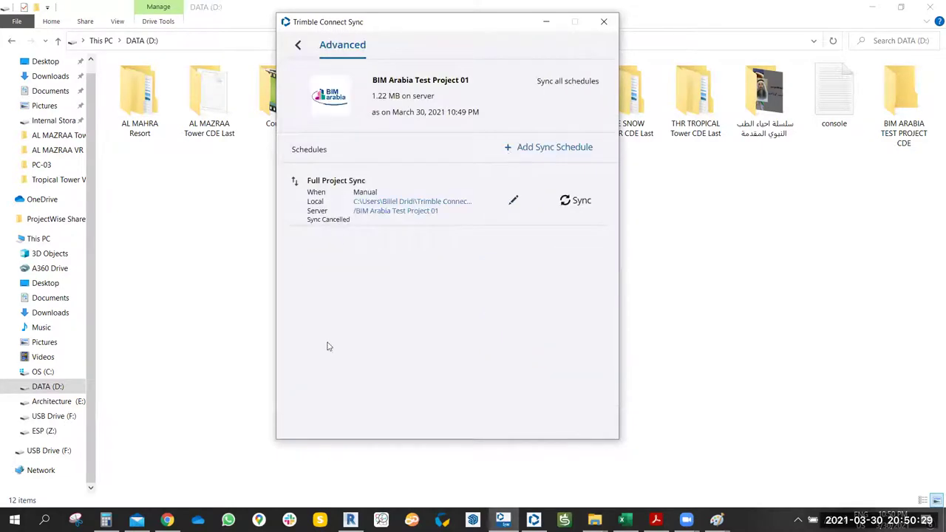
{"action": "left_click", "coordinate": [515, 202]}
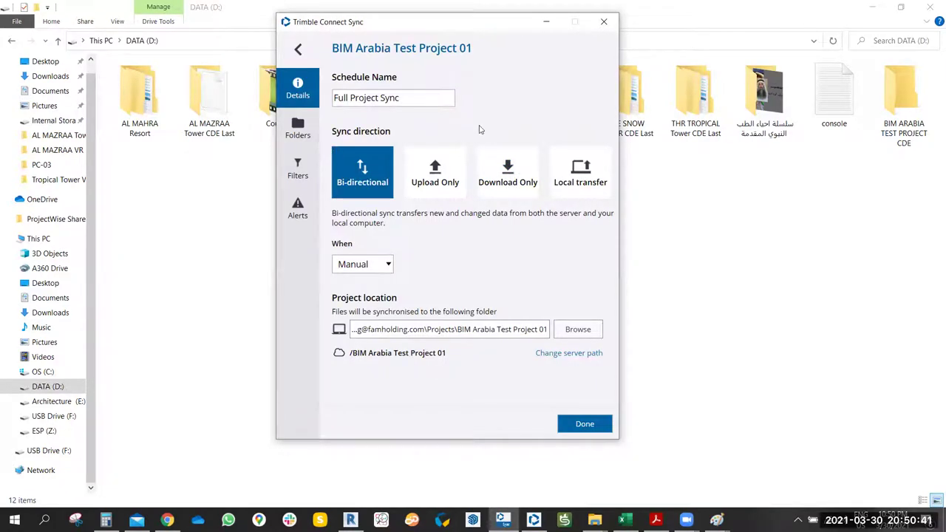
{"action": "left_click_drag", "start_coordinate": [371, 99], "coordinate": [491, 105]}
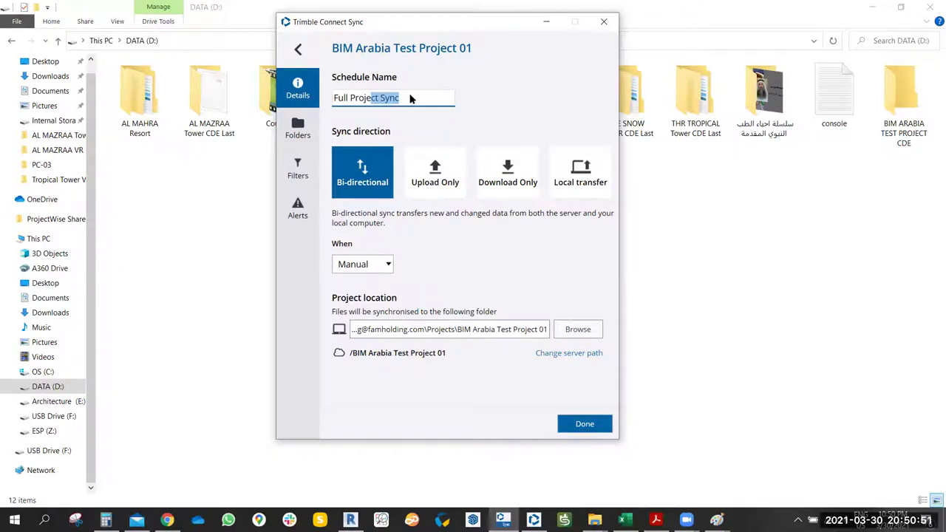
Step: Review the schedule's Folders, Filters and Alerts tabs, leaving the local-sync checkbox unchanged
{"action": "left_click", "coordinate": [296, 135]}
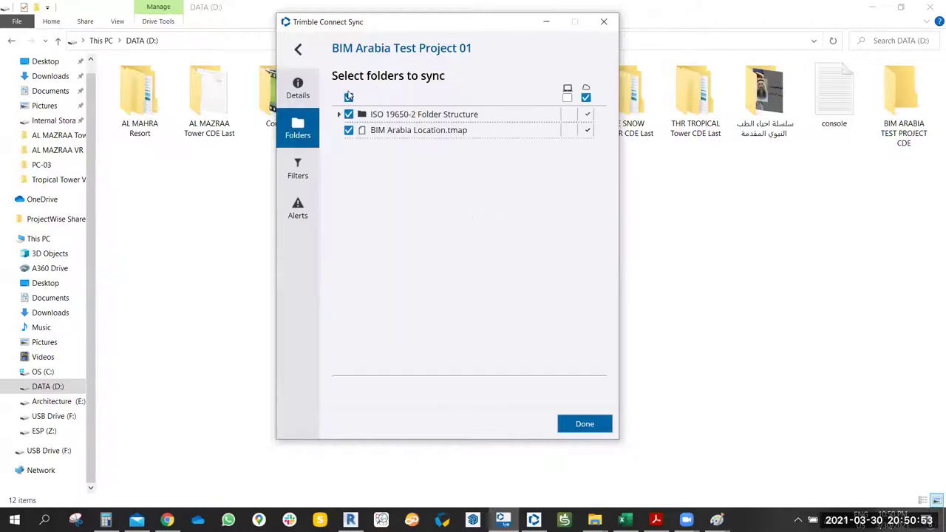
{"action": "left_click", "coordinate": [567, 98]}
{"action": "left_click", "coordinate": [567, 98]}
{"action": "left_click", "coordinate": [298, 167]}
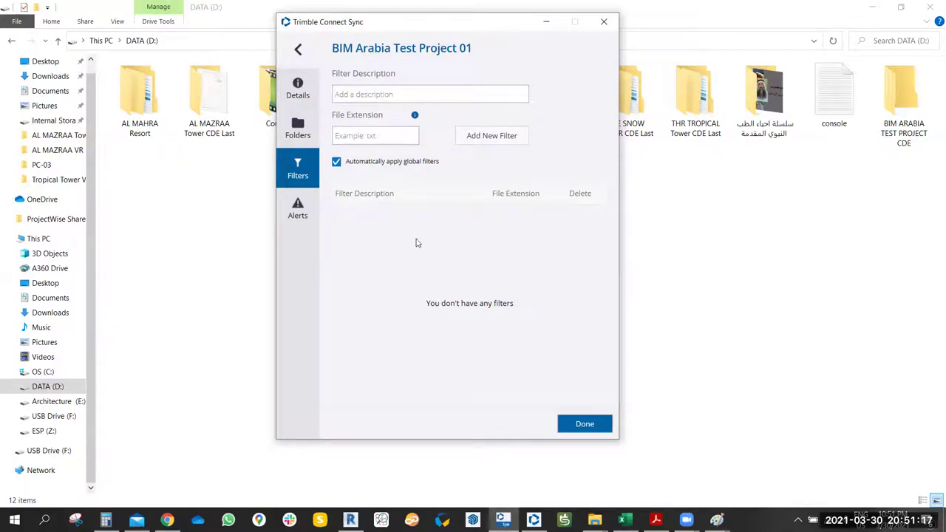
{"action": "left_click", "coordinate": [303, 211]}
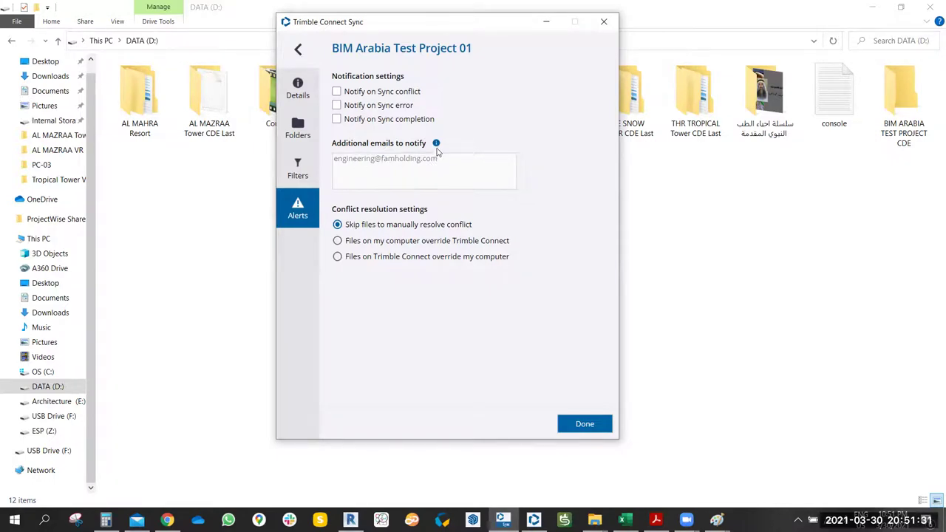
{"action": "mouse_move", "coordinate": [436, 145]}
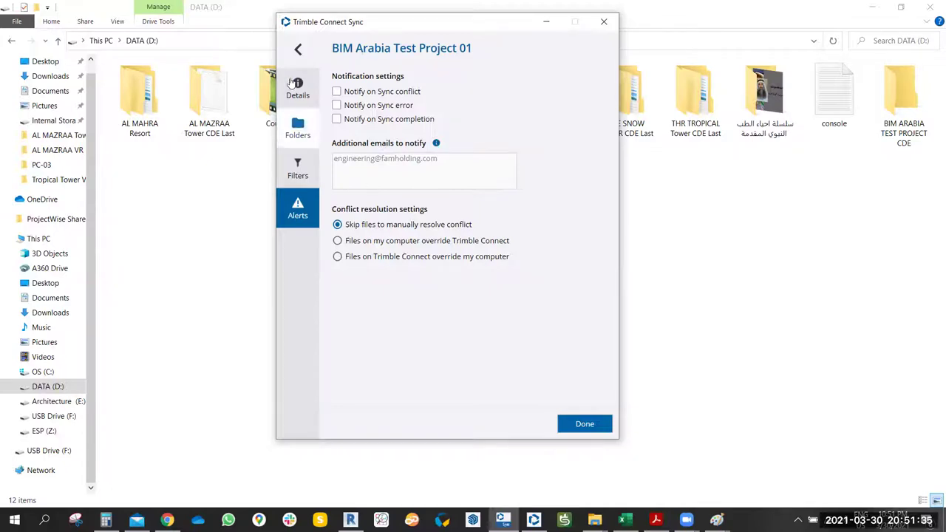
{"action": "left_click", "coordinate": [293, 85]}
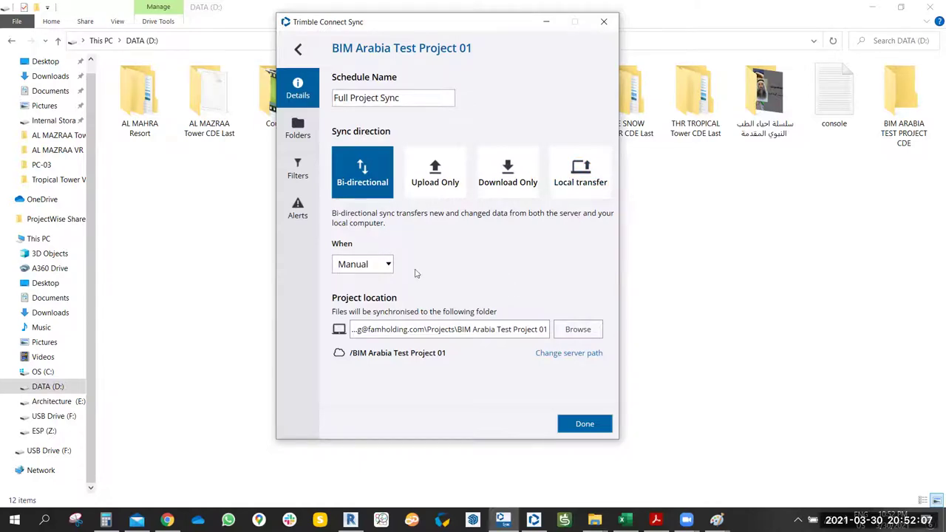
{"action": "left_click", "coordinate": [388, 264]}
{"action": "left_click", "coordinate": [389, 266]}
{"action": "left_click", "coordinate": [389, 266]}
{"action": "left_click", "coordinate": [389, 266]}
{"action": "left_click", "coordinate": [389, 267]}
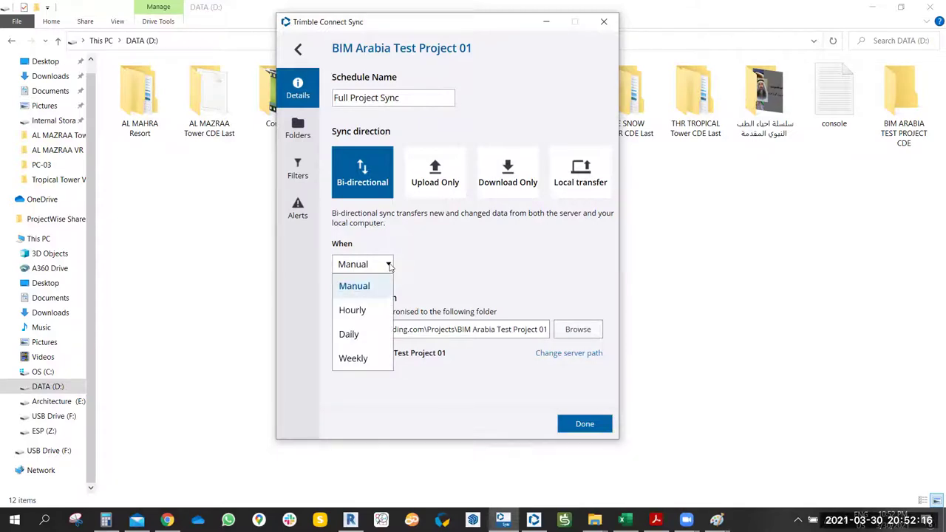
{"action": "left_click", "coordinate": [362, 311]}
{"action": "left_click", "coordinate": [463, 267]}
{"action": "left_click", "coordinate": [466, 266]}
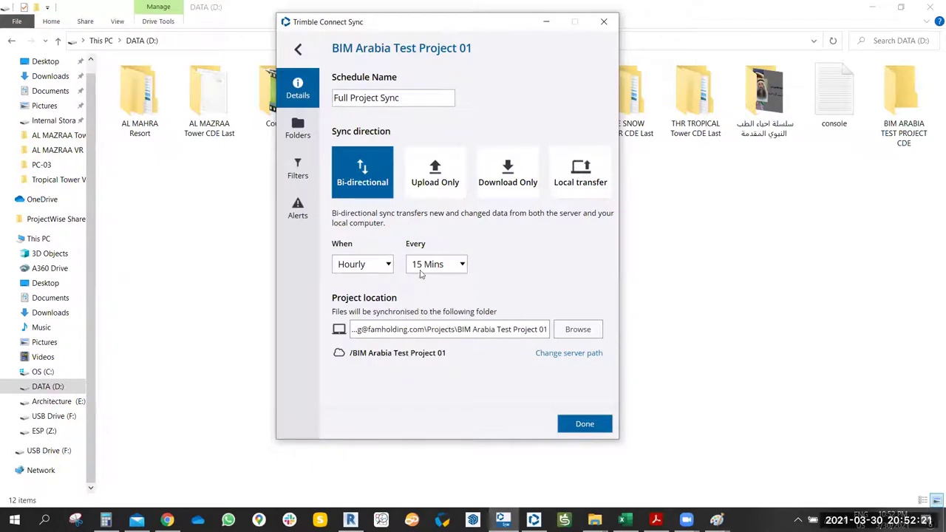
{"action": "left_click", "coordinate": [387, 264]}
{"action": "left_click", "coordinate": [358, 335]}
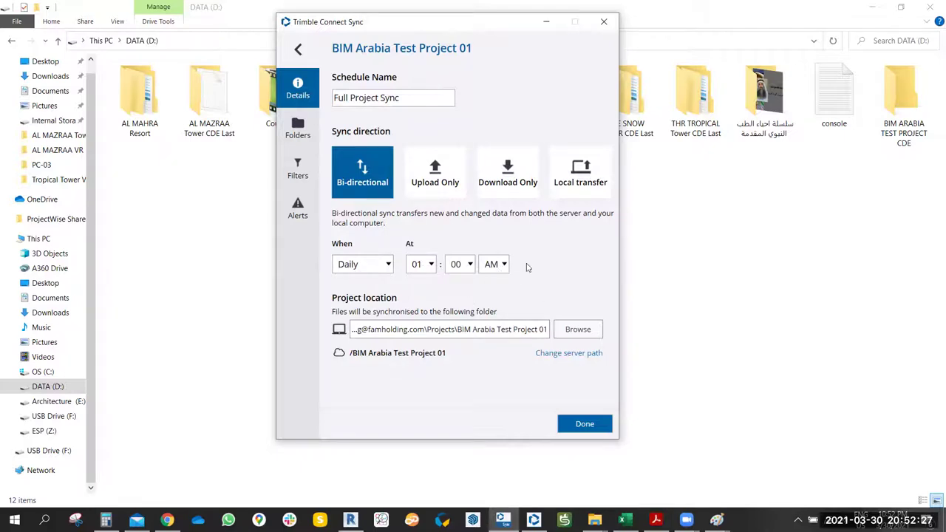
{"action": "left_click", "coordinate": [393, 266]}
{"action": "left_click", "coordinate": [364, 357]}
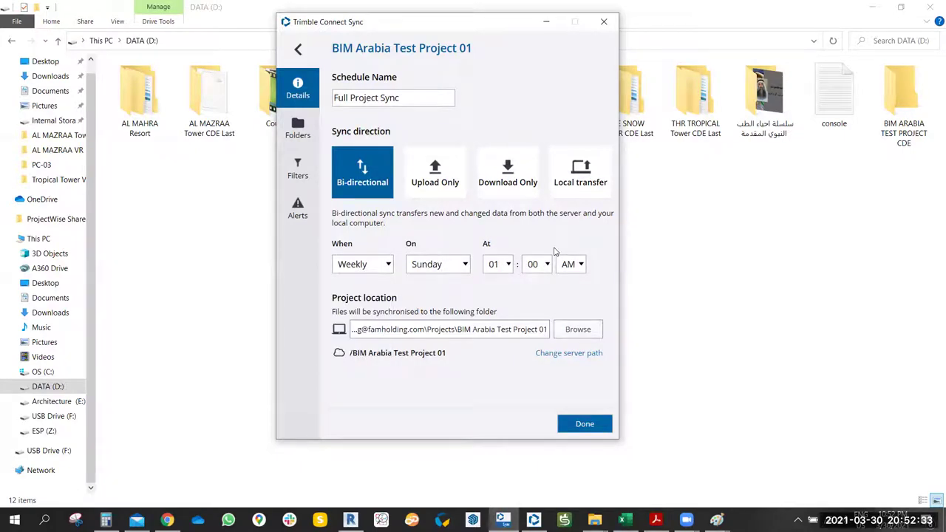
{"action": "left_click", "coordinate": [392, 266]}
{"action": "left_click", "coordinate": [363, 289]}
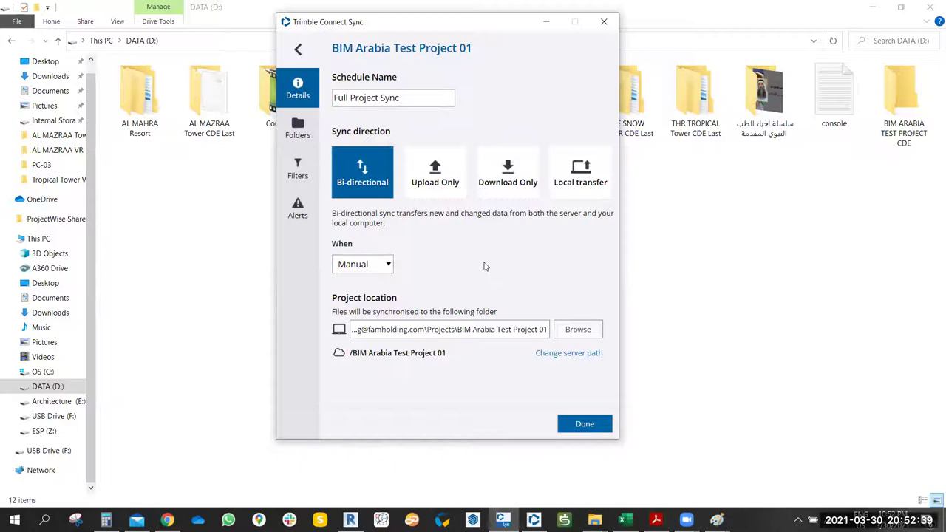
{"action": "left_click", "coordinate": [393, 265]}
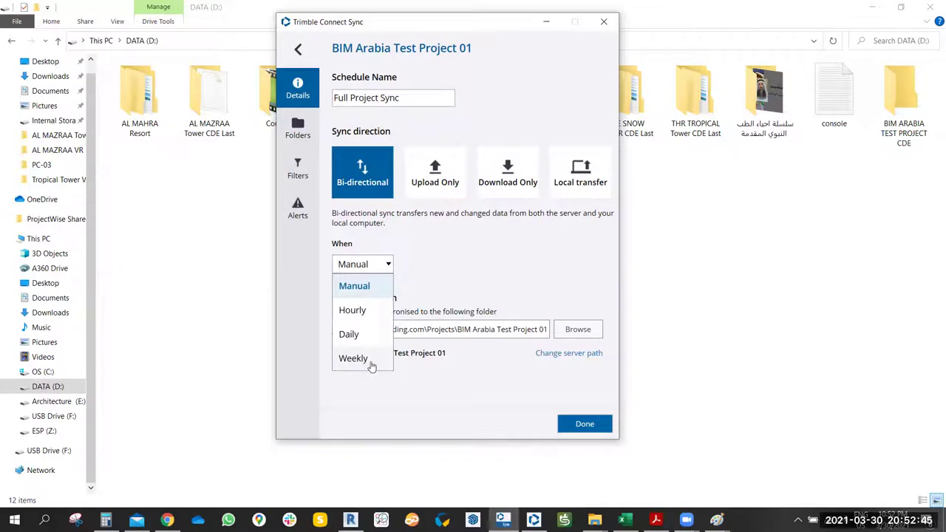
{"action": "left_click", "coordinate": [399, 265]}
{"action": "left_click", "coordinate": [387, 266]}
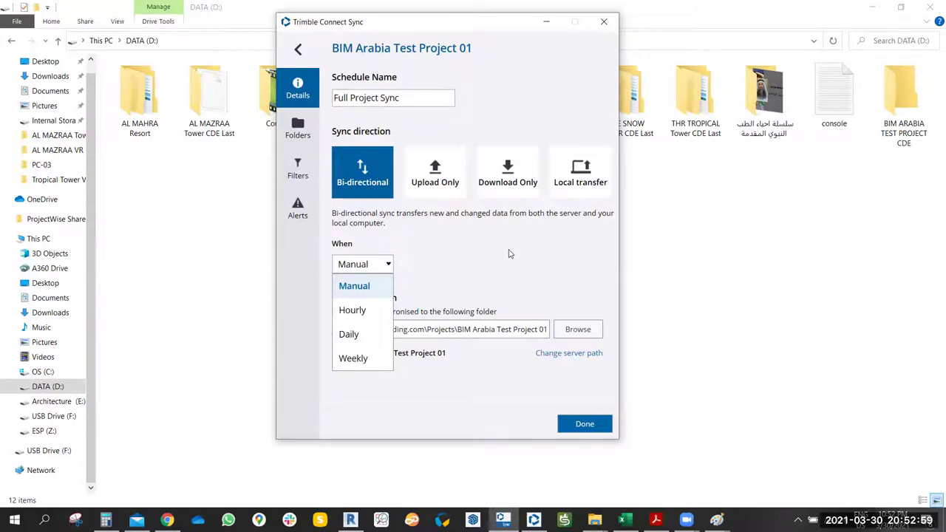
{"action": "left_click", "coordinate": [358, 285]}
{"action": "left_click", "coordinate": [389, 268]}
{"action": "left_click", "coordinate": [358, 295]}
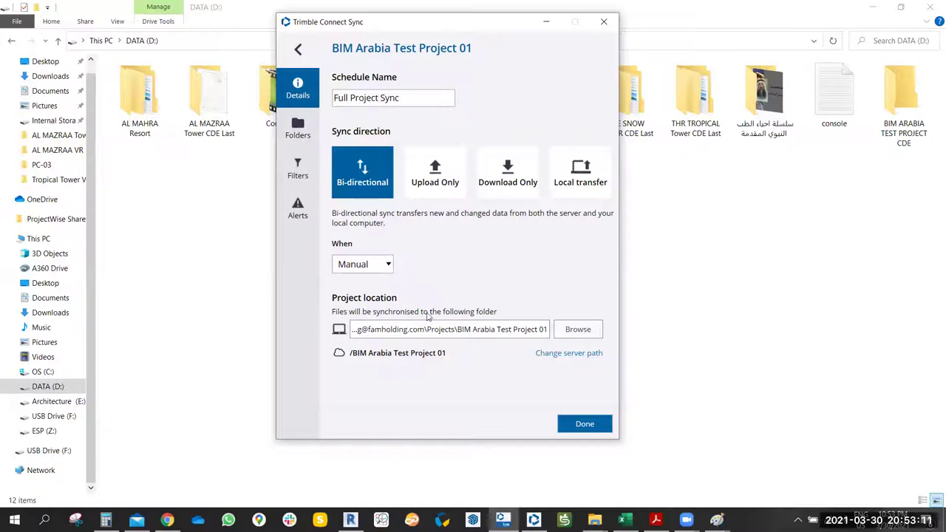
Step: Set the schedule's local folder to D:\BIM ARABIA TEST PROJECT CDE and save it
{"action": "left_click", "coordinate": [570, 336]}
{"action": "scroll", "coordinate": [500, 276], "scroll_direction": "down", "scroll_amount": 5}
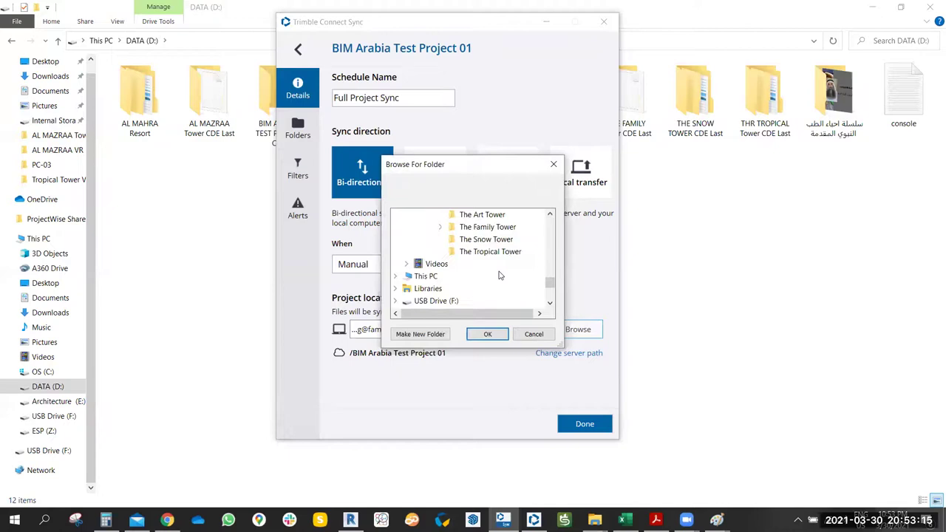
{"action": "double_click", "coordinate": [416, 275]}
{"action": "scroll", "coordinate": [472, 269], "scroll_direction": "down", "scroll_amount": 4}
{"action": "scroll", "coordinate": [472, 269], "scroll_direction": "up", "scroll_amount": 1}
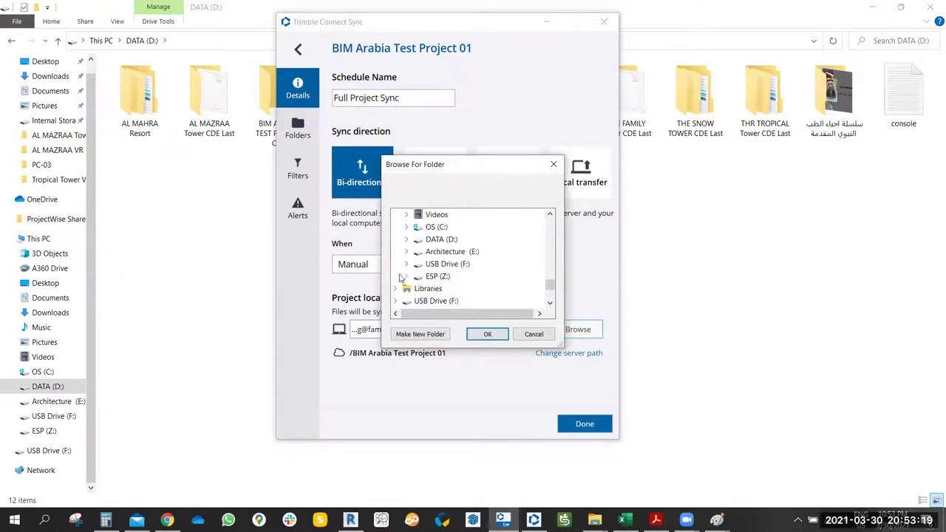
{"action": "left_click", "coordinate": [406, 239]}
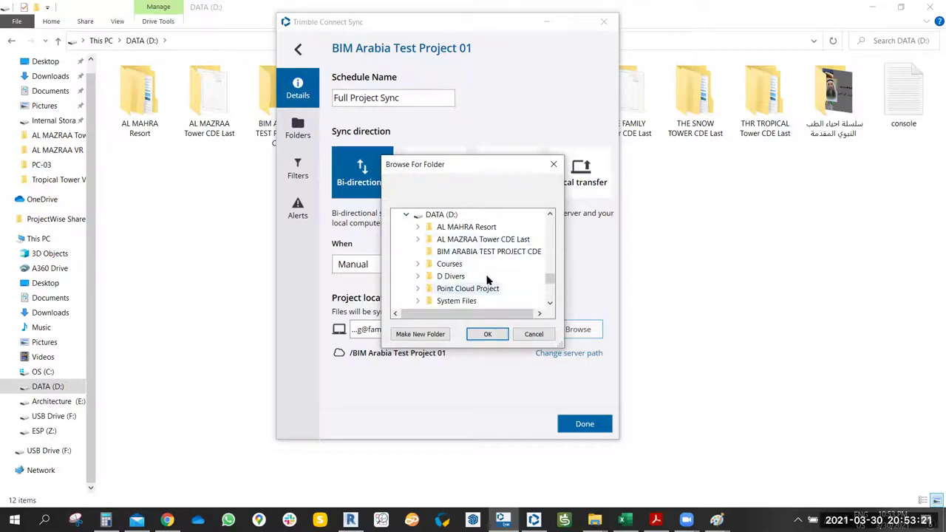
{"action": "left_click", "coordinate": [480, 252]}
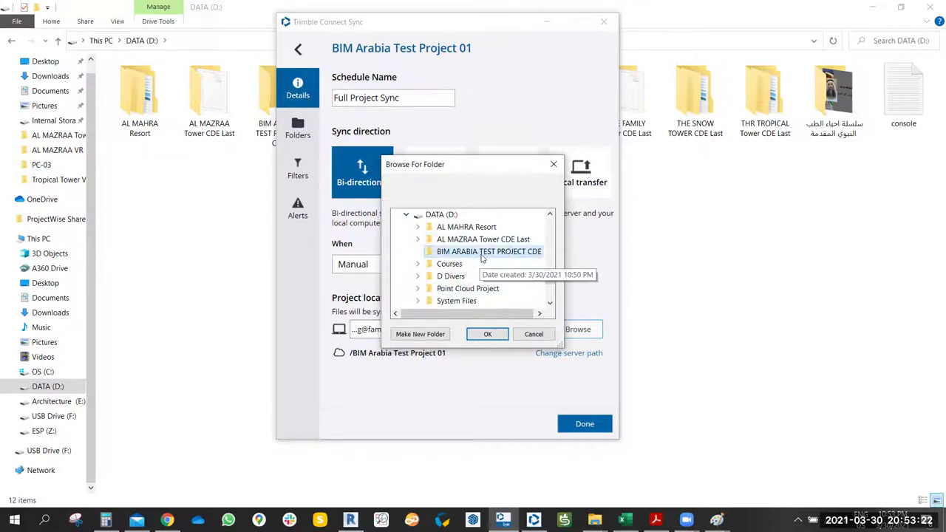
{"action": "left_click", "coordinate": [487, 335]}
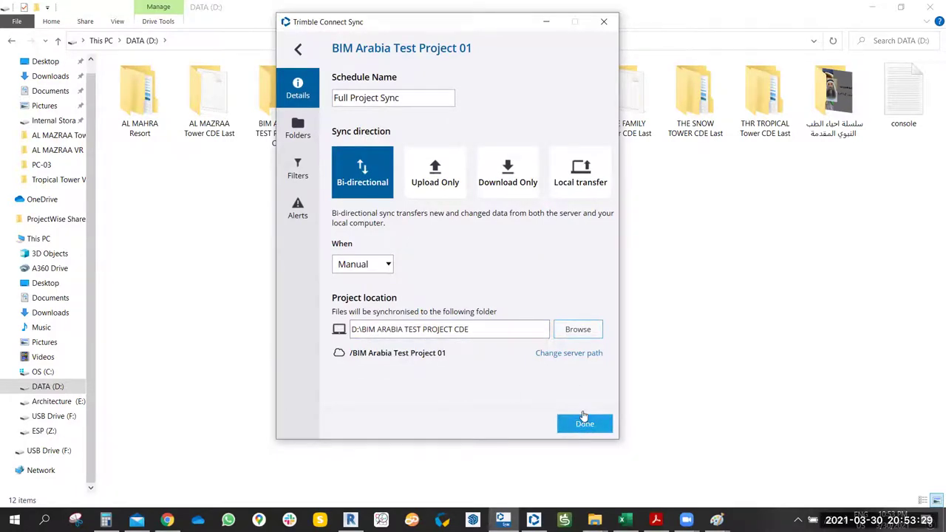
{"action": "left_click", "coordinate": [584, 423]}
Step: Check the saved schedule, then open the empty BIM ARABIA TEST PROJECT CDE folder in Explorer
{"action": "left_click", "coordinate": [513, 201]}
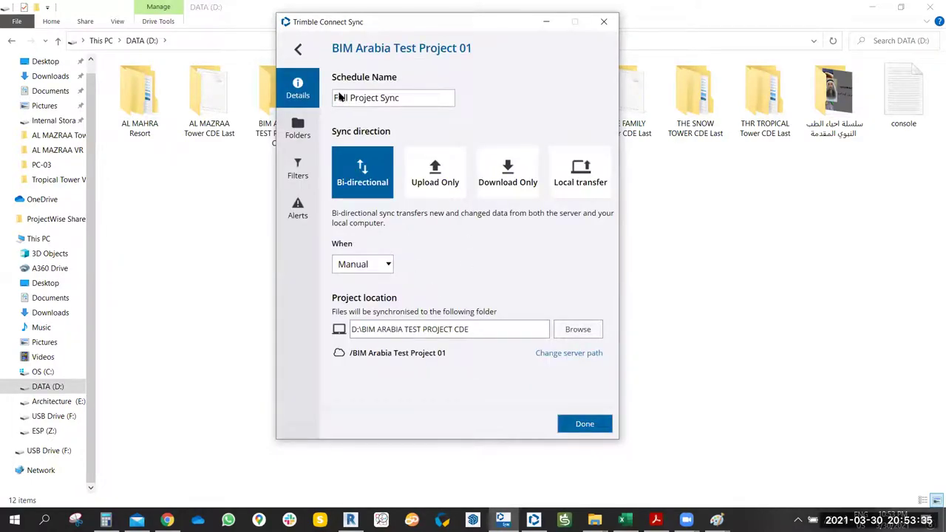
{"action": "left_click", "coordinate": [300, 48]}
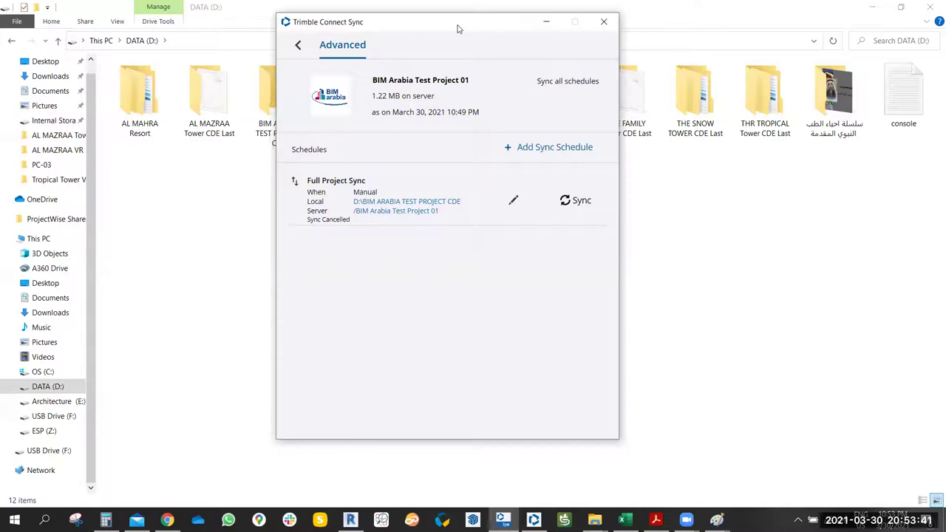
{"action": "left_click_drag", "start_coordinate": [459, 28], "coordinate": [445, 178]}
{"action": "double_click", "coordinate": [272, 99]}
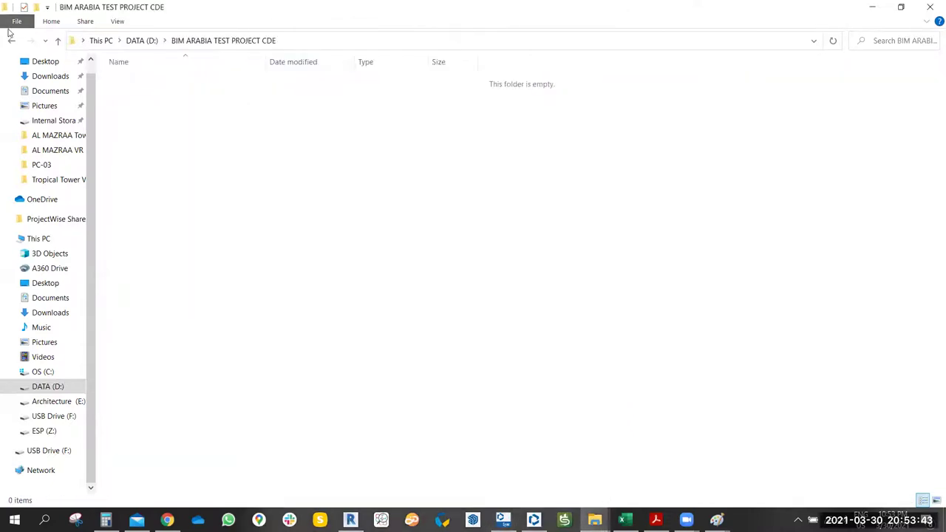
{"action": "left_click", "coordinate": [12, 40]}
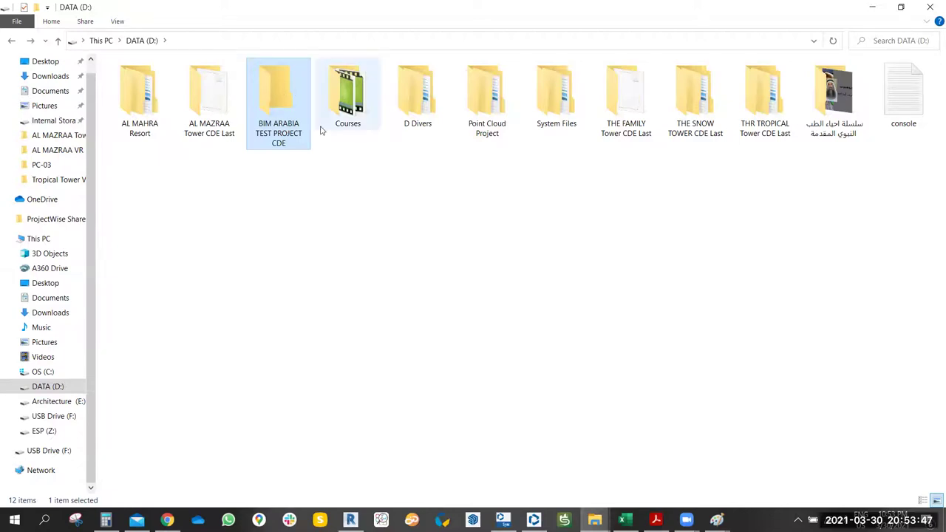
Step: Confirm the local folder is empty, inspect ISO 19650-2 Folder Structure and Shared in the preview, and sync
{"action": "double_click", "coordinate": [297, 116]}
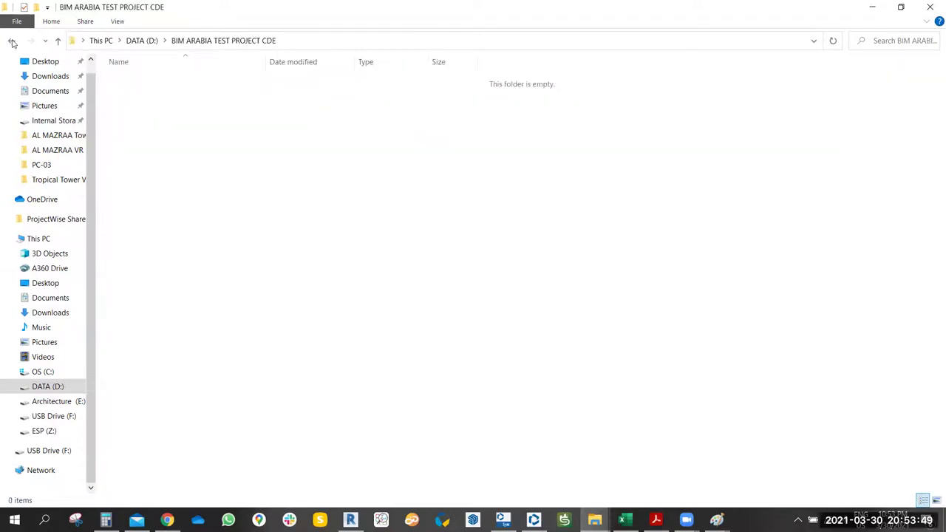
{"action": "left_click", "coordinate": [11, 40]}
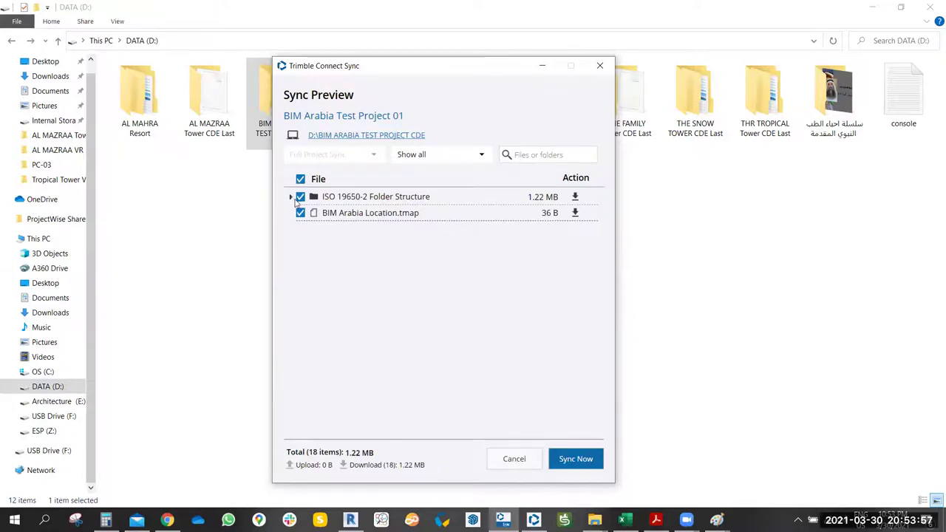
{"action": "left_click", "coordinate": [291, 197]}
{"action": "left_click", "coordinate": [302, 246]}
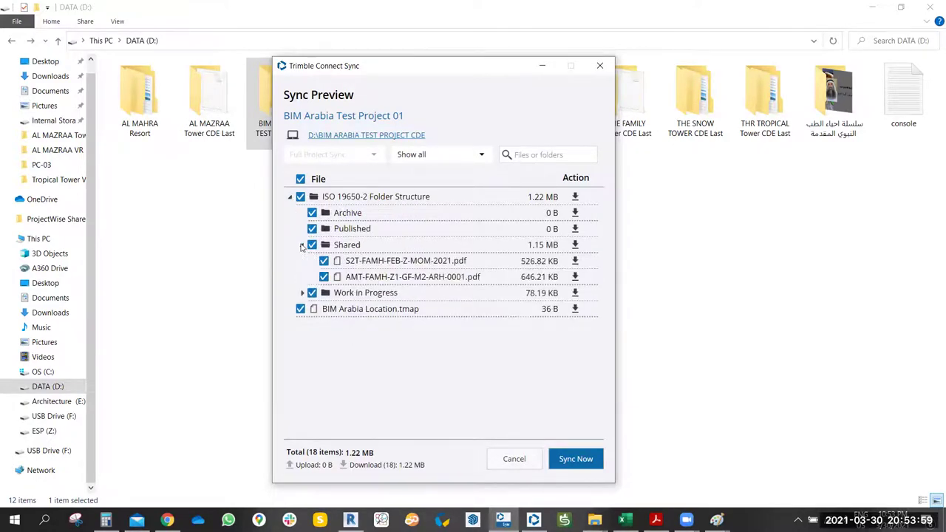
{"action": "left_click", "coordinate": [303, 245]}
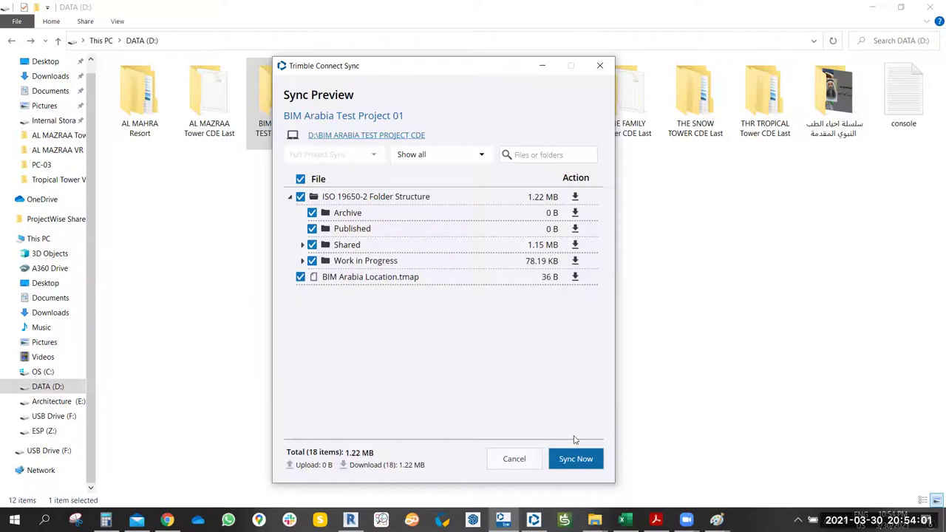
{"action": "left_click", "coordinate": [578, 462]}
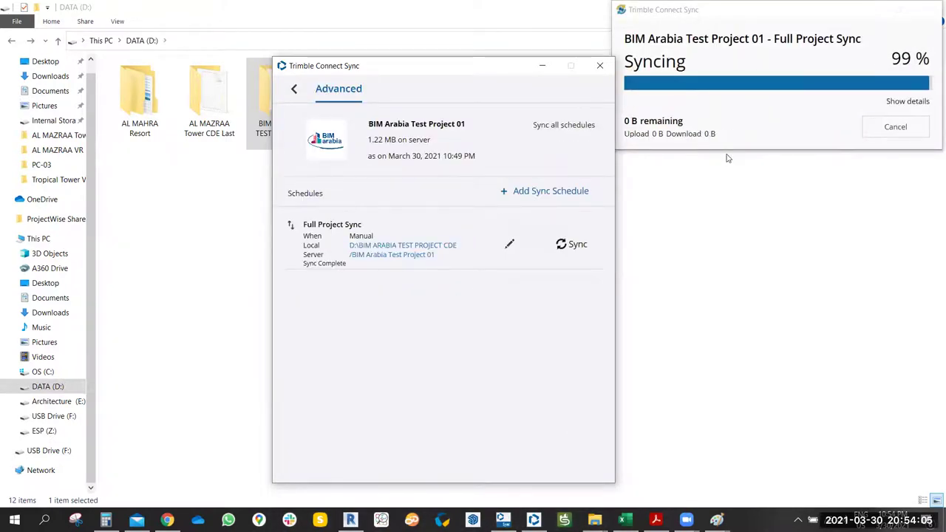
Step: Browse BIM ARABIA TEST PROJECT CDE > ISO 19650-2 Folder Structure > Shared in Large icons, then show the desktop
{"action": "left_click", "coordinate": [296, 91]}
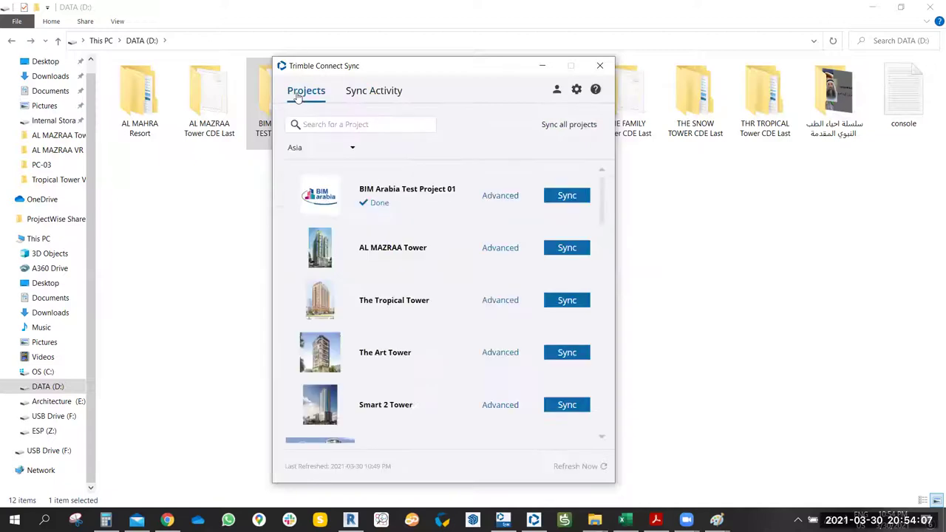
{"action": "left_click", "coordinate": [542, 66]}
{"action": "double_click", "coordinate": [290, 116]}
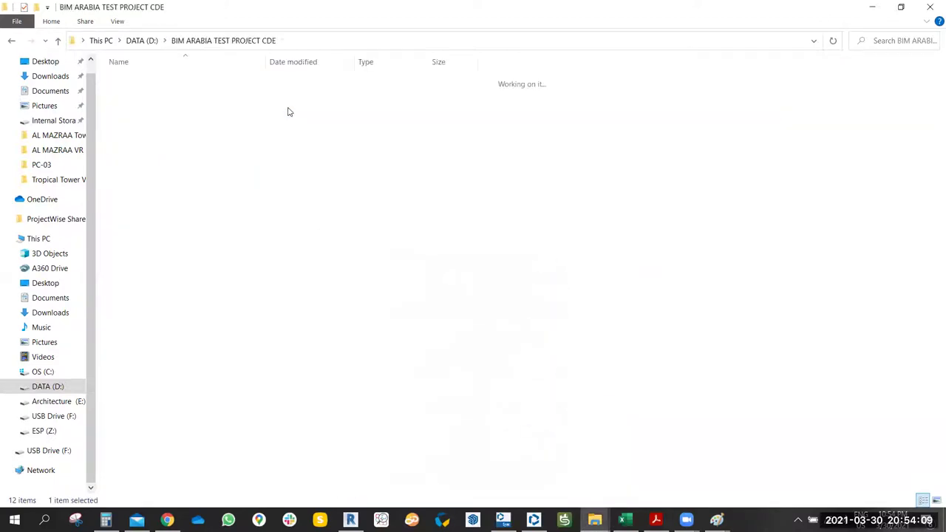
{"action": "left_click", "coordinate": [934, 500]}
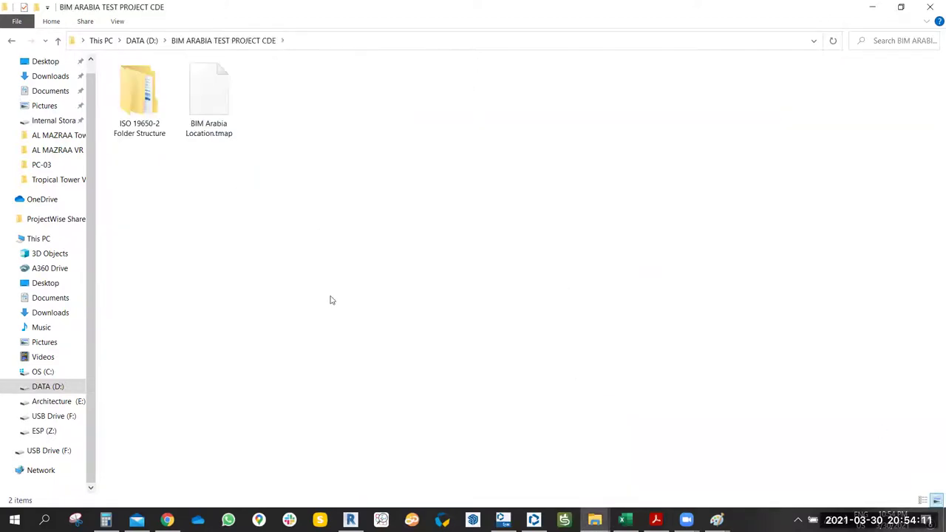
{"action": "double_click", "coordinate": [137, 105]}
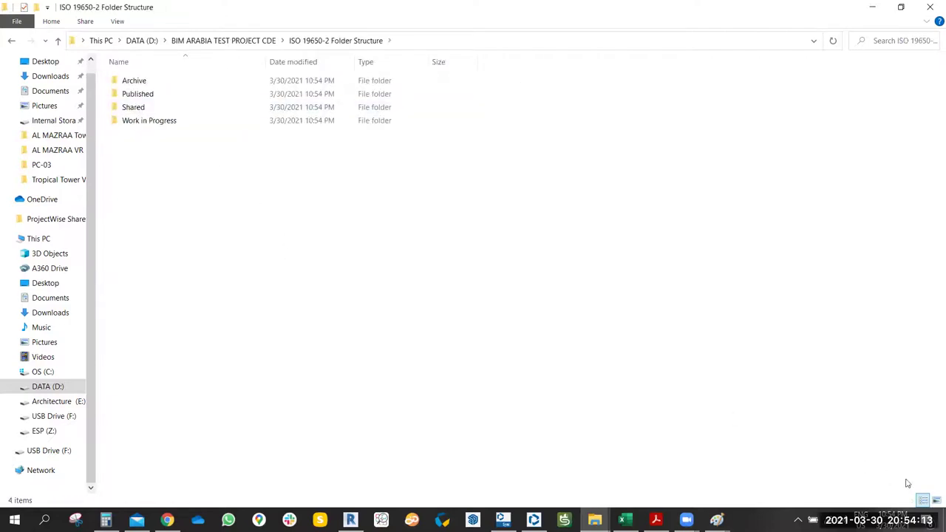
{"action": "left_click", "coordinate": [935, 501]}
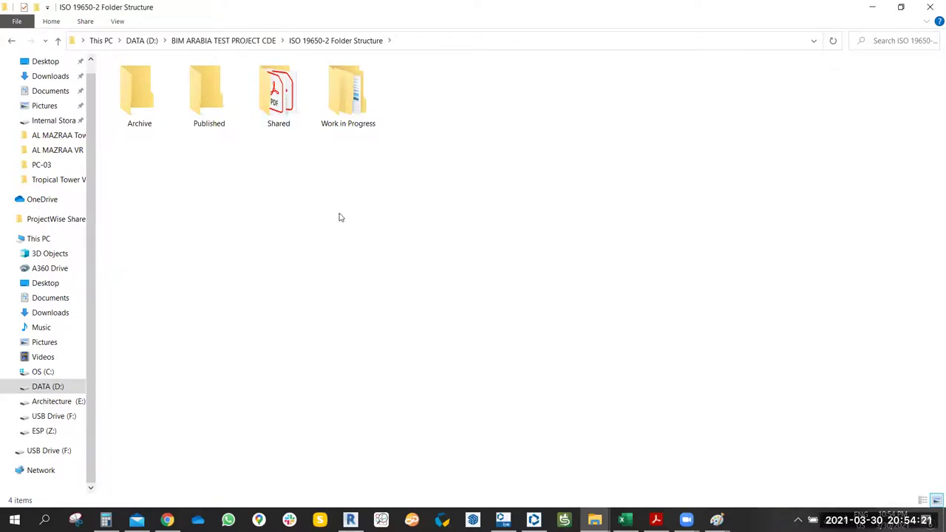
{"action": "double_click", "coordinate": [296, 104]}
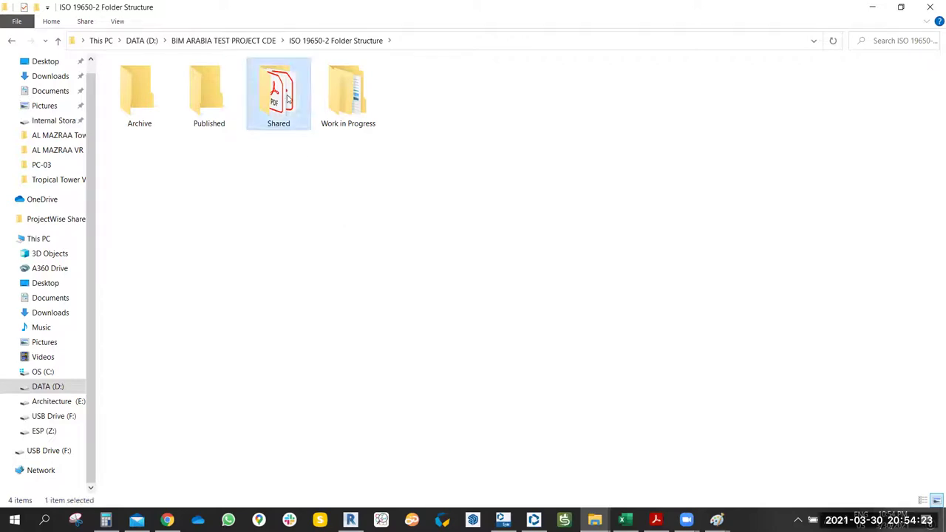
{"action": "left_click", "coordinate": [11, 40]}
{"action": "double_click", "coordinate": [288, 112]}
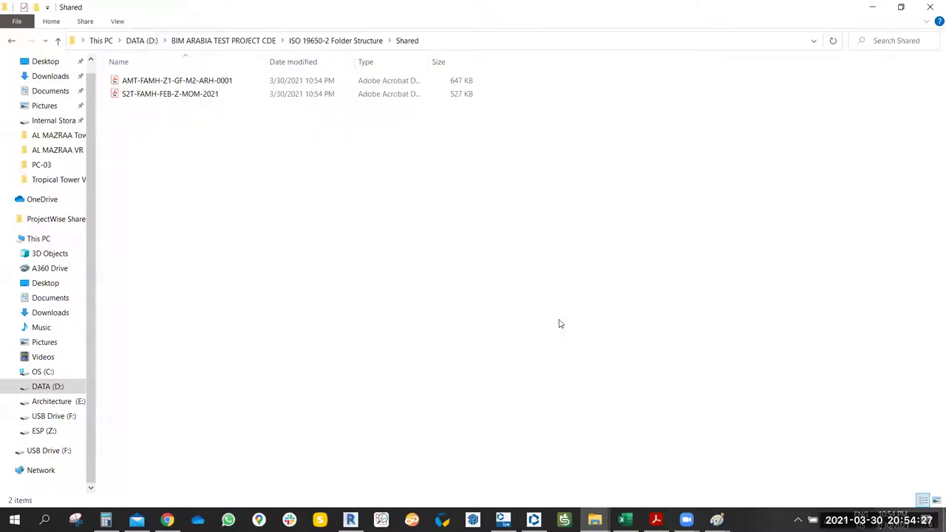
{"action": "key", "text": "super+d"}
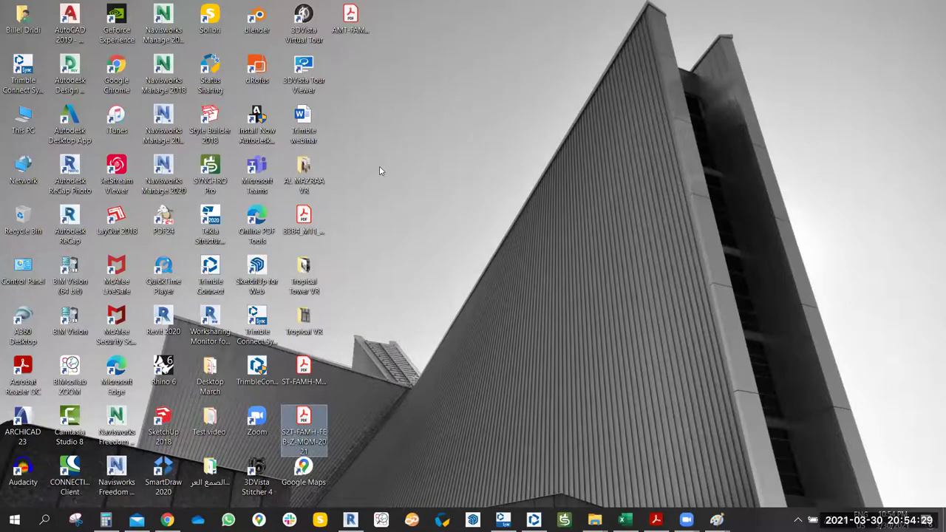
Step: Preview a sync of BIM Arabia Test Project 01, which finds no changes, then minimize the window
{"action": "left_click", "coordinate": [502, 520]}
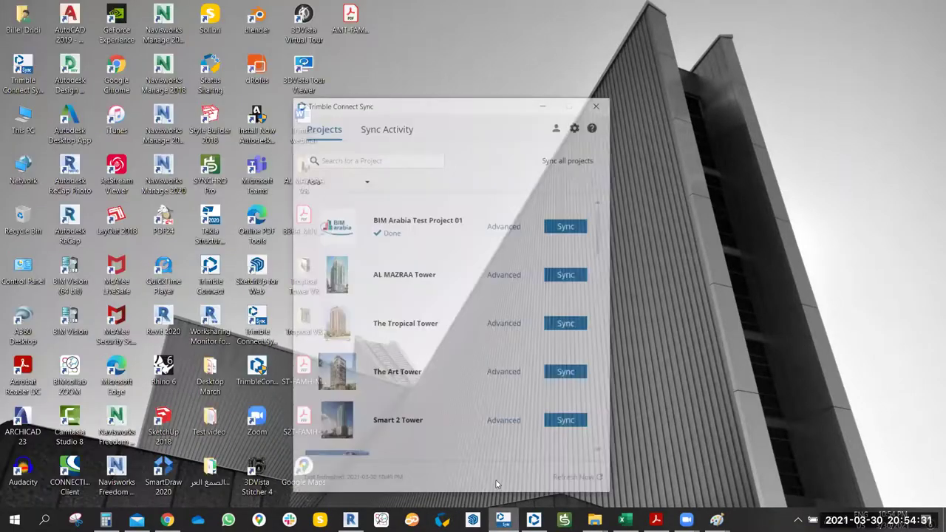
{"action": "left_click", "coordinate": [547, 195]}
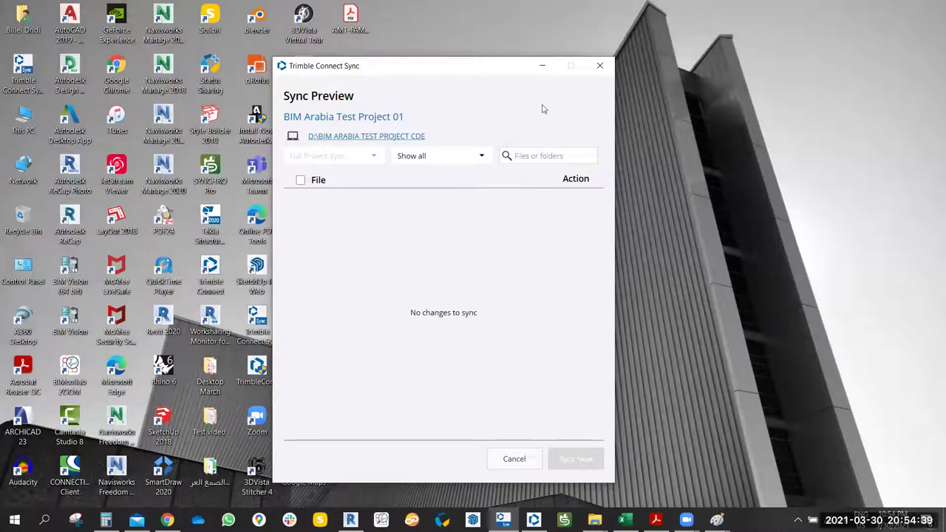
{"action": "left_click", "coordinate": [543, 66]}
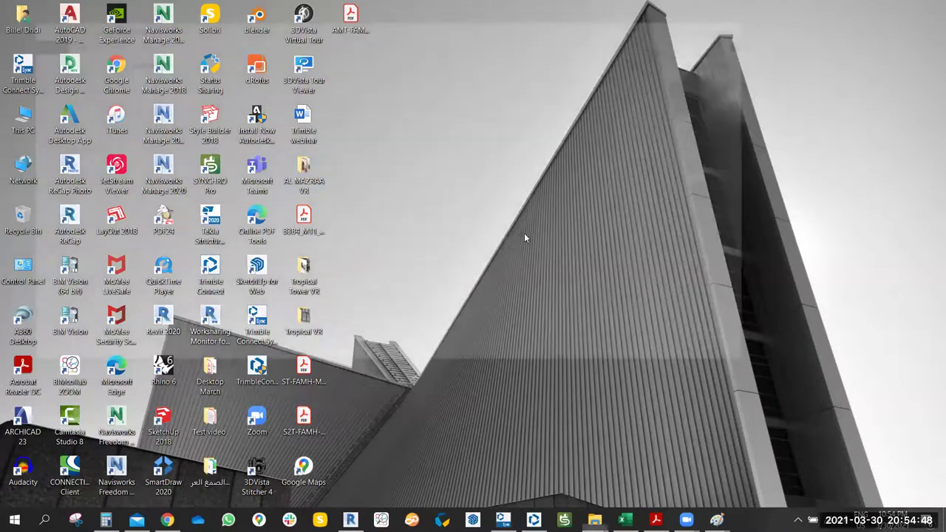
Step: Copy the Living 03 image from the AL MAZRAA VR folder
{"action": "left_click", "coordinate": [595, 519]}
{"action": "right_click", "coordinate": [516, 79]}
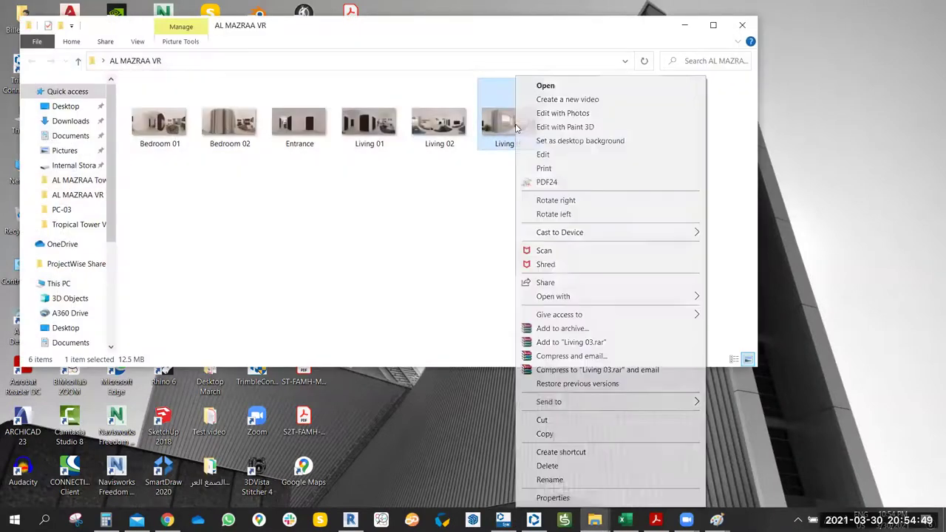
{"action": "left_click", "coordinate": [555, 434]}
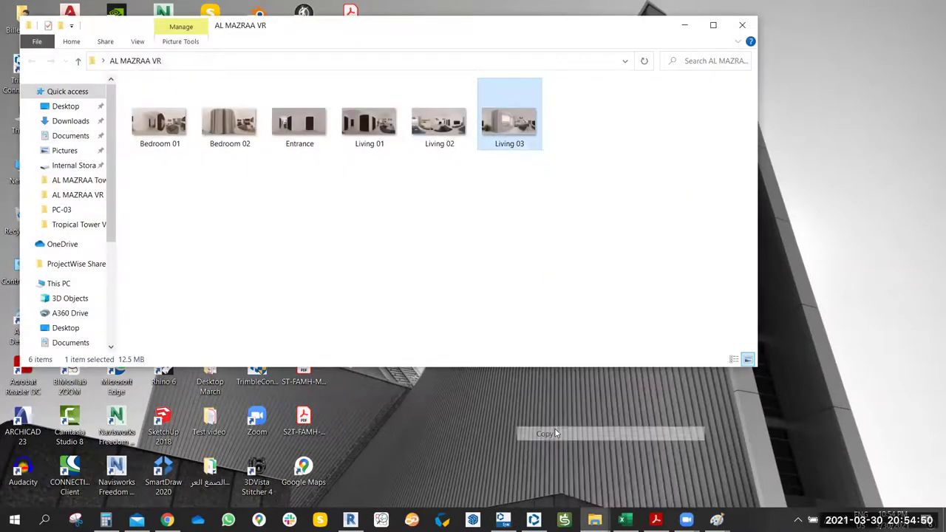
{"action": "left_click", "coordinate": [672, 30]}
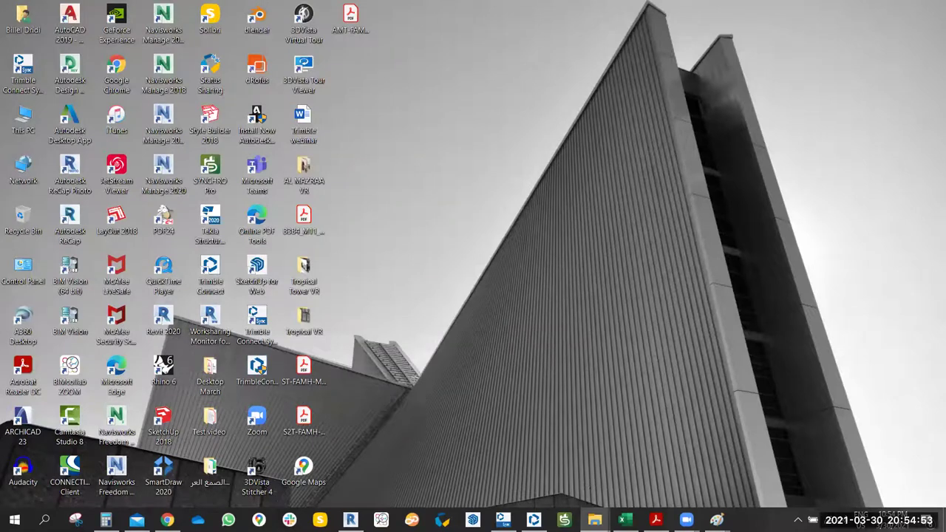
Step: Switch between folder windows, opening and closing the 2D Drawings PDF folder unchanged
{"action": "left_click", "coordinate": [595, 520]}
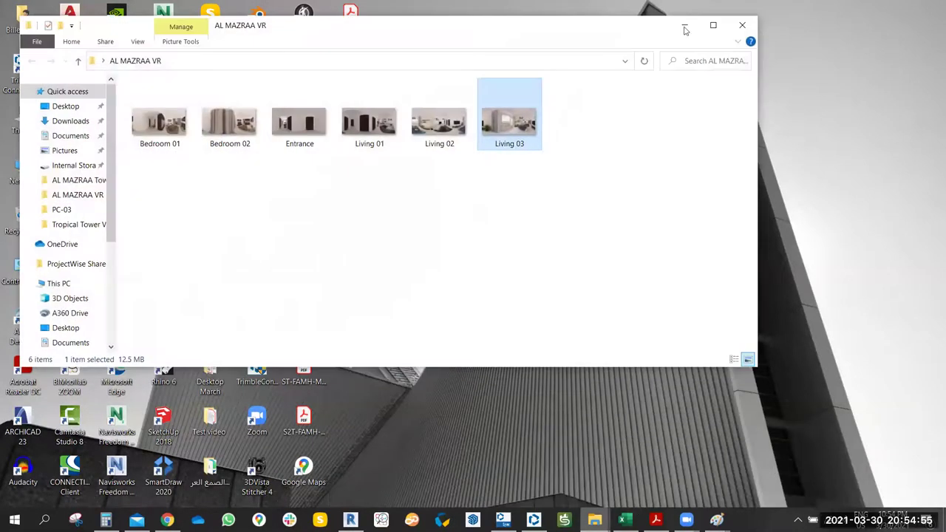
{"action": "left_click", "coordinate": [685, 30]}
{"action": "mouse_move", "coordinate": [596, 519]}
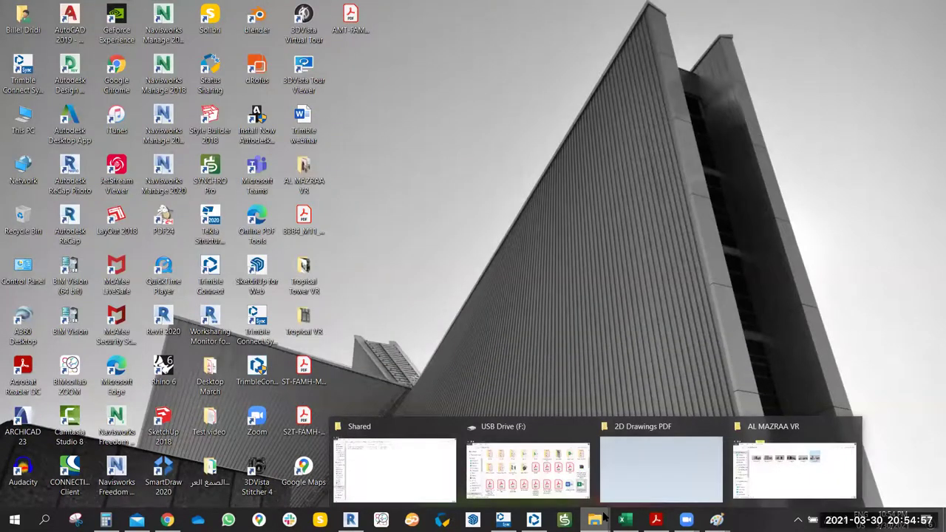
{"action": "left_click", "coordinate": [661, 466]}
{"action": "right_click", "coordinate": [265, 139]}
{"action": "left_click", "coordinate": [736, 147]}
{"action": "left_click", "coordinate": [930, 6]}
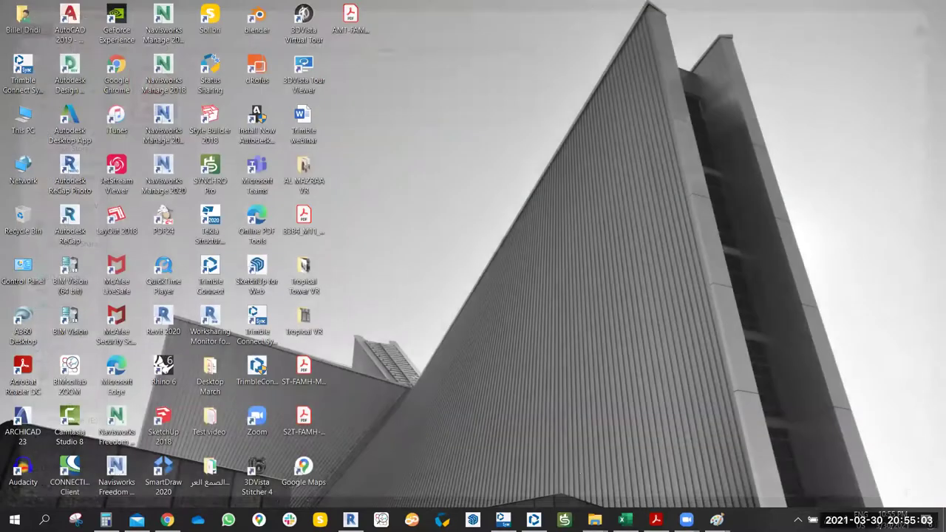
Step: Paste Living 03 into the local Shared folder, view it in Large icons, and preview the image
{"action": "mouse_move", "coordinate": [595, 519]}
{"action": "left_click", "coordinate": [471, 443]}
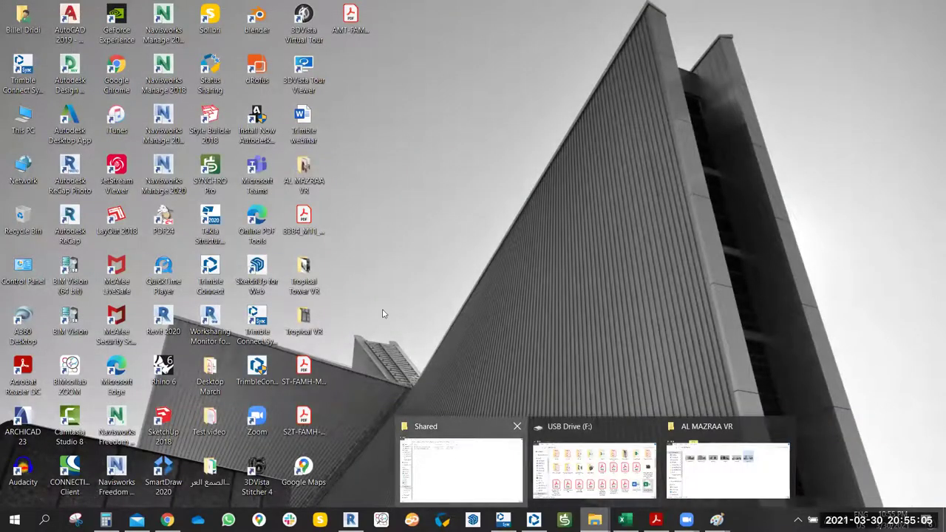
{"action": "right_click", "coordinate": [179, 131]}
{"action": "left_click", "coordinate": [210, 214]}
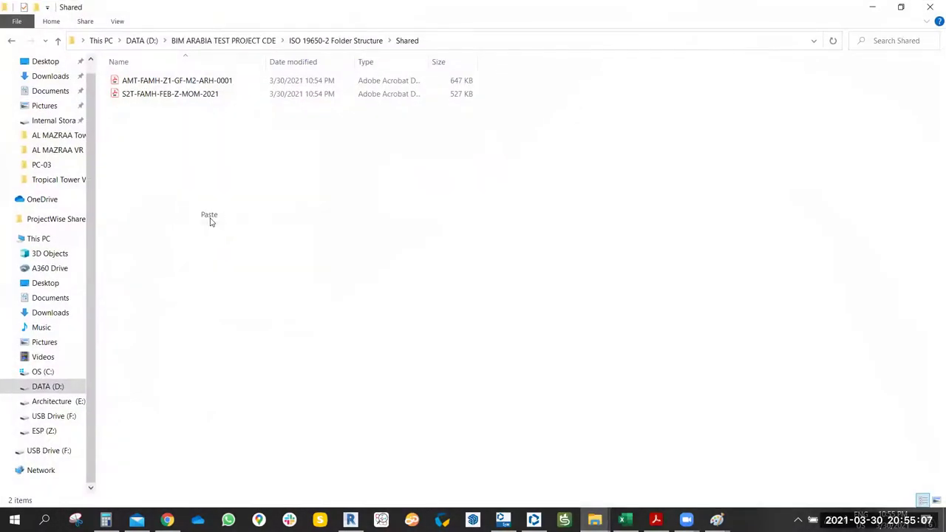
{"action": "left_click", "coordinate": [935, 500]}
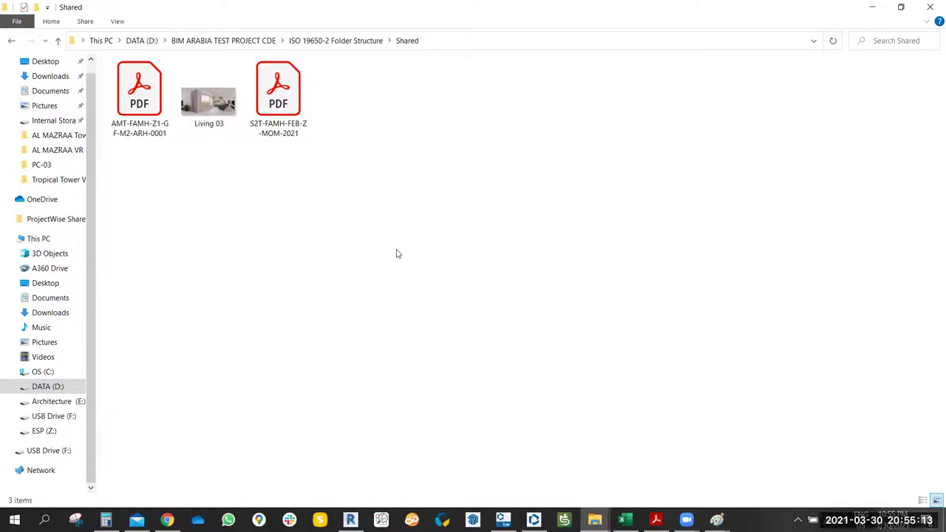
{"action": "double_click", "coordinate": [219, 103]}
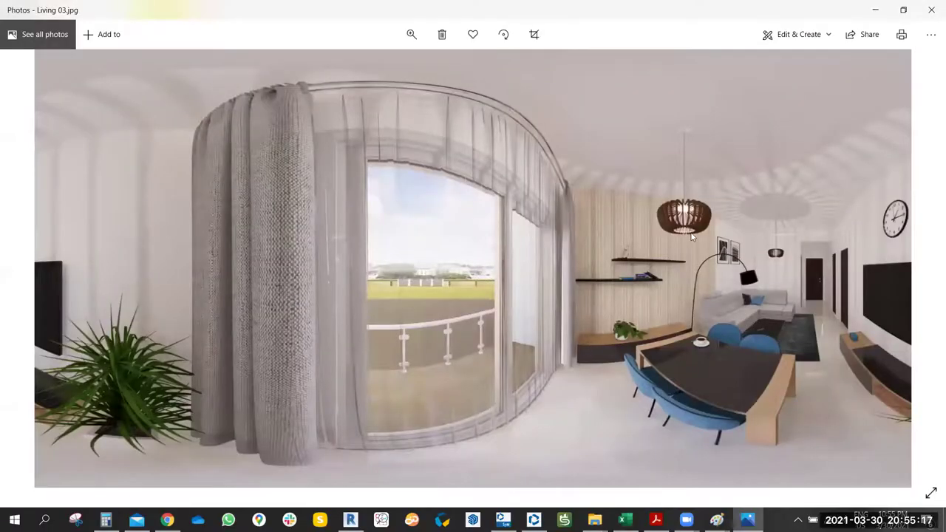
{"action": "left_click", "coordinate": [931, 9]}
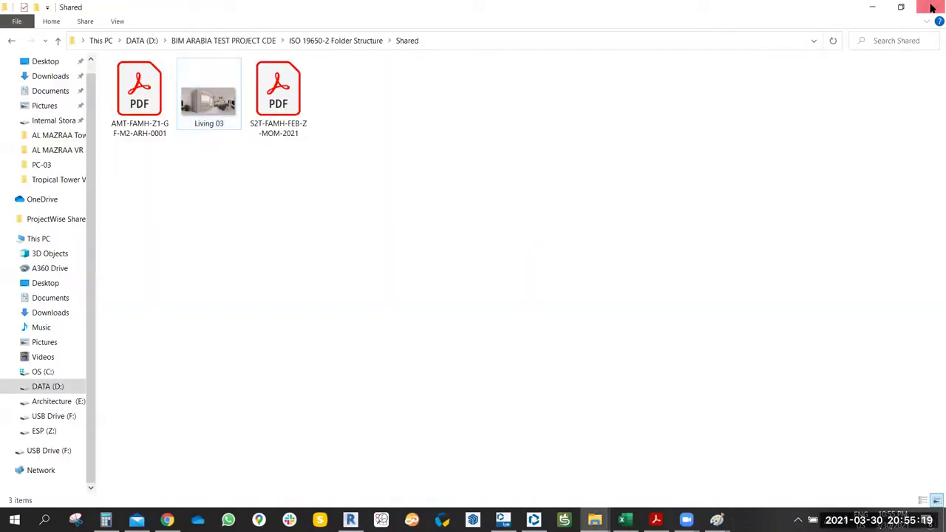
Step: Show the desktop and preview the BIM Arabia Test Project 01 sync, listing Living 03.jpg (12.52 MB) for upload
{"action": "key", "text": "super+d"}
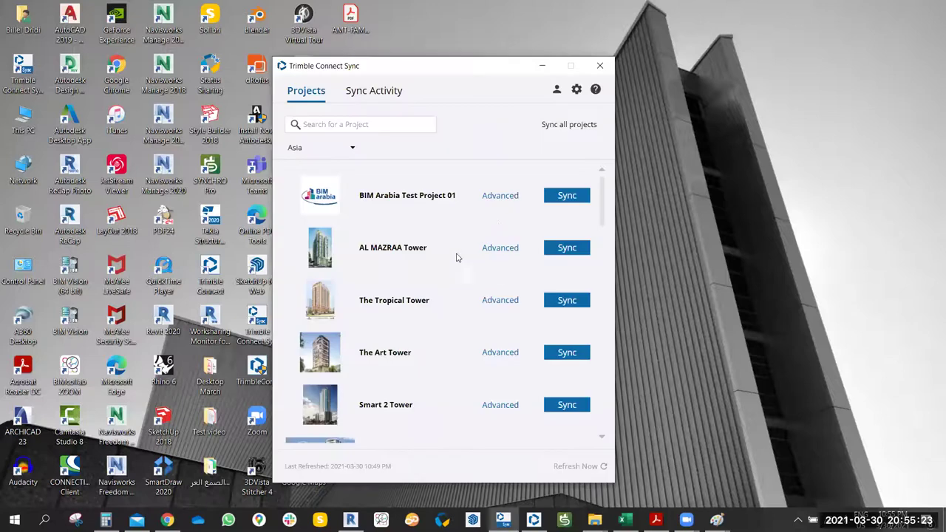
{"action": "left_click", "coordinate": [548, 196]}
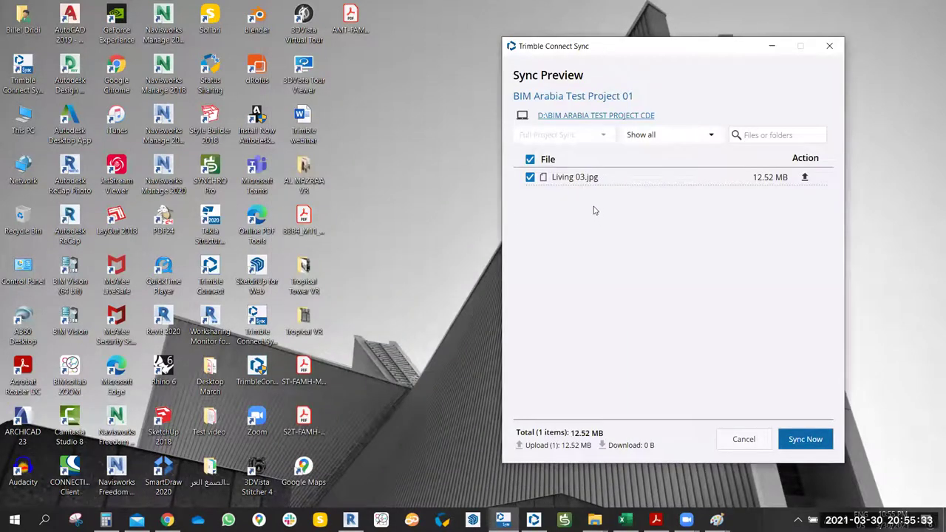
{"action": "left_click", "coordinate": [167, 520]}
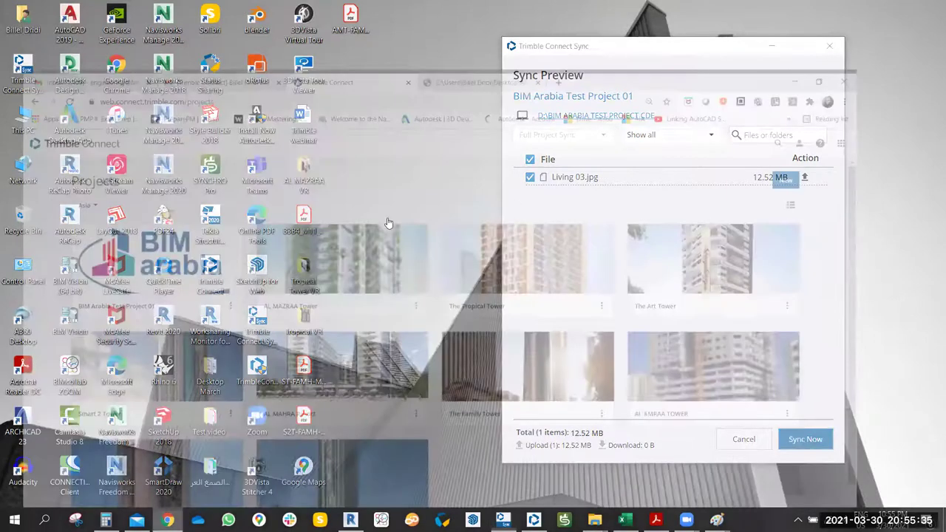
Step: Open BIM Arabia Test Project 01 > ISO 19650-2 Folder Structure > Shared in the web Explorer
{"action": "left_click", "coordinate": [155, 204]}
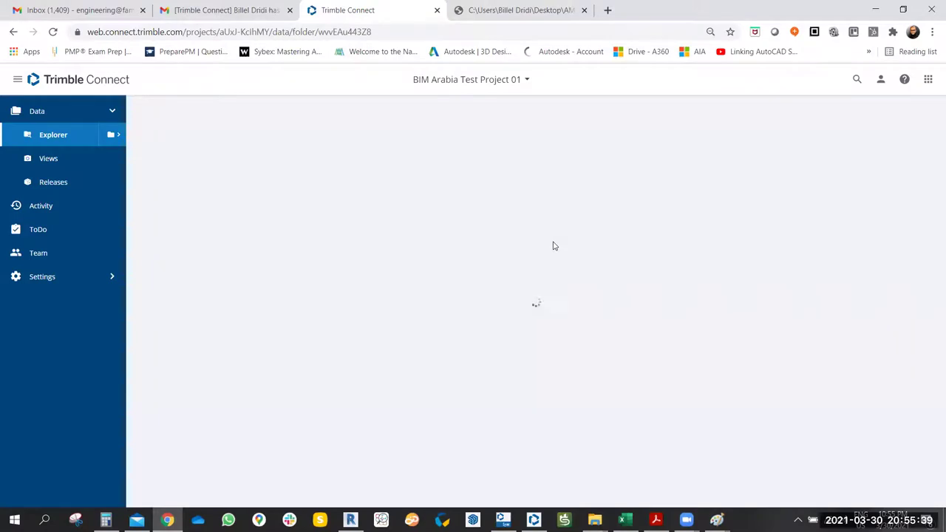
{"action": "left_click", "coordinate": [298, 219]}
{"action": "left_click", "coordinate": [235, 279]}
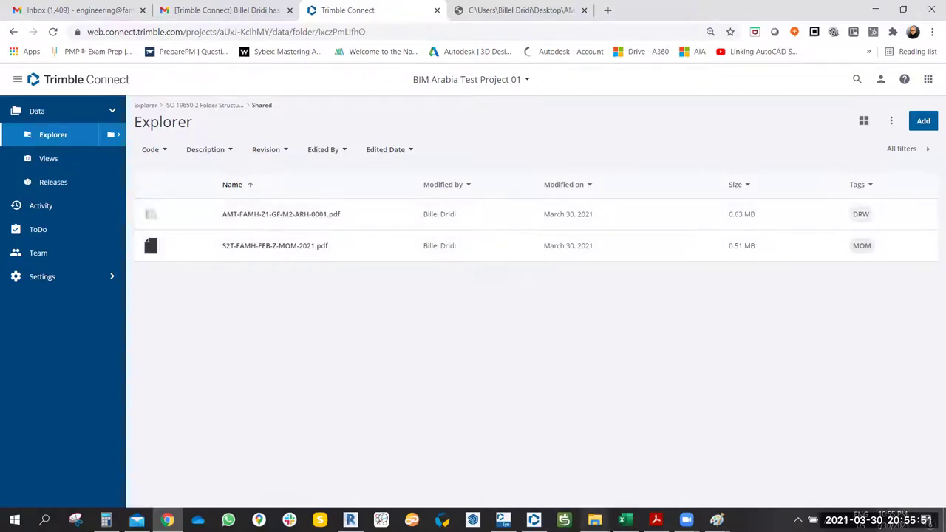
Step: Open D:\BIM ARABIA TEST PROJECT CDE\ISO 19650-2 Folder Structure\Shared beside the web file list
{"action": "left_click", "coordinate": [595, 520]}
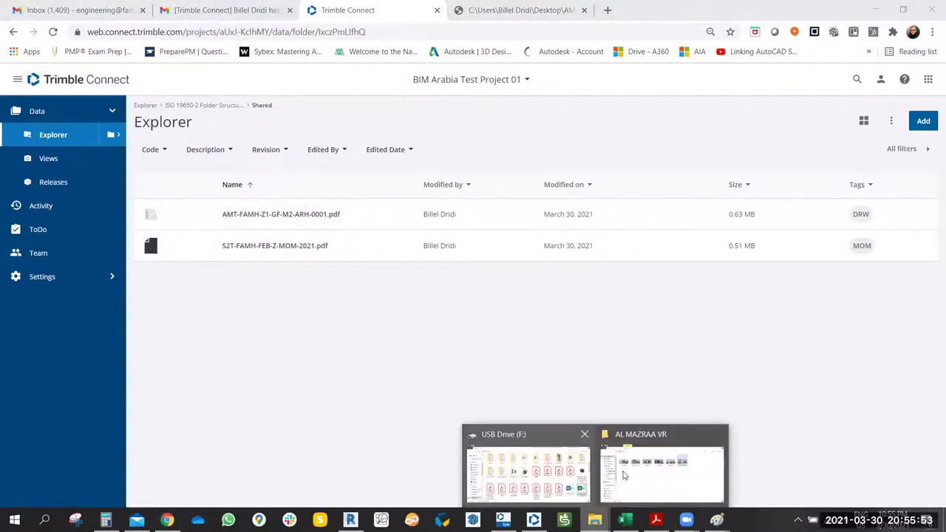
{"action": "left_click", "coordinate": [662, 470]}
{"action": "scroll", "coordinate": [67, 330], "scroll_direction": "down", "scroll_amount": 3}
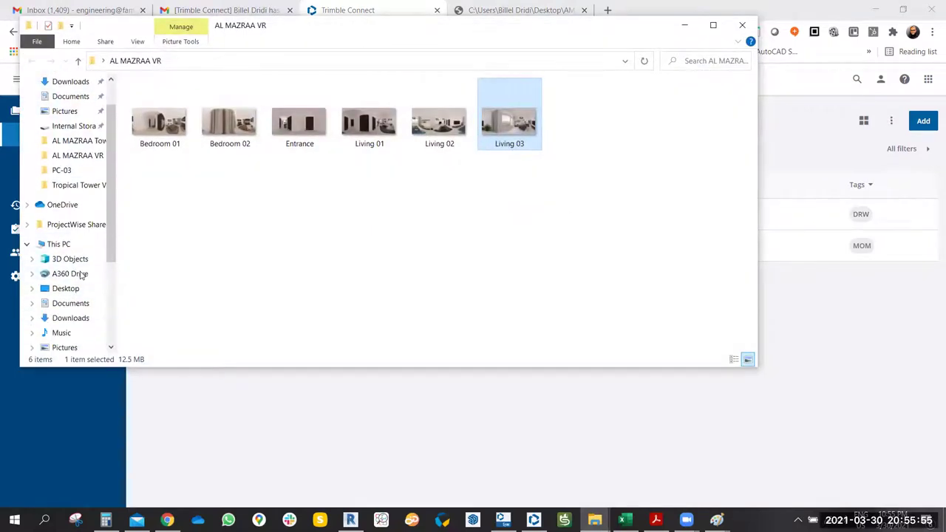
{"action": "left_click", "coordinate": [72, 319]}
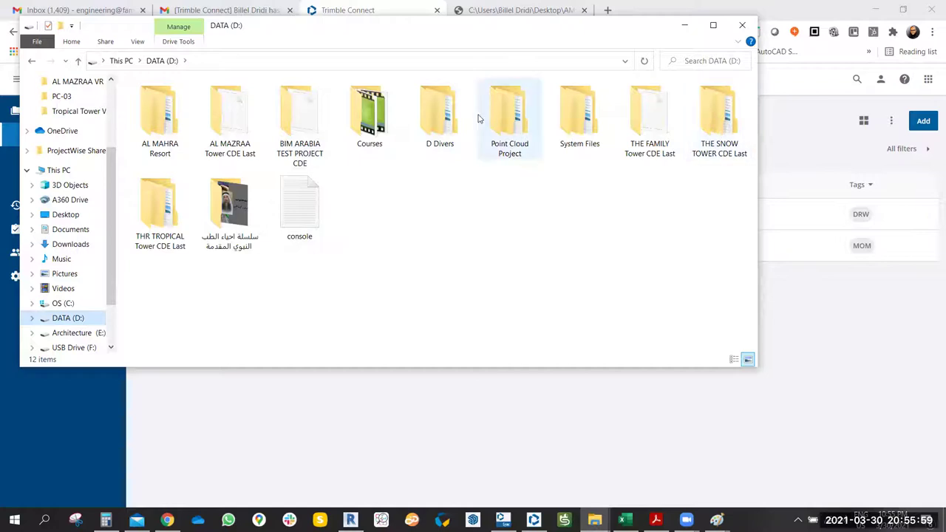
{"action": "double_click", "coordinate": [296, 120]}
{"action": "double_click", "coordinate": [165, 114]}
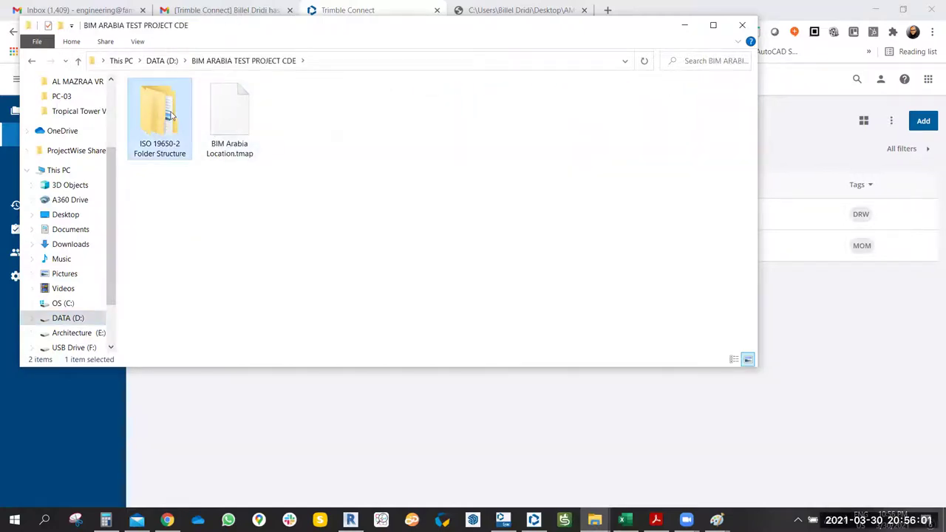
{"action": "double_click", "coordinate": [300, 117]}
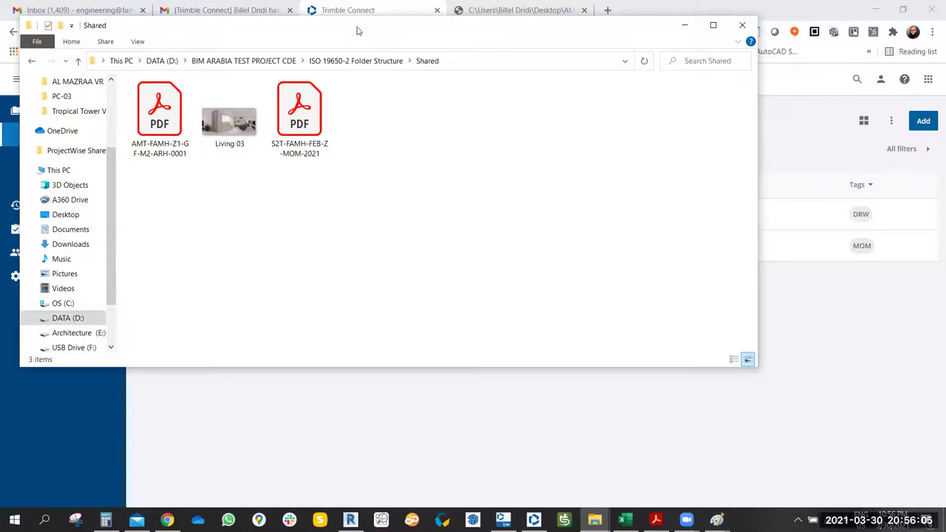
{"action": "left_click_drag", "start_coordinate": [357, 30], "coordinate": [464, 280]}
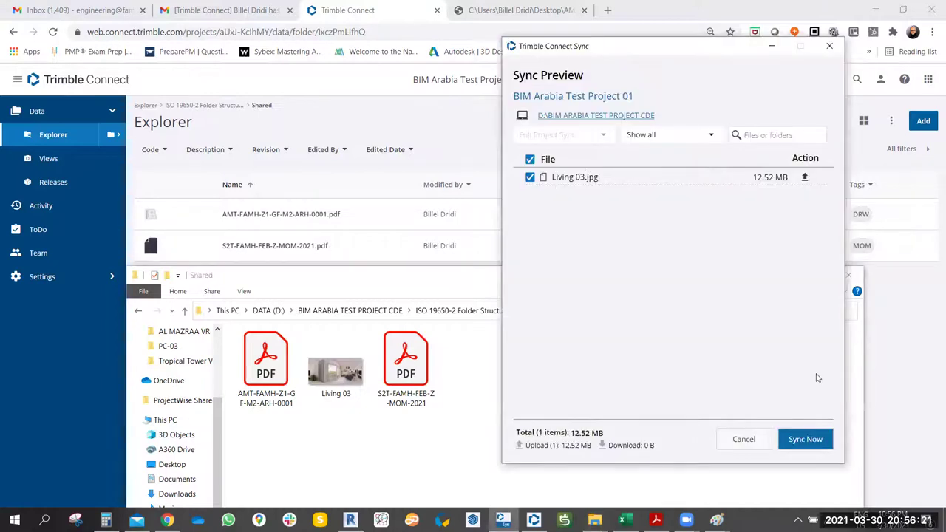
Step: Sync Now to upload Living 03.jpg, hide the Sync and Explorer windows, and reload the web Shared folder
{"action": "left_click", "coordinate": [805, 439]}
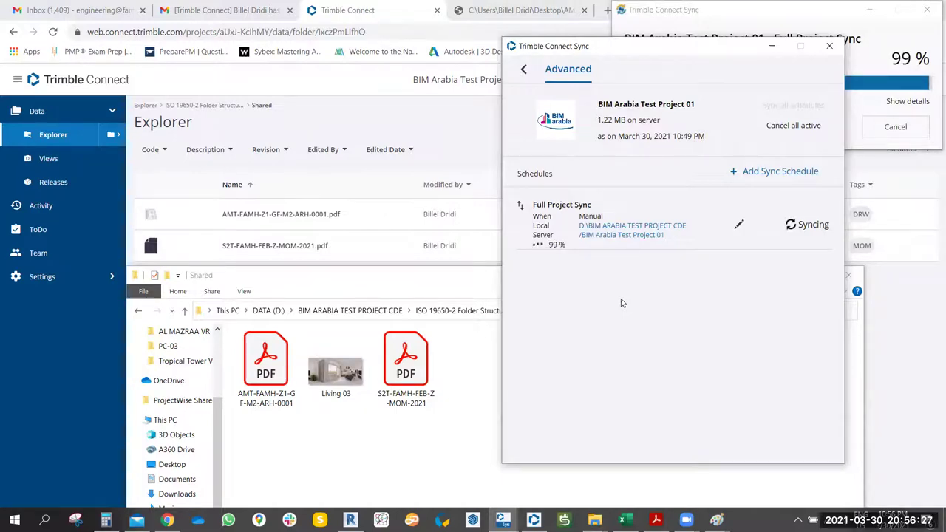
{"action": "left_click", "coordinate": [771, 46]}
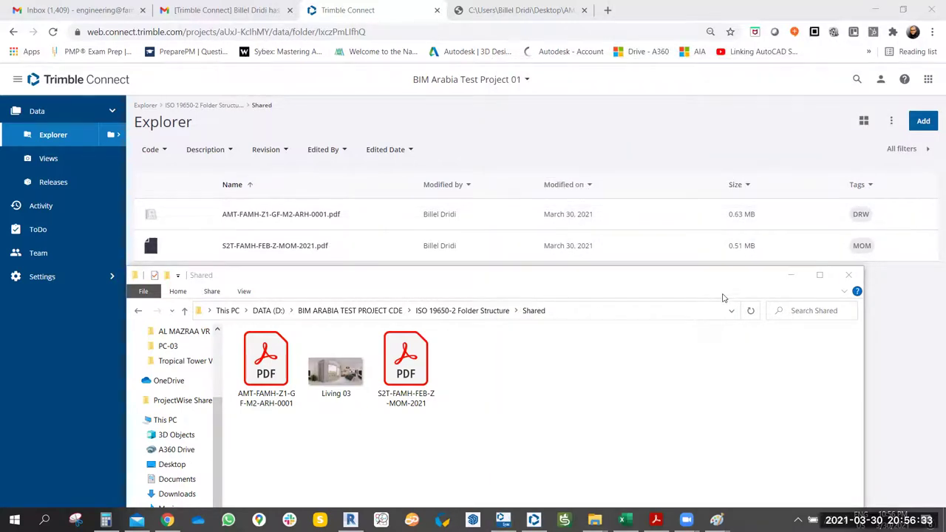
{"action": "left_click", "coordinate": [790, 277]}
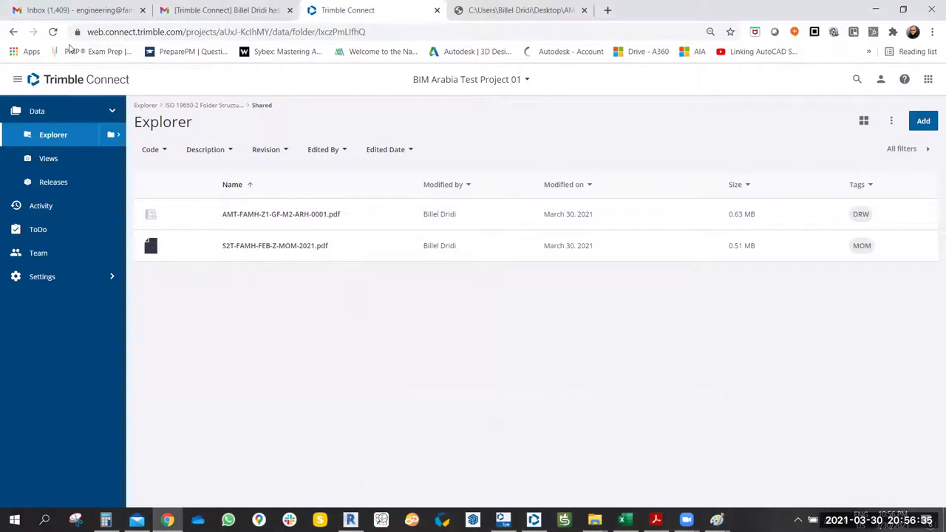
{"action": "left_click", "coordinate": [61, 33]}
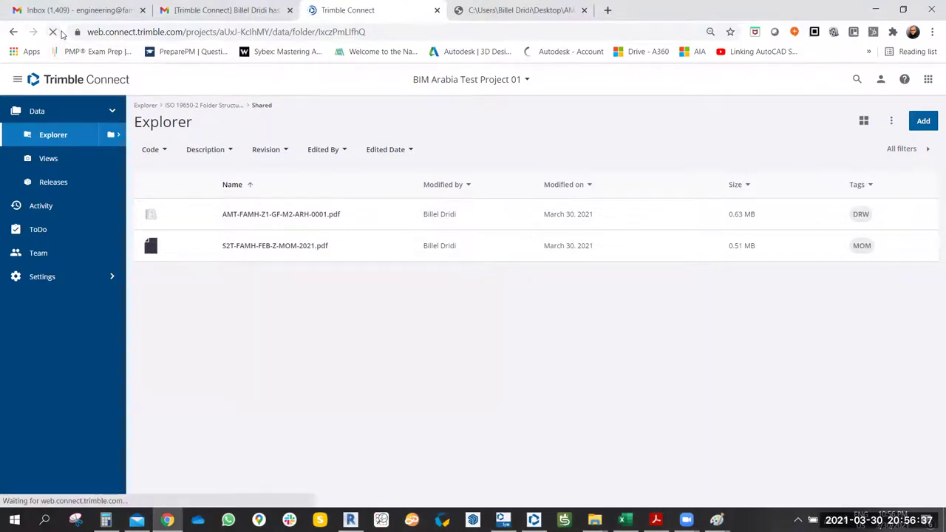
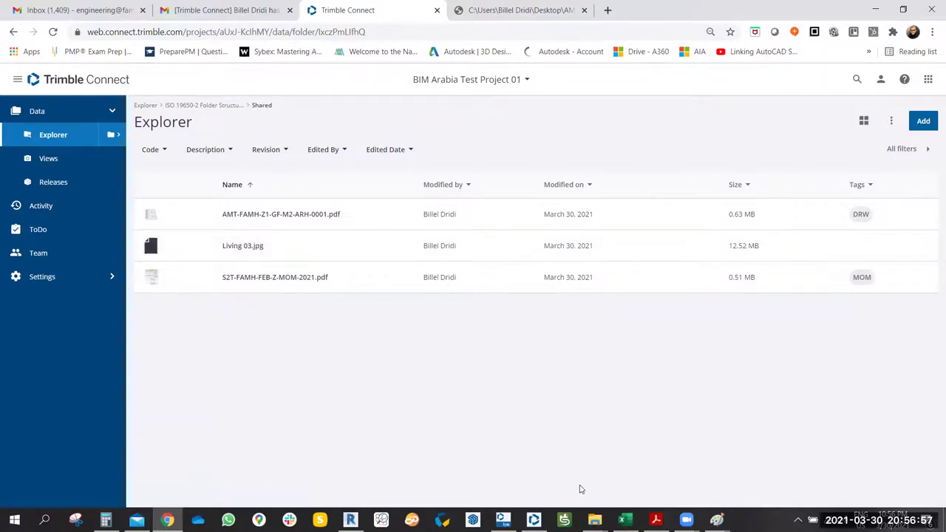
Step: Confirm the local Shared folder holds the same three files, then close the File Explorer window
{"action": "left_click", "coordinate": [595, 519]}
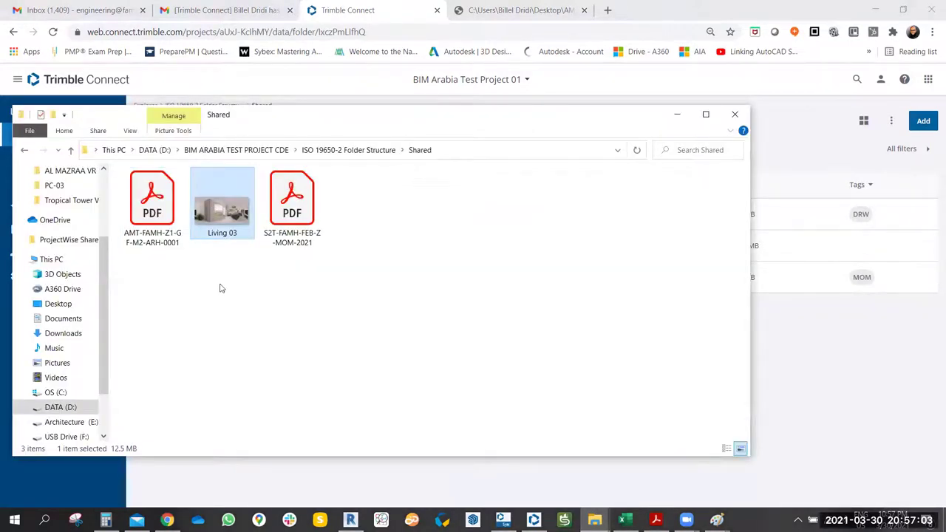
{"action": "left_click", "coordinate": [25, 150]}
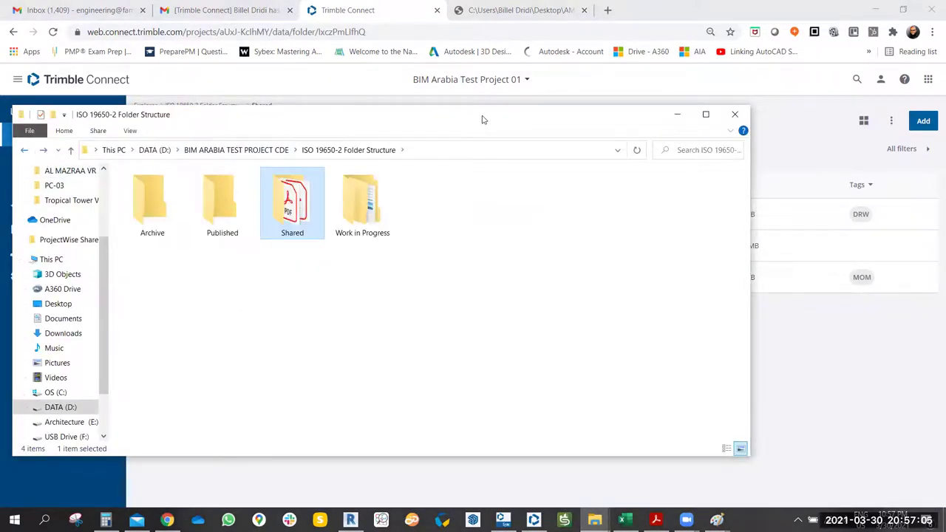
{"action": "left_click", "coordinate": [737, 117]}
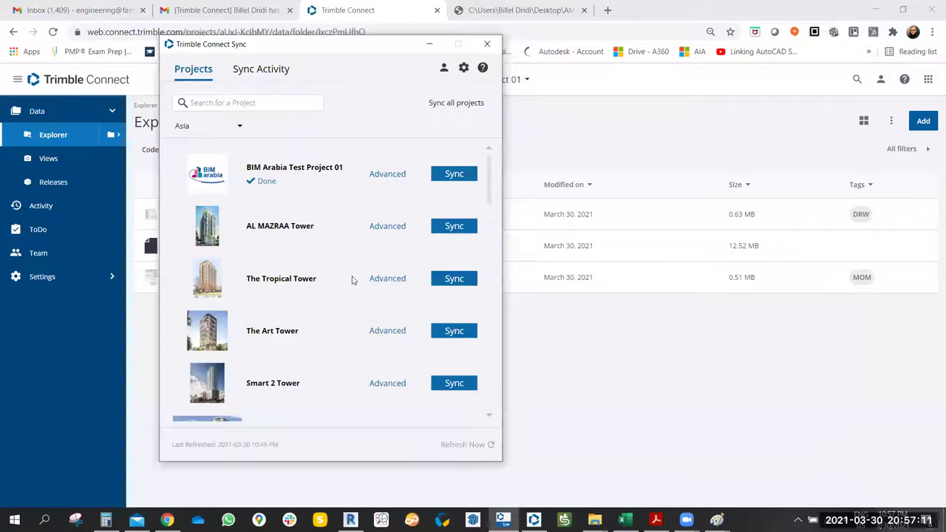
Step: Review the Sync account options and the Filters, Alerts, Proxy and Sync preference pages
{"action": "left_click", "coordinate": [443, 67]}
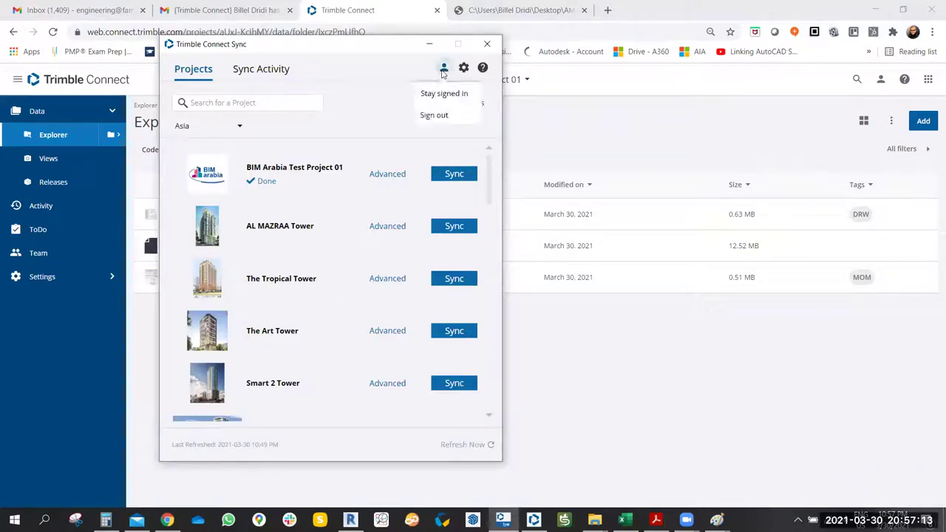
{"action": "left_click", "coordinate": [403, 69]}
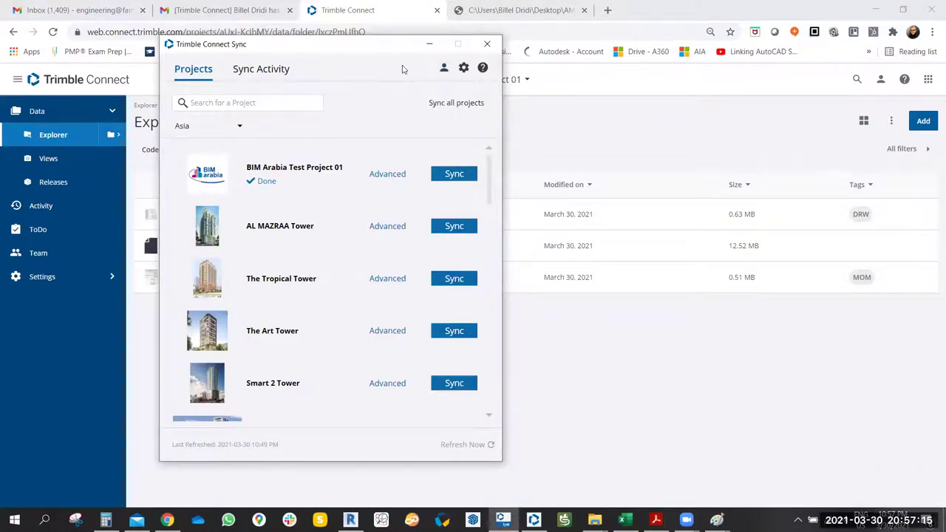
{"action": "left_click", "coordinate": [464, 67]}
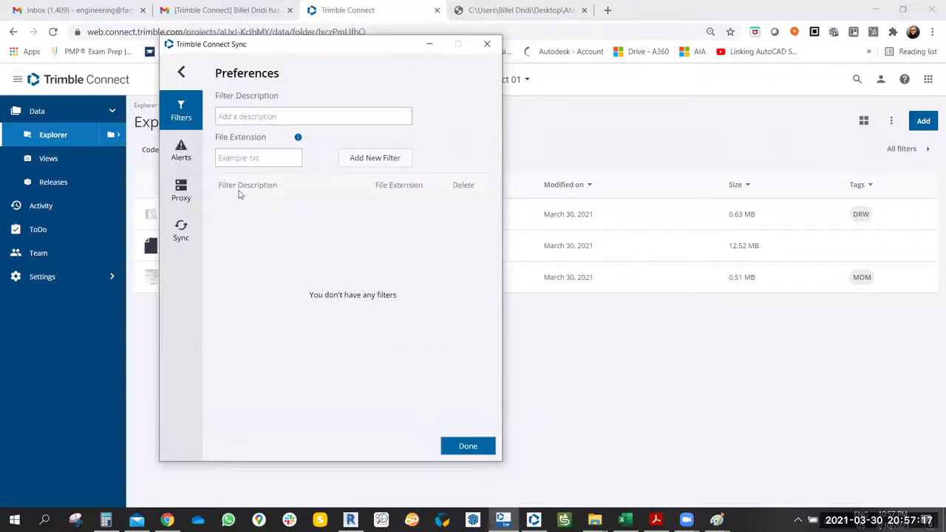
{"action": "left_click", "coordinate": [185, 155]}
{"action": "left_click", "coordinate": [185, 191]}
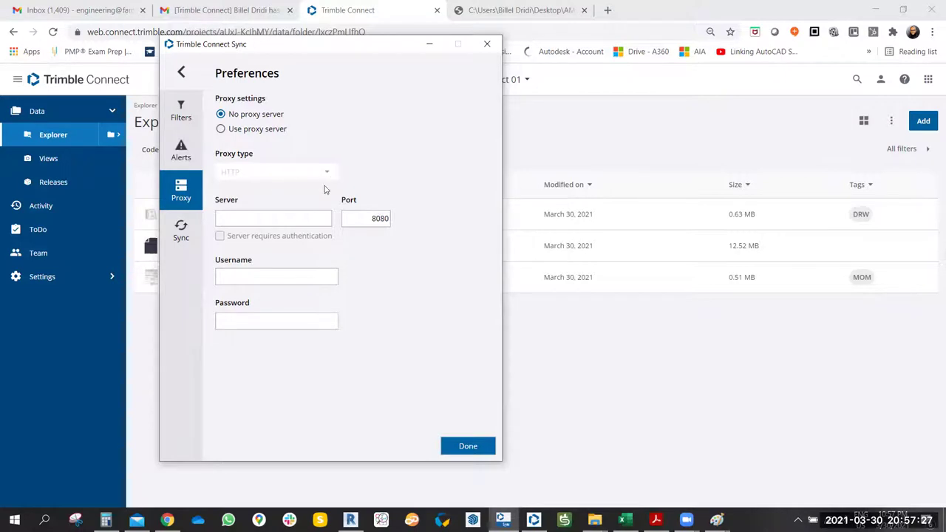
{"action": "left_click", "coordinate": [180, 235]}
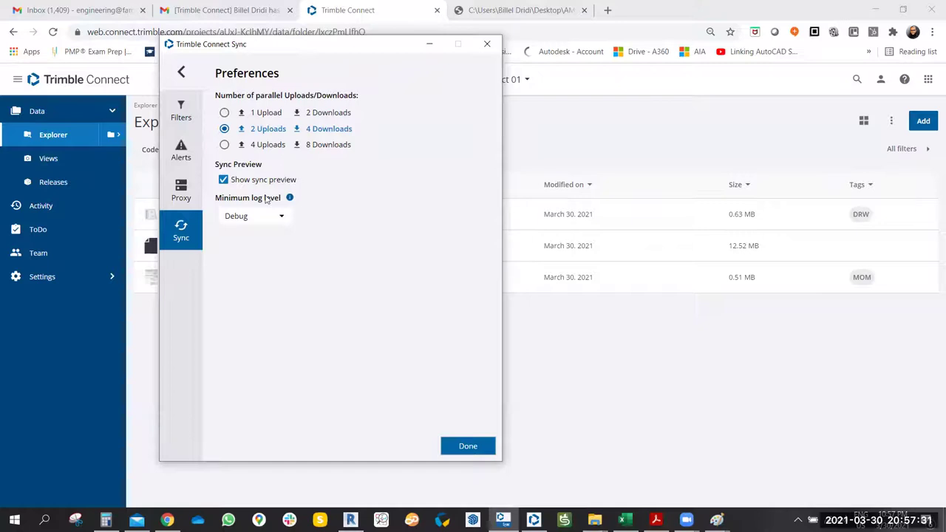
{"action": "left_click", "coordinate": [188, 115]}
{"action": "left_click", "coordinate": [181, 72]}
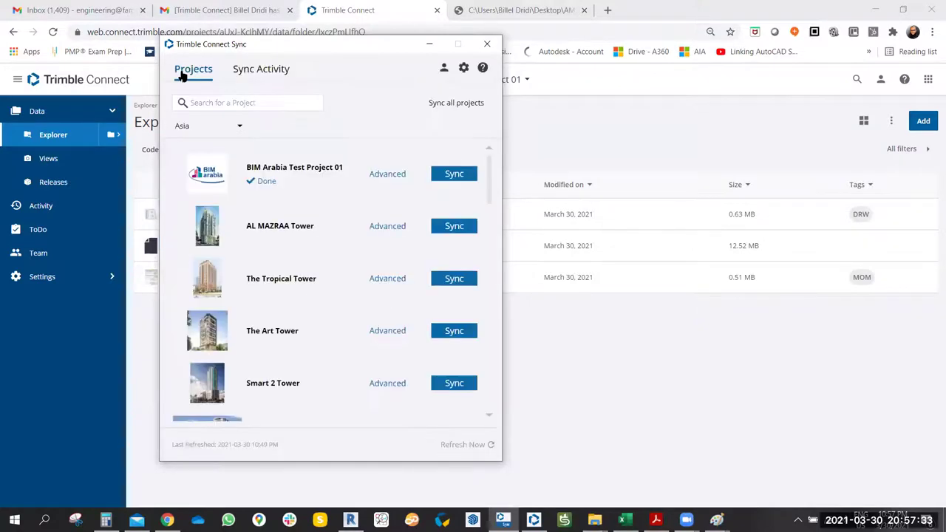
Step: Add a New schedule1 sync schedule to BIM Arabia Test Project 01
{"action": "left_click", "coordinate": [387, 178]}
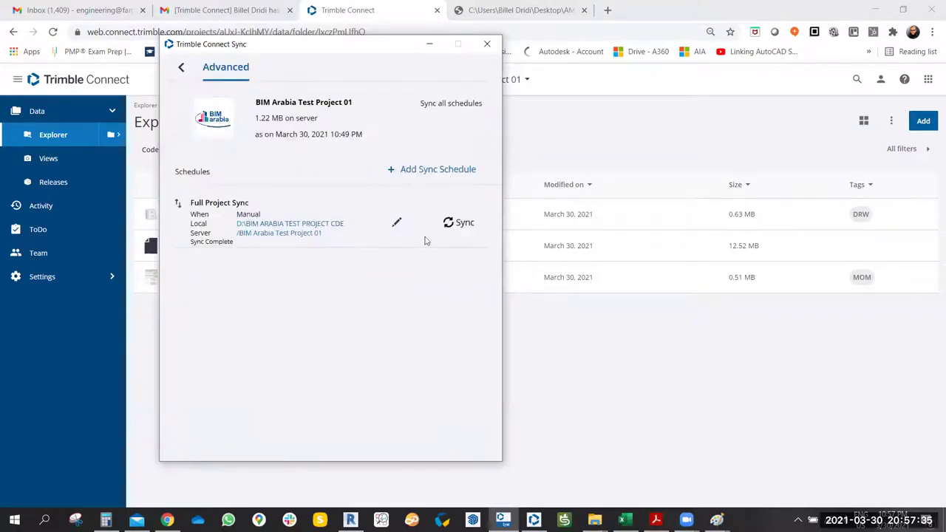
{"action": "left_click", "coordinate": [427, 171]}
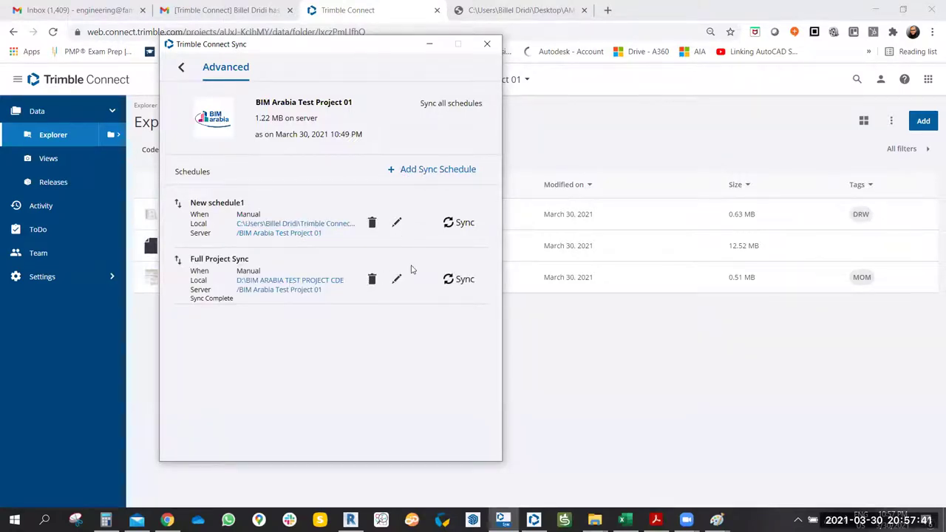
{"action": "left_click", "coordinate": [181, 67]}
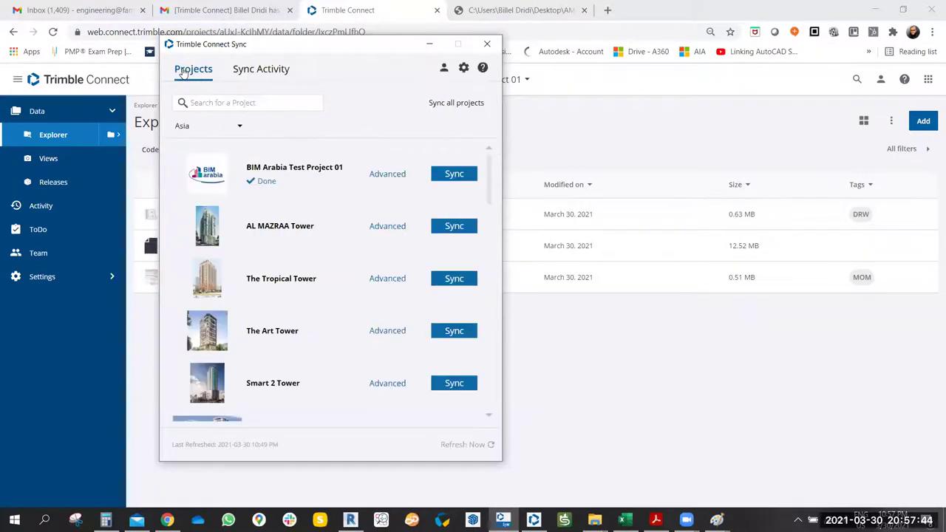
{"action": "left_click", "coordinate": [386, 175]}
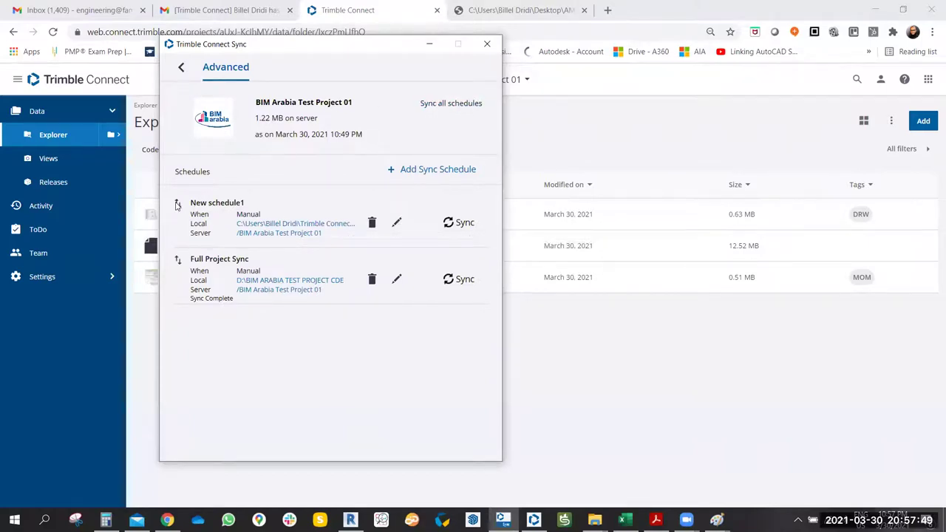
Step: Preview and cancel syncs for New schedule1 and Full Project Sync, then return to projects
{"action": "left_click", "coordinate": [451, 230]}
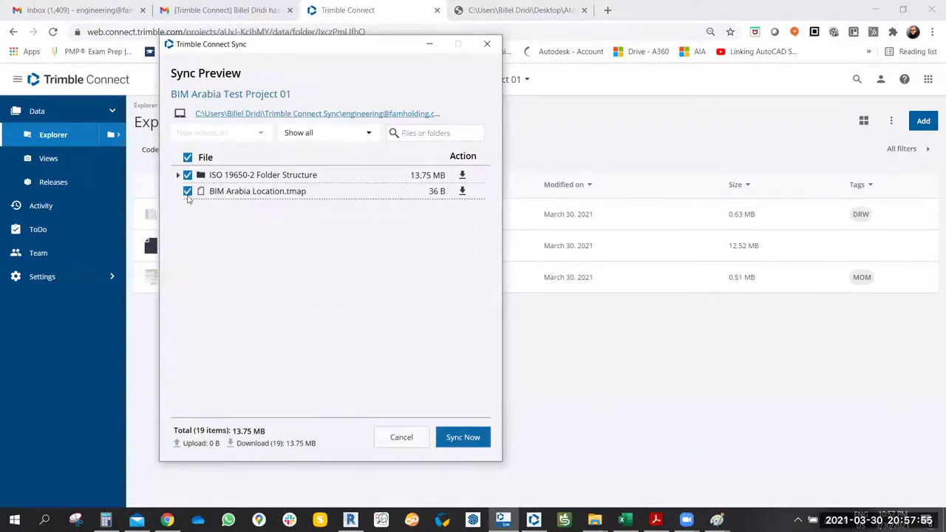
{"action": "left_click", "coordinate": [401, 437]}
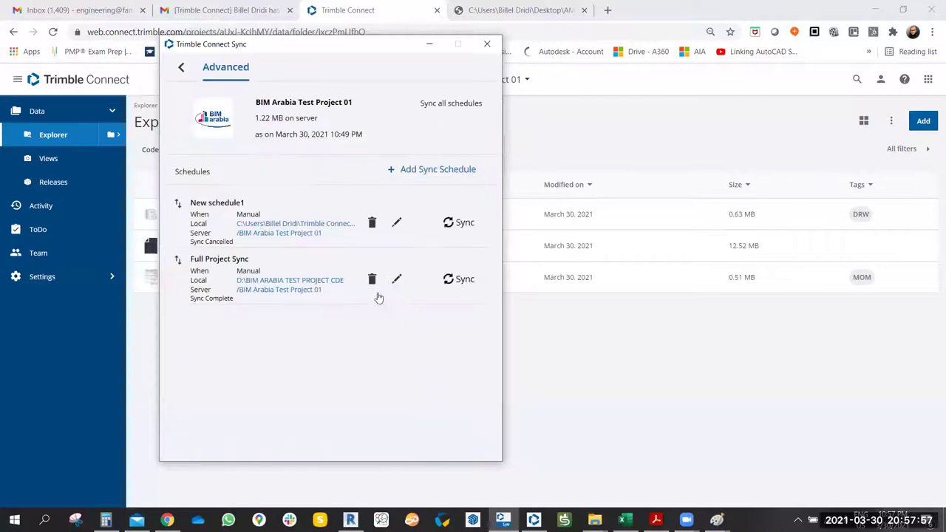
{"action": "left_click", "coordinate": [451, 279]}
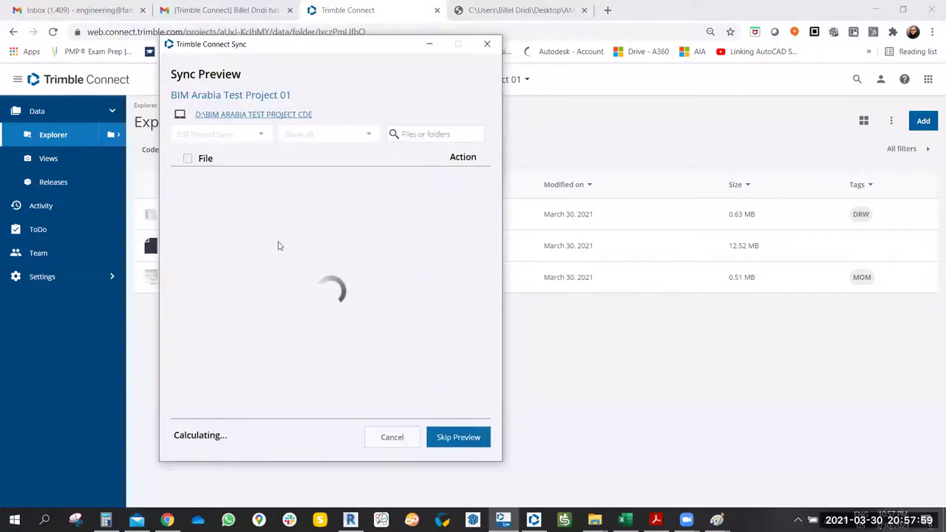
{"action": "left_click", "coordinate": [399, 440]}
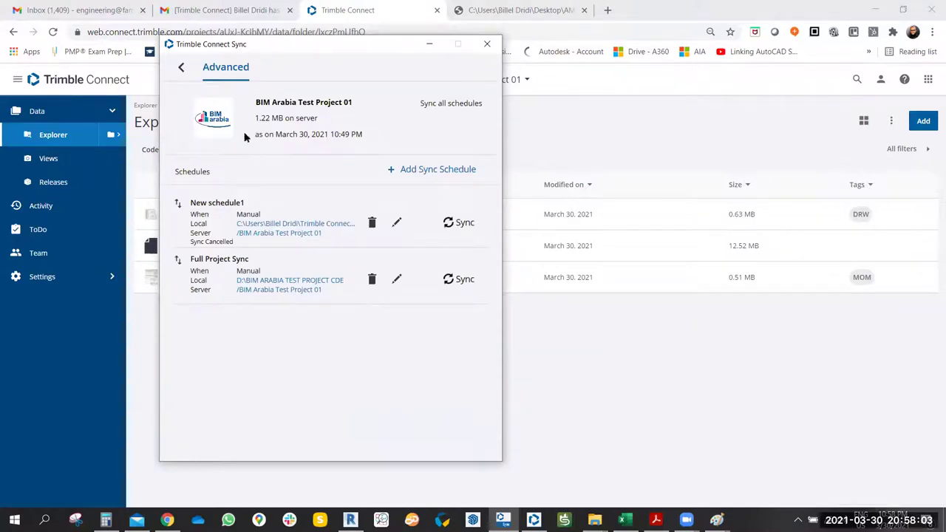
{"action": "left_click", "coordinate": [183, 68]}
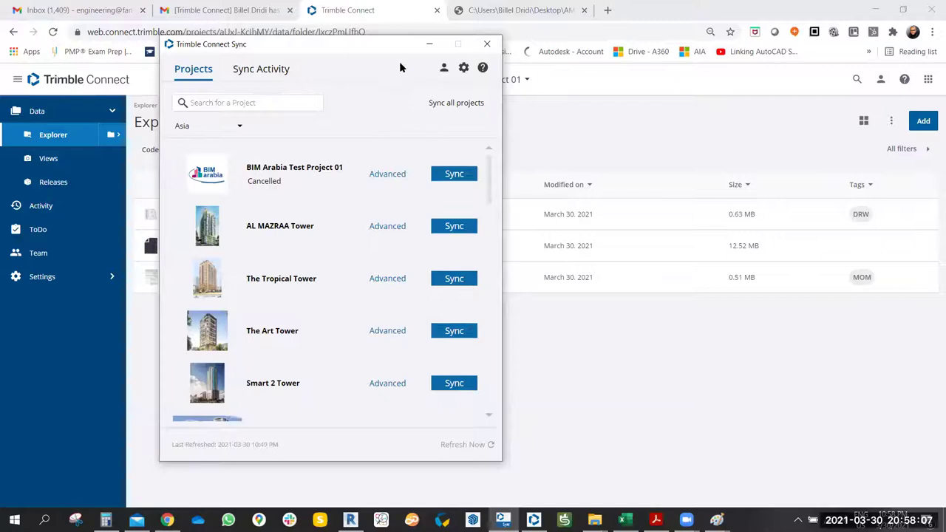
{"action": "left_click_drag", "start_coordinate": [391, 46], "coordinate": [550, 33]}
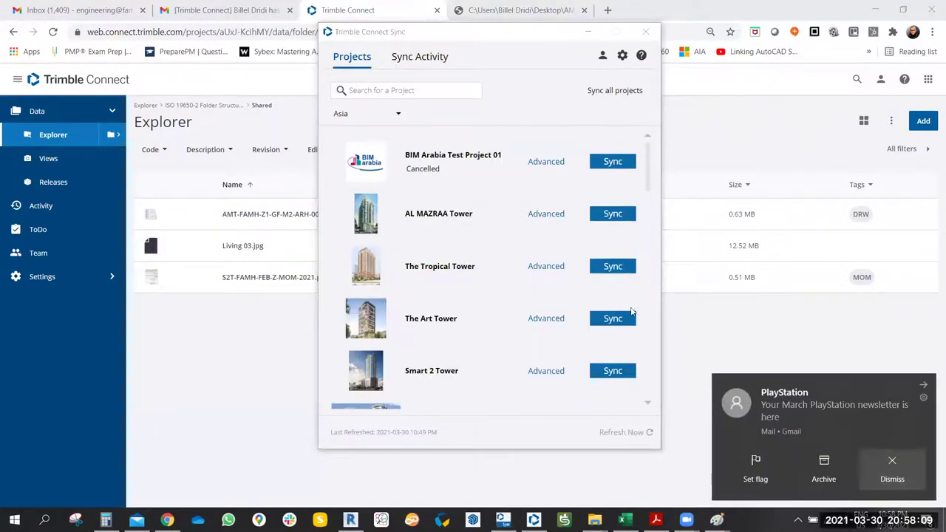
{"action": "scroll", "coordinate": [473, 258], "scroll_direction": "down", "scroll_amount": 2}
{"action": "scroll", "coordinate": [473, 258], "scroll_direction": "down", "scroll_amount": 2}
{"action": "scroll", "coordinate": [473, 258], "scroll_direction": "up", "scroll_amount": 2}
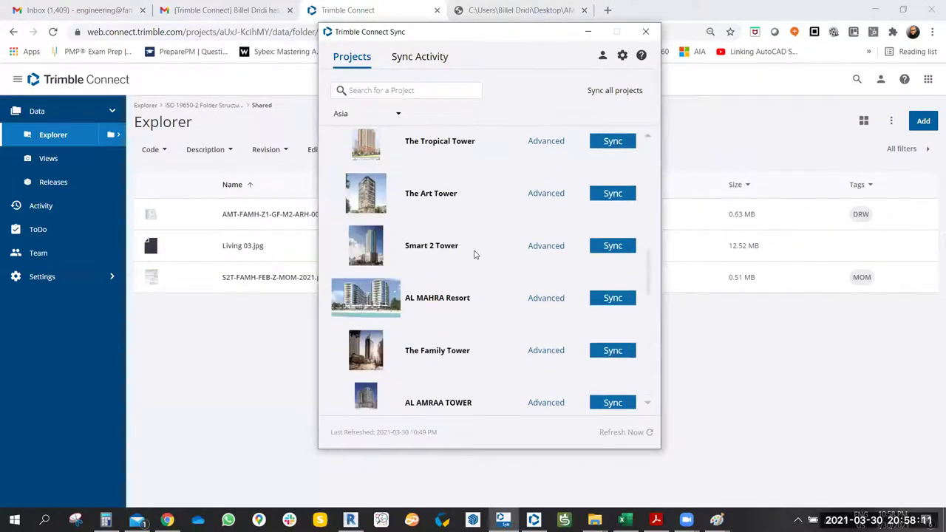
{"action": "scroll", "coordinate": [473, 258], "scroll_direction": "up", "scroll_amount": 2}
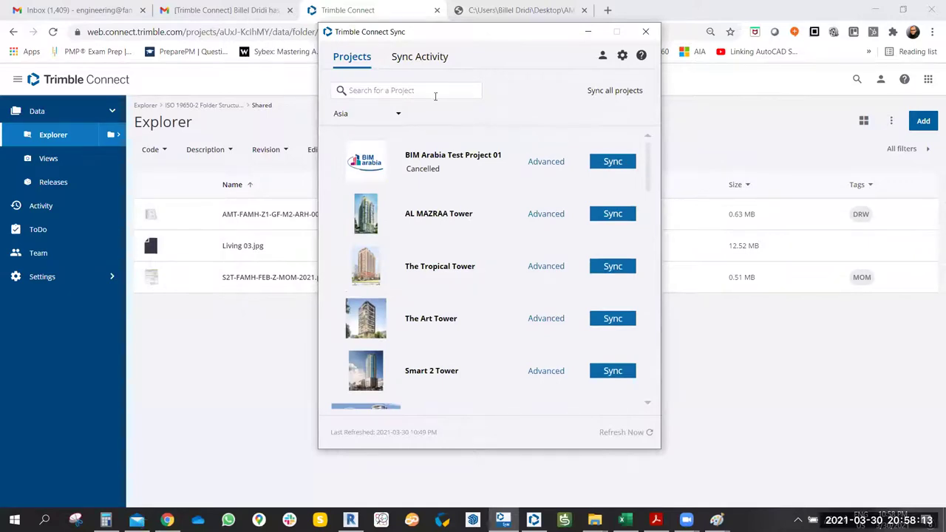
{"action": "left_click_drag", "start_coordinate": [505, 37], "coordinate": [406, 69]}
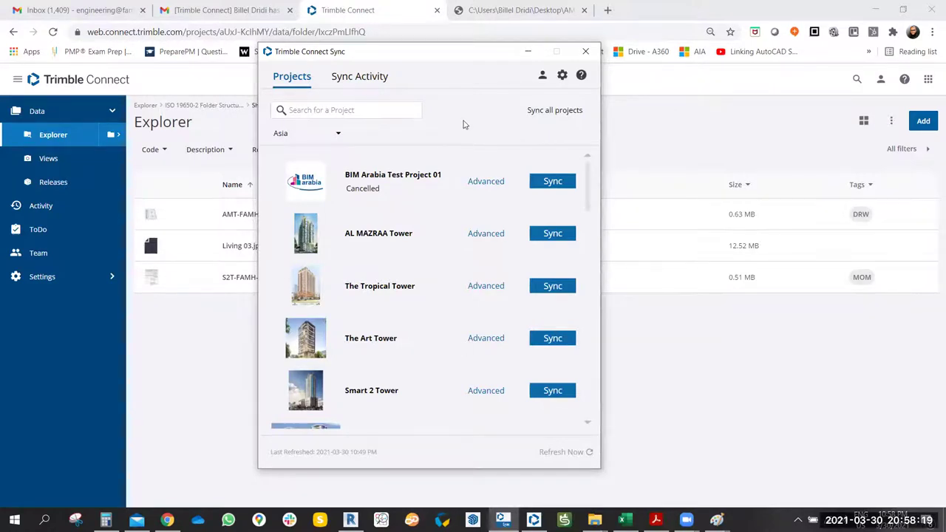
{"action": "left_click_drag", "start_coordinate": [467, 57], "coordinate": [532, 58]}
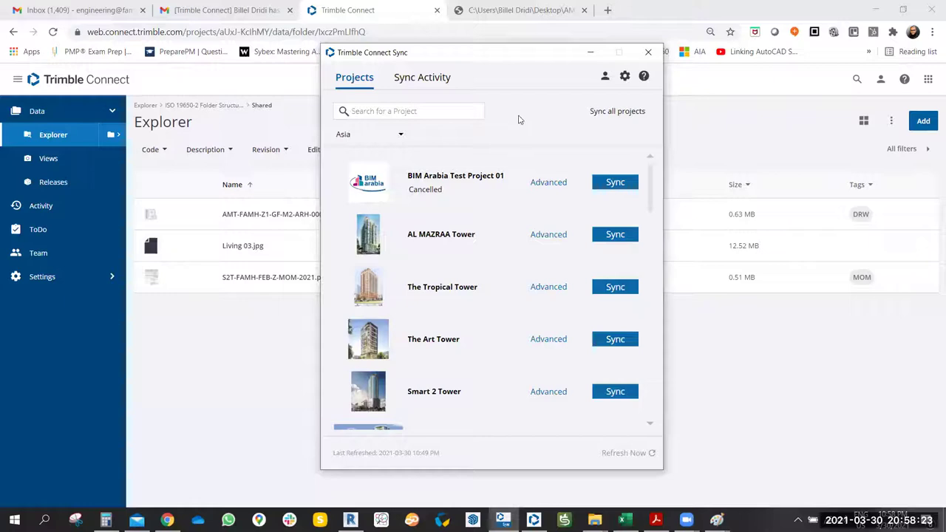
{"action": "left_click_drag", "start_coordinate": [503, 57], "coordinate": [465, 55]}
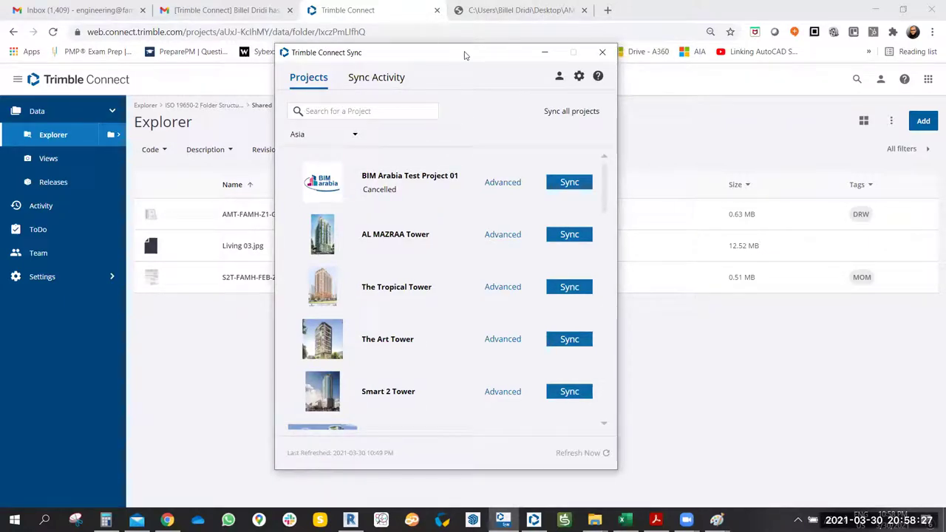
Step: Browse completed syncs and the projects list, briefly opening BIM Arabia Test Project 01 online
{"action": "left_click", "coordinate": [398, 84]}
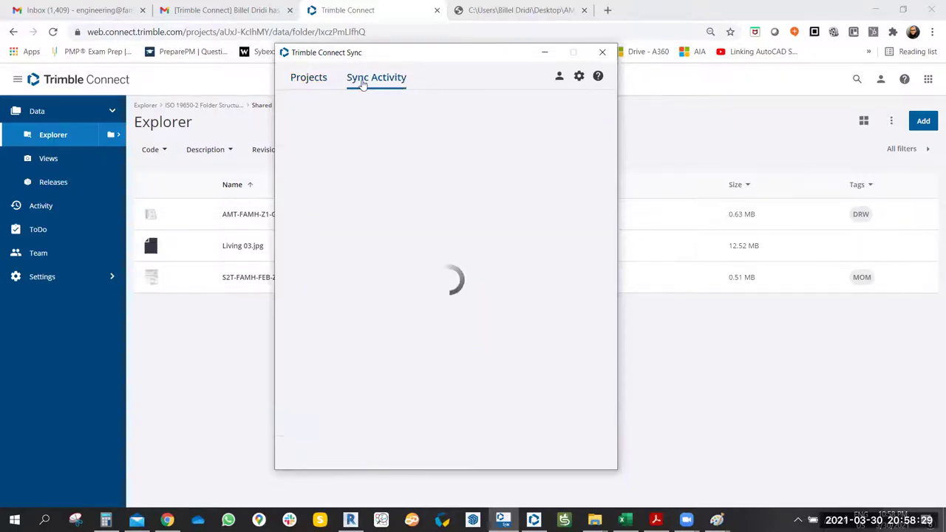
{"action": "left_click", "coordinate": [311, 78]}
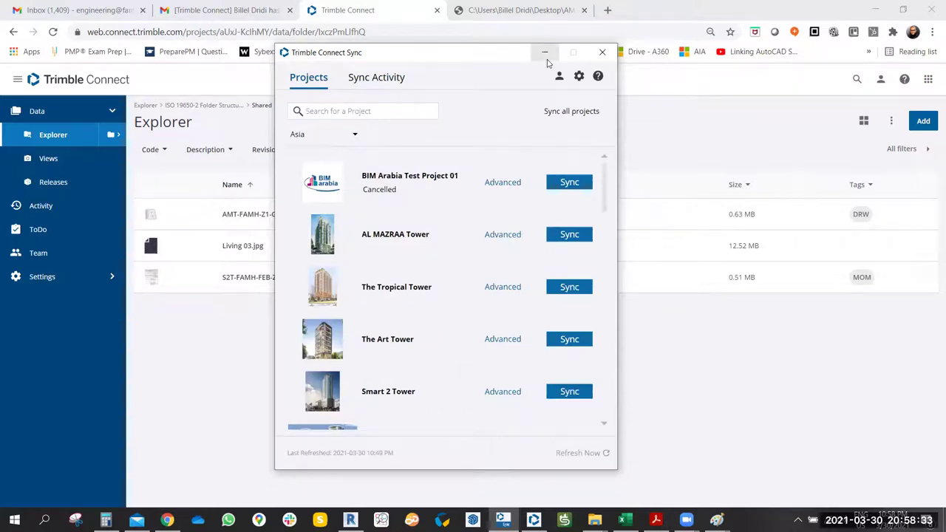
{"action": "scroll", "coordinate": [504, 323], "scroll_direction": "down", "scroll_amount": 2}
{"action": "scroll", "coordinate": [487, 281], "scroll_direction": "down", "scroll_amount": 2}
{"action": "scroll", "coordinate": [485, 271], "scroll_direction": "up", "scroll_amount": 3}
{"action": "scroll", "coordinate": [473, 270], "scroll_direction": "up", "scroll_amount": 1}
{"action": "scroll", "coordinate": [434, 277], "scroll_direction": "down", "scroll_amount": 2}
{"action": "scroll", "coordinate": [382, 273], "scroll_direction": "up", "scroll_amount": 2}
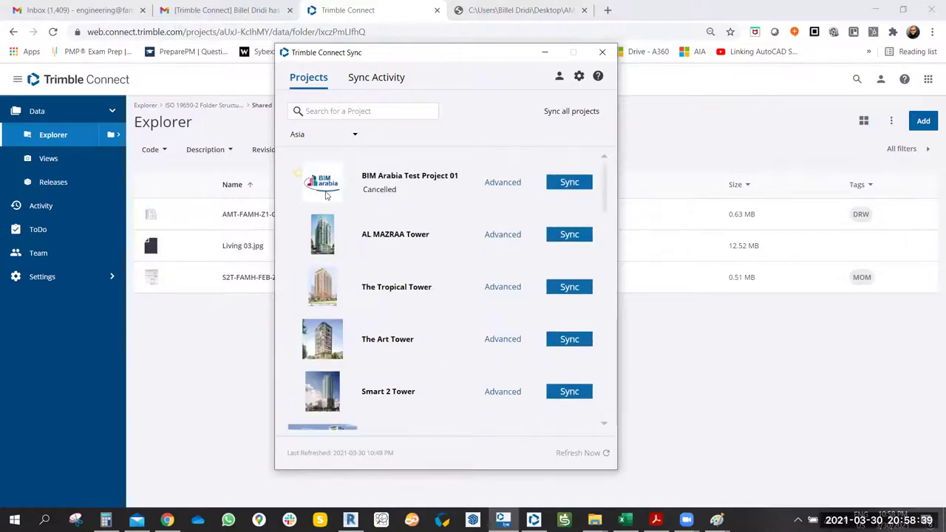
{"action": "left_click", "coordinate": [446, 185]}
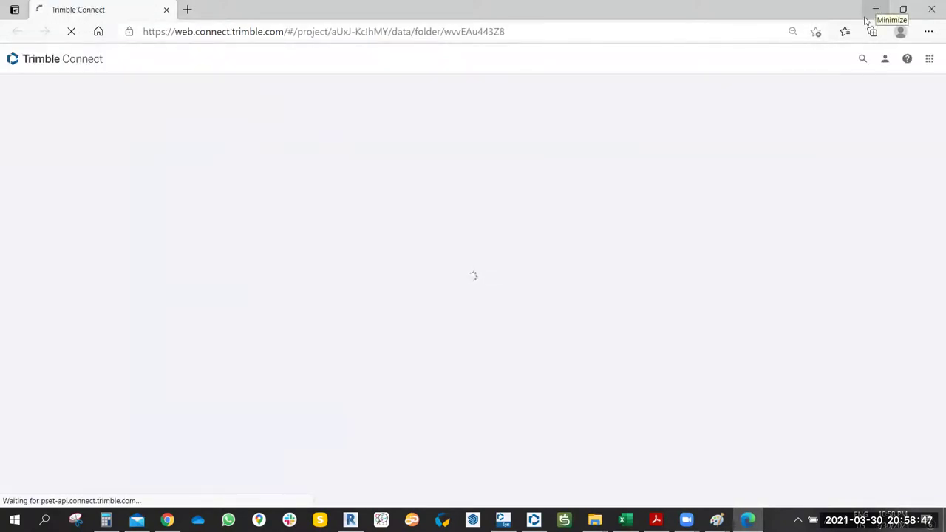
{"action": "left_click", "coordinate": [931, 9]}
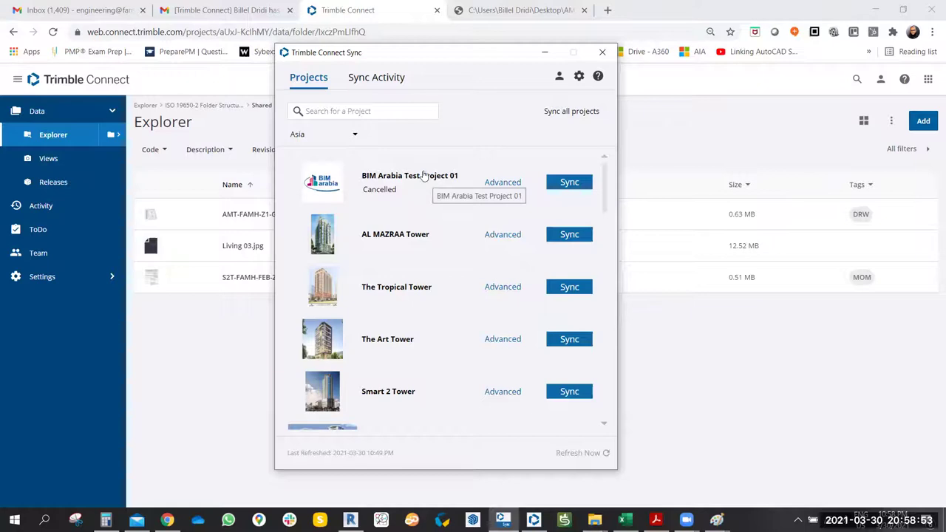
Step: Check the project regions keeping Asia, revisit sync activity, then minimize the Sync window
{"action": "left_click", "coordinate": [355, 134]}
{"action": "left_click", "coordinate": [358, 137]}
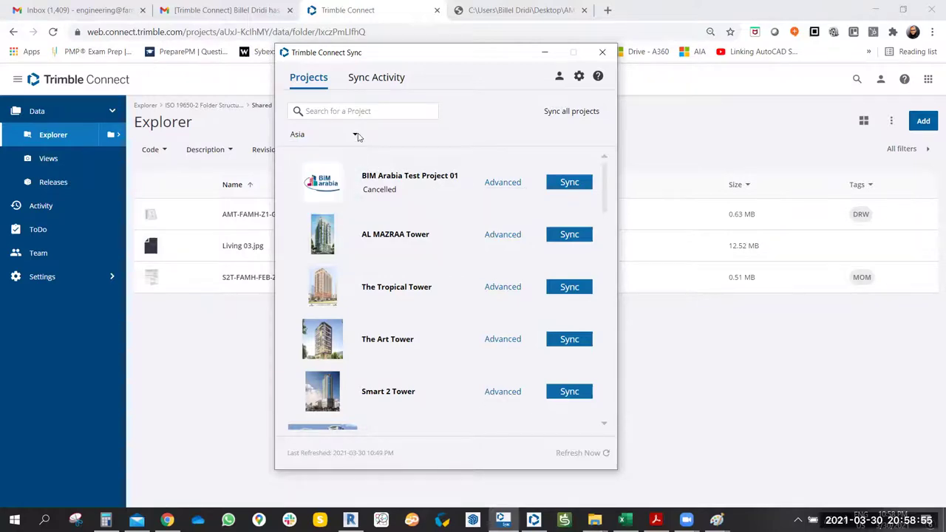
{"action": "scroll", "coordinate": [436, 281], "scroll_direction": "down", "scroll_amount": 3}
{"action": "scroll", "coordinate": [434, 281], "scroll_direction": "down", "scroll_amount": 2}
{"action": "scroll", "coordinate": [462, 240], "scroll_direction": "up", "scroll_amount": 5}
{"action": "left_click", "coordinate": [332, 112]}
{"action": "left_click", "coordinate": [371, 79]}
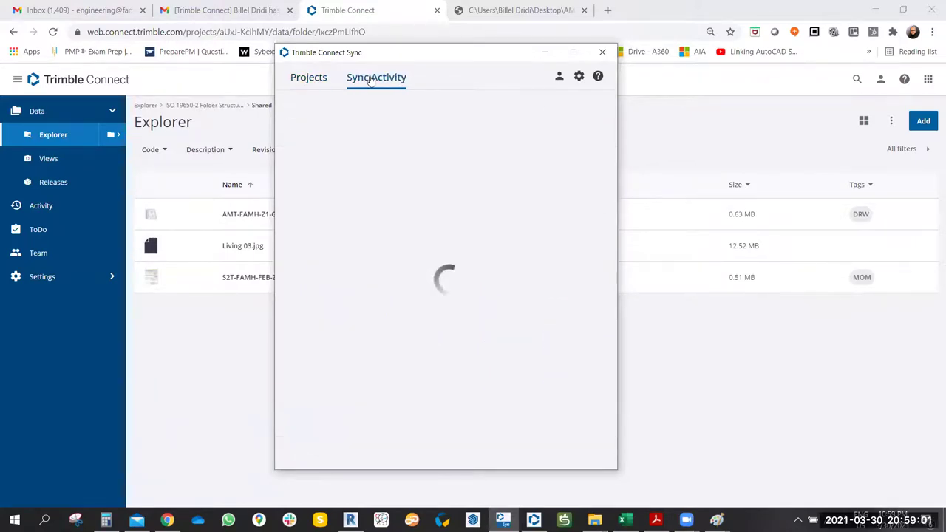
{"action": "left_click", "coordinate": [321, 80]}
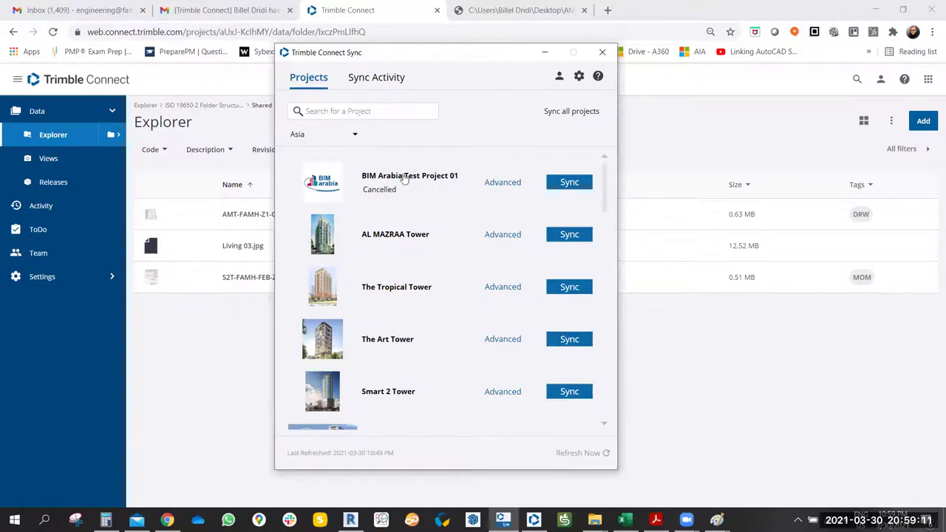
{"action": "scroll", "coordinate": [397, 339], "scroll_direction": "down", "scroll_amount": 3}
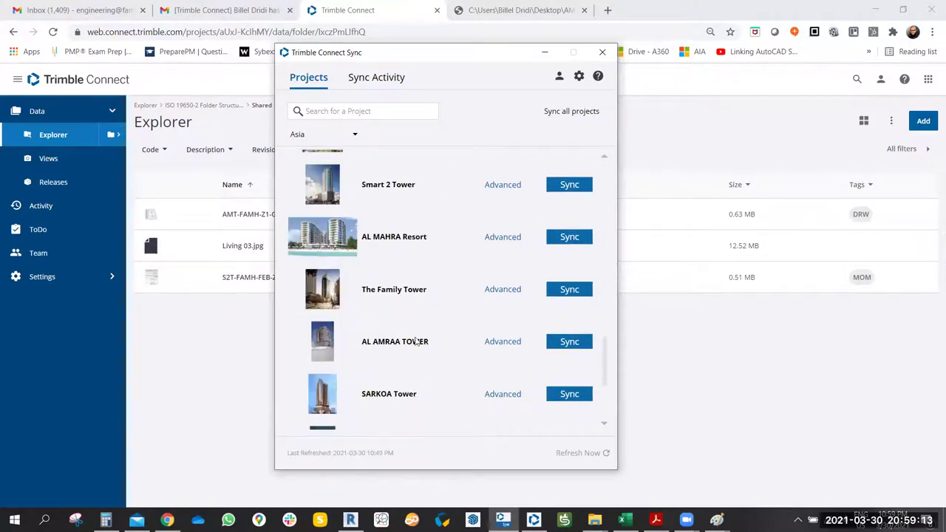
{"action": "scroll", "coordinate": [436, 284], "scroll_direction": "up", "scroll_amount": 3}
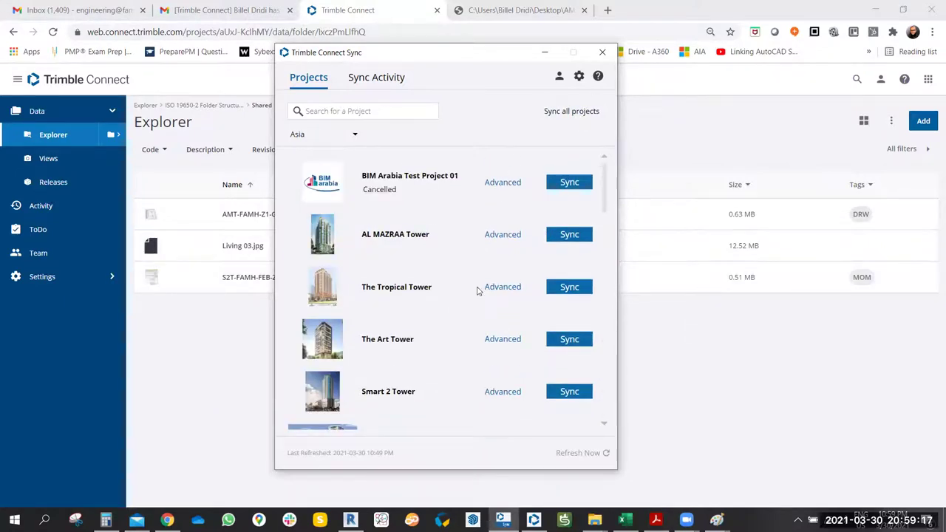
{"action": "left_click", "coordinate": [544, 53]}
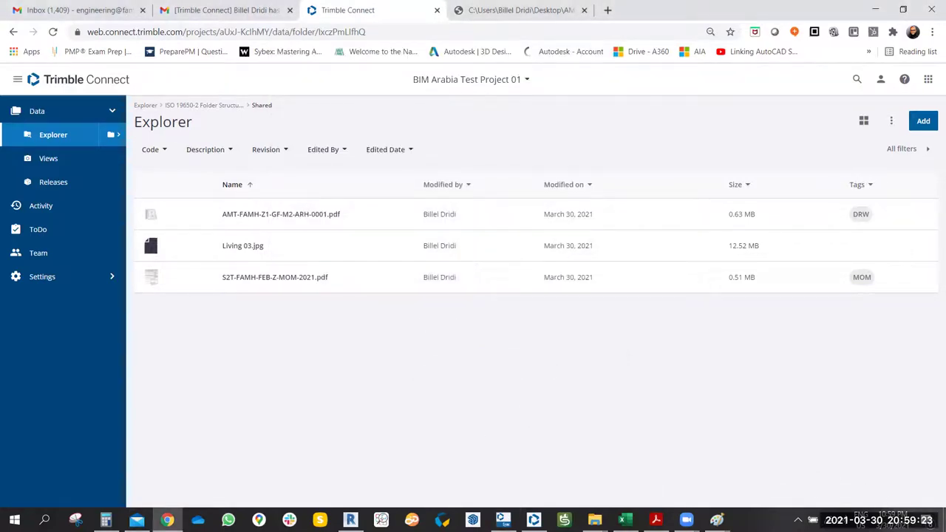
Step: Copy the Trimble webinar document from the desktop and show the ISO 19650-2 Folder Structure folder
{"action": "key", "text": "super+d"}
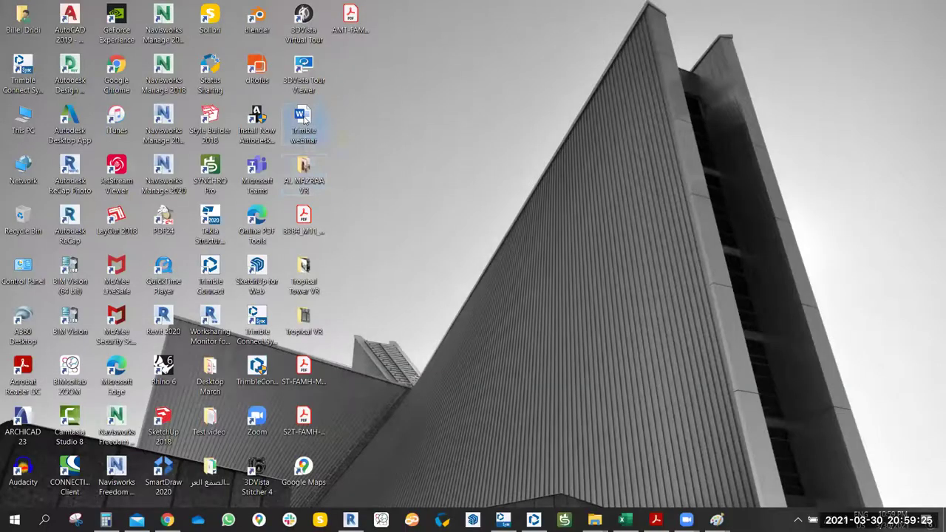
{"action": "right_click", "coordinate": [308, 118]}
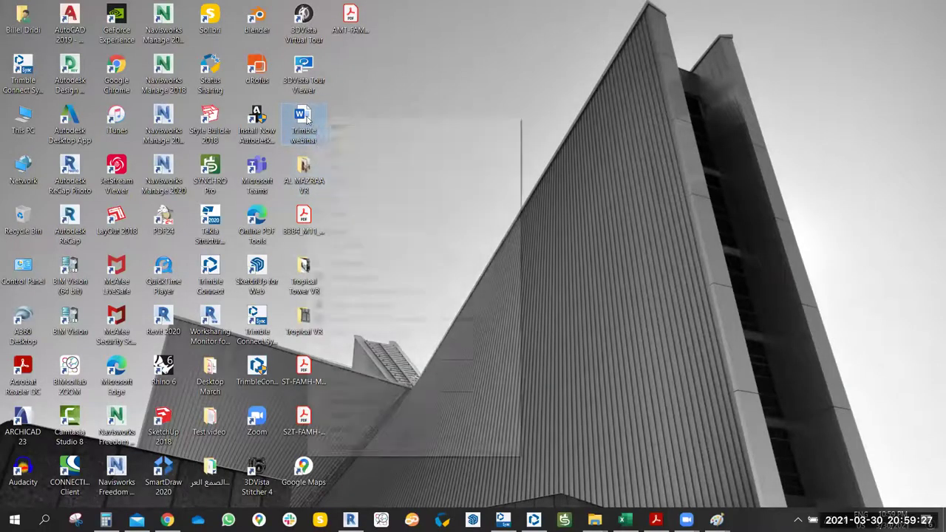
{"action": "left_click", "coordinate": [472, 383]}
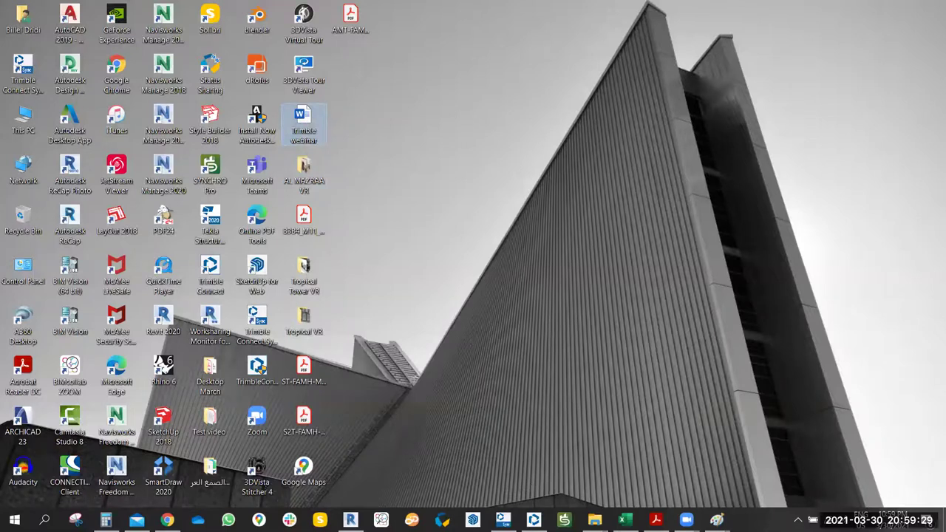
{"action": "left_click", "coordinate": [595, 519]}
{"action": "left_click", "coordinate": [663, 465]}
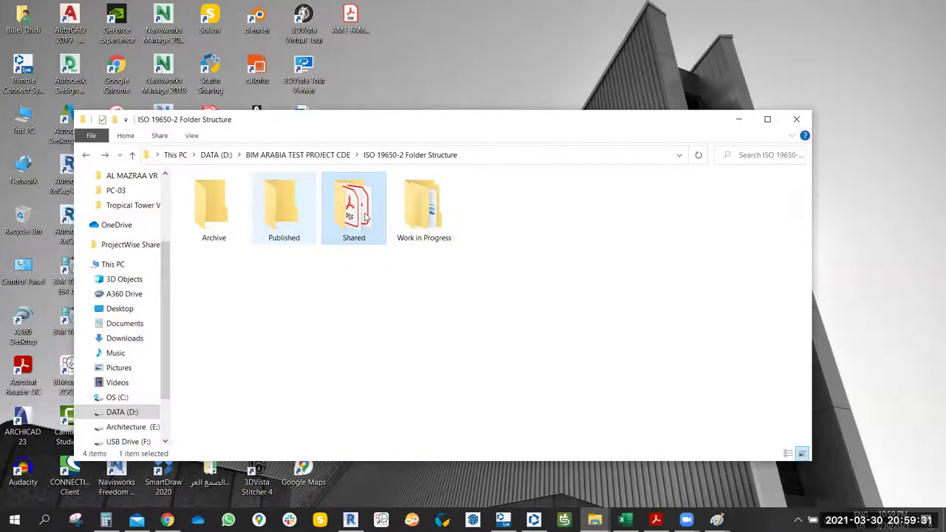
Step: Paste Trimble webinar into the Shared folder and start syncing BIM Arabia Test Project 01
{"action": "key", "text": "Return"}
{"action": "right_click", "coordinate": [258, 268]}
{"action": "left_click", "coordinate": [288, 352]}
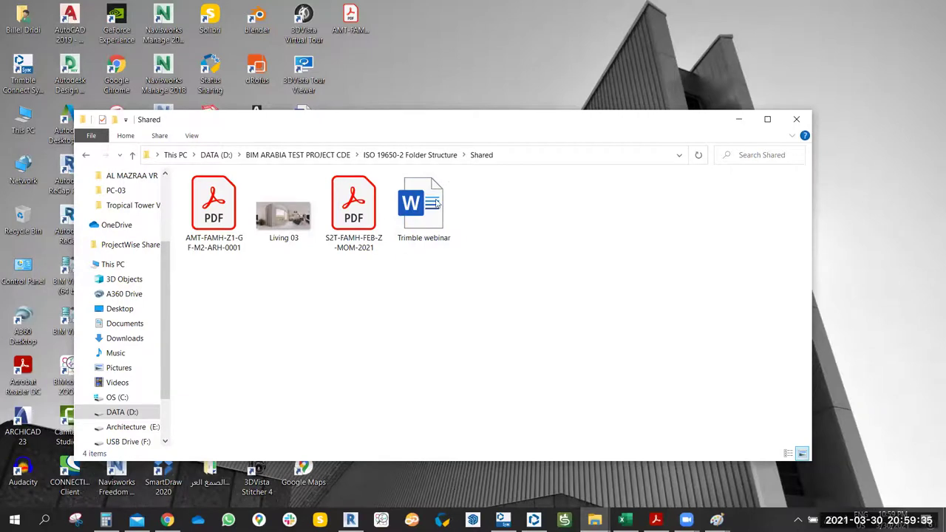
{"action": "left_click", "coordinate": [556, 181]}
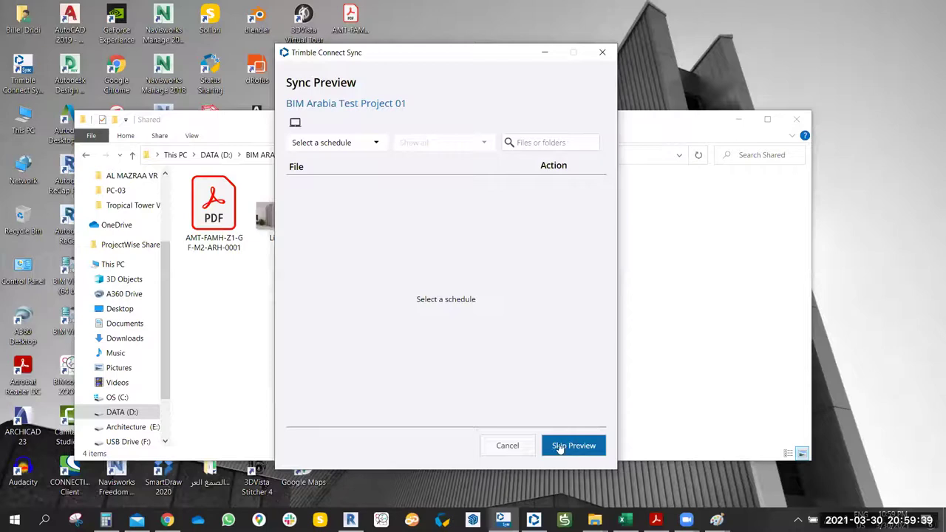
{"action": "left_click", "coordinate": [509, 444]}
{"action": "left_click", "coordinate": [560, 185]}
{"action": "left_click", "coordinate": [574, 446]}
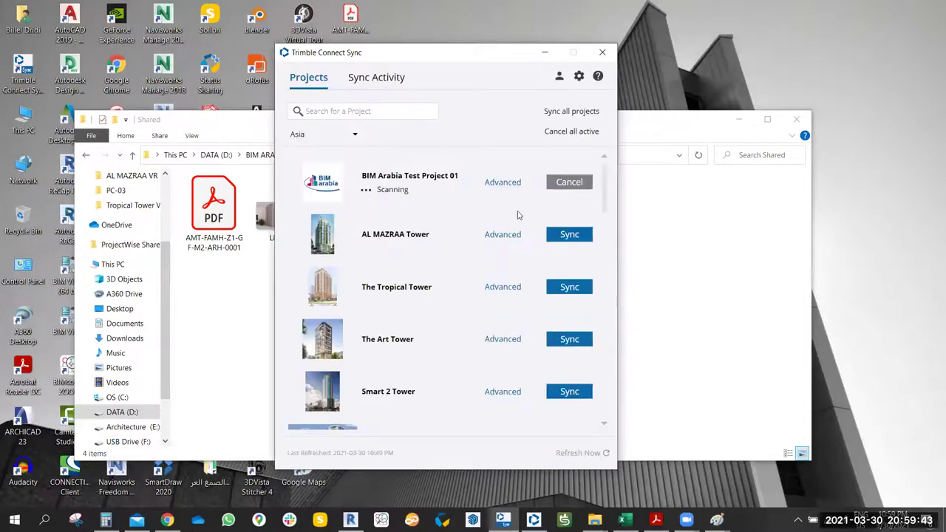
{"action": "left_click", "coordinate": [553, 185]}
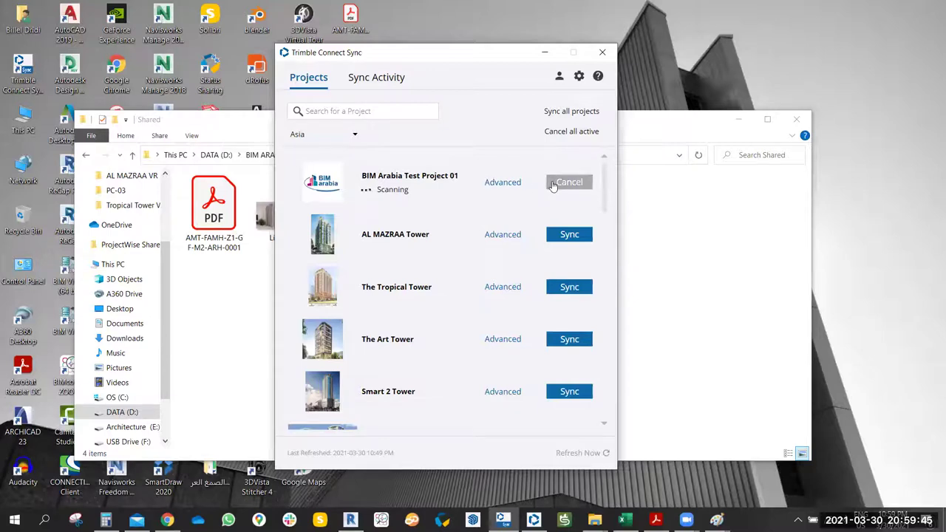
{"action": "left_click", "coordinate": [553, 133]}
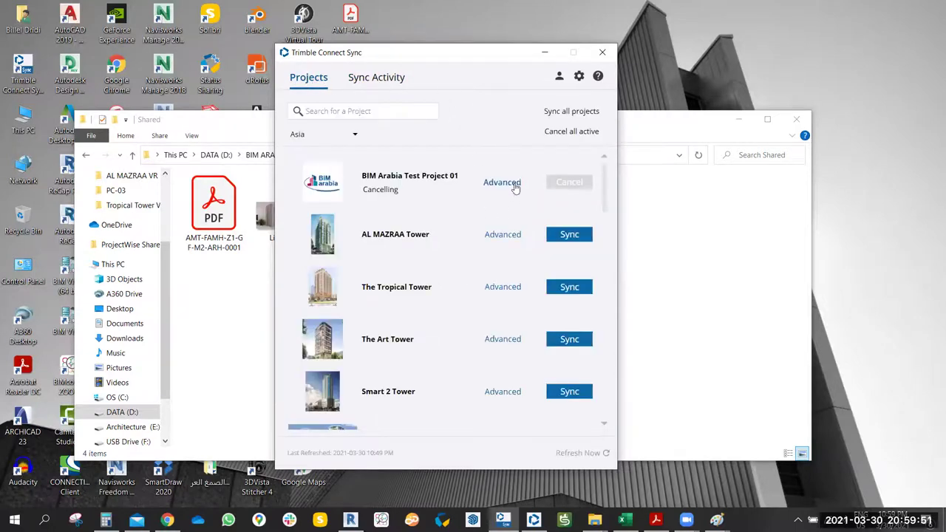
{"action": "left_click", "coordinate": [602, 51]}
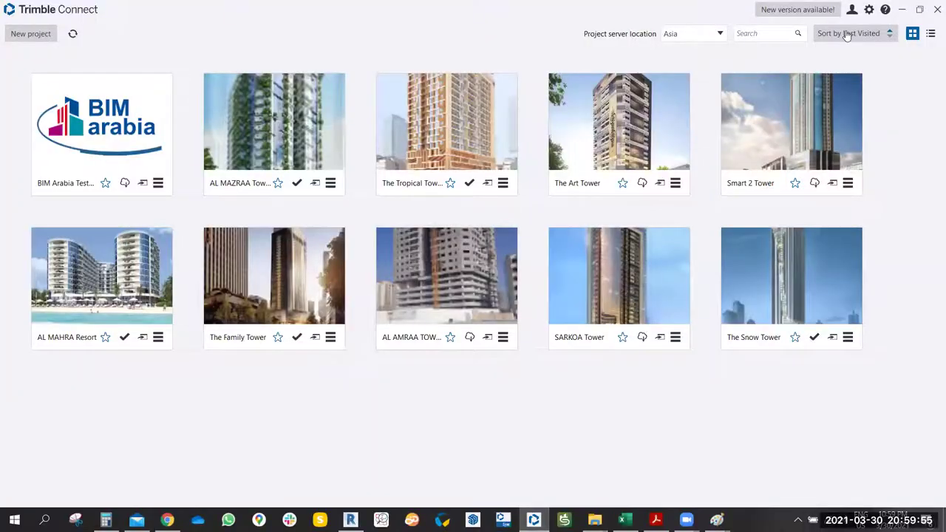
{"action": "left_click", "coordinate": [903, 10]}
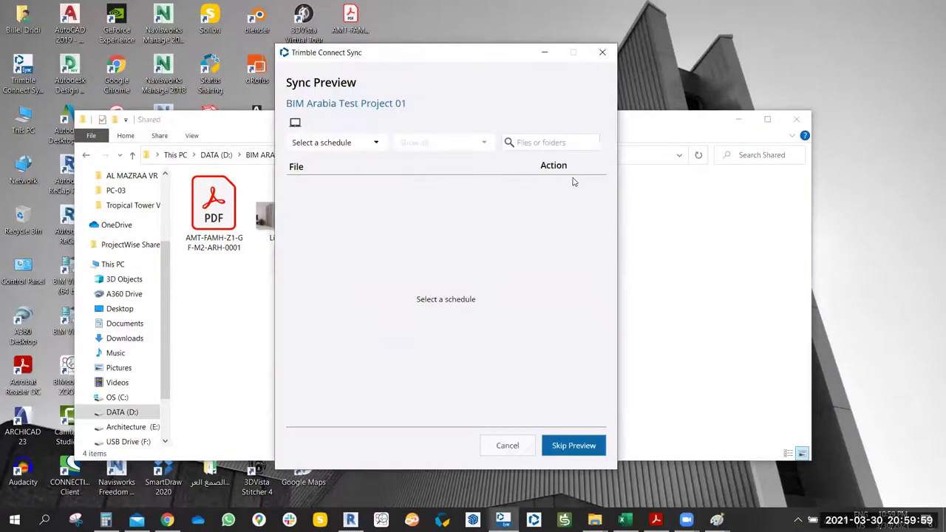
Step: Upload the Trimble webinar file using the Full Project Sync schedule
{"action": "left_click", "coordinate": [376, 142]}
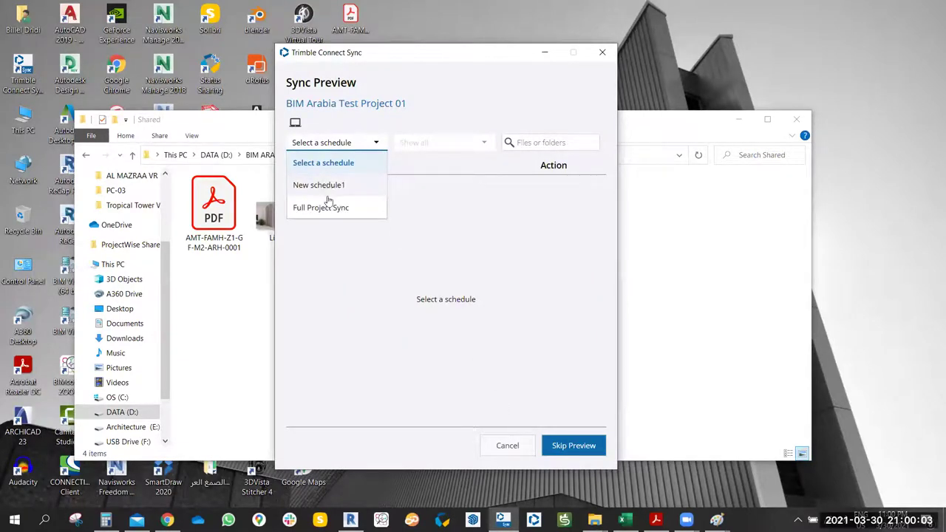
{"action": "left_click", "coordinate": [376, 143]}
{"action": "left_click", "coordinate": [337, 207]}
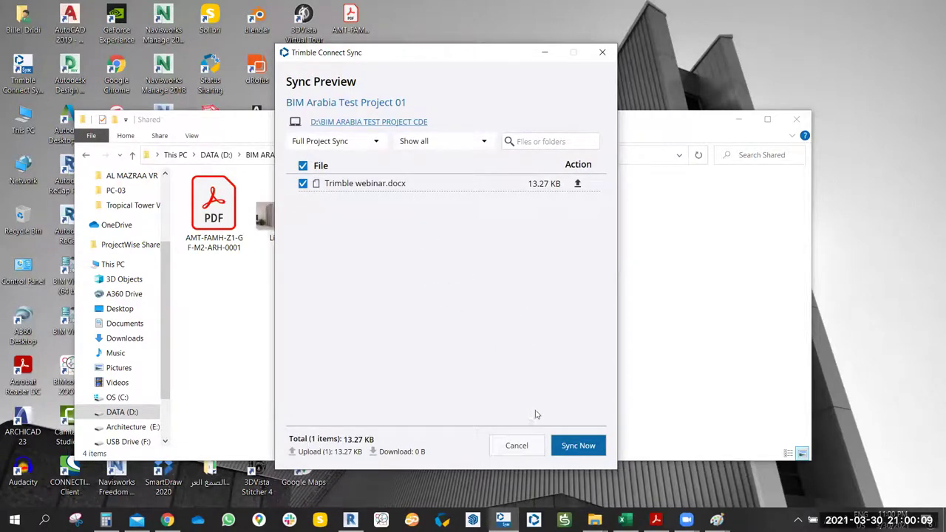
{"action": "left_click", "coordinate": [571, 448]}
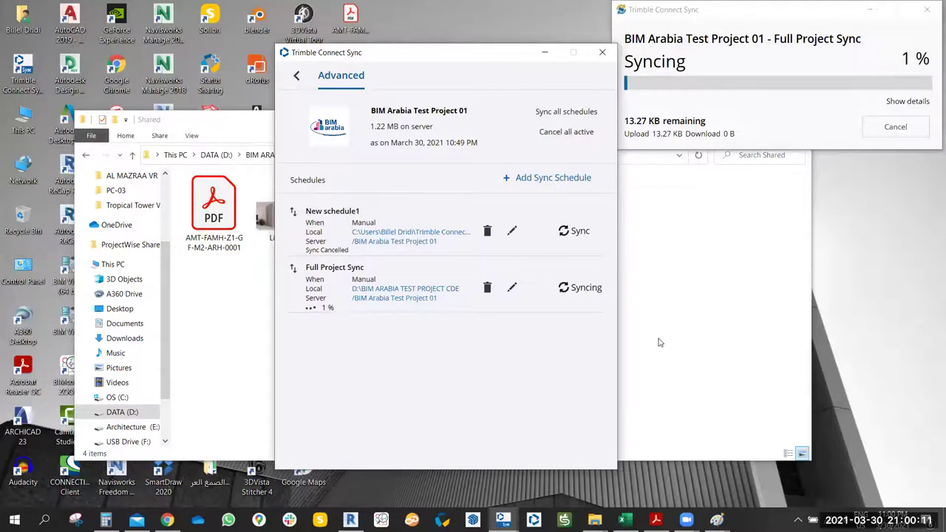
Step: Delete the New schedule1 schedule and leave the sync window
{"action": "left_click", "coordinate": [488, 233]}
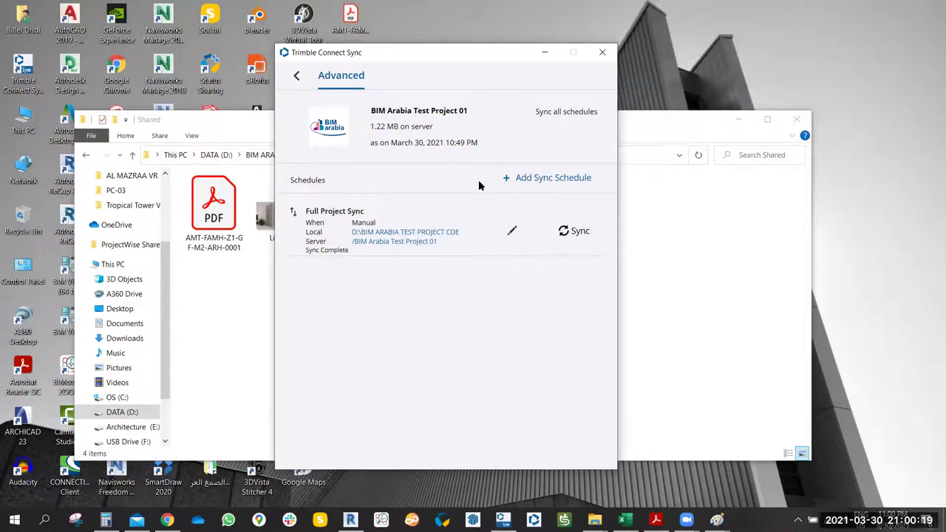
{"action": "left_click", "coordinate": [298, 77]}
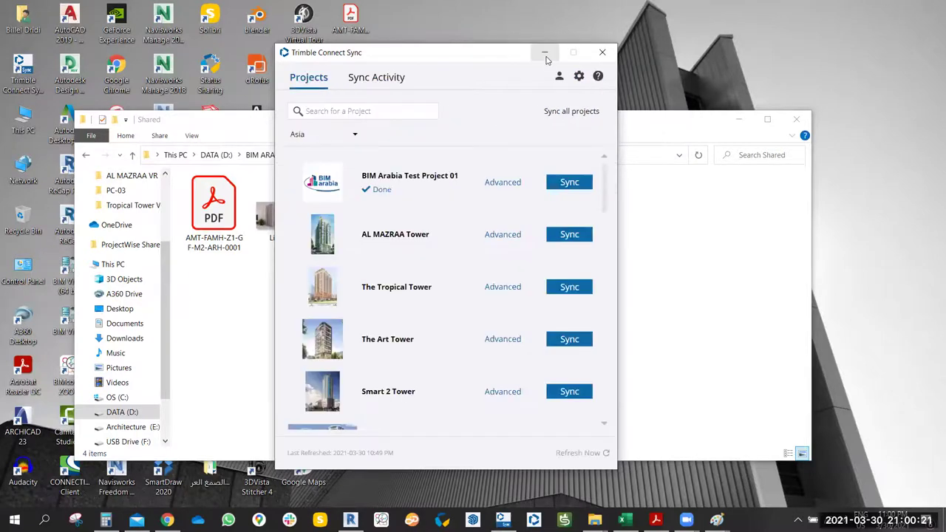
{"action": "key", "text": "Escape"}
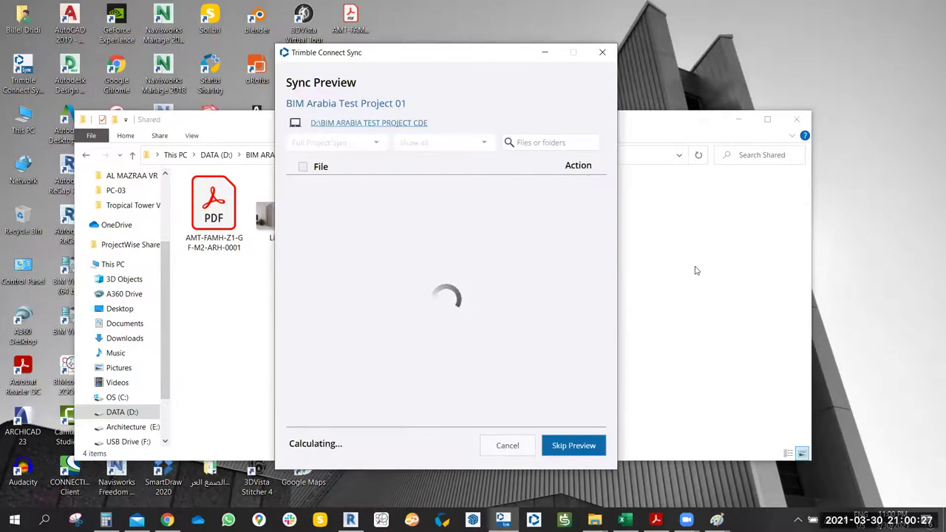
Step: Open Trimble webinar in Word, delete all its text, save and close it
{"action": "left_click", "coordinate": [546, 53]}
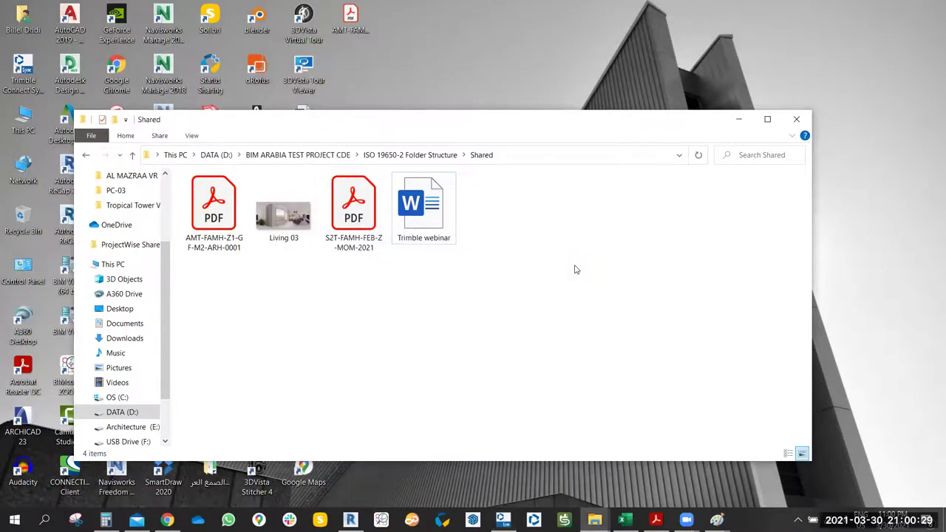
{"action": "left_click", "coordinate": [420, 215]}
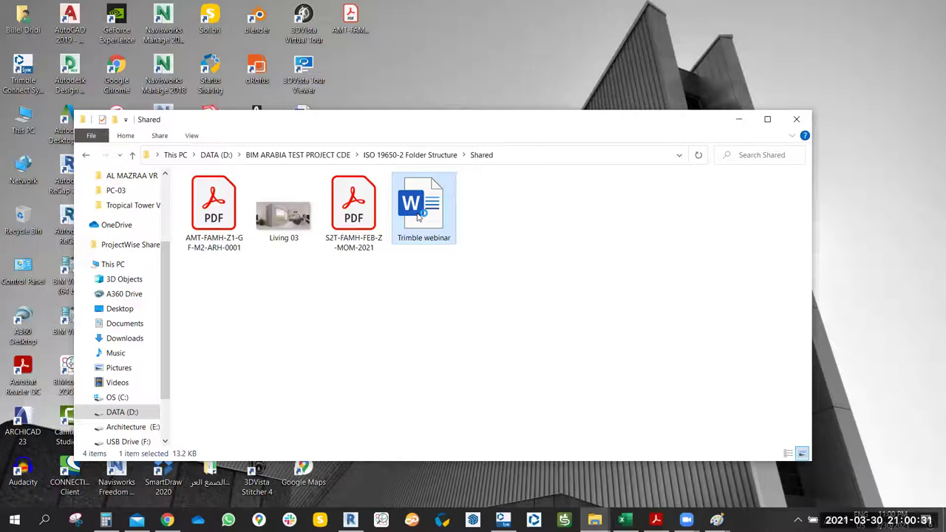
{"action": "double_click", "coordinate": [417, 214]}
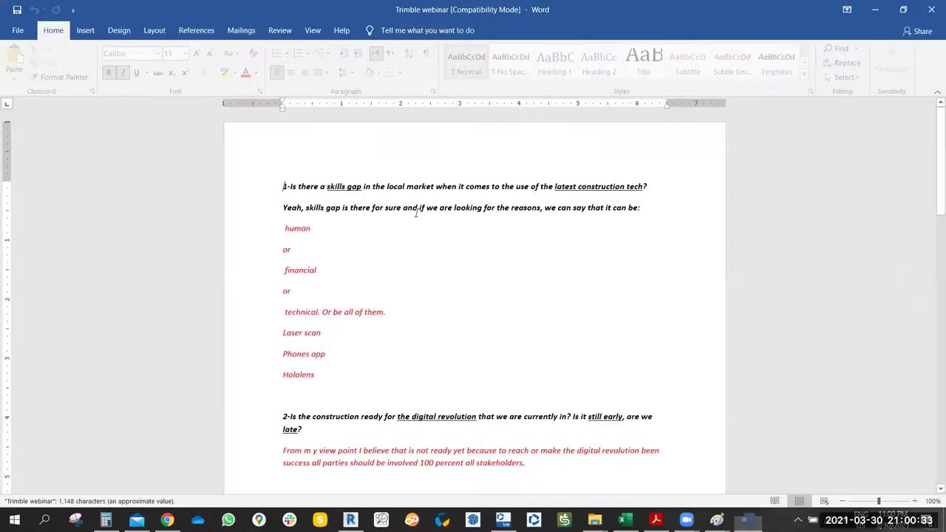
{"action": "scroll", "coordinate": [381, 315], "scroll_direction": "down", "scroll_amount": 5}
{"action": "scroll", "coordinate": [412, 340], "scroll_direction": "down", "scroll_amount": 5}
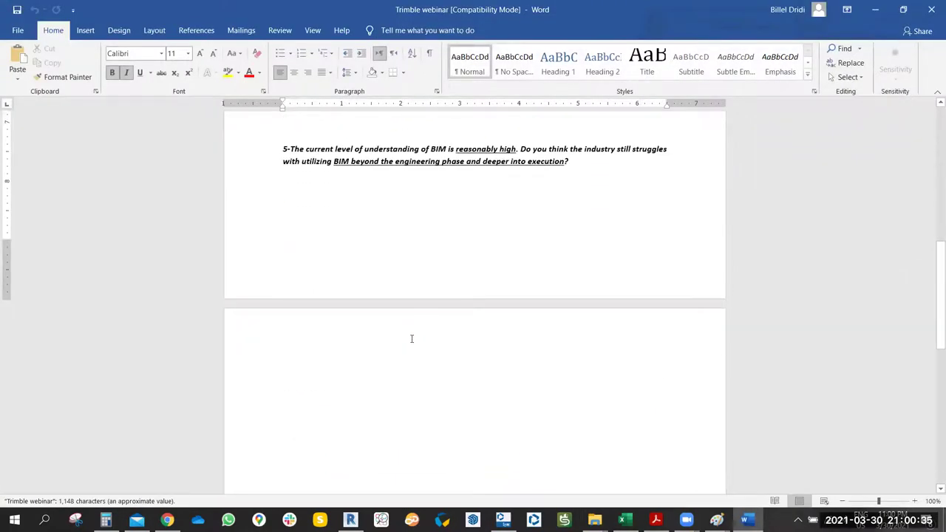
{"action": "key", "text": "ctrl+a"}
{"action": "key", "text": "Delete"}
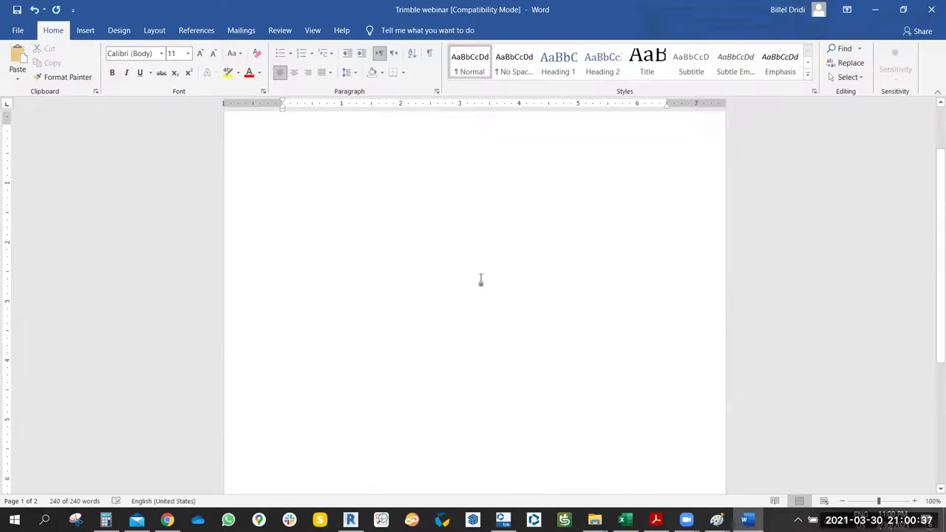
{"action": "left_click", "coordinate": [17, 9]}
{"action": "left_click", "coordinate": [932, 9]}
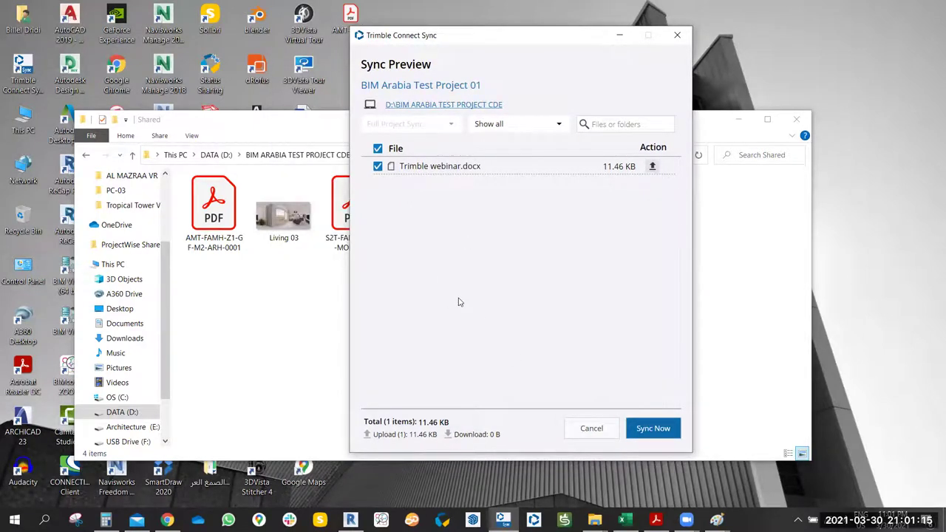
Step: Upload the changed Trimble webinar document, return to projects, and select the Word file
{"action": "left_click", "coordinate": [652, 431]}
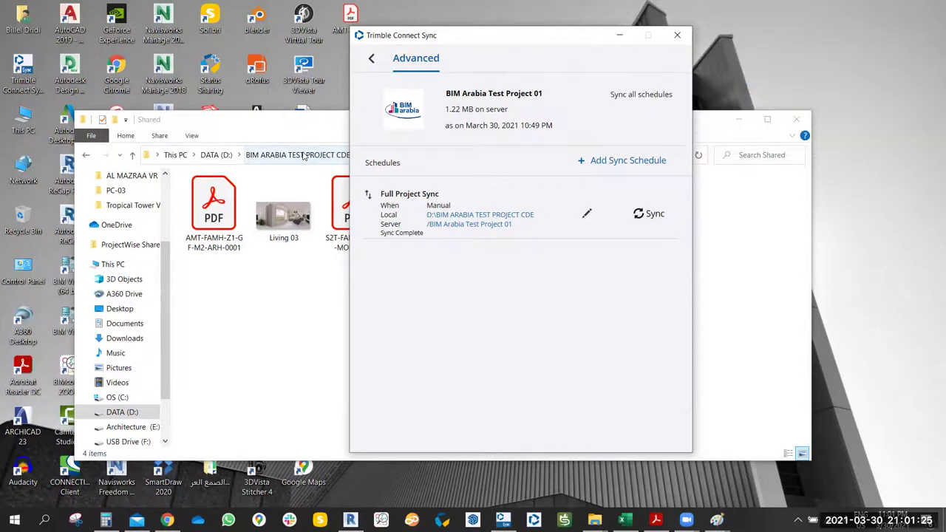
{"action": "left_click", "coordinate": [372, 58]}
{"action": "left_click", "coordinate": [625, 37]}
Step: Type a line of 'ghhhh…' text in Trimble webinar and preview the project sync
{"action": "double_click", "coordinate": [440, 200]}
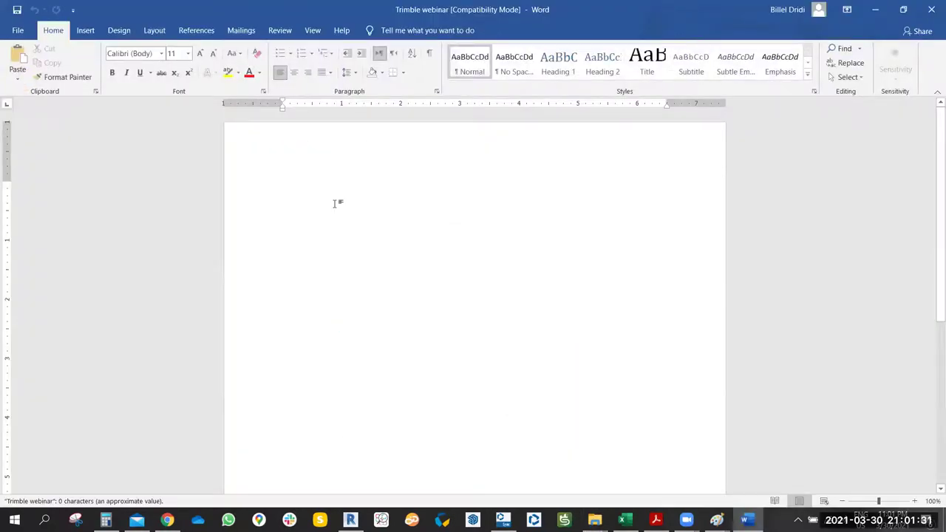
{"action": "type", "text": "ghhhhhhhhhhhhhhhhhhhhhhhhhhhhhhhhhhhhhhhhhhh"}
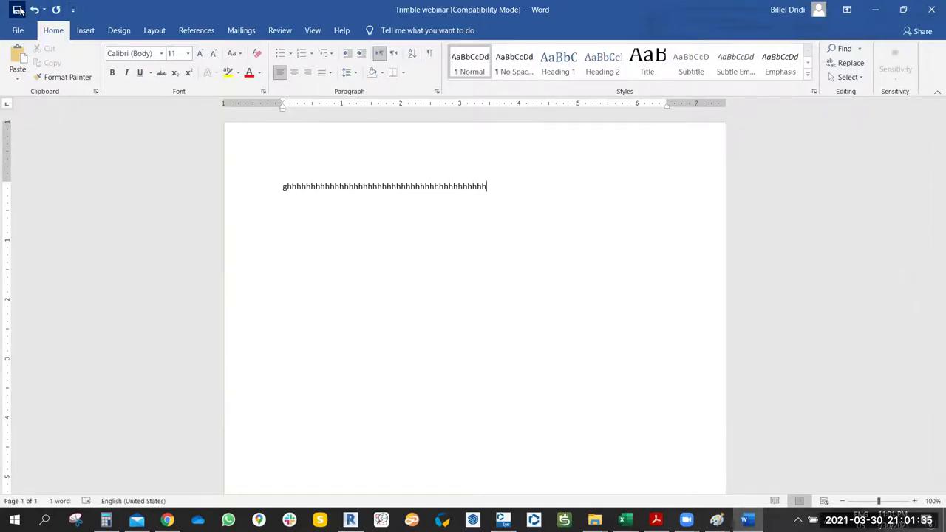
{"action": "left_click", "coordinate": [503, 520]}
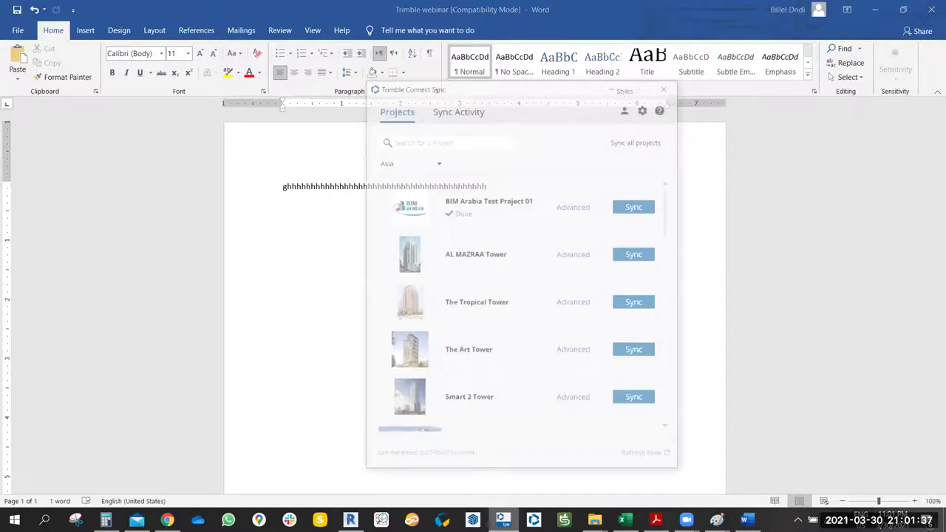
{"action": "left_click", "coordinate": [633, 213]}
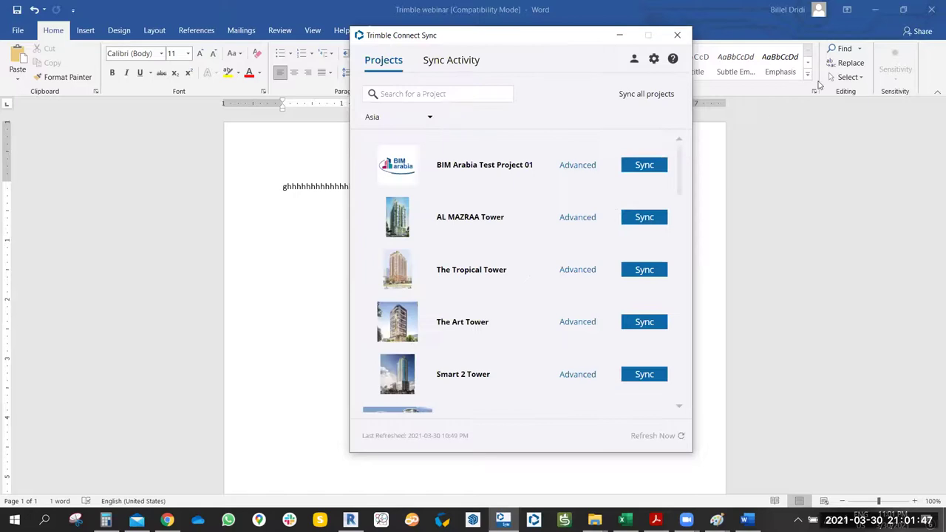
{"action": "left_click", "coordinate": [302, 153]}
Step: Use Word's quick access toolbar buttons to save the edited document
{"action": "left_click", "coordinate": [34, 10]}
{"action": "left_click", "coordinate": [72, 9]}
{"action": "left_click", "coordinate": [57, 10]}
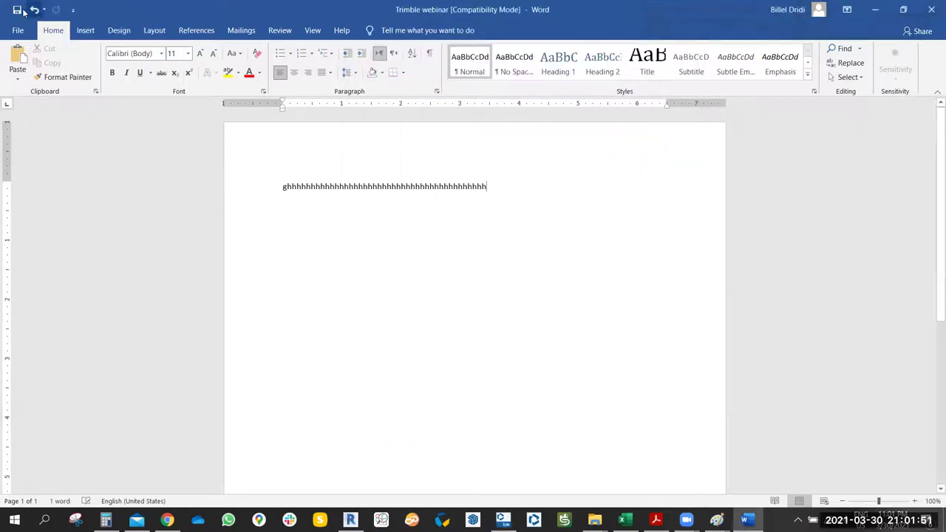
Step: Close the Word document and sync the edited Trimble webinar.docx to BIM Arabia Test Project 01
{"action": "left_click", "coordinate": [932, 9]}
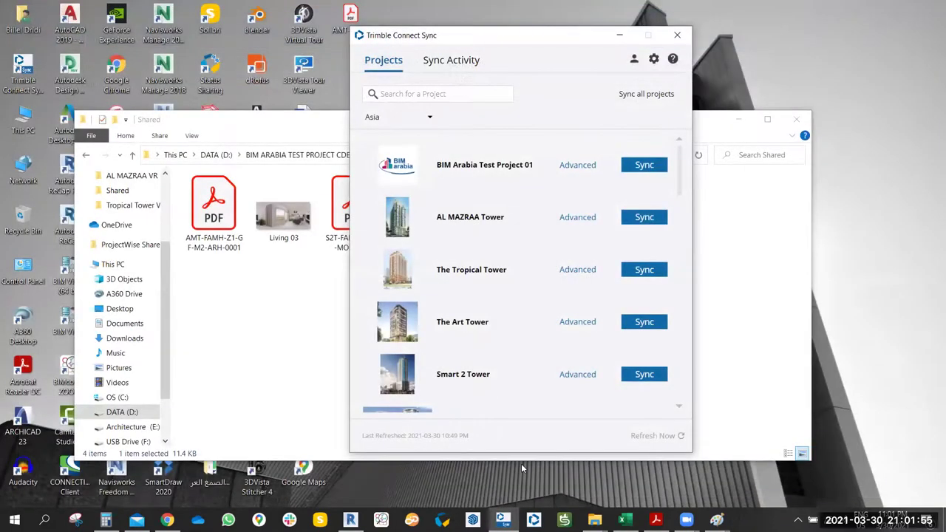
{"action": "left_click", "coordinate": [636, 167]}
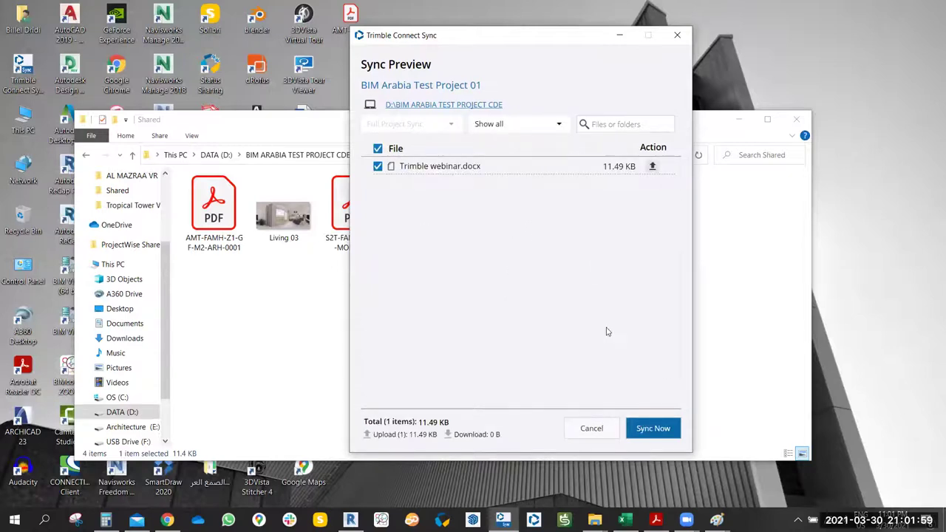
{"action": "left_click", "coordinate": [652, 436]}
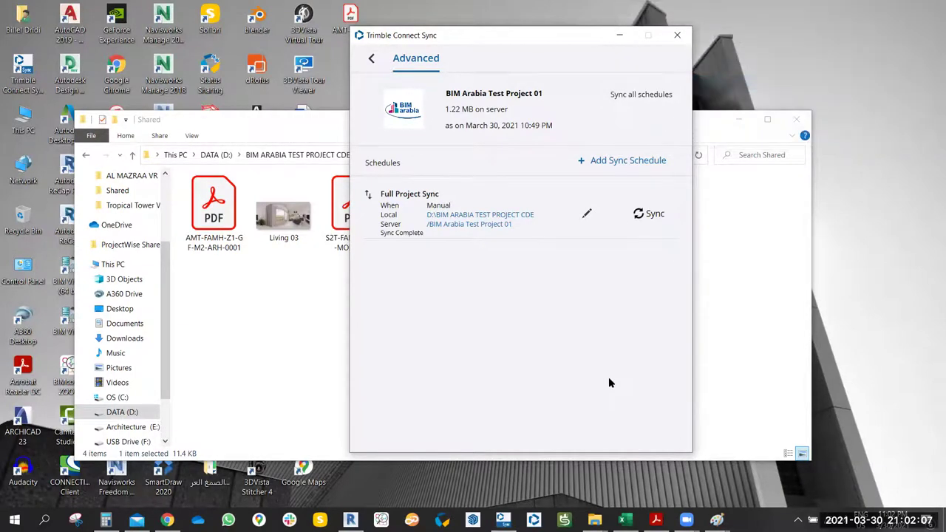
Step: Return to the synced projects list and close File Explorer
{"action": "left_click", "coordinate": [372, 59]}
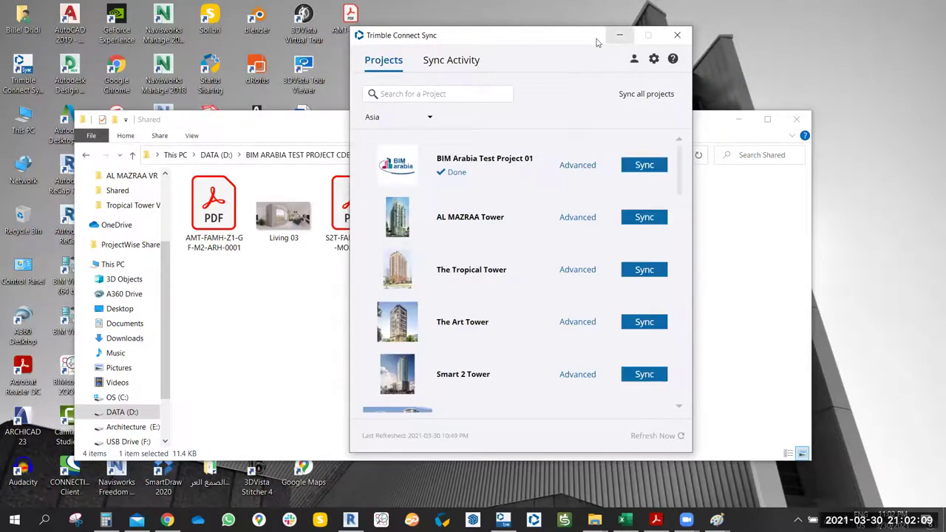
{"action": "left_click_drag", "start_coordinate": [581, 39], "coordinate": [520, 81]}
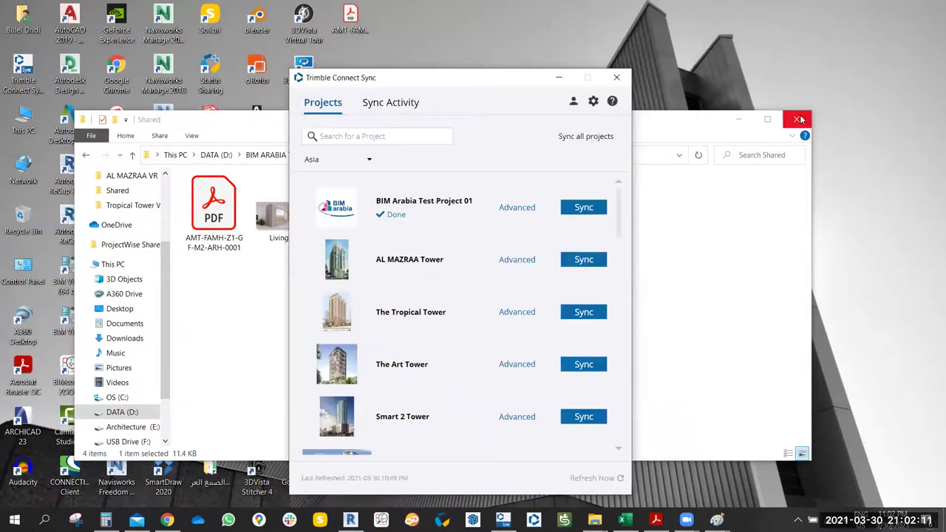
{"action": "left_click", "coordinate": [796, 119]}
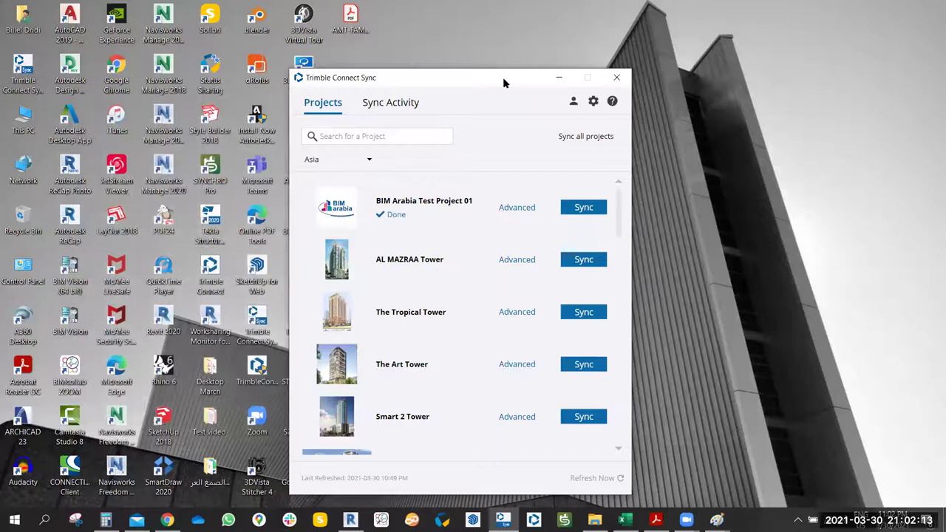
{"action": "mouse_move", "coordinate": [503, 83]}
{"action": "left_mouse_down"}
{"action": "mouse_move", "coordinate": [540, 63]}
{"action": "mouse_move", "coordinate": [525, 57]}
{"action": "left_mouse_up"}
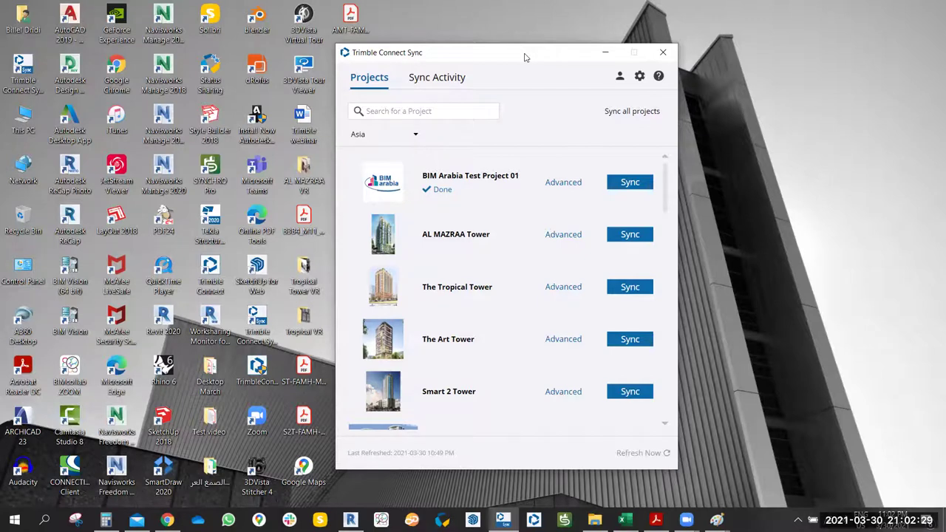
{"action": "left_click", "coordinate": [707, 320]}
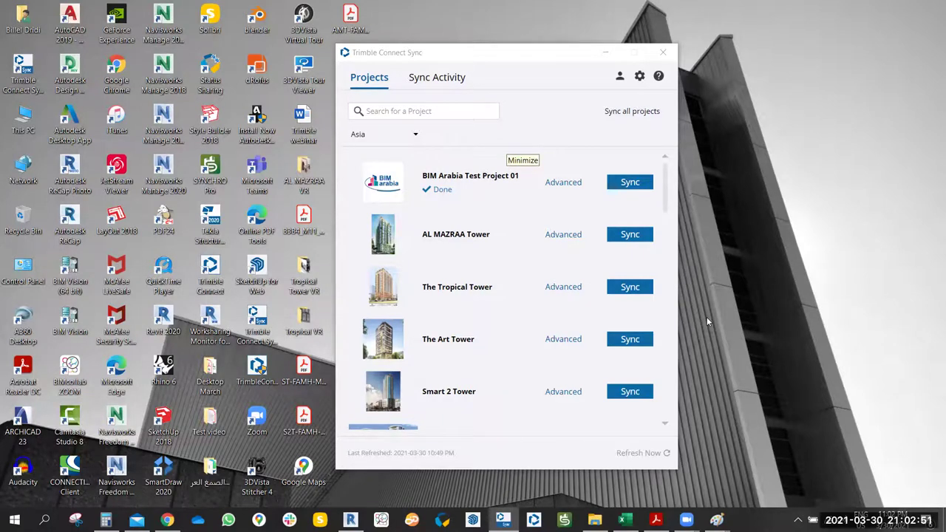
{"action": "left_click", "coordinate": [549, 54]}
{"action": "left_click_drag", "start_coordinate": [551, 58], "coordinate": [550, 60]}
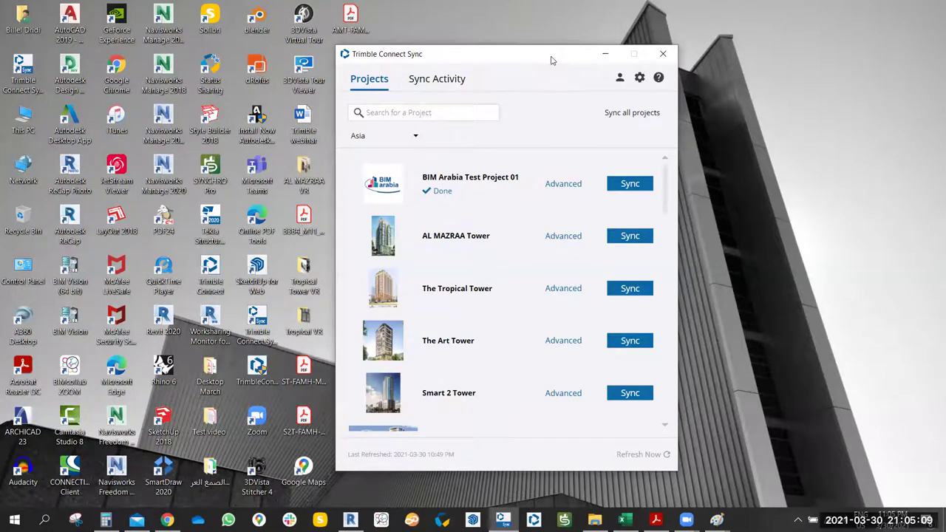
{"action": "left_click", "coordinate": [762, 454]}
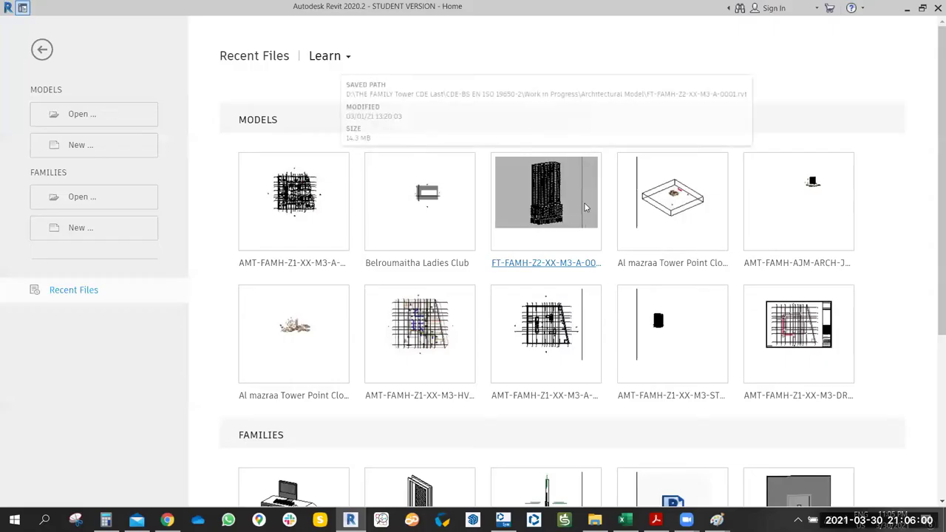
Step: Open the recent project FT-FAMH-Z2-XX-M3-A-0001 from Revit's Home page
{"action": "left_click", "coordinate": [584, 203]}
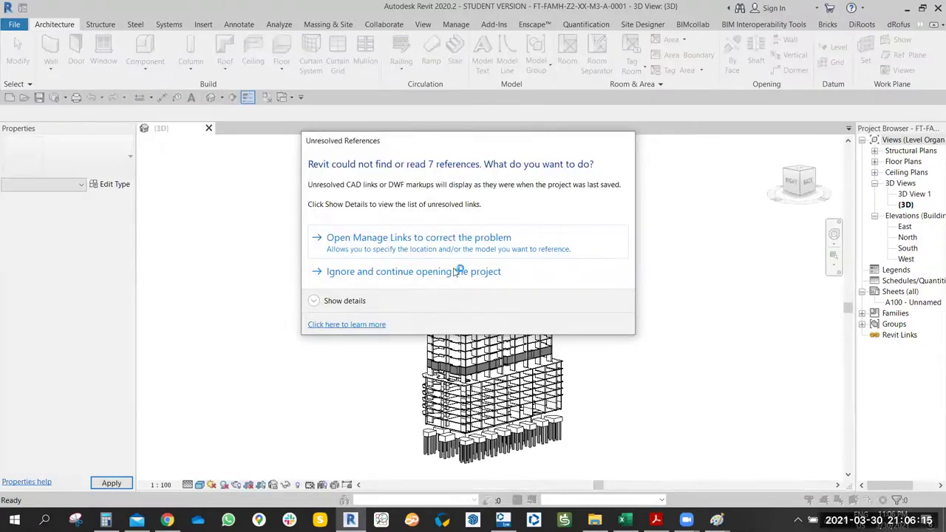
Step: Ignore the missing references, orbit the tower model in 3D, then return to the browser
{"action": "left_click", "coordinate": [444, 275]}
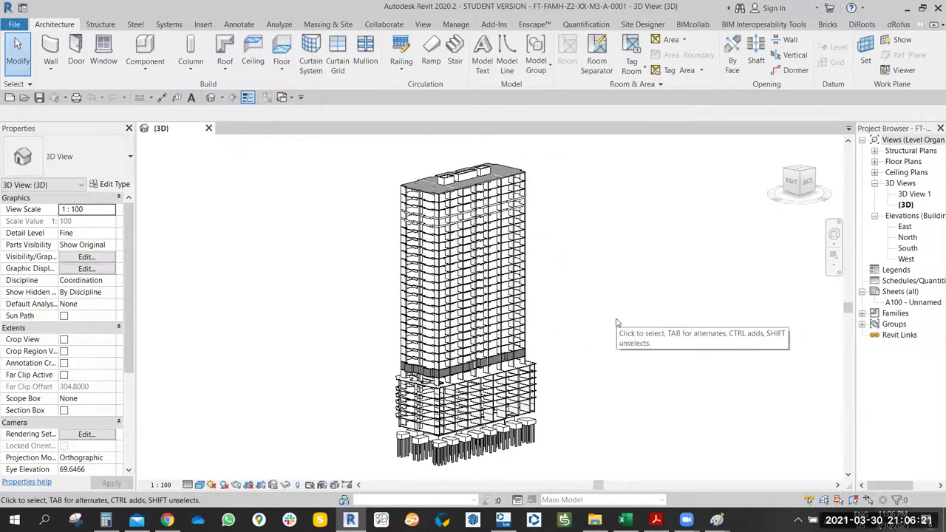
{"action": "mouse_move", "coordinate": [619, 329]}
{"action": "left_mouse_down"}
{"action": "mouse_move", "coordinate": [613, 397]}
{"action": "mouse_move", "coordinate": [529, 321]}
{"action": "mouse_move", "coordinate": [613, 338]}
{"action": "mouse_move", "coordinate": [606, 363]}
{"action": "left_mouse_up"}
{"action": "left_click_drag", "start_coordinate": [611, 321], "coordinate": [578, 286]}
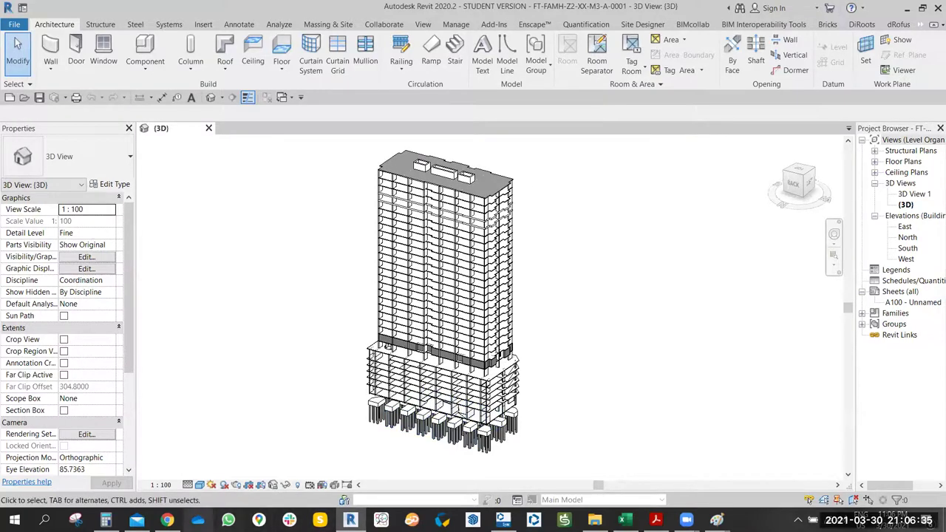
{"action": "mouse_move", "coordinate": [167, 521]}
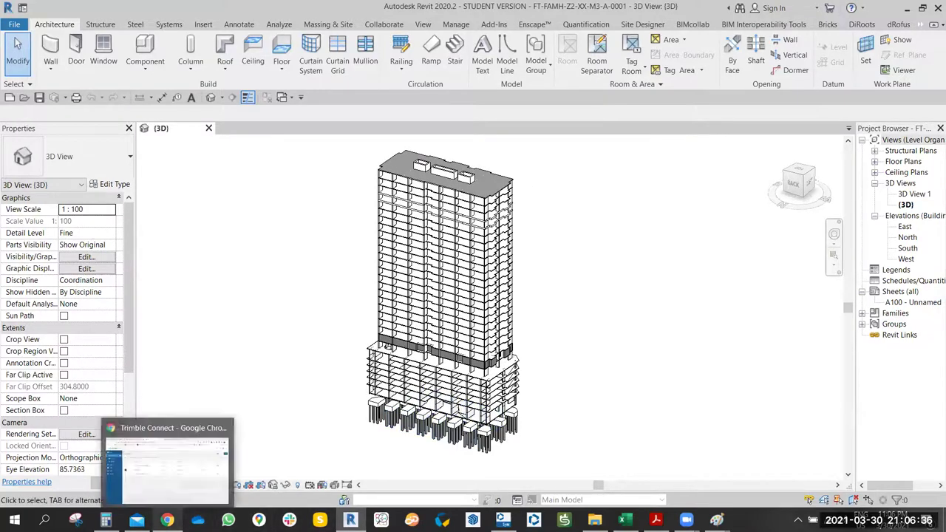
{"action": "left_click", "coordinate": [167, 462]}
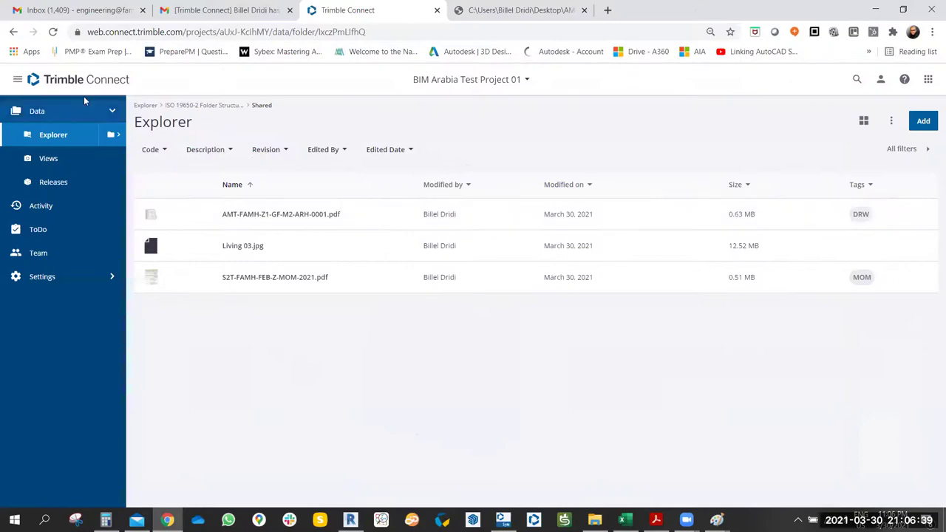
Step: Browse The Family Tower to CDE-BS EN ISO 19650-2 › Work in Progress › Architectural Model
{"action": "left_click", "coordinate": [85, 83]}
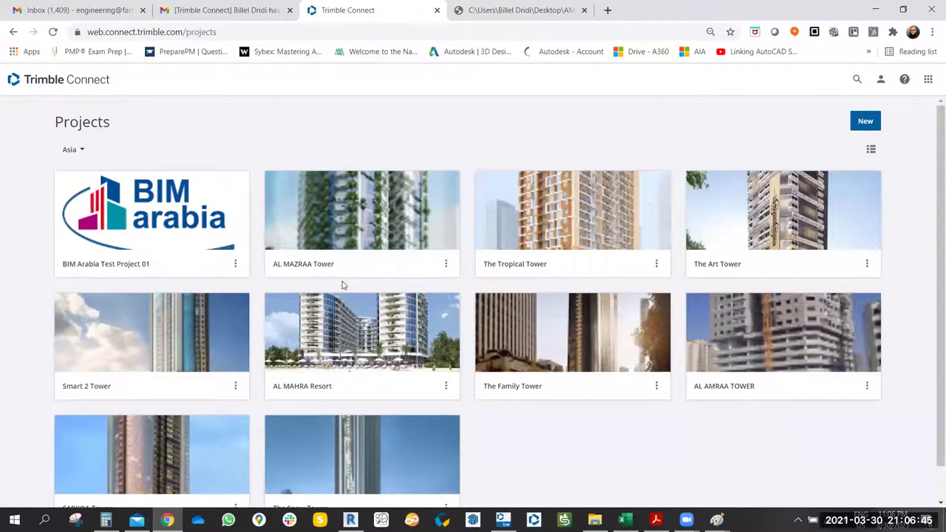
{"action": "left_click", "coordinate": [391, 245]}
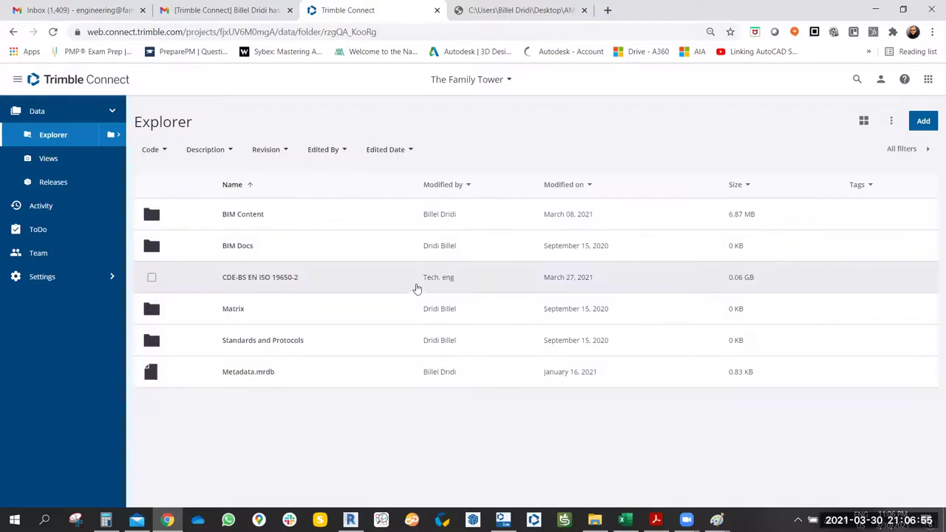
{"action": "left_click", "coordinate": [259, 277]}
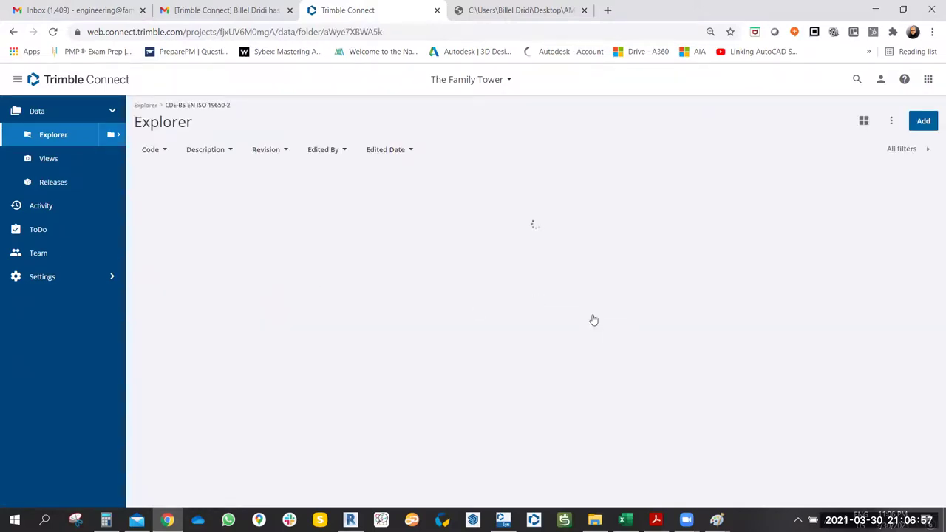
{"action": "left_click", "coordinate": [245, 312]}
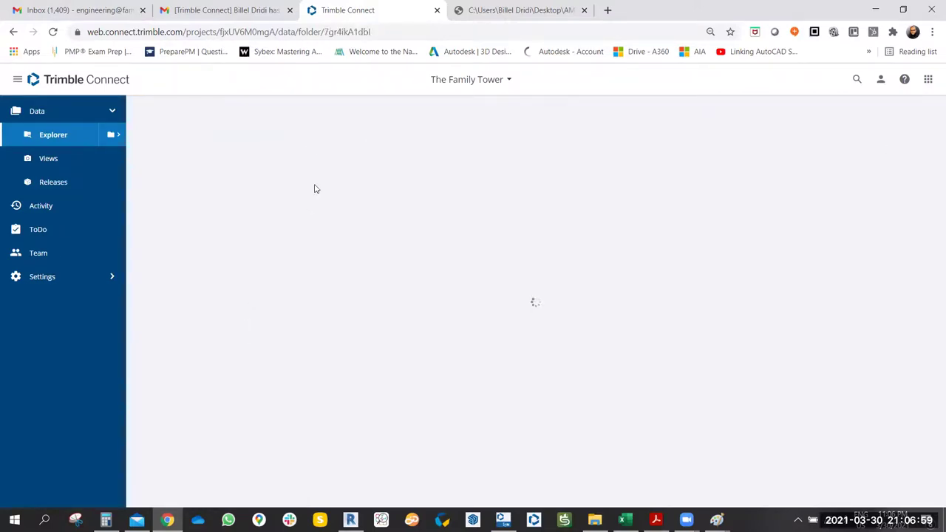
{"action": "left_click", "coordinate": [255, 213]}
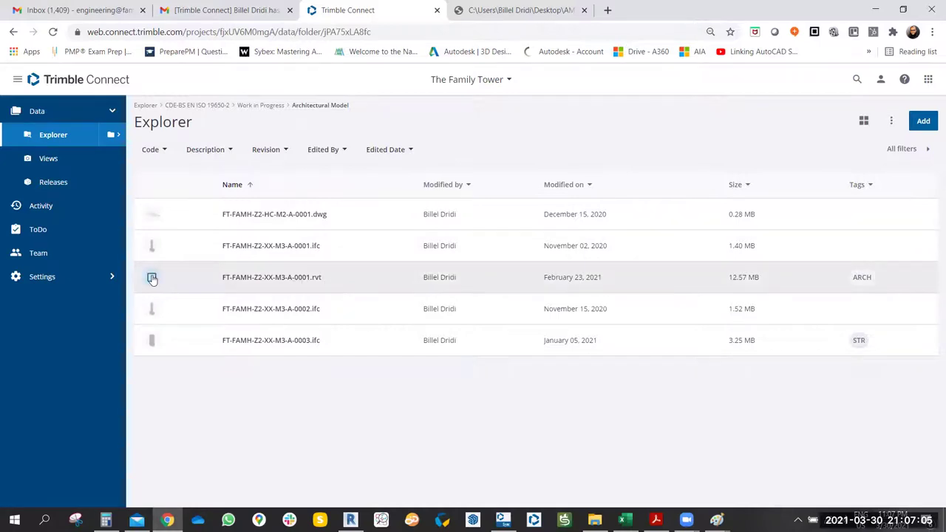
Step: Open FT-FAMH-Z2-XX-M3-A-0001.rvt in the 3D viewer, then return to the file list
{"action": "left_click", "coordinate": [151, 278]}
{"action": "left_click", "coordinate": [819, 201]}
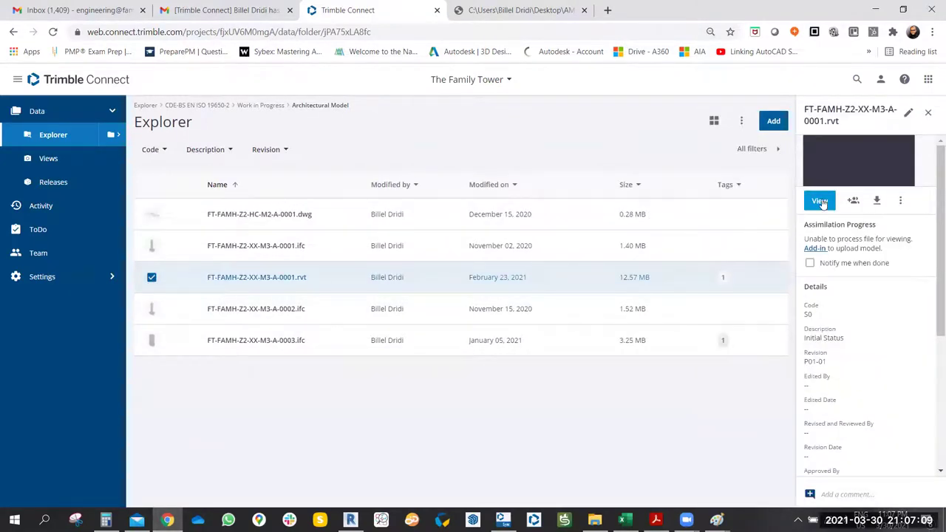
{"action": "left_click", "coordinate": [349, 7]}
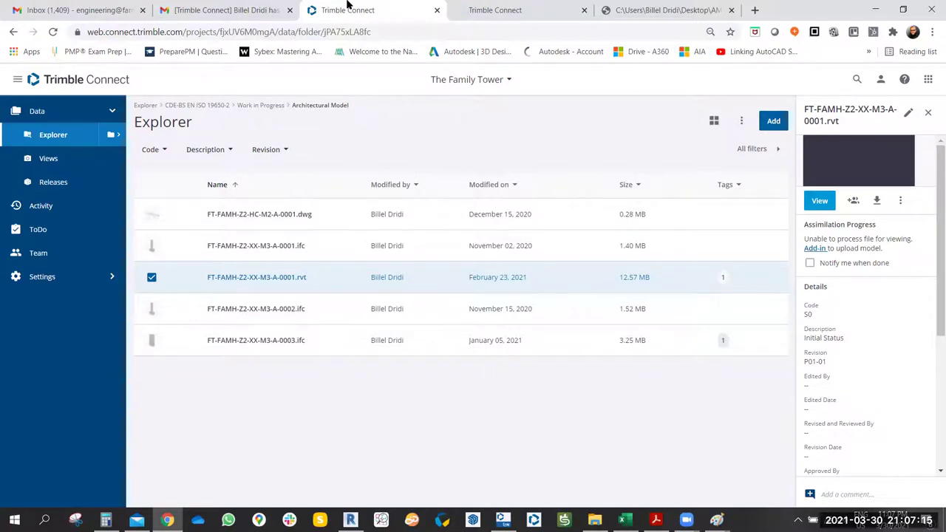
Step: Check the loading 3D viewer, then select FT-FAMH-Z2-XX-M3-A-0001.ifc in Explorer to show its details
{"action": "left_click", "coordinate": [475, 6]}
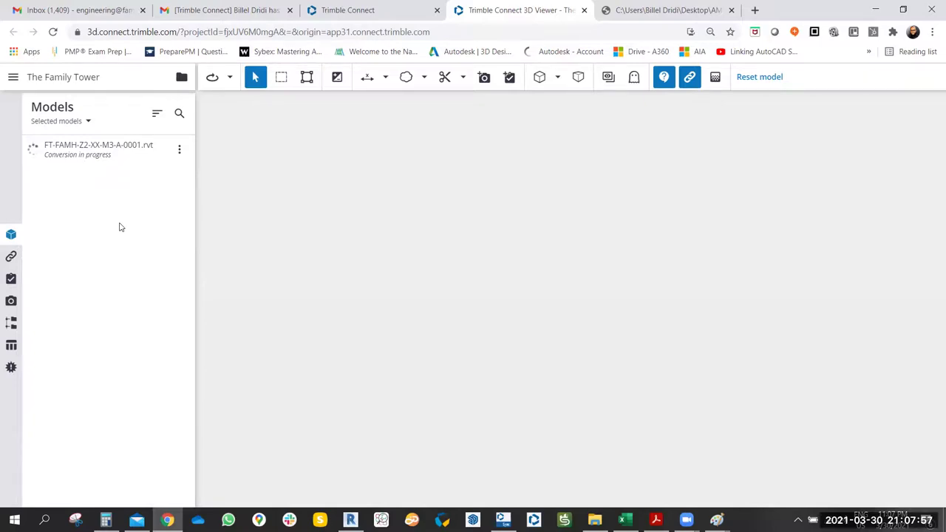
{"action": "left_click", "coordinate": [355, 7]}
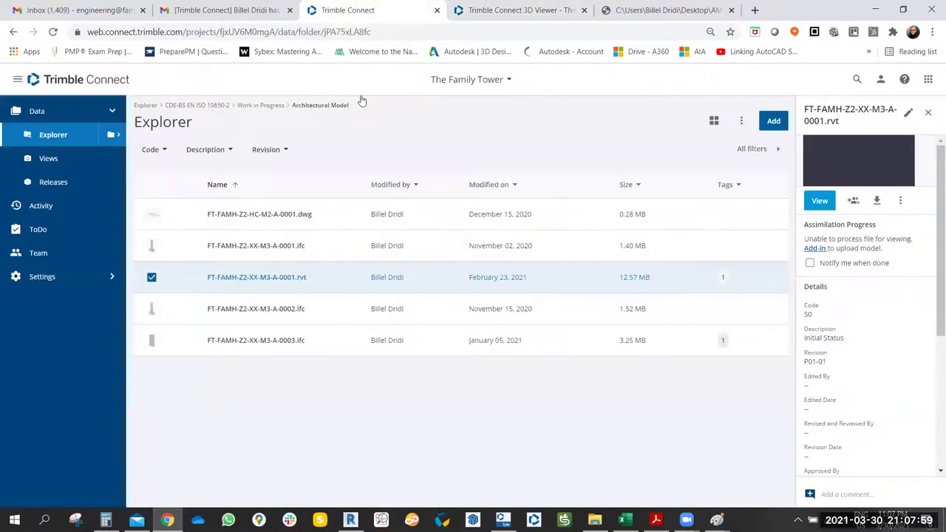
{"action": "left_click", "coordinate": [153, 275]}
Step: Open FT-FAMH-Z2-XX-M3-A-0001.ifc in 3D, zoom out to the whole tower, then check the .rvt conversion tab
{"action": "left_click", "coordinate": [152, 245]}
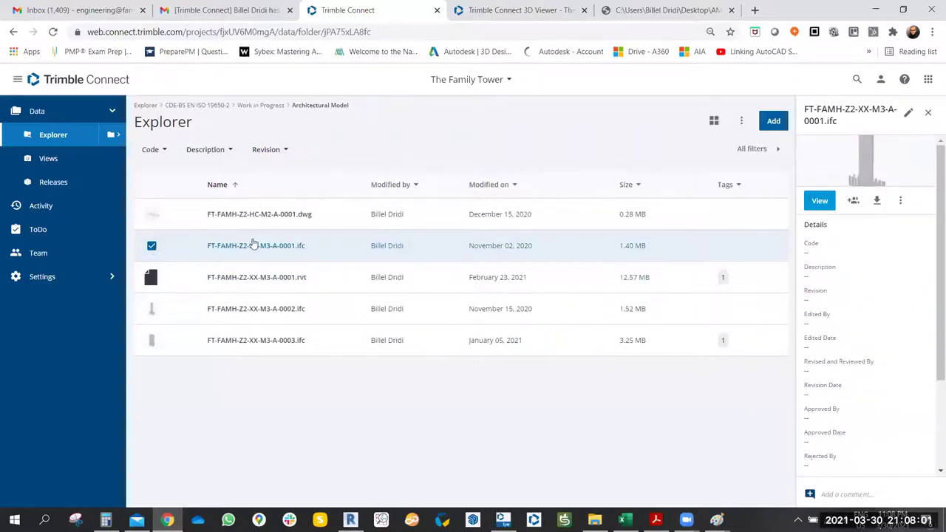
{"action": "left_click", "coordinate": [820, 201]}
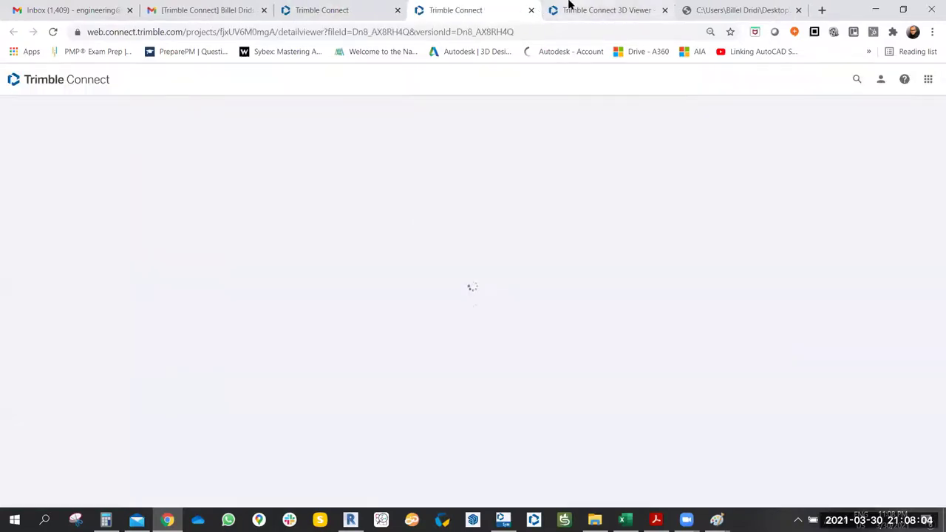
{"action": "left_click", "coordinate": [566, 7]}
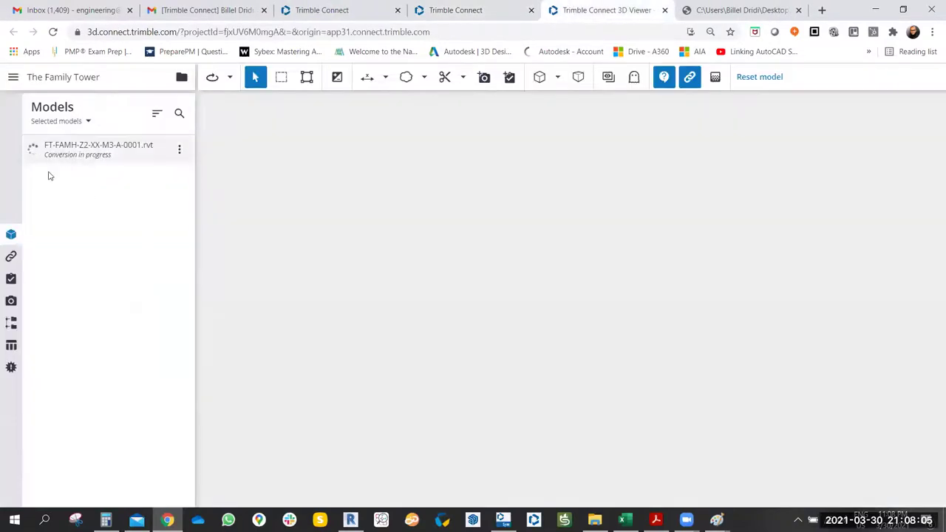
{"action": "left_click", "coordinate": [477, 9]}
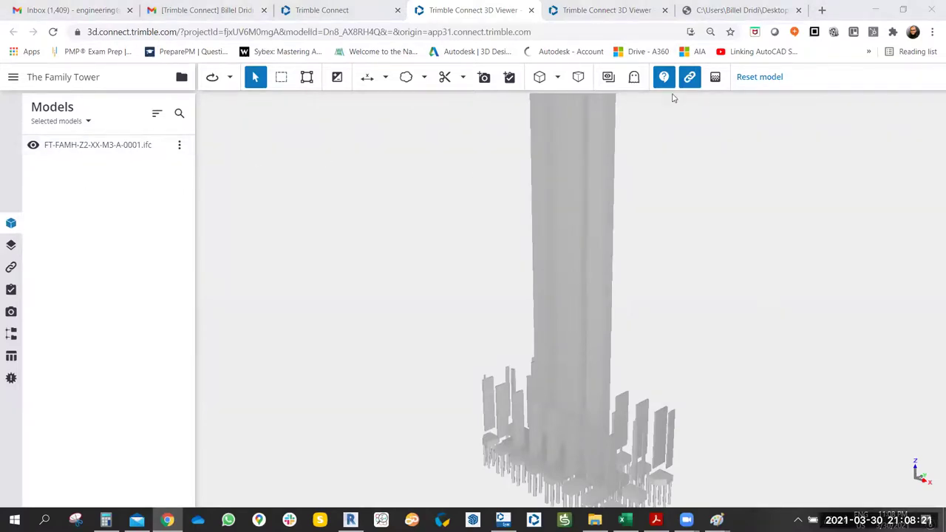
{"action": "scroll", "coordinate": [372, 309], "scroll_direction": "down", "scroll_amount": 3}
{"action": "left_click_drag", "start_coordinate": [402, 311], "coordinate": [686, 278]}
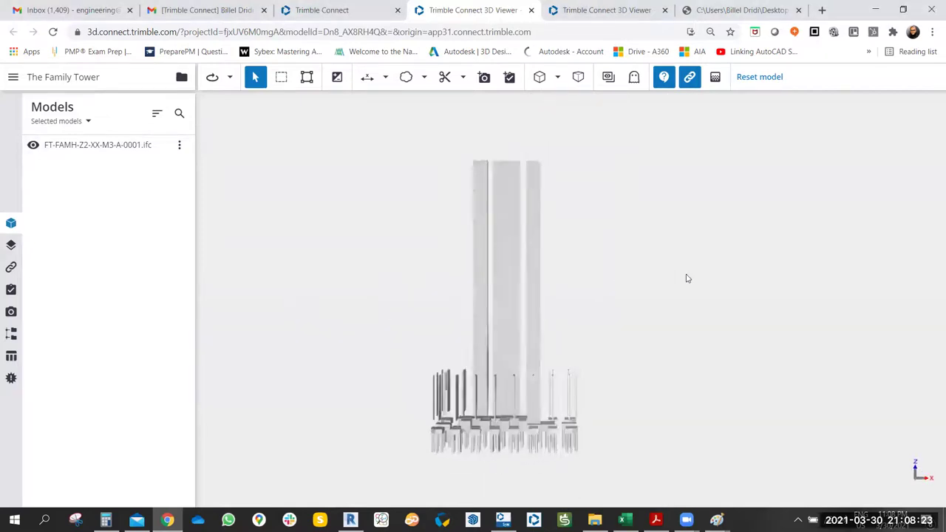
{"action": "left_click", "coordinate": [590, 5]}
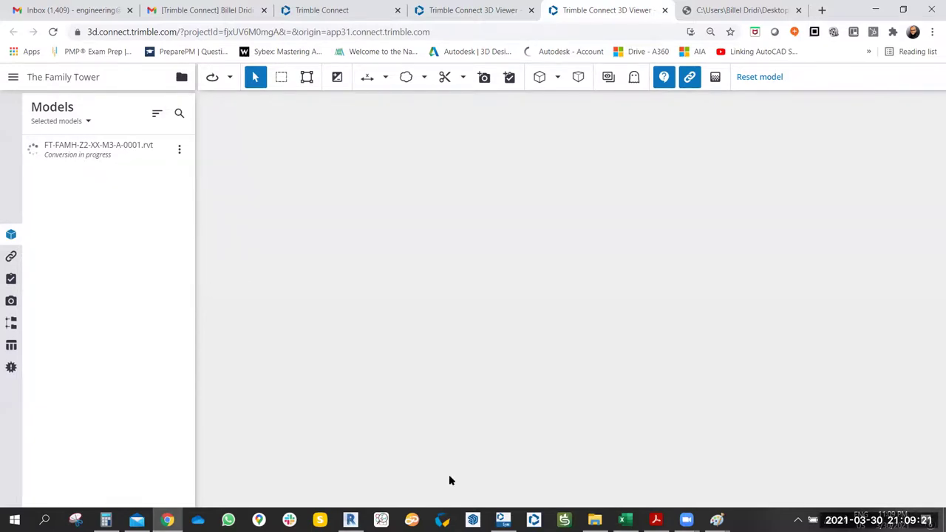
Step: Open the Connect Applications page with the Trimble Connect for REVIT add-in, then Alt+Tab to Revit
{"action": "left_click", "coordinate": [351, 519]}
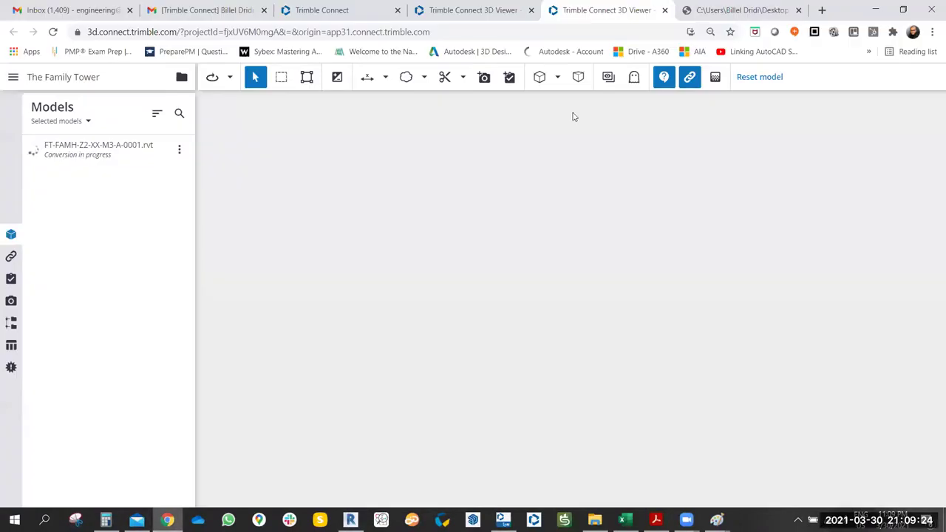
{"action": "left_click", "coordinate": [167, 520]}
{"action": "left_click", "coordinate": [325, 10]}
{"action": "left_click", "coordinate": [78, 81]}
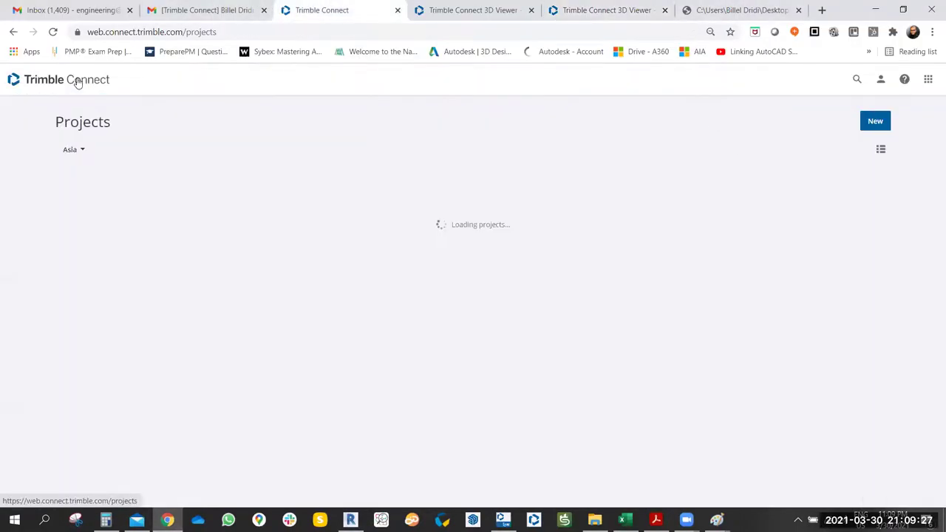
{"action": "left_click", "coordinate": [754, 102]}
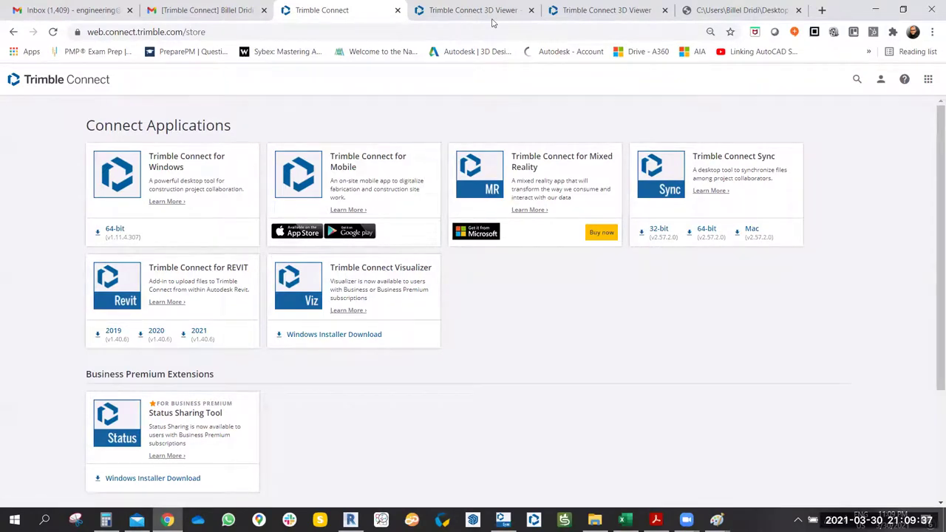
{"action": "key", "text": "alt+Tab"}
Step: Launch File Uploader from Revit's Trimble Connect add-in and sign in with the account e-mail
{"action": "left_click", "coordinate": [619, 85]}
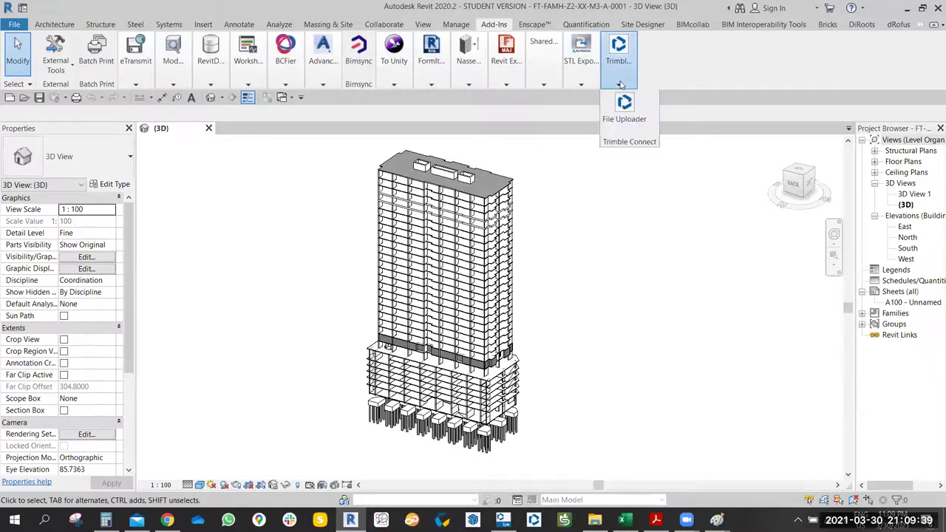
{"action": "left_click", "coordinate": [625, 111]}
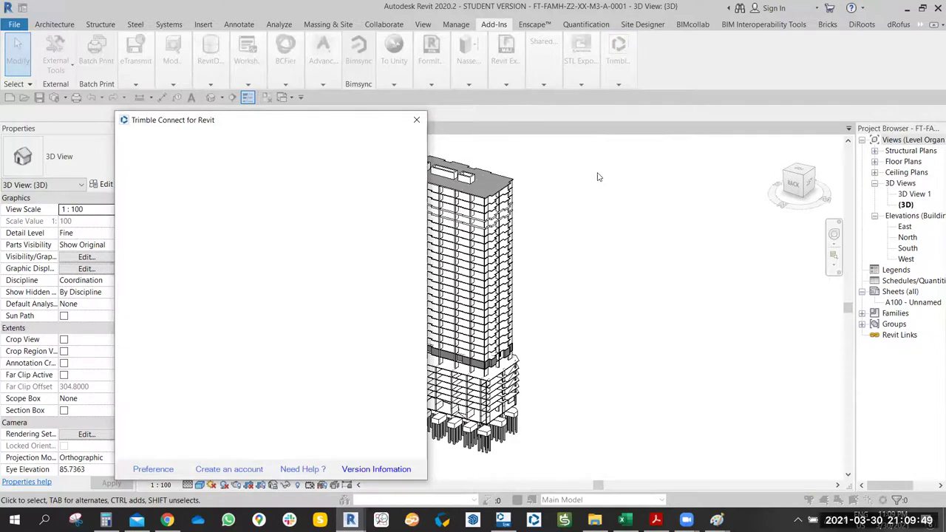
{"action": "left_click", "coordinate": [272, 275]}
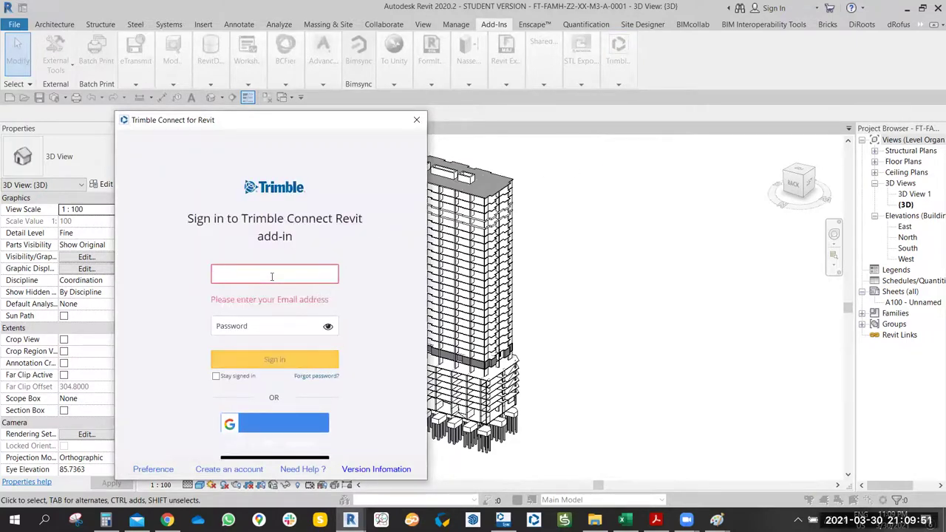
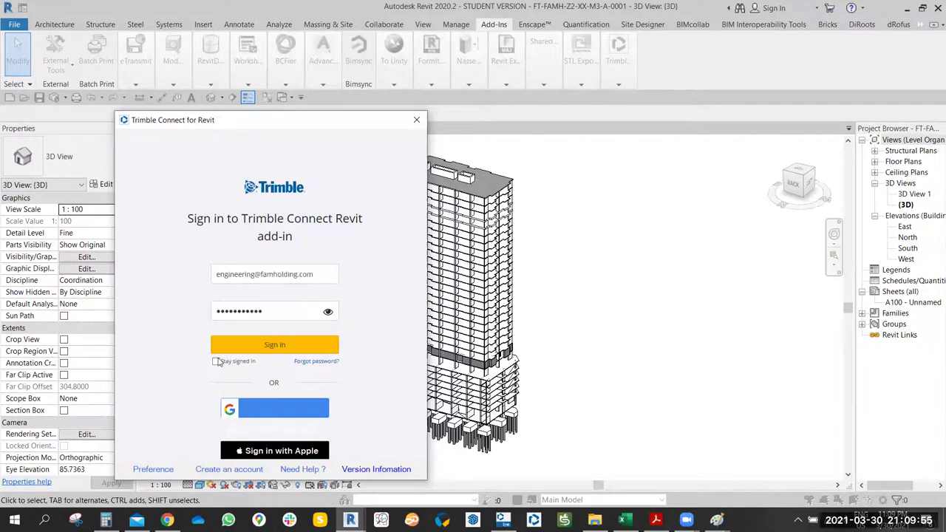
{"action": "left_click", "coordinate": [216, 362]}
{"action": "left_click", "coordinate": [274, 345]}
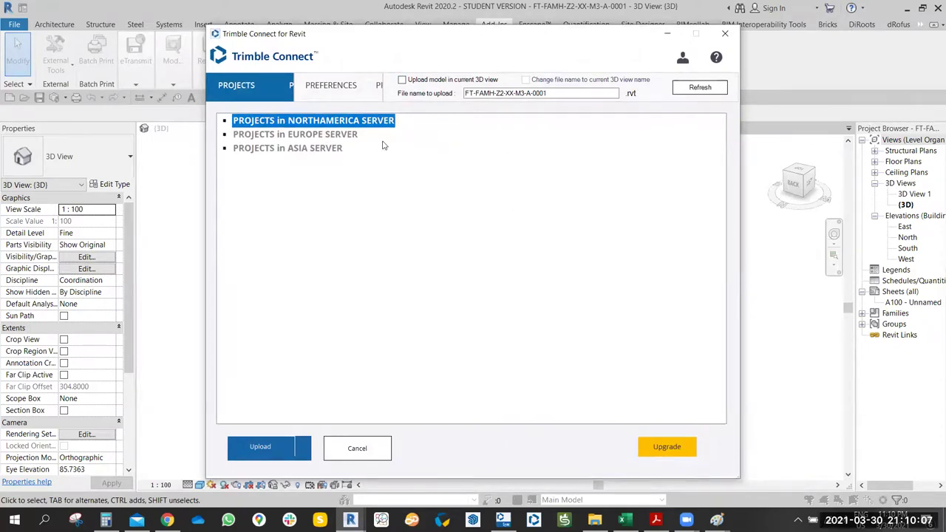
Step: Try uploading the model to PROJECTS in ASIA SERVER, accepting shared coordinates and dismissing the warning
{"action": "left_click", "coordinate": [288, 151]}
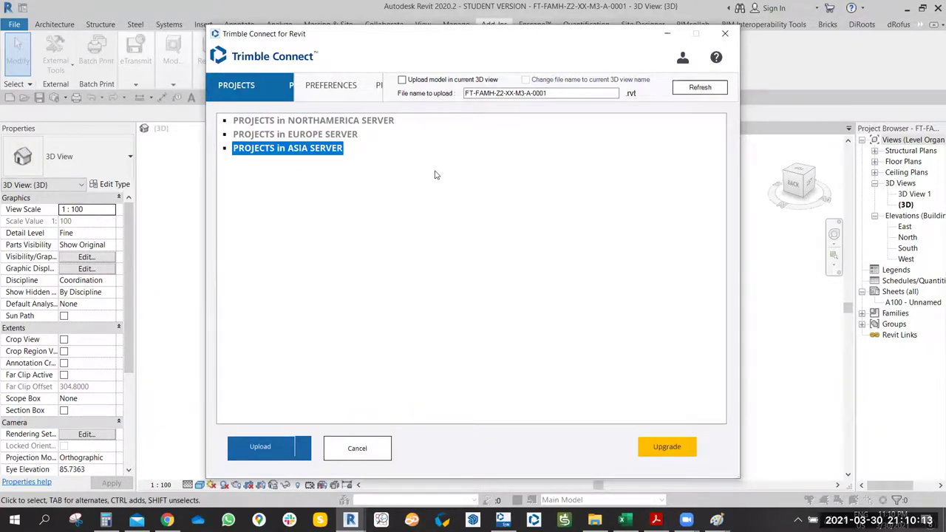
{"action": "left_click", "coordinate": [254, 457]}
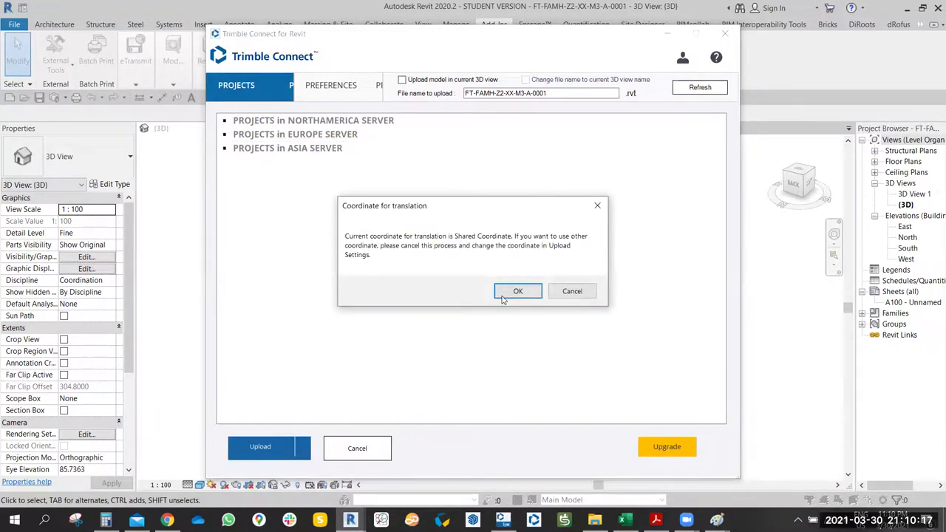
{"action": "left_click", "coordinate": [505, 297]}
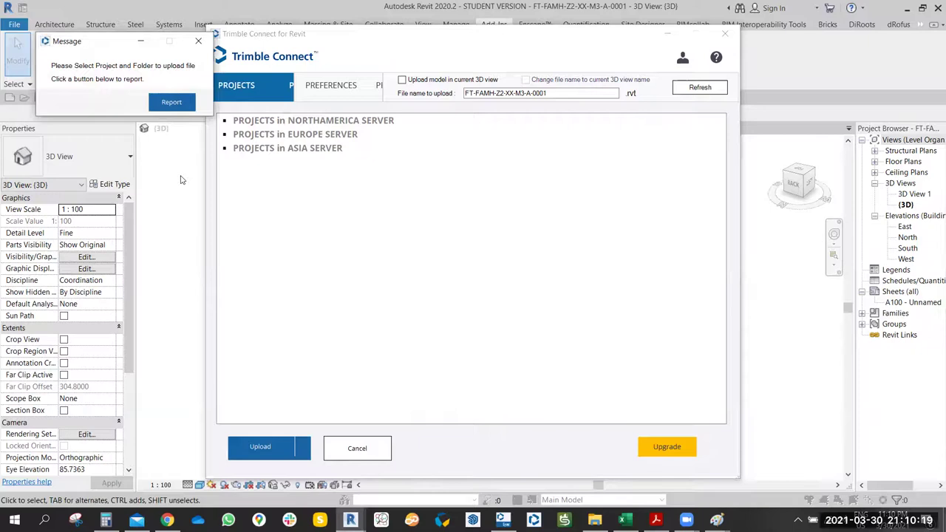
{"action": "left_click", "coordinate": [198, 41]}
Step: Reselect the Asia server, refresh the project list, check Preferences, then switch to the browser
{"action": "left_click", "coordinate": [294, 149]}
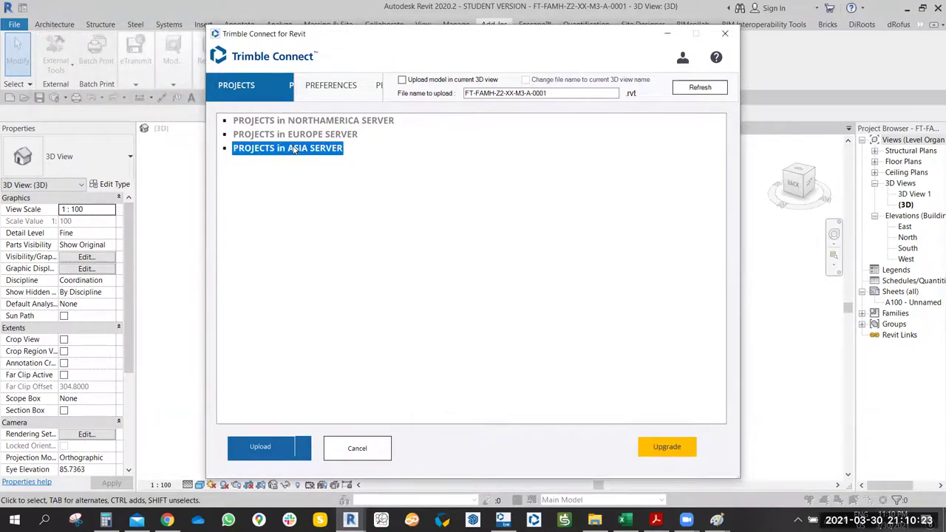
{"action": "left_click", "coordinate": [704, 89]}
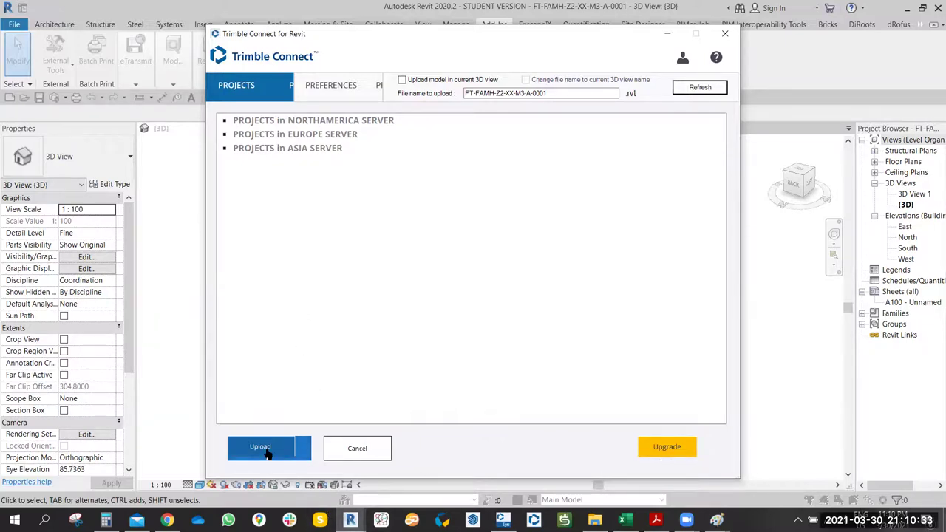
{"action": "left_click_drag", "start_coordinate": [295, 87], "coordinate": [250, 86]}
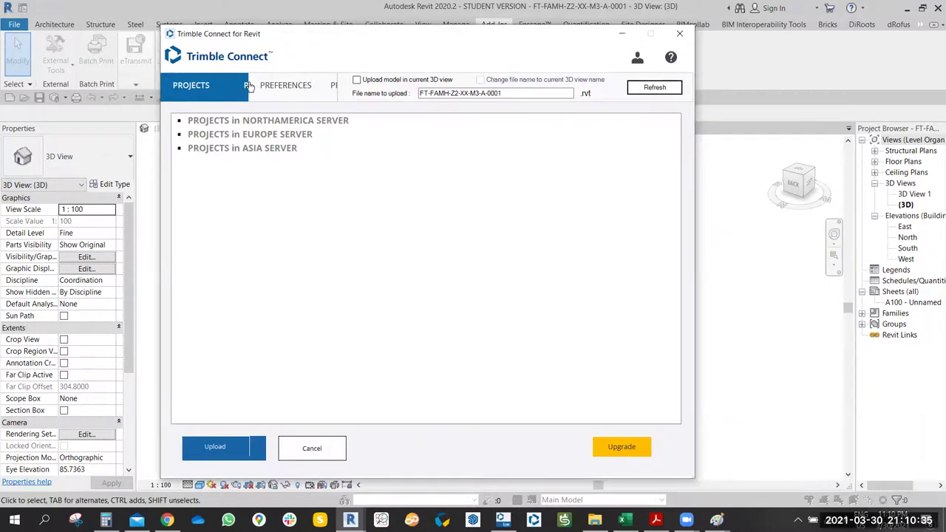
{"action": "left_click", "coordinate": [237, 150]}
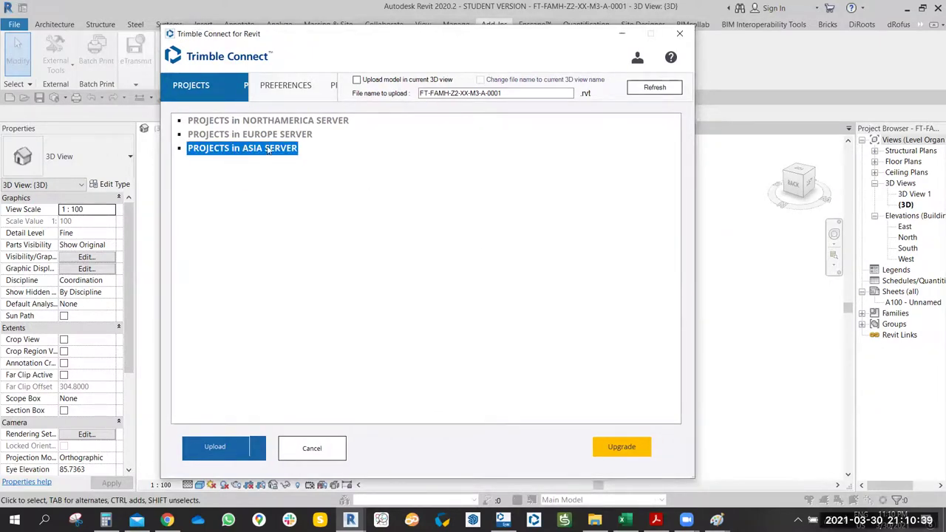
{"action": "left_click", "coordinate": [280, 93]}
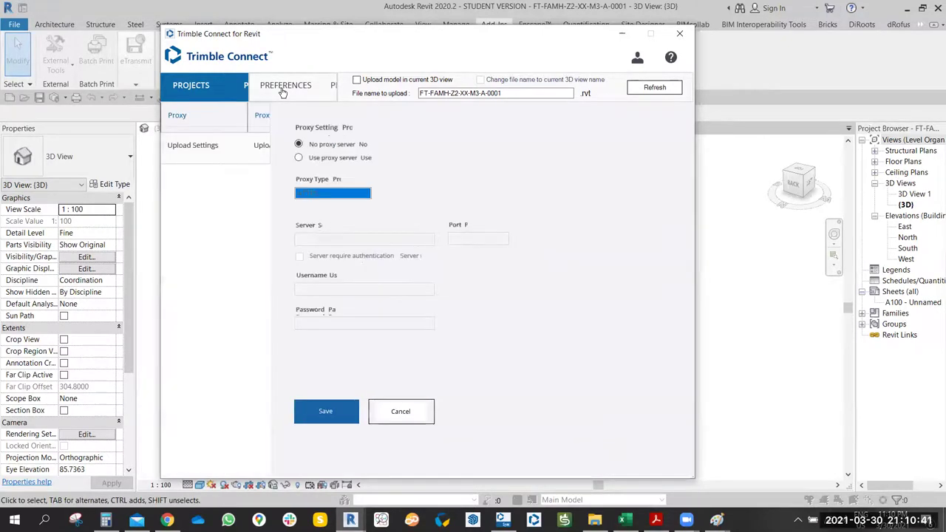
{"action": "left_click", "coordinate": [222, 88]}
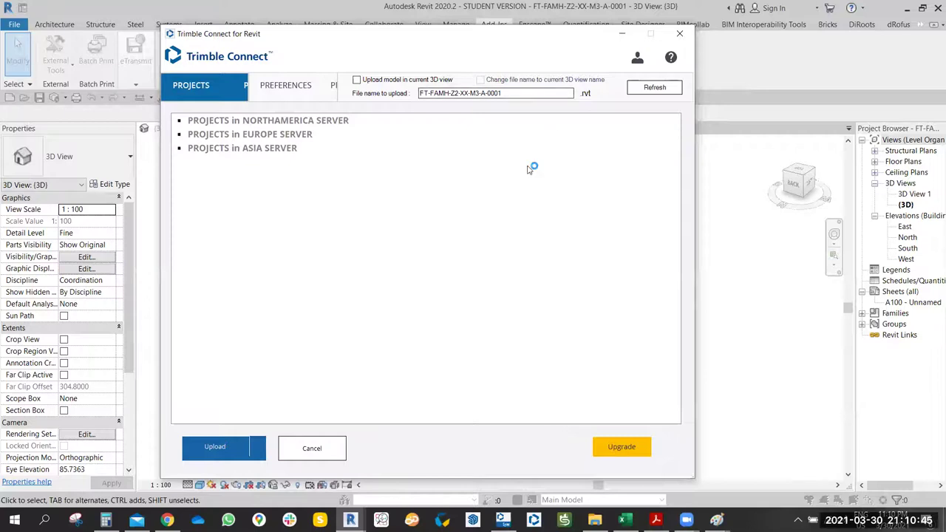
{"action": "left_click", "coordinate": [648, 90]}
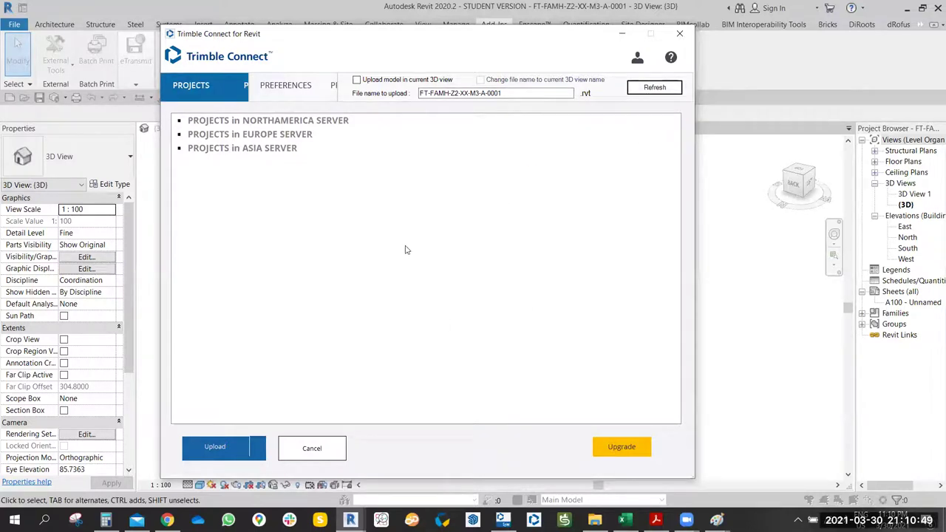
{"action": "left_click", "coordinate": [168, 519]}
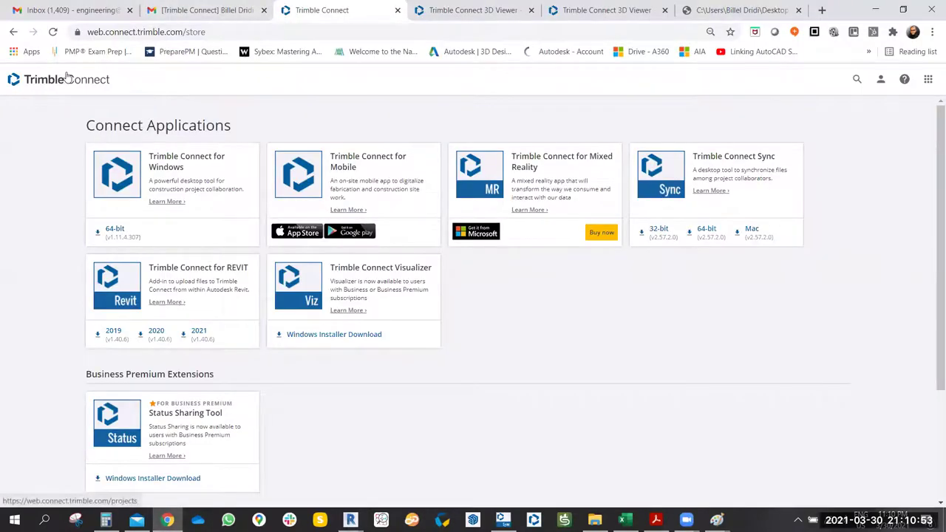
Step: Open the AL MAZRAA Tower project and dismiss the e-mail notification popup
{"action": "left_click", "coordinate": [67, 77]}
{"action": "left_click", "coordinate": [602, 218]}
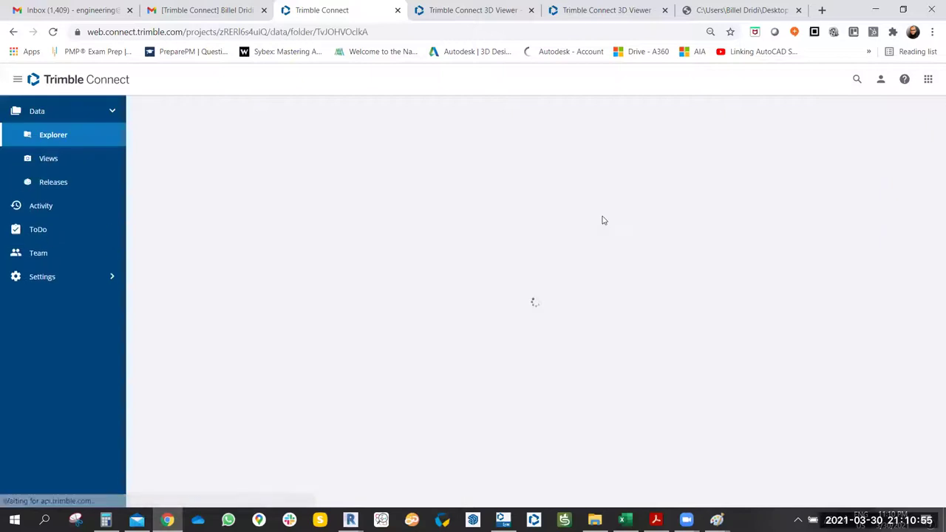
{"action": "left_click", "coordinate": [883, 469]}
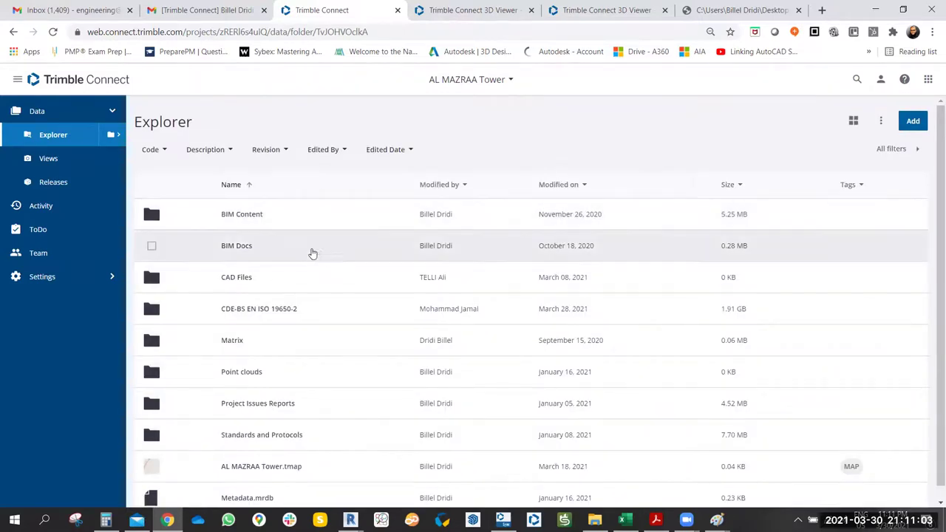
Step: Open the .rvt from CDE-BS EN ISO 19650-2 › Work in Progress › BIMCollab in 3D, then bring up Revit's uploader
{"action": "scroll", "coordinate": [313, 258], "scroll_direction": "down", "scroll_amount": 1}
{"action": "left_click", "coordinate": [266, 295]}
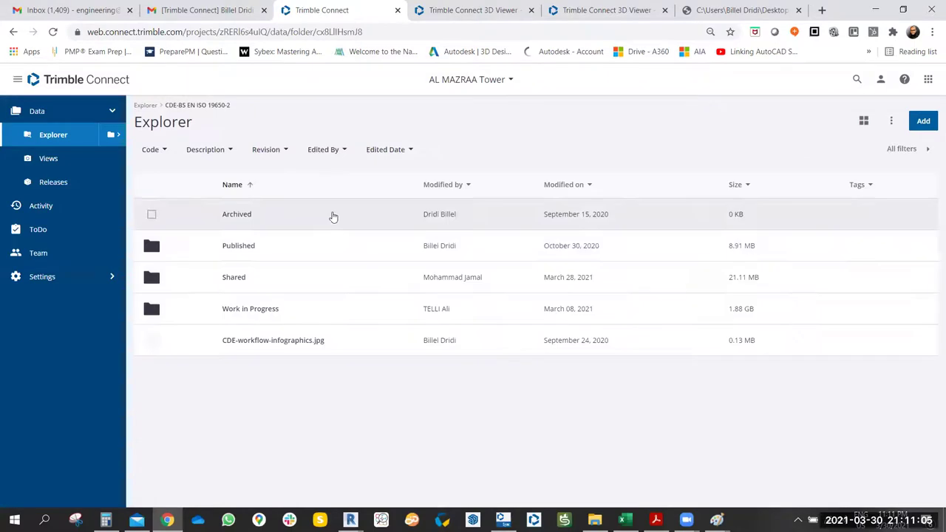
{"action": "left_click", "coordinate": [256, 313]}
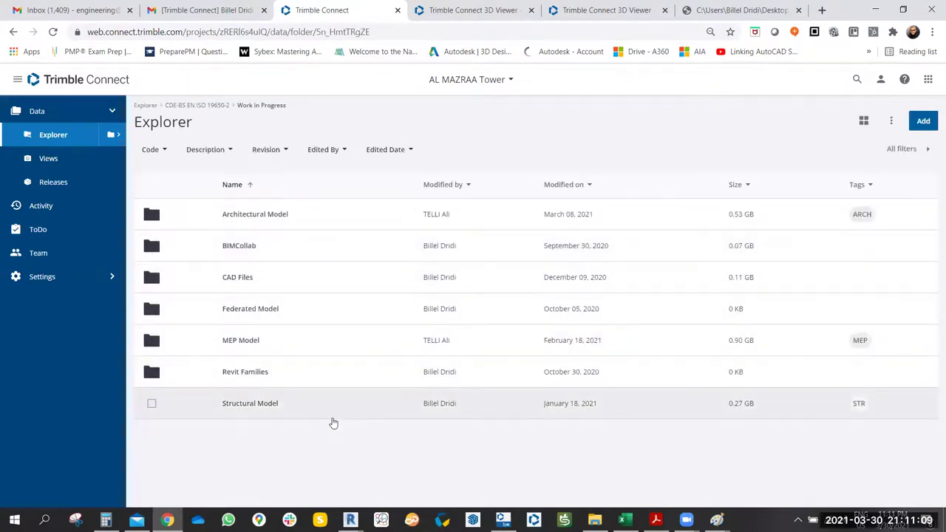
{"action": "left_click", "coordinate": [243, 245]}
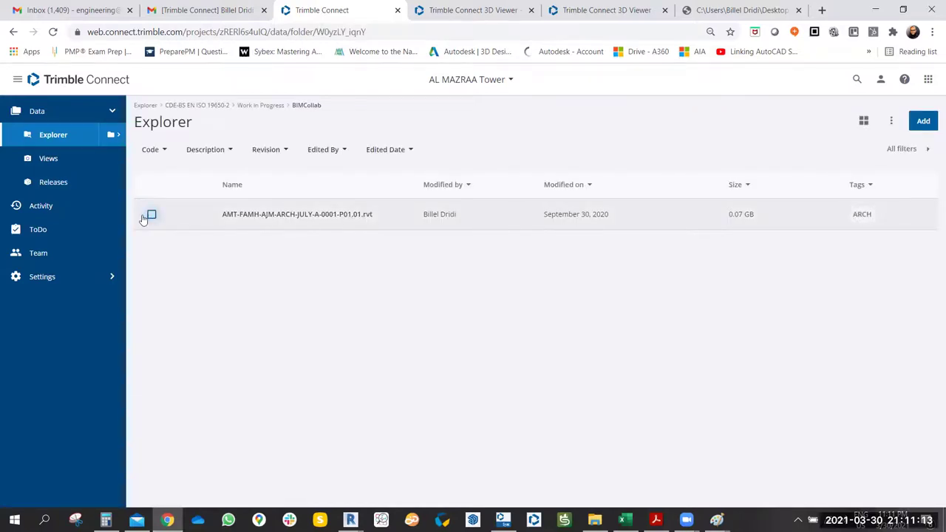
{"action": "left_click", "coordinate": [151, 214]}
{"action": "left_click", "coordinate": [820, 213]}
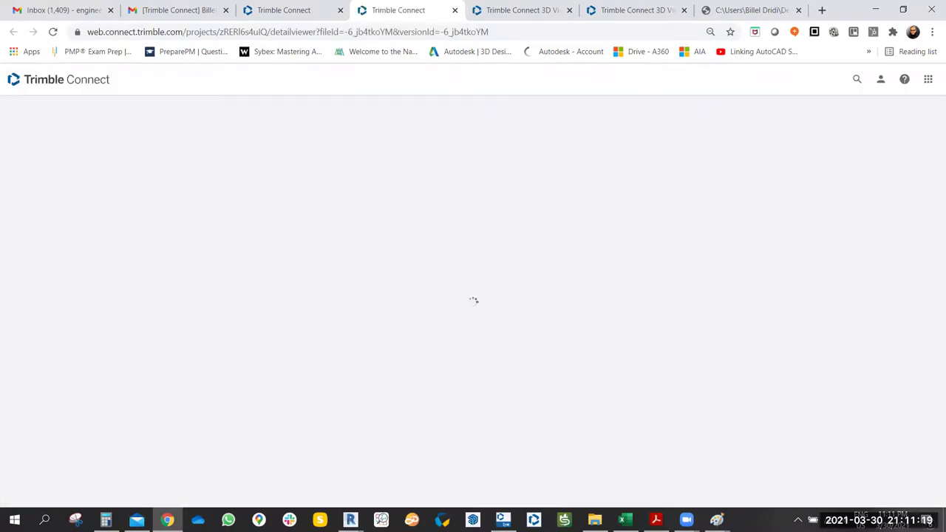
{"action": "mouse_move", "coordinate": [350, 520]}
{"action": "left_click", "coordinate": [402, 484]}
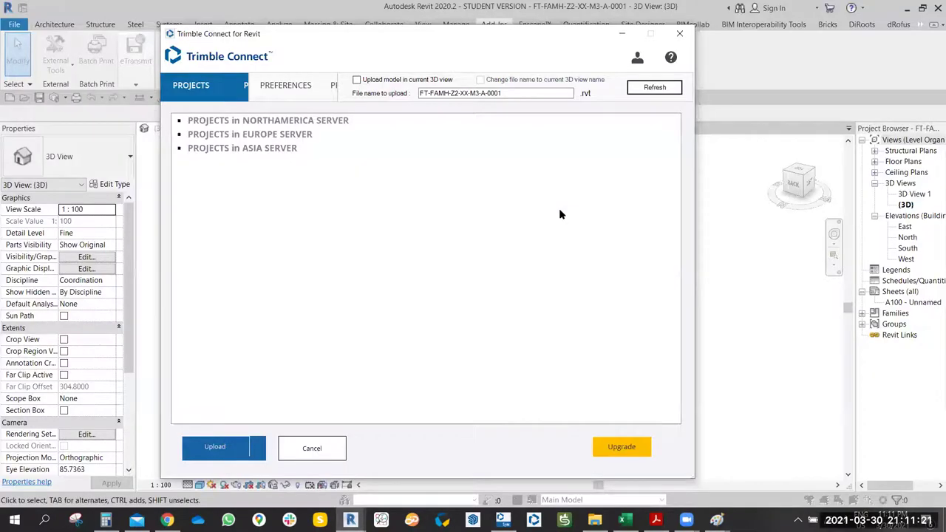
Step: Launch Trimble Connect for Revit and sign in with the saved account details, with Stay signed in ticked
{"action": "left_click", "coordinate": [638, 59]}
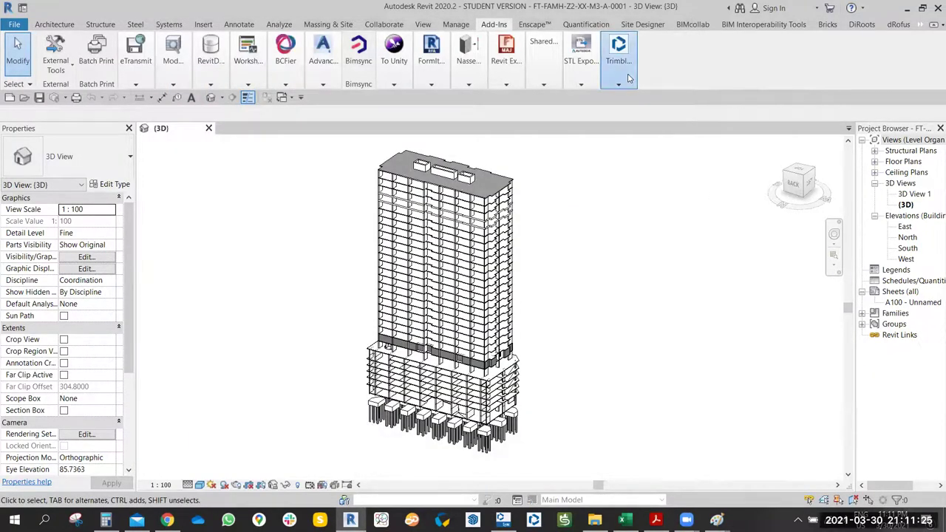
{"action": "left_click", "coordinate": [629, 77]}
{"action": "left_click", "coordinate": [626, 110]}
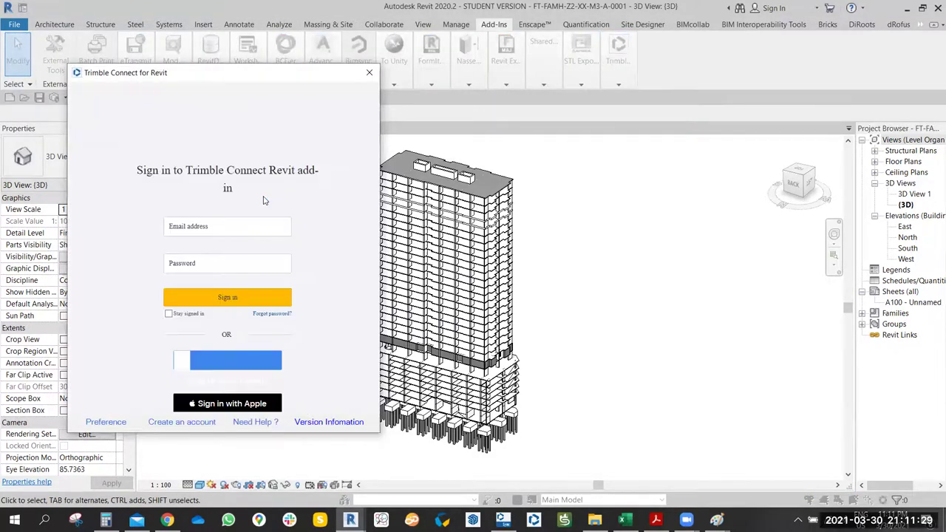
{"action": "left_click", "coordinate": [226, 225]}
{"action": "type", "text": "eng"}
{"action": "left_click", "coordinate": [207, 246]}
{"action": "left_click", "coordinate": [169, 314]}
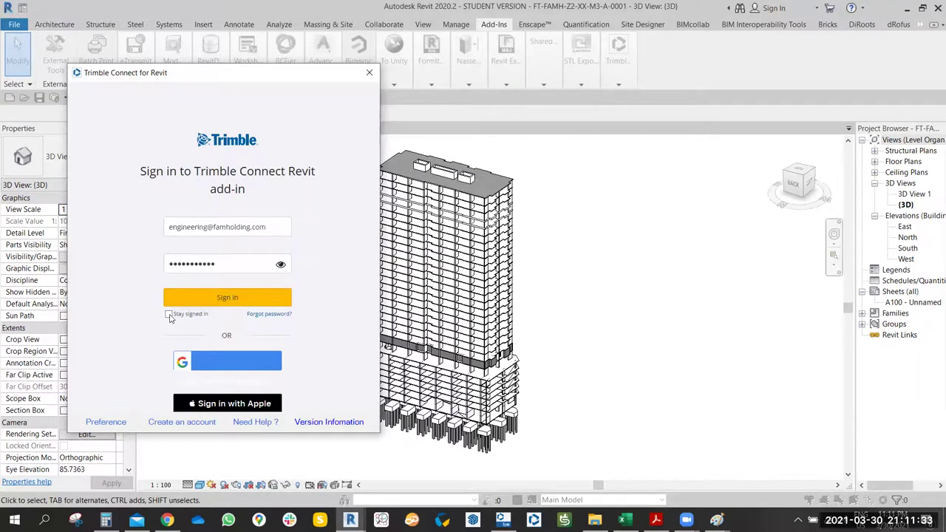
{"action": "left_click", "coordinate": [210, 300]}
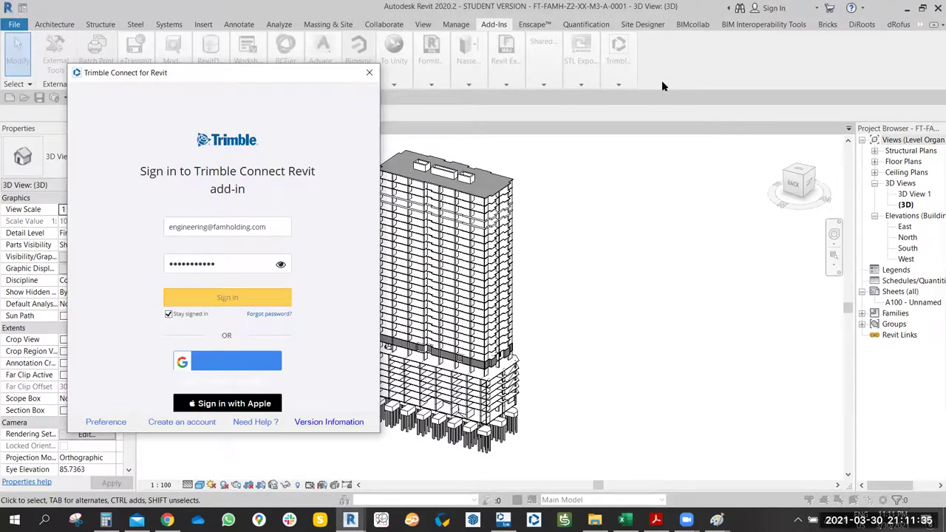
Step: Orbit the AL MAZRAA Tower model, glance at The Family Tower tab, then bring back Revit's upload window
{"action": "left_click", "coordinate": [167, 520]}
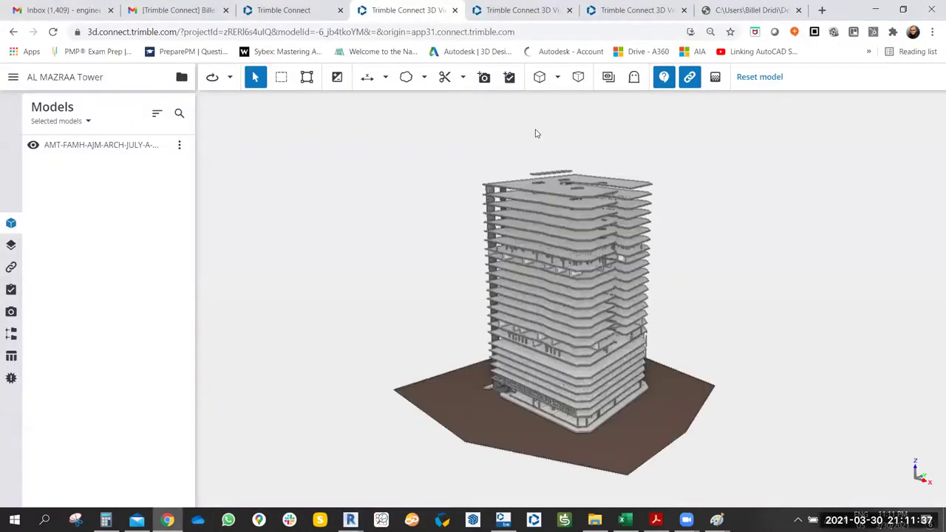
{"action": "left_click_drag", "start_coordinate": [425, 241], "coordinate": [437, 241]}
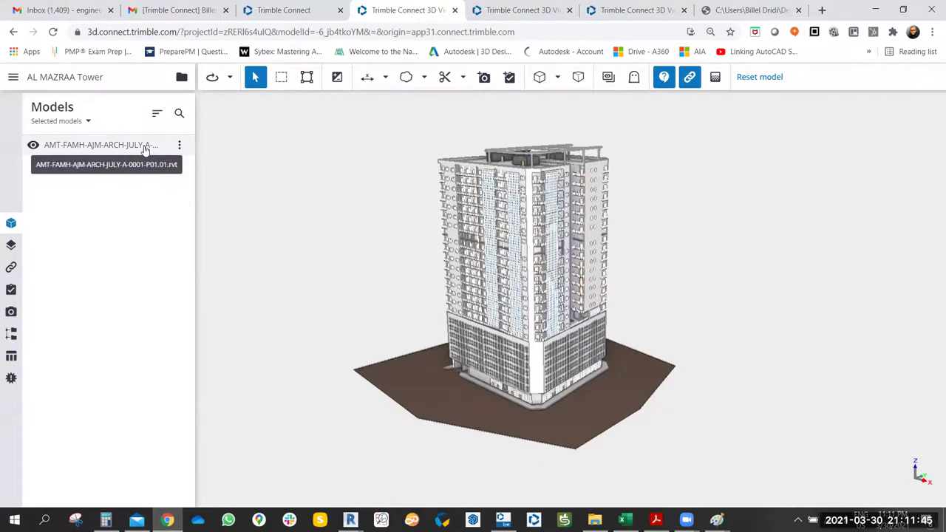
{"action": "left_click", "coordinate": [522, 10]}
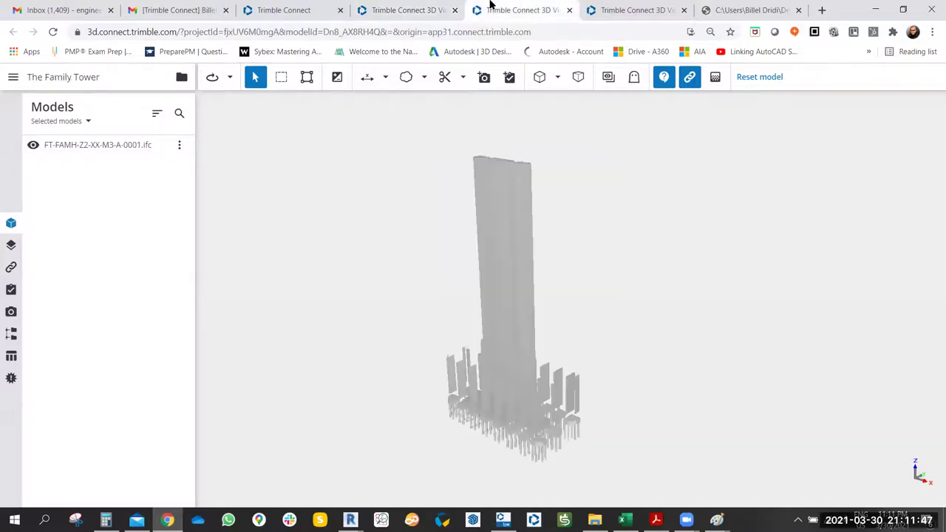
{"action": "left_click", "coordinate": [407, 9]}
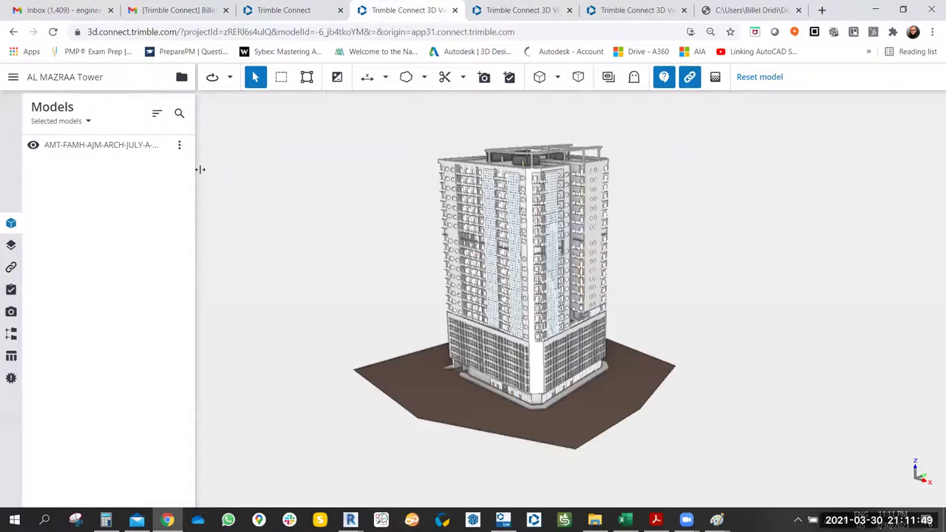
{"action": "mouse_move", "coordinate": [351, 520]}
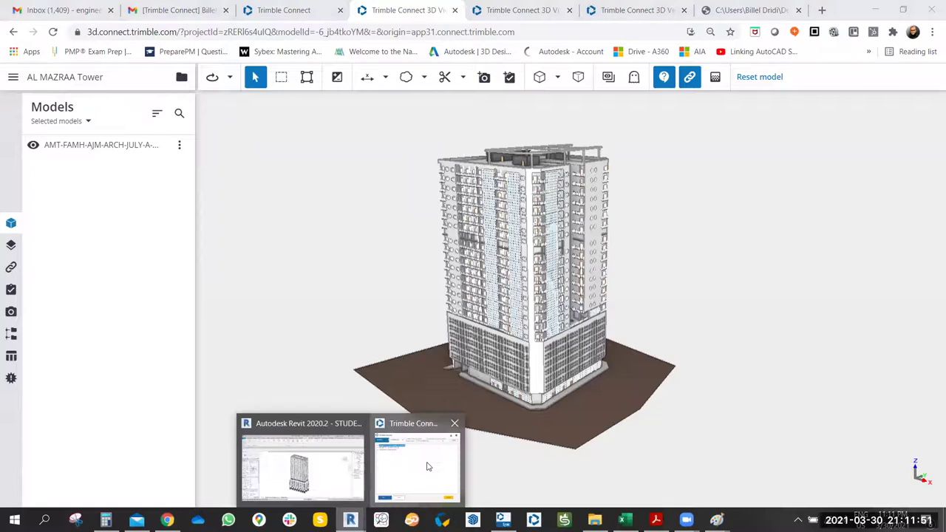
{"action": "left_click", "coordinate": [416, 462]}
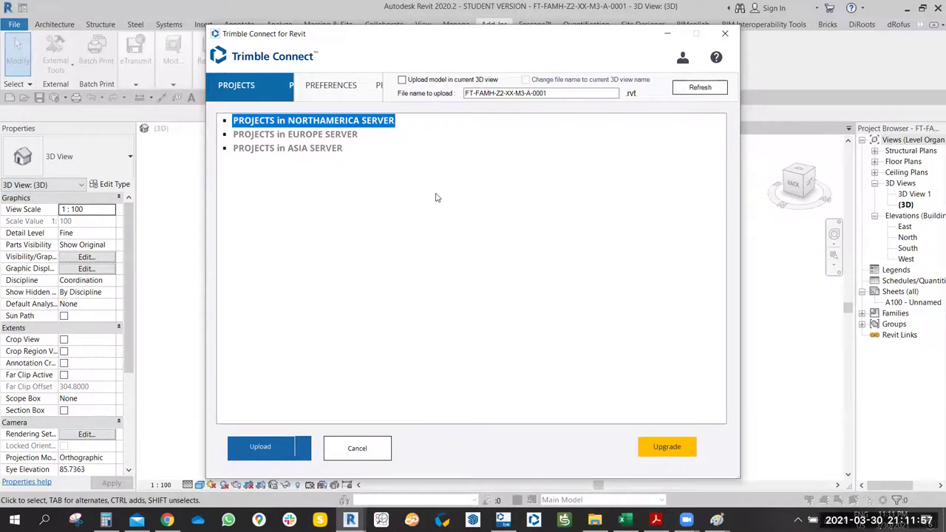
Step: Pick the Europe and Asia server projects and tick Upload model in current 3D view
{"action": "left_click", "coordinate": [339, 141]}
{"action": "left_click", "coordinate": [331, 152]}
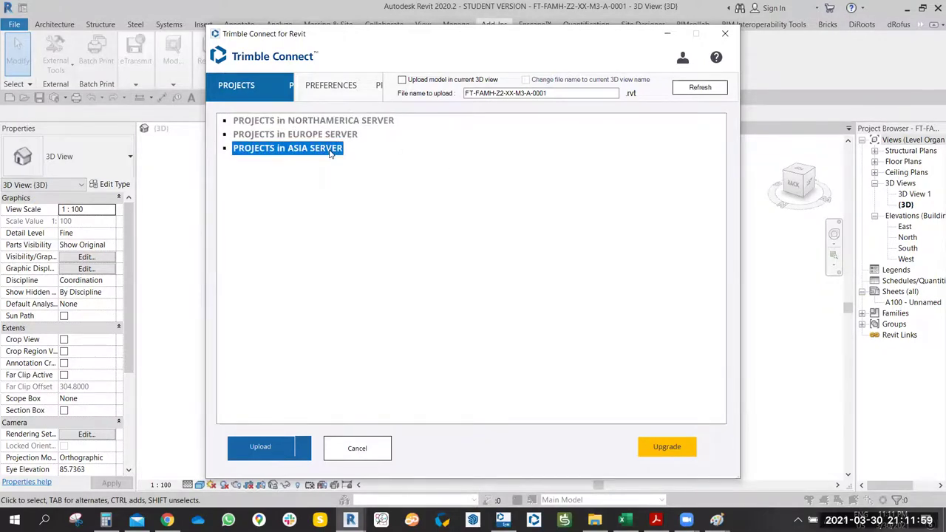
{"action": "left_click", "coordinate": [402, 80]}
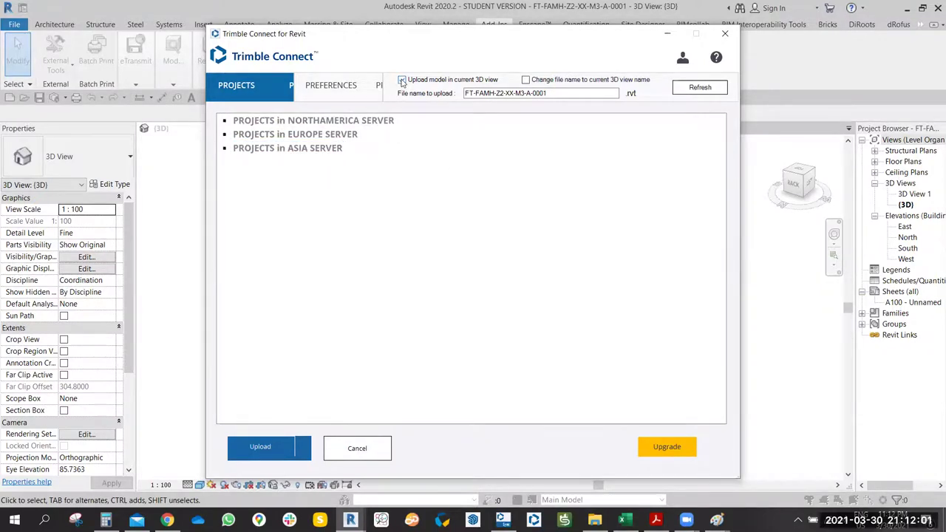
{"action": "left_click", "coordinate": [310, 154]}
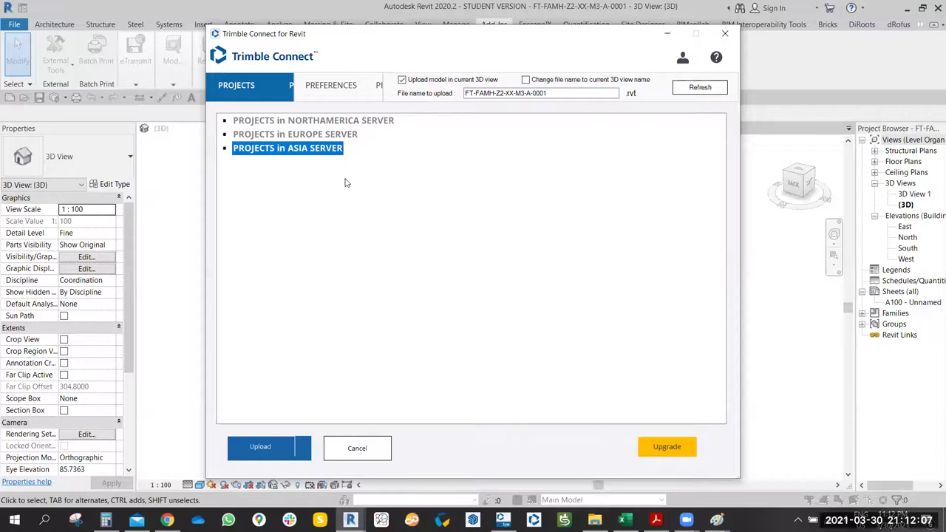
Step: Cancel the uploader without uploading and bring Chrome back to the front
{"action": "left_click", "coordinate": [362, 446]}
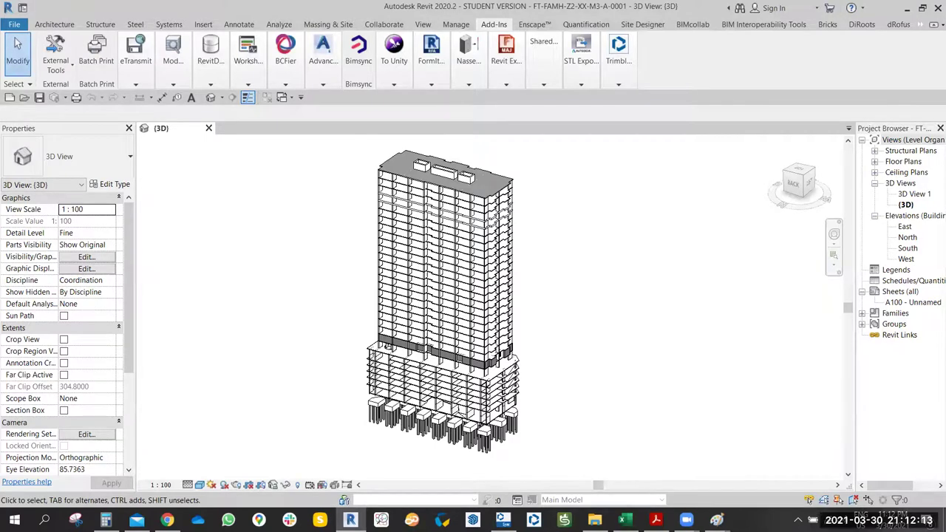
{"action": "mouse_move", "coordinate": [167, 520]}
{"action": "left_click", "coordinate": [168, 466]}
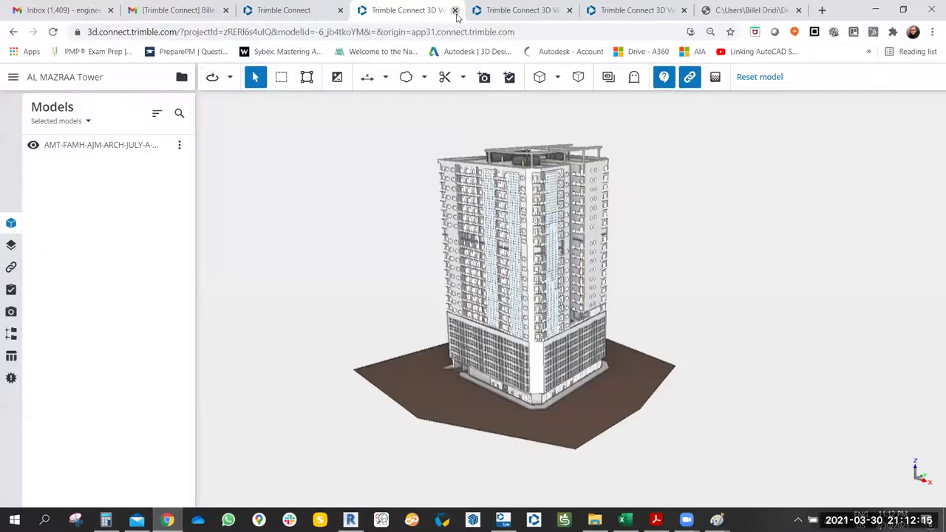
Step: Close the three extra Trimble Connect 3D Viewer tabs
{"action": "left_click", "coordinate": [455, 11]}
{"action": "left_click", "coordinate": [454, 10]}
{"action": "left_click", "coordinate": [454, 10]}
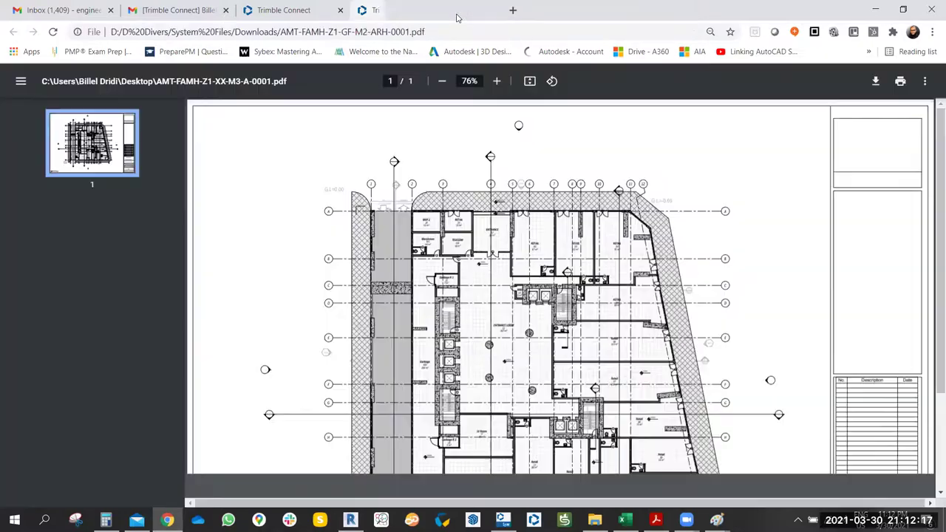
Step: Scroll through the ground floor plan PDF, then close its tab
{"action": "scroll", "coordinate": [464, 273], "scroll_direction": "down", "scroll_amount": 3}
{"action": "scroll", "coordinate": [464, 273], "scroll_direction": "up", "scroll_amount": 3}
{"action": "scroll", "coordinate": [488, 296], "scroll_direction": "down", "scroll_amount": 3}
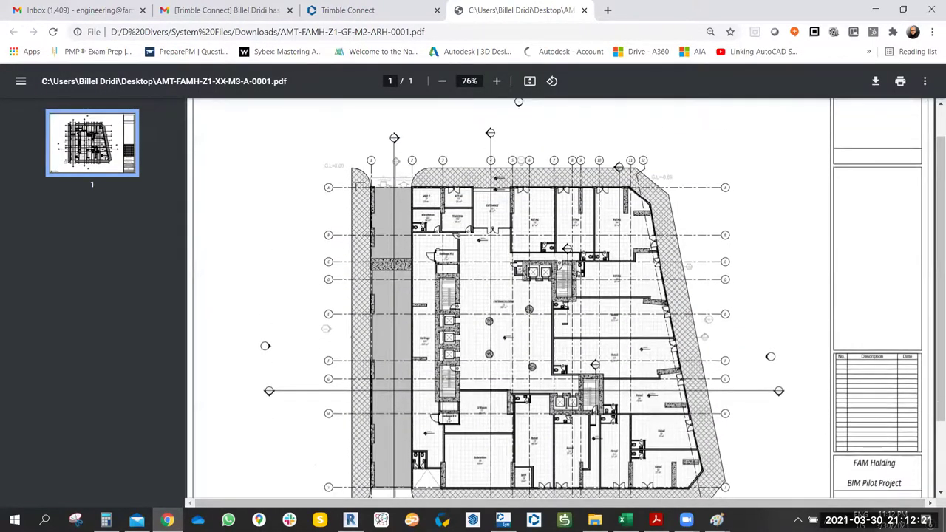
{"action": "scroll", "coordinate": [487, 296], "scroll_direction": "up", "scroll_amount": 2}
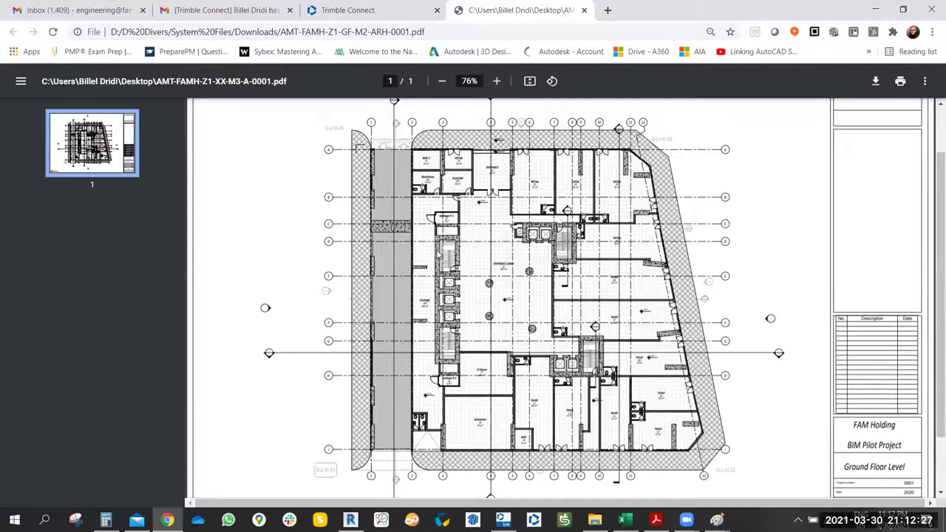
{"action": "scroll", "coordinate": [463, 267], "scroll_direction": "down", "scroll_amount": 2}
{"action": "scroll", "coordinate": [369, 281], "scroll_direction": "up", "scroll_amount": 3}
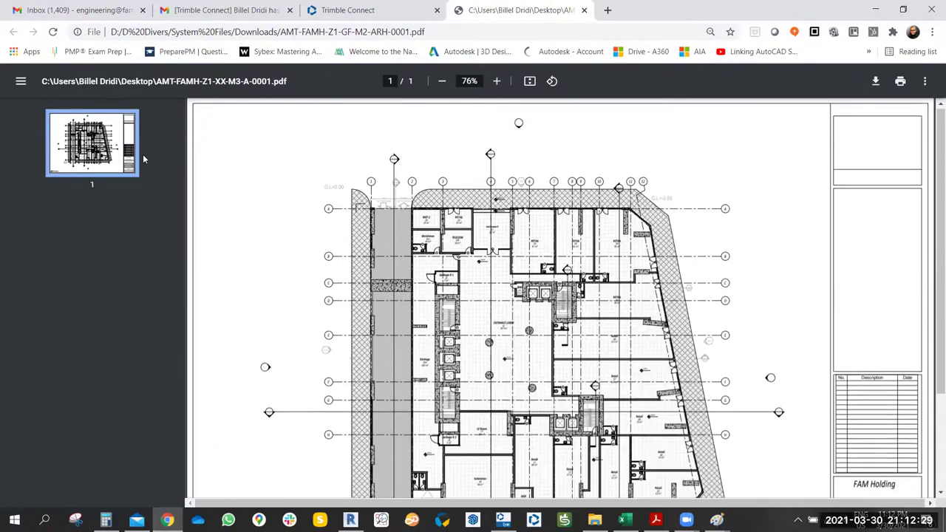
{"action": "scroll", "coordinate": [555, 303], "scroll_direction": "down", "scroll_amount": 2}
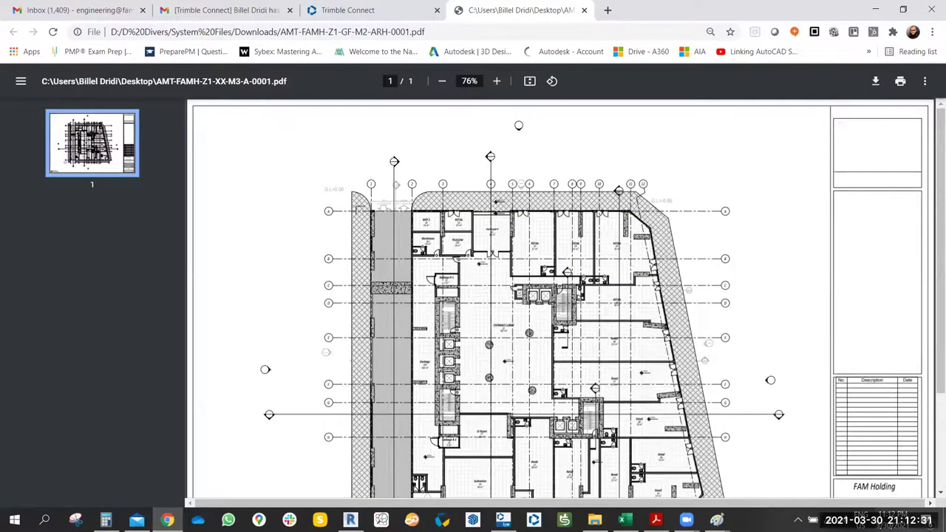
{"action": "scroll", "coordinate": [517, 259], "scroll_direction": "down", "scroll_amount": 1}
{"action": "scroll", "coordinate": [480, 222], "scroll_direction": "up", "scroll_amount": 1}
{"action": "scroll", "coordinate": [425, 167], "scroll_direction": "up", "scroll_amount": 2}
{"action": "left_click", "coordinate": [584, 10]}
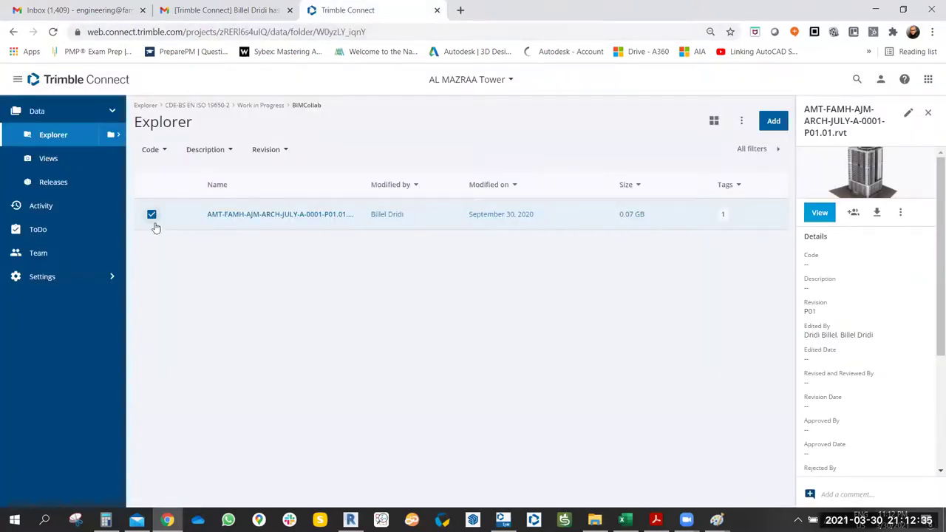
Step: In BIM Arabia Test Project 01, open ISO 19650-2 Folder Structure > Shared > AMT-FAMH-Z1-GF-M2-ARH-0001.pdf in the viewer
{"action": "left_click", "coordinate": [152, 224]}
{"action": "left_click", "coordinate": [117, 77]}
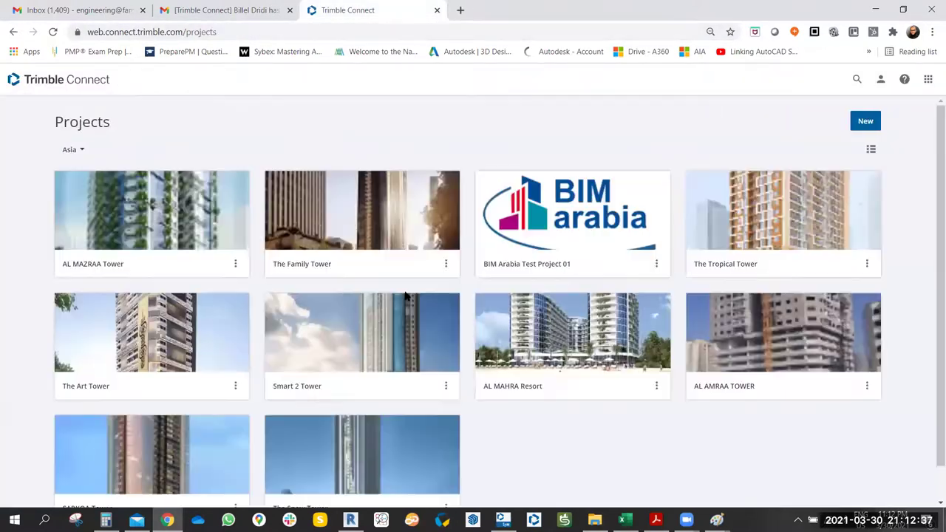
{"action": "left_click", "coordinate": [544, 225]}
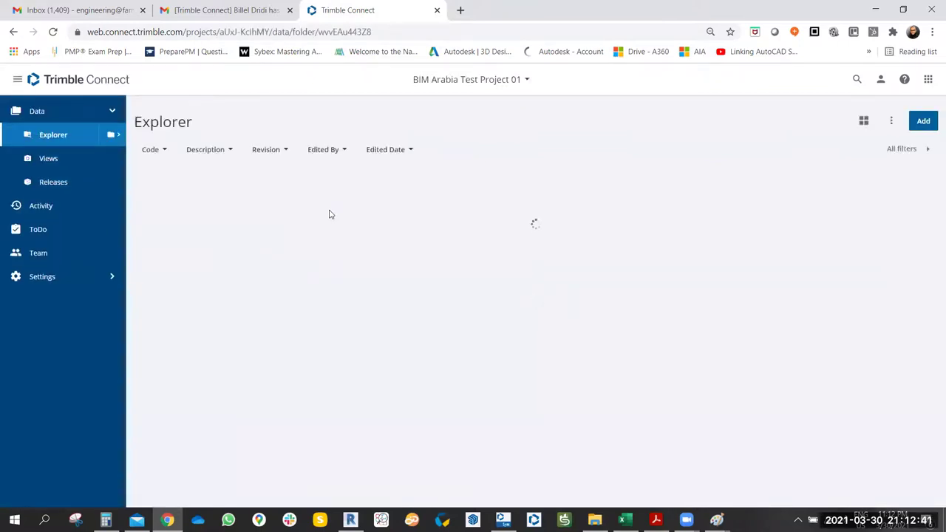
{"action": "left_click", "coordinate": [270, 214]}
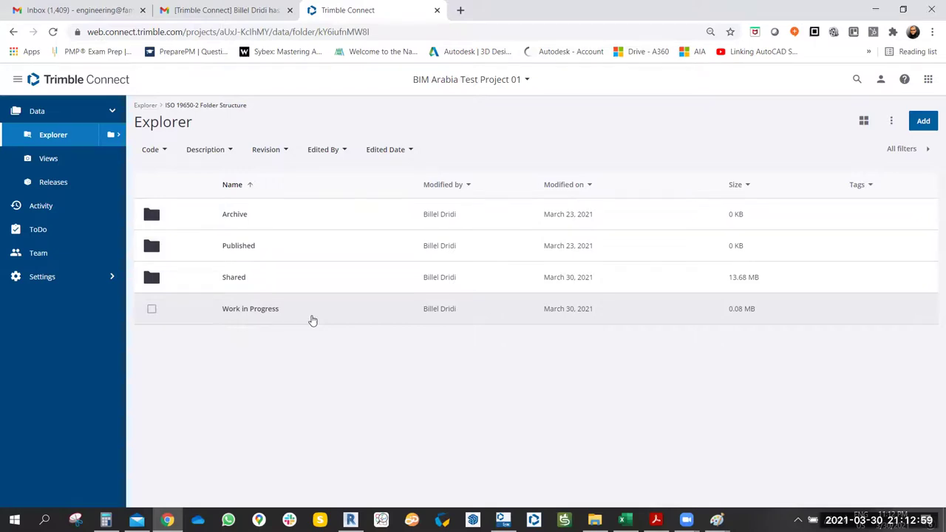
{"action": "left_click", "coordinate": [236, 277]}
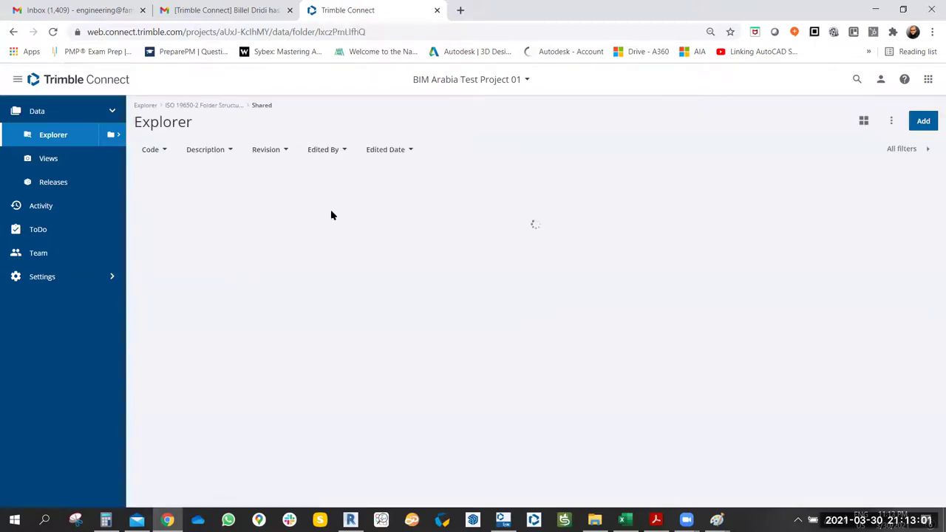
{"action": "left_click", "coordinate": [151, 215]}
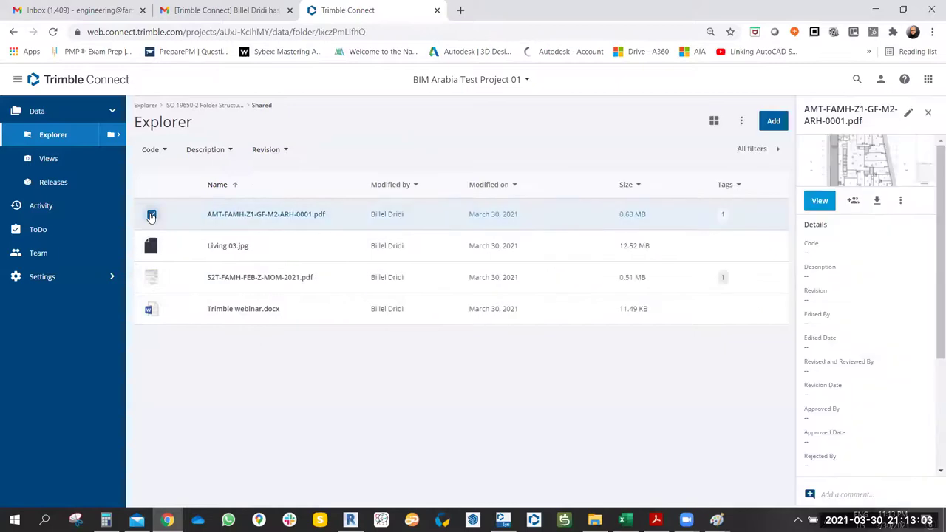
{"action": "left_click", "coordinate": [818, 203]}
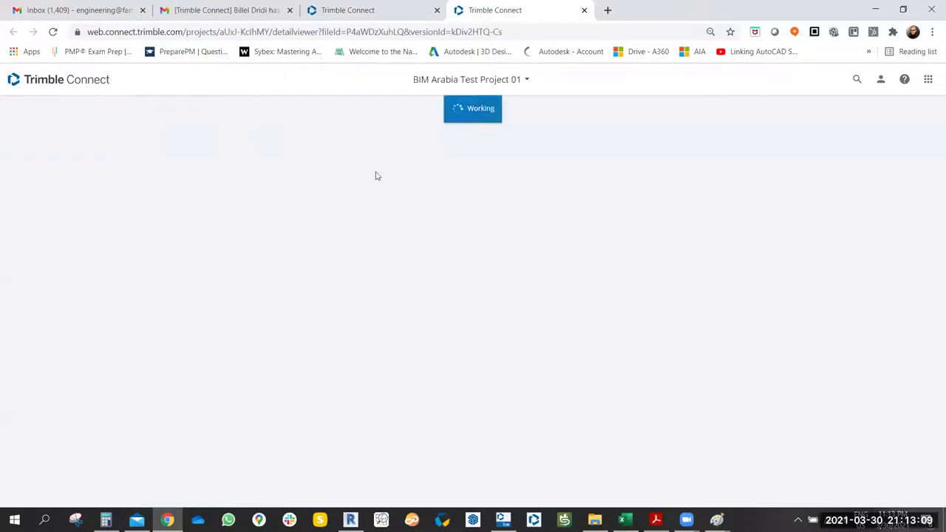
Step: Return to the Explorer tab's project list and open The Family Tower project
{"action": "left_click", "coordinate": [384, 10]}
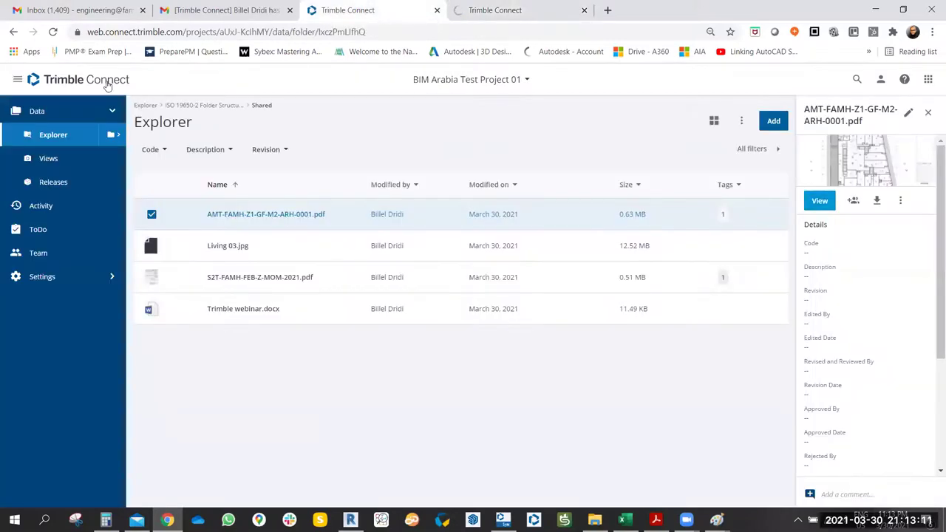
{"action": "left_click", "coordinate": [107, 85]}
{"action": "left_click", "coordinate": [596, 221]}
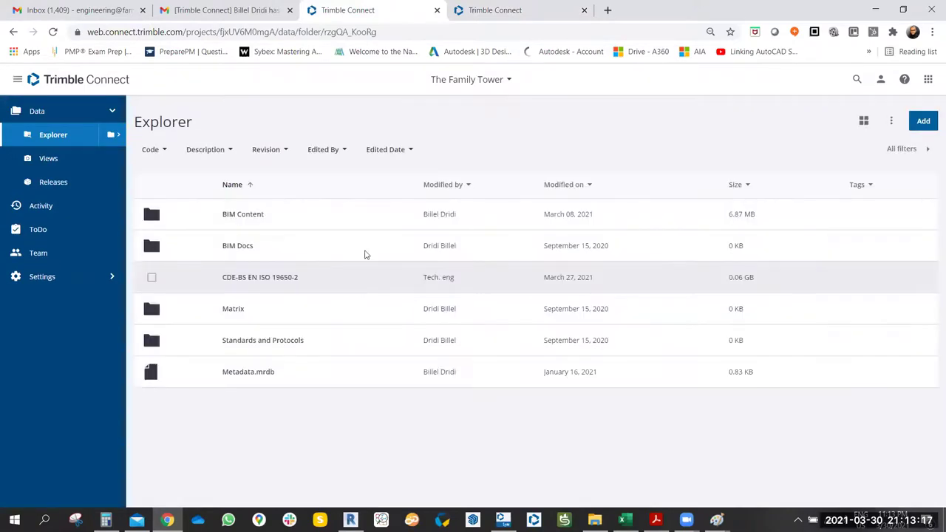
Step: Browse CDE-BS EN ISO 19650-2 Work in Progress: Architectural Model, then CAD Files > Linked CAD Model > Architectural Liked Files
{"action": "left_click", "coordinate": [267, 277]}
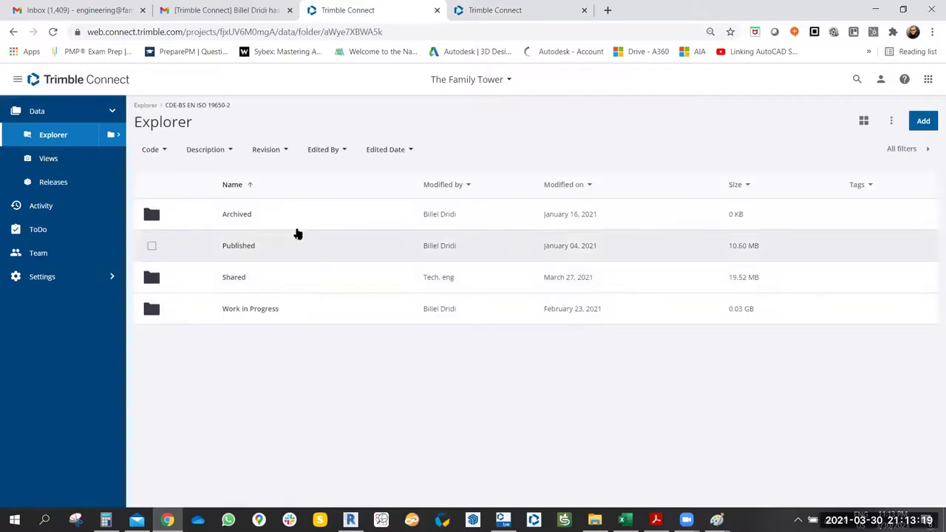
{"action": "left_click", "coordinate": [246, 310]}
{"action": "left_click", "coordinate": [248, 215]}
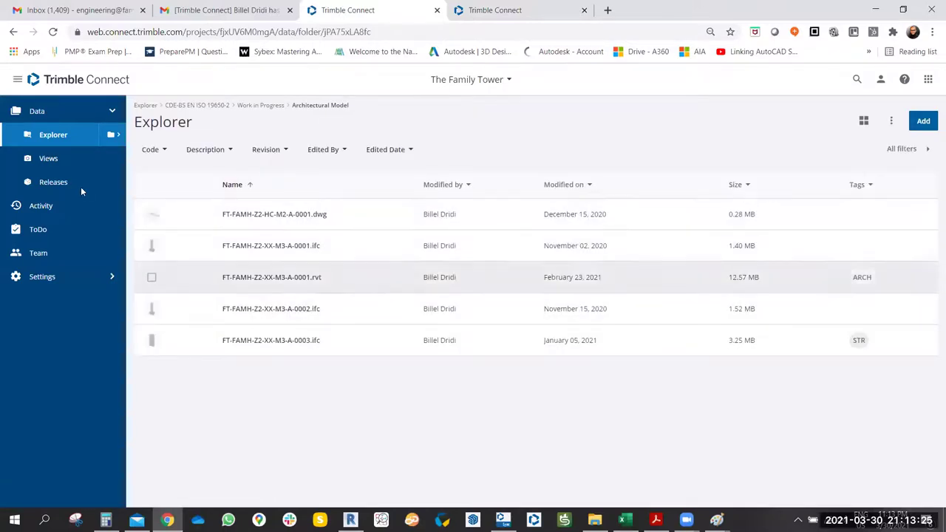
{"action": "left_click", "coordinate": [12, 32]}
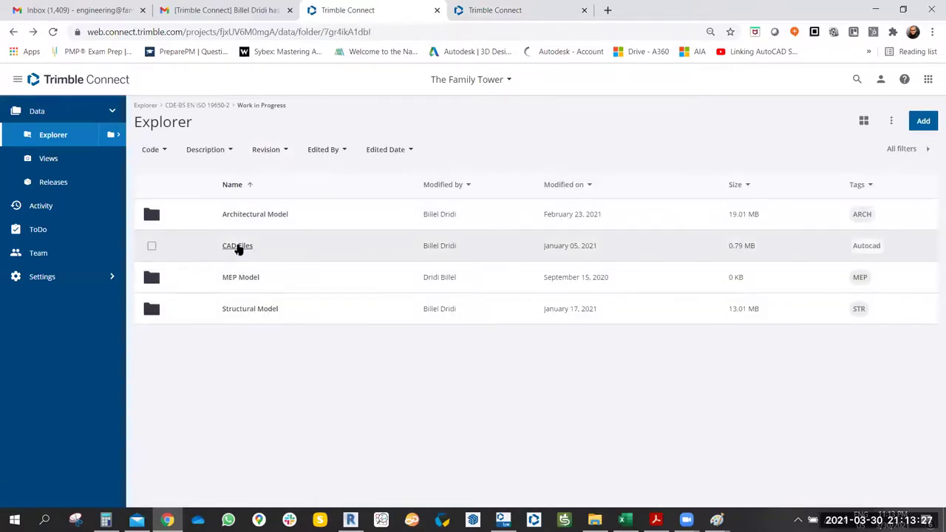
{"action": "left_click", "coordinate": [238, 247]}
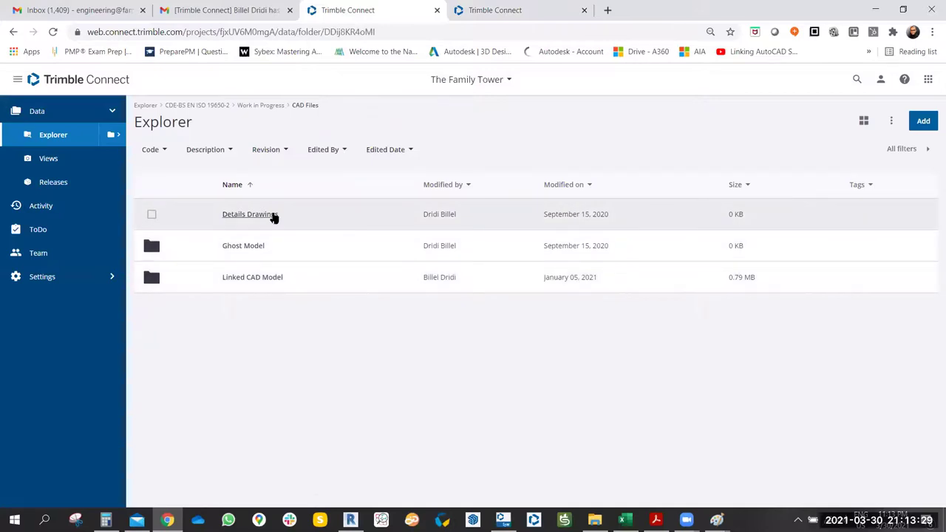
{"action": "left_click", "coordinate": [259, 278]}
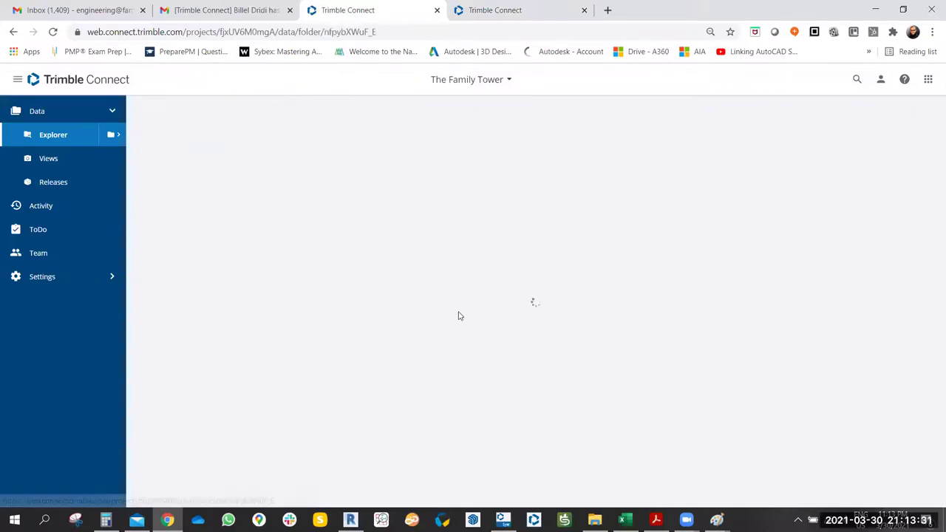
{"action": "left_click", "coordinate": [252, 216]}
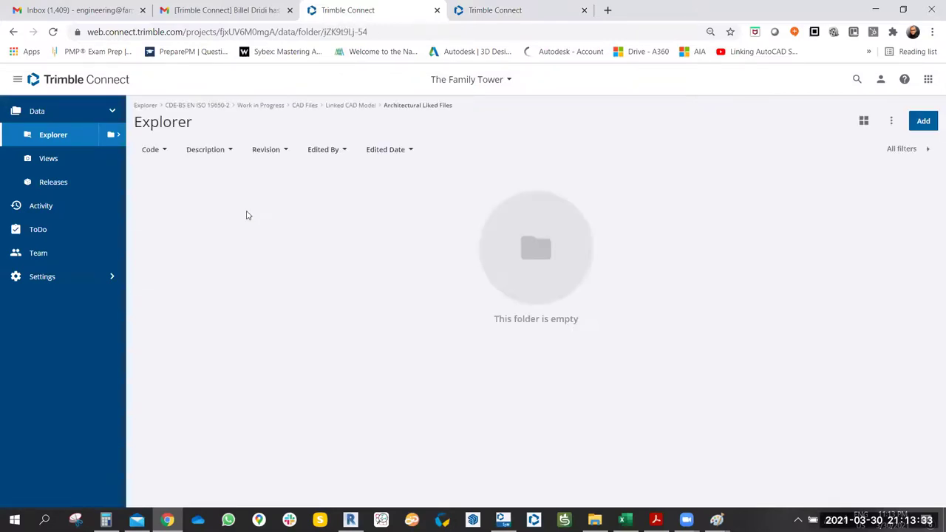
{"action": "left_click", "coordinate": [14, 34]}
{"action": "left_click", "coordinate": [14, 34]}
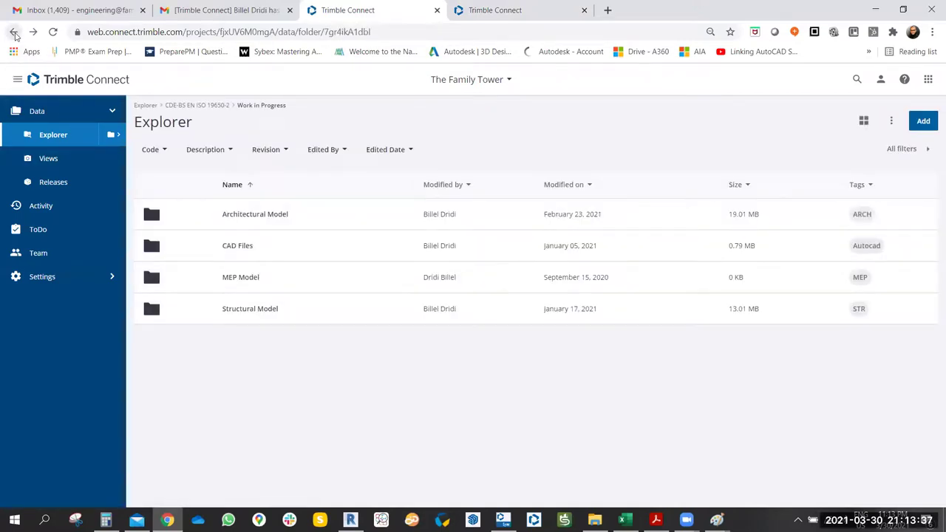
{"action": "left_click", "coordinate": [205, 105]}
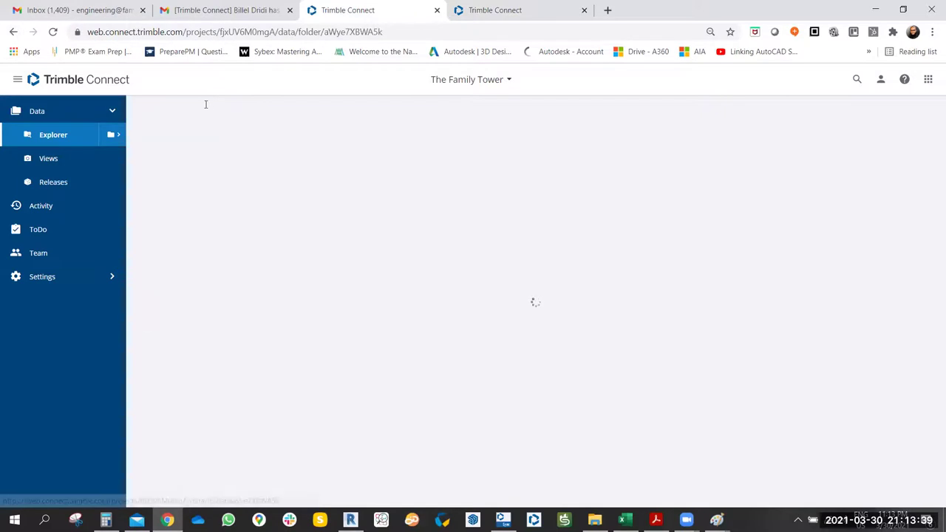
Step: Look through the Shared folder's Architectural Model subfolder, then the Published folder
{"action": "left_click", "coordinate": [239, 282]}
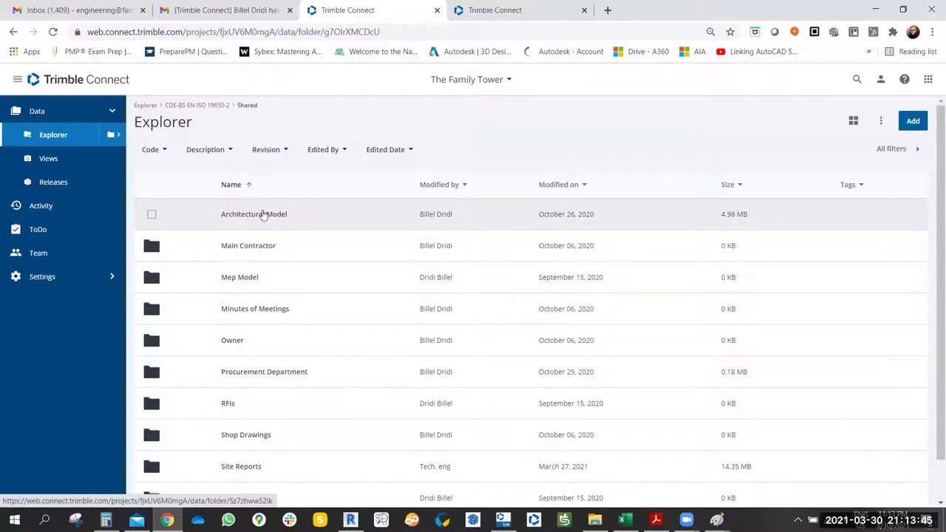
{"action": "left_click", "coordinate": [263, 214]}
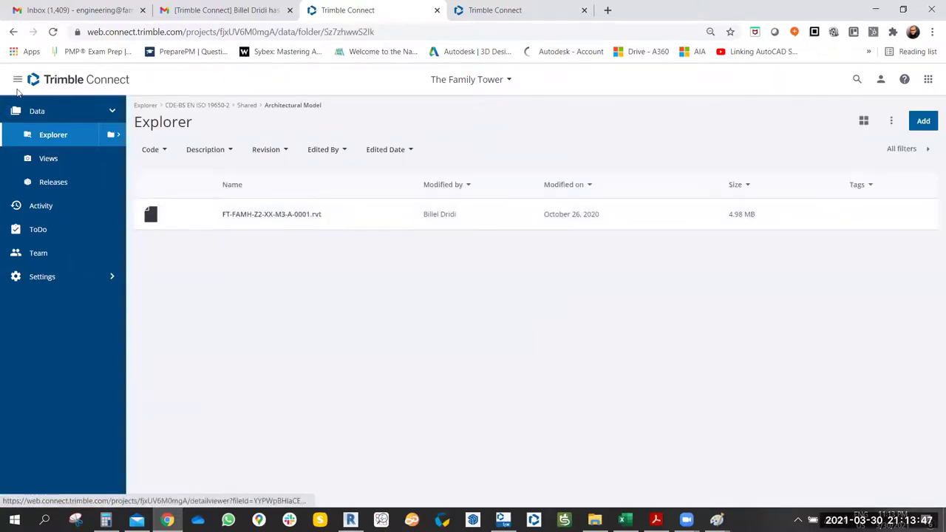
{"action": "left_click", "coordinate": [270, 214]}
{"action": "scroll", "coordinate": [317, 281], "scroll_direction": "down", "scroll_amount": 1}
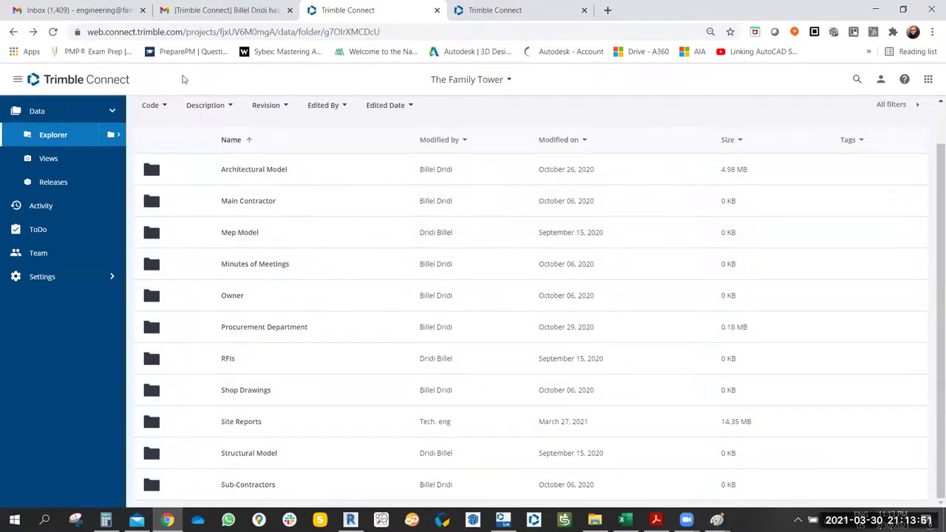
{"action": "left_click", "coordinate": [13, 32]}
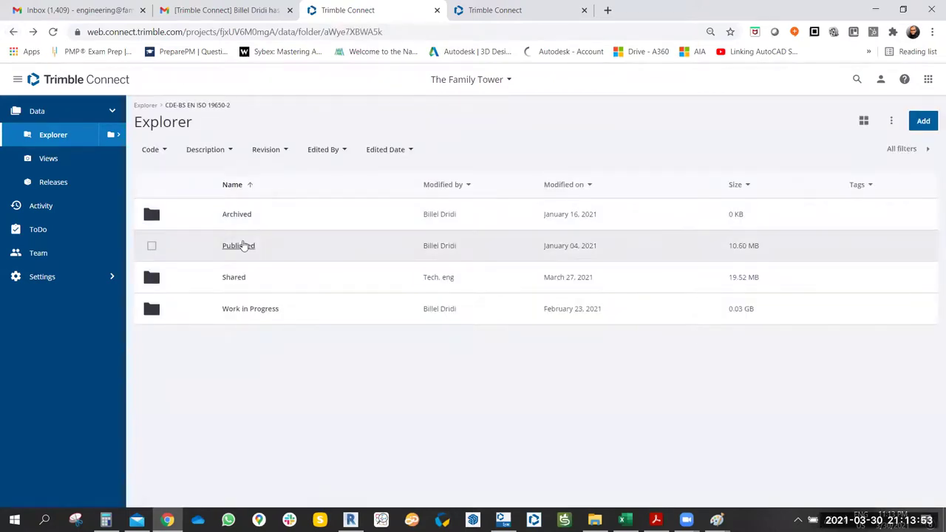
{"action": "left_click", "coordinate": [244, 245]}
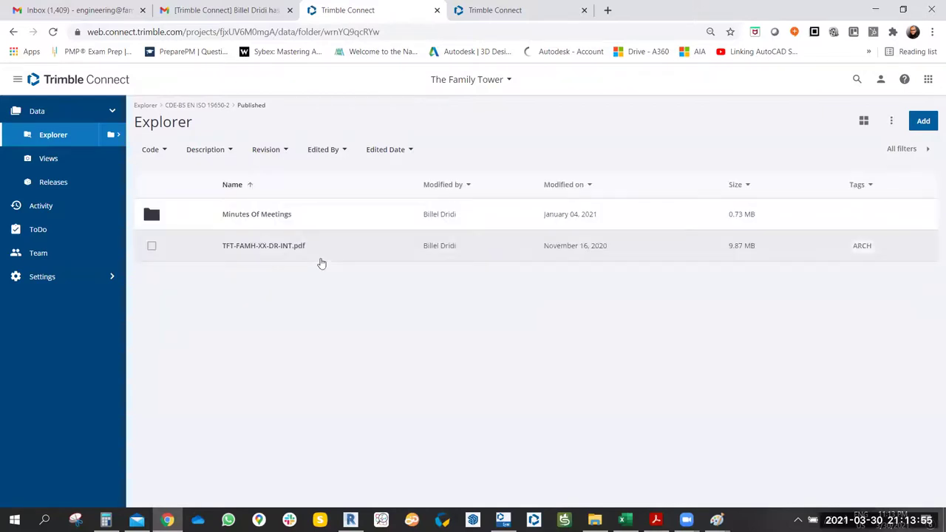
{"action": "left_click", "coordinate": [12, 34]}
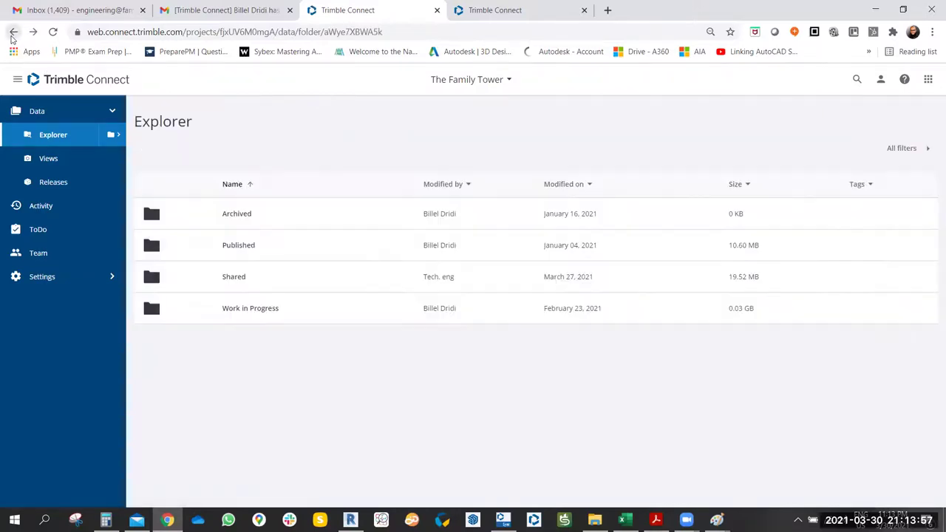
Step: Check Shared's Architectural Model and Shop Drawings folders, then open Work in Progress > CAD Files
{"action": "left_click", "coordinate": [238, 279]}
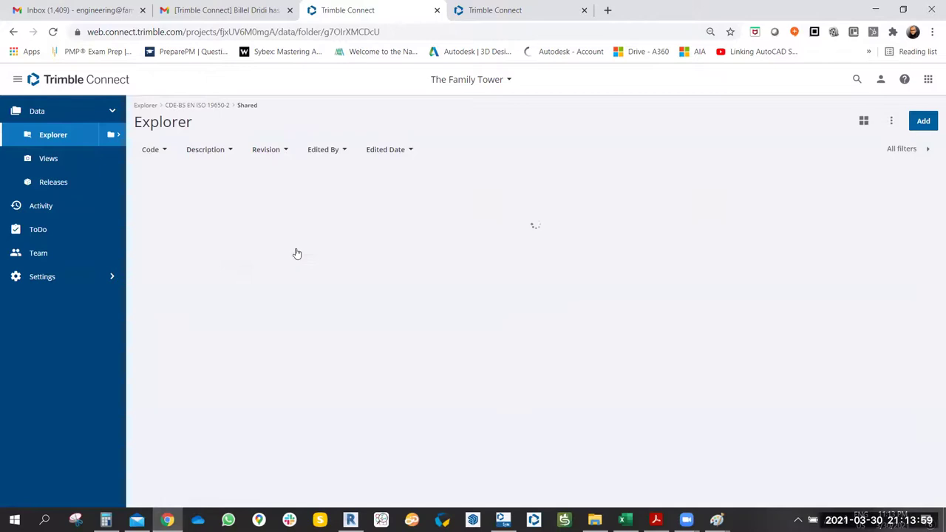
{"action": "left_click", "coordinate": [257, 215]}
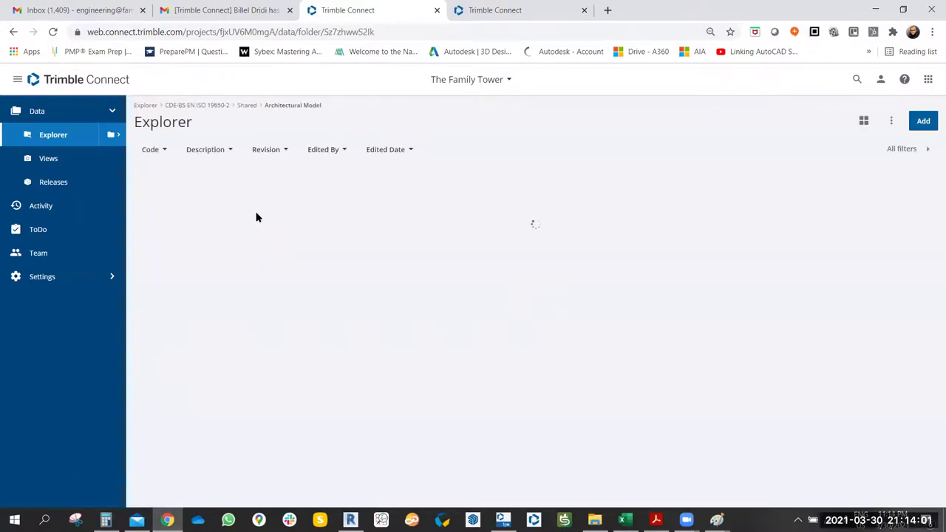
{"action": "left_click", "coordinate": [12, 33]}
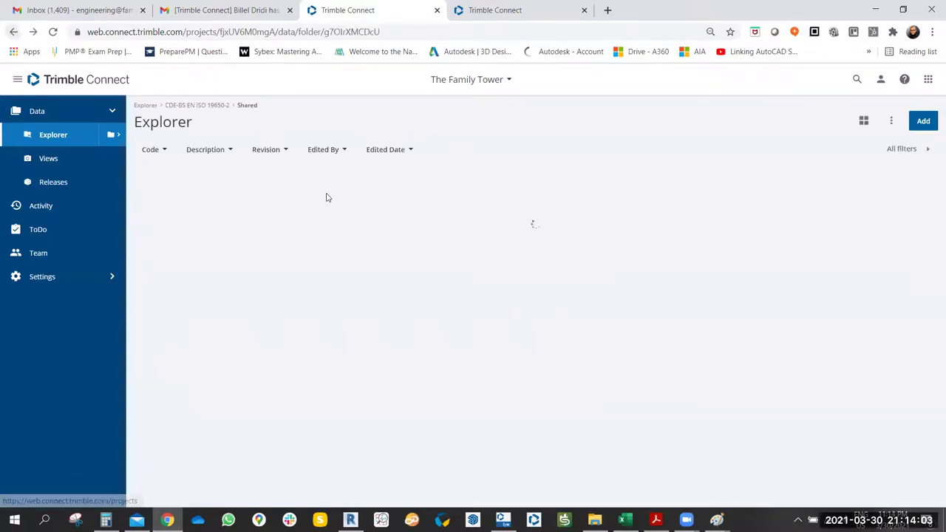
{"action": "scroll", "coordinate": [306, 279], "scroll_direction": "down", "scroll_amount": 1}
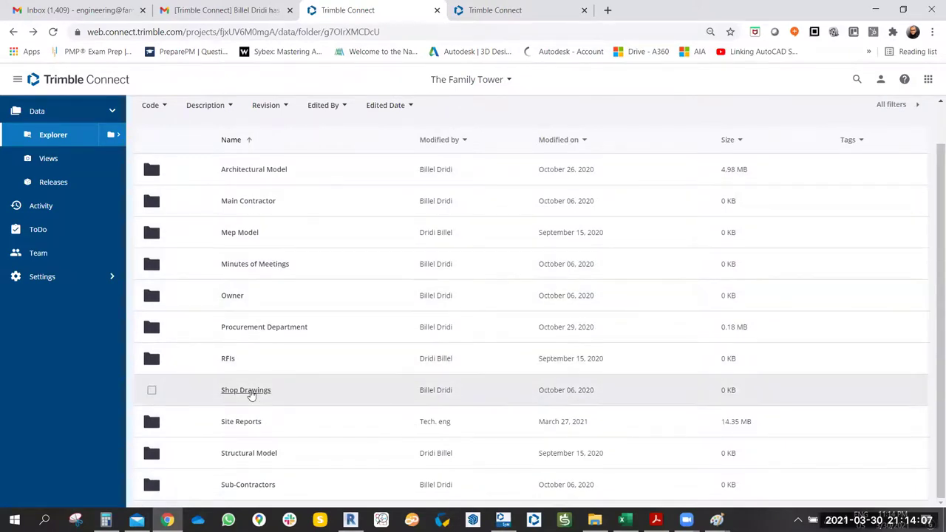
{"action": "left_click", "coordinate": [250, 392]}
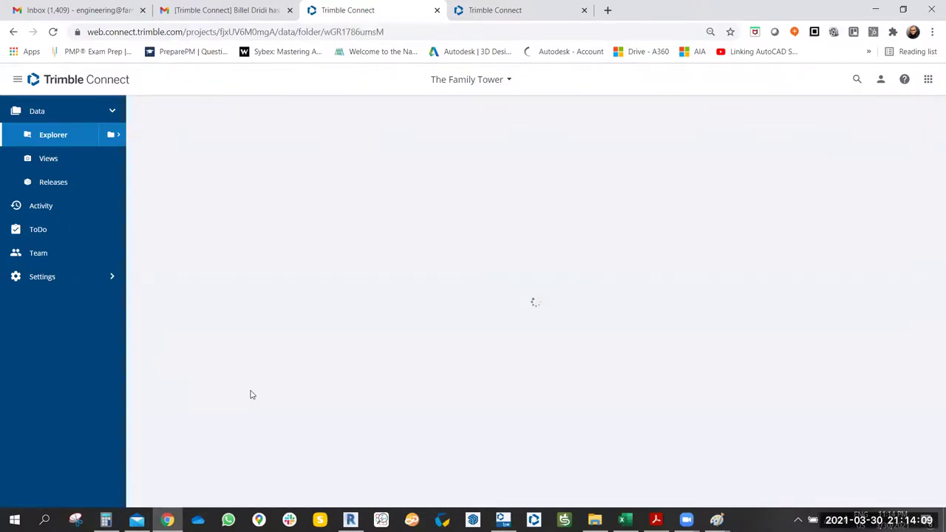
{"action": "left_click", "coordinate": [14, 32]}
{"action": "left_click", "coordinate": [14, 33]}
{"action": "left_click", "coordinate": [264, 309]}
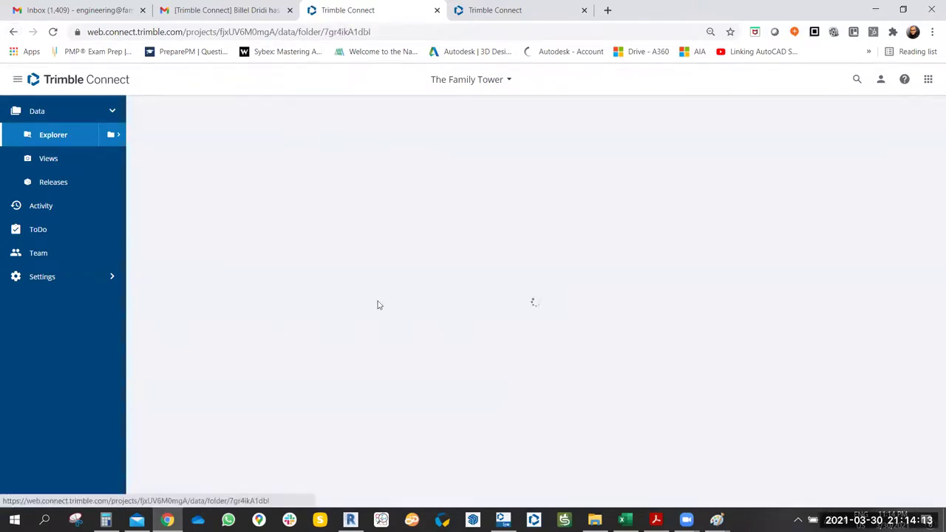
{"action": "left_click", "coordinate": [248, 247]}
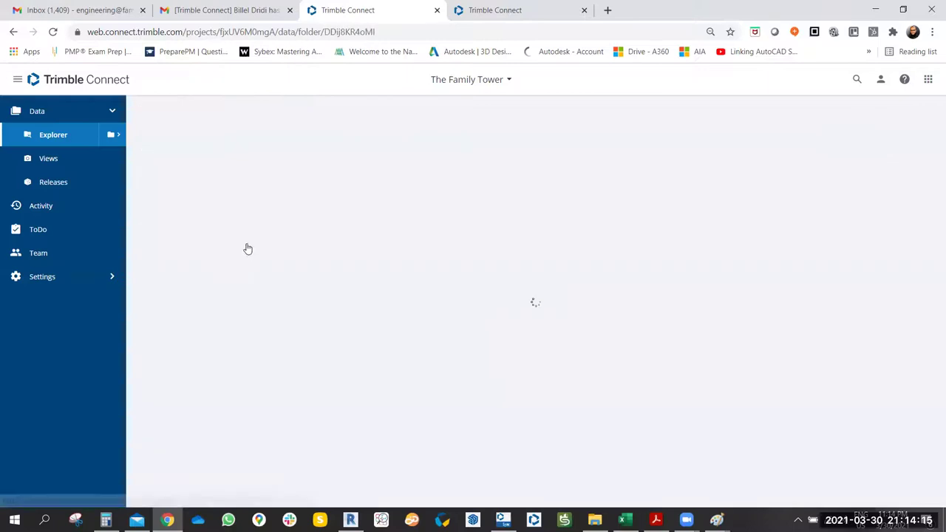
Step: Open Linked CAD Model > Structural Linked Files, select FT-FAMH-XX-Z2-19TF-INT-0001.dwg and show its View in choices
{"action": "left_click", "coordinate": [251, 279]}
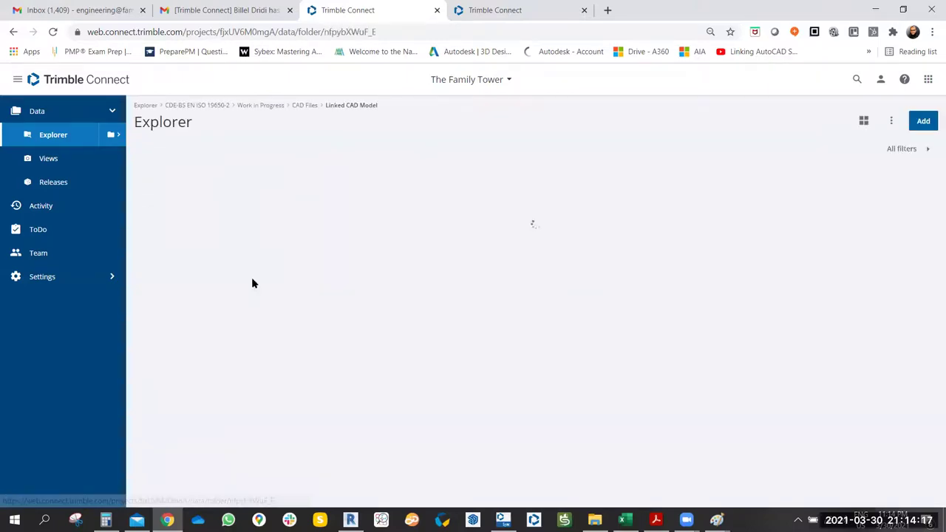
{"action": "left_click", "coordinate": [260, 246]}
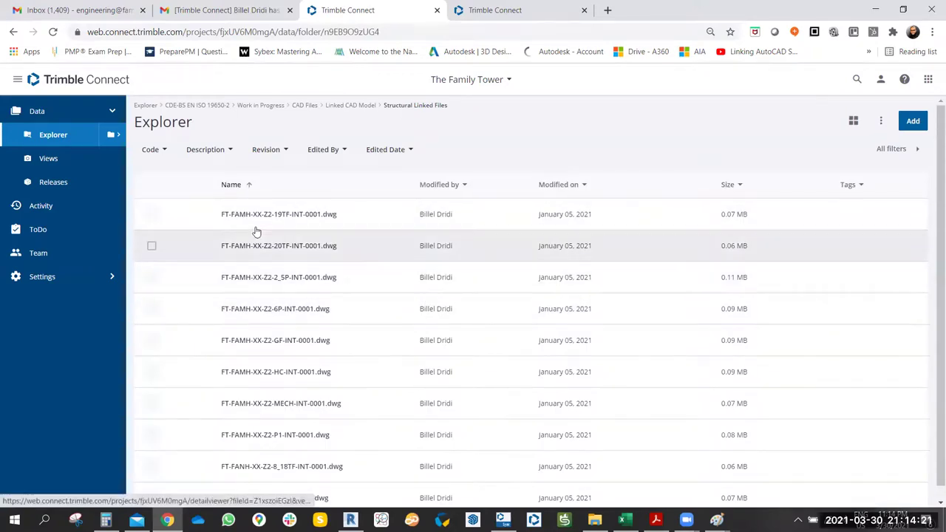
{"action": "left_click", "coordinate": [494, 220]}
{"action": "left_click", "coordinate": [839, 206]}
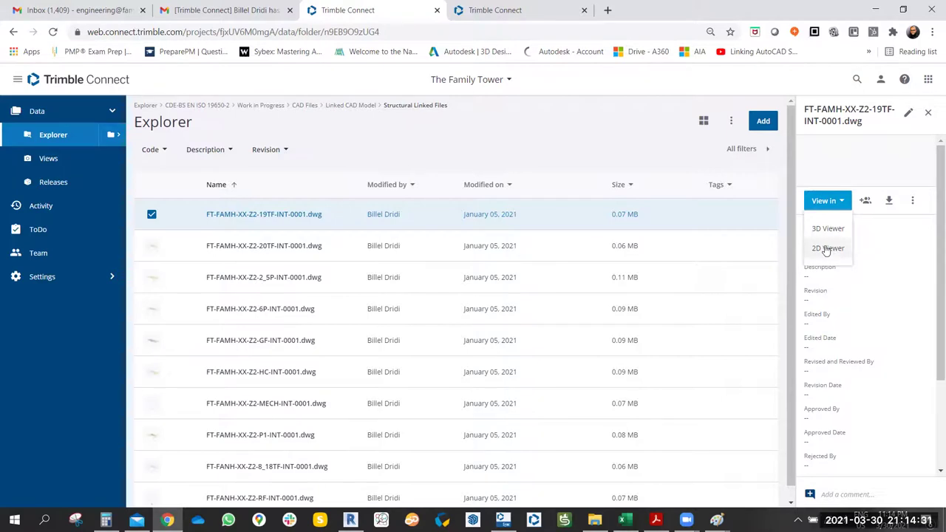
Step: Open the 19TF DWG in the 3D viewer and glance at the ground floor plan tab
{"action": "left_click", "coordinate": [836, 229]}
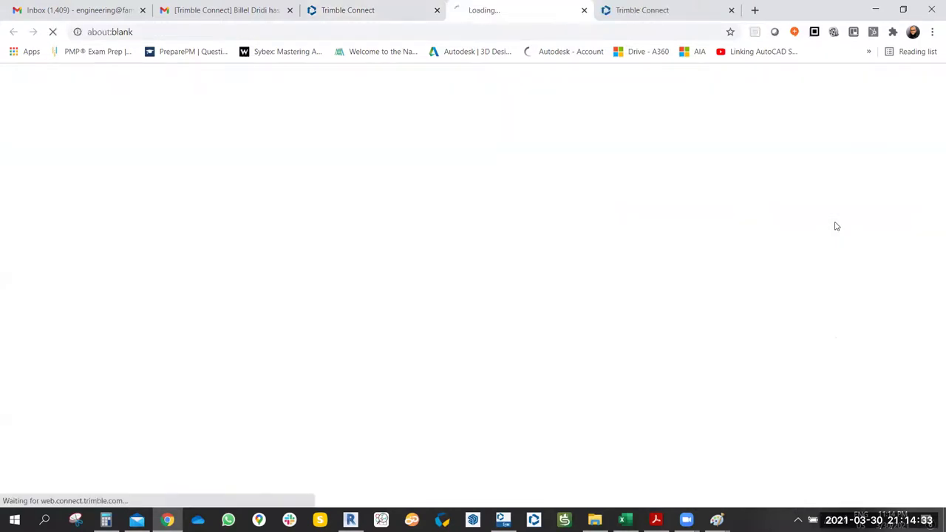
{"action": "left_click", "coordinate": [640, 6]}
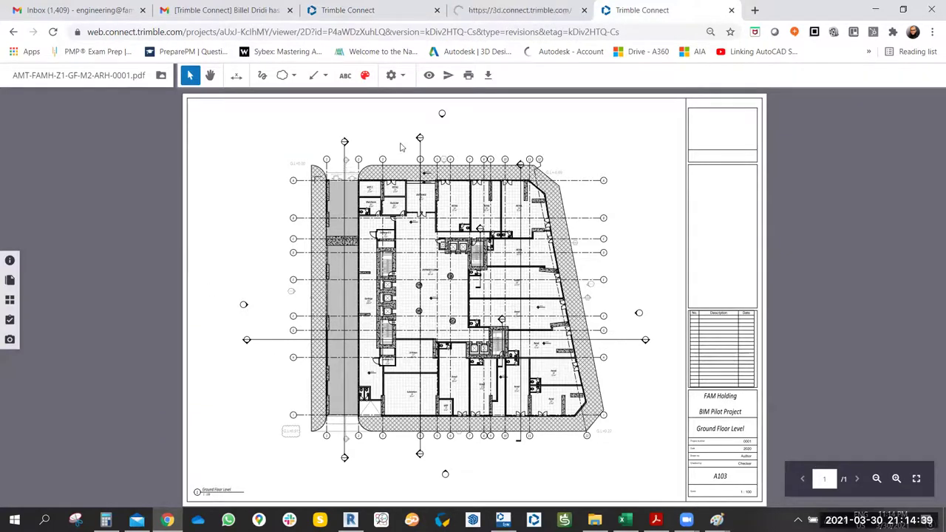
{"action": "left_click", "coordinate": [498, 11]}
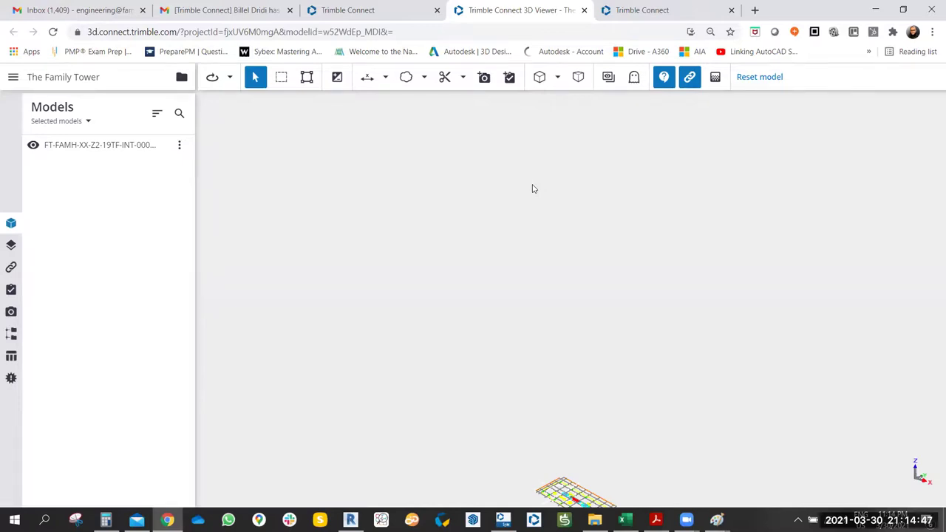
{"action": "left_click", "coordinate": [347, 11]}
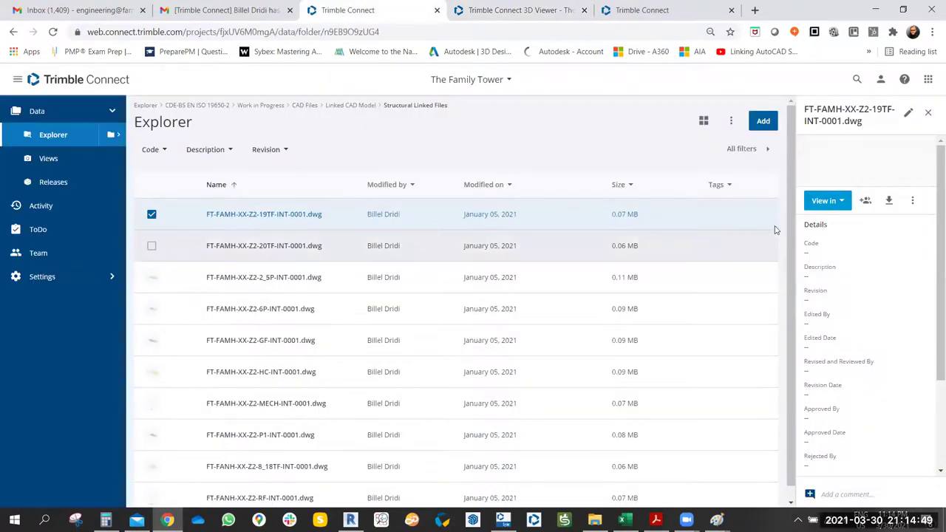
Step: Reopen the 19TF drawing in the 3D viewer and orbit and zoom to an angled view
{"action": "left_click", "coordinate": [840, 203]}
{"action": "left_click", "coordinate": [828, 229]}
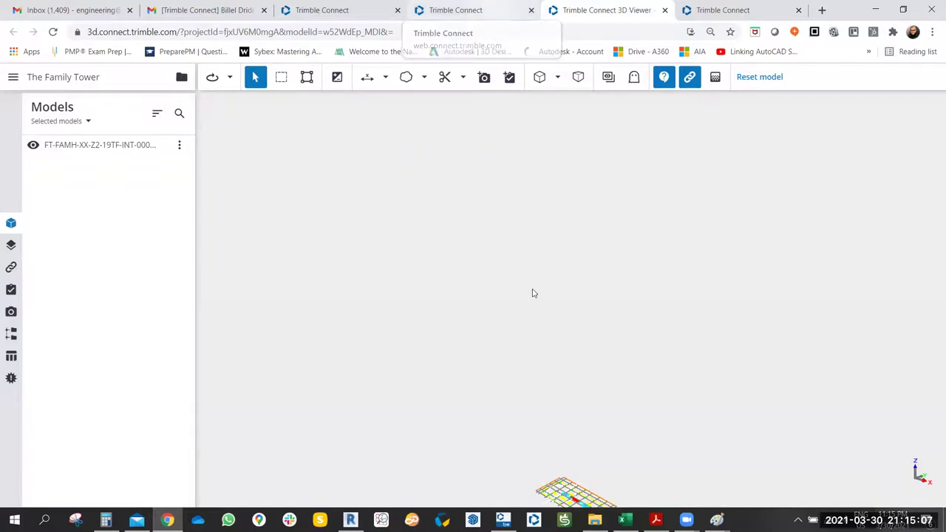
{"action": "scroll", "coordinate": [466, 303], "scroll_direction": "down", "scroll_amount": 2}
{"action": "scroll", "coordinate": [551, 445], "scroll_direction": "up", "scroll_amount": 5}
{"action": "scroll", "coordinate": [533, 378], "scroll_direction": "up", "scroll_amount": 2}
{"action": "scroll", "coordinate": [586, 389], "scroll_direction": "up", "scroll_amount": 2}
{"action": "scroll", "coordinate": [635, 390], "scroll_direction": "up", "scroll_amount": 1}
{"action": "scroll", "coordinate": [599, 394], "scroll_direction": "up", "scroll_amount": 1}
{"action": "left_click_drag", "start_coordinate": [487, 359], "coordinate": [773, 299]}
{"action": "scroll", "coordinate": [558, 372], "scroll_direction": "down", "scroll_amount": 3}
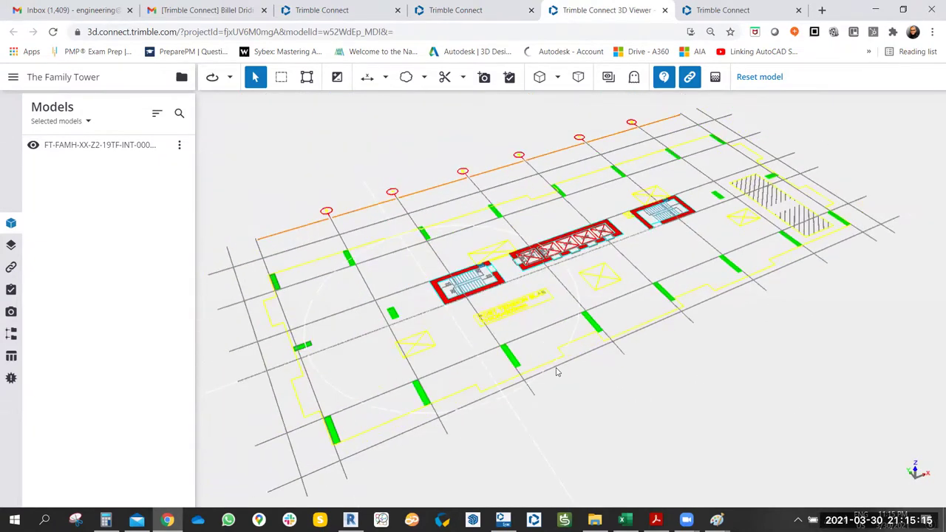
{"action": "scroll", "coordinate": [581, 374], "scroll_direction": "down", "scroll_amount": 1}
{"action": "scroll", "coordinate": [591, 344], "scroll_direction": "up", "scroll_amount": 4}
{"action": "scroll", "coordinate": [590, 343], "scroll_direction": "down", "scroll_amount": 3}
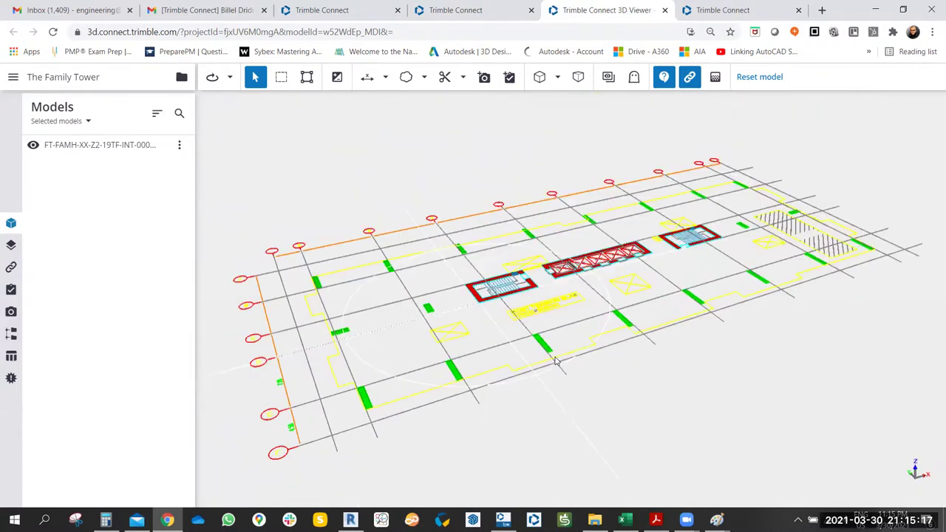
{"action": "scroll", "coordinate": [549, 371], "scroll_direction": "up", "scroll_amount": 3}
{"action": "scroll", "coordinate": [550, 370], "scroll_direction": "down", "scroll_amount": 3}
{"action": "scroll", "coordinate": [556, 374], "scroll_direction": "up", "scroll_amount": 1}
Step: Compare it with the ground-floor PDF and coloured DWG plan tabs, then return to Explorer
{"action": "key", "text": "ctrl+Tab"}
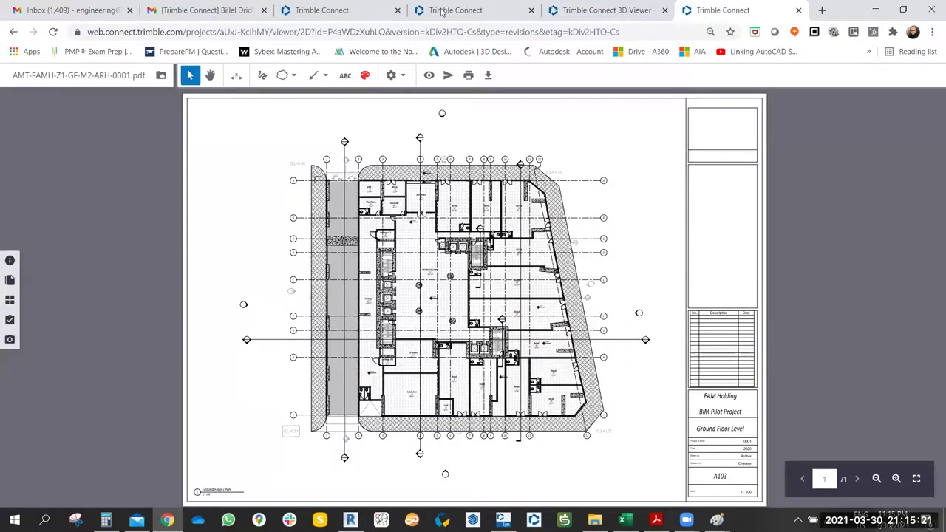
{"action": "key", "text": "ctrl+4"}
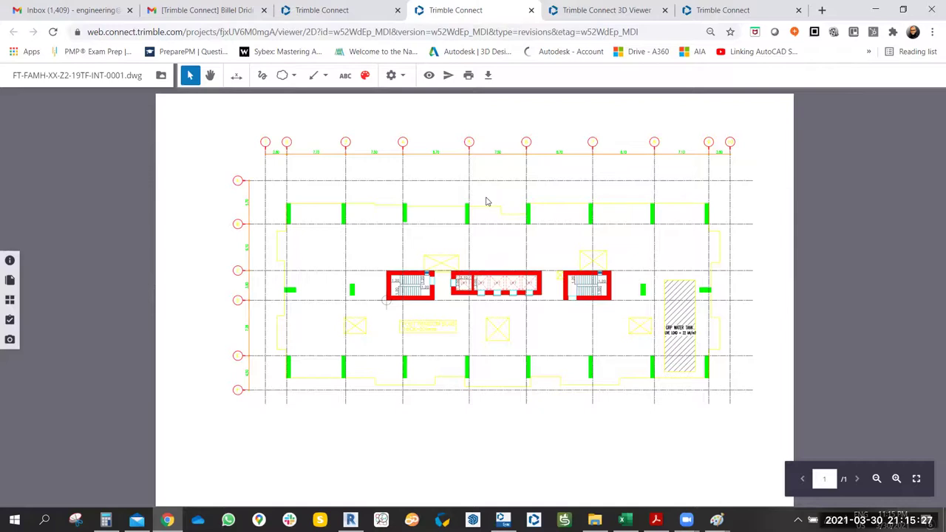
{"action": "key", "text": "ctrl+Tab"}
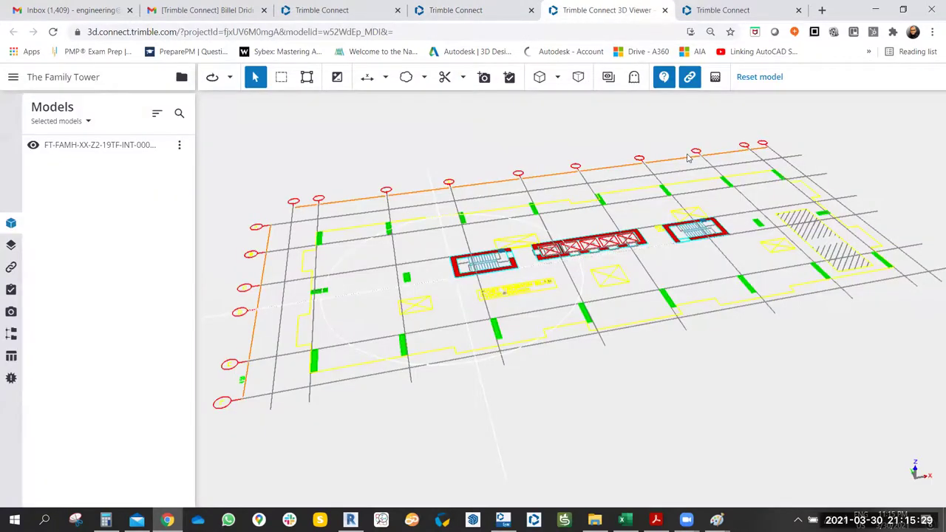
{"action": "left_click", "coordinate": [728, 6]}
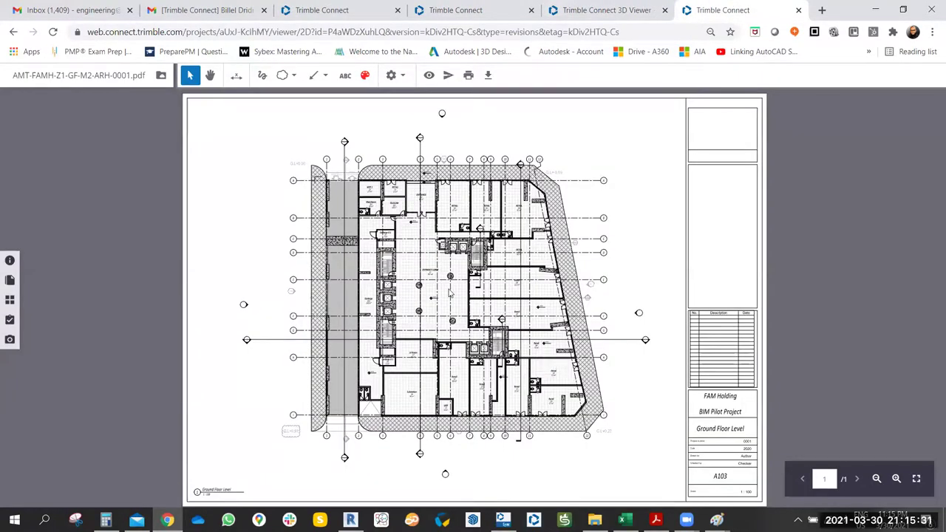
{"action": "left_click", "coordinate": [390, 8]}
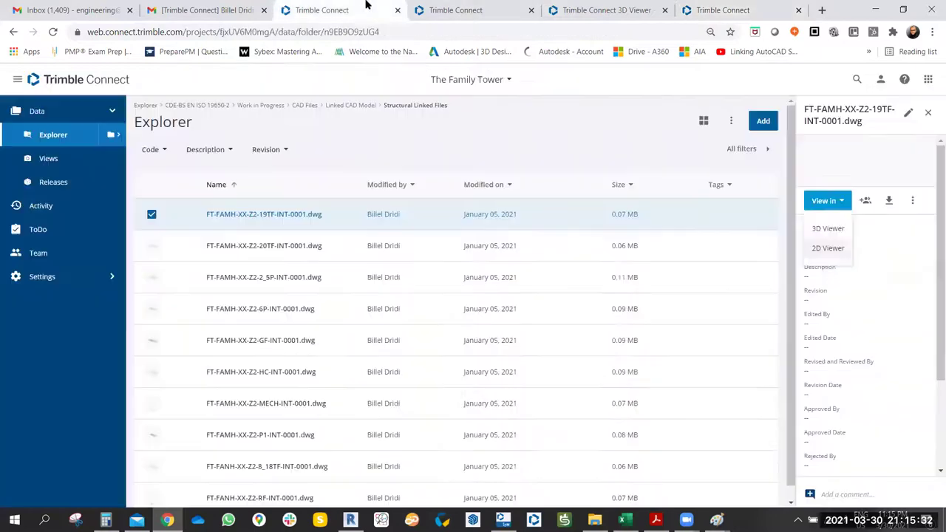
Step: Deselect the 19TF file, open CDE-BS EN ISO 19650-2 > Work in Progress > Architectural Model, then go to Projects
{"action": "left_click", "coordinate": [152, 215]}
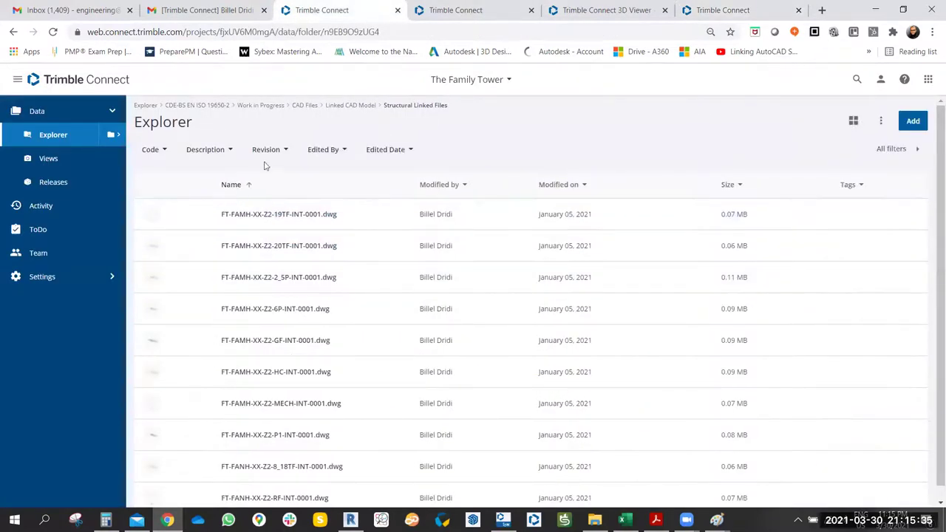
{"action": "left_click", "coordinate": [212, 107]}
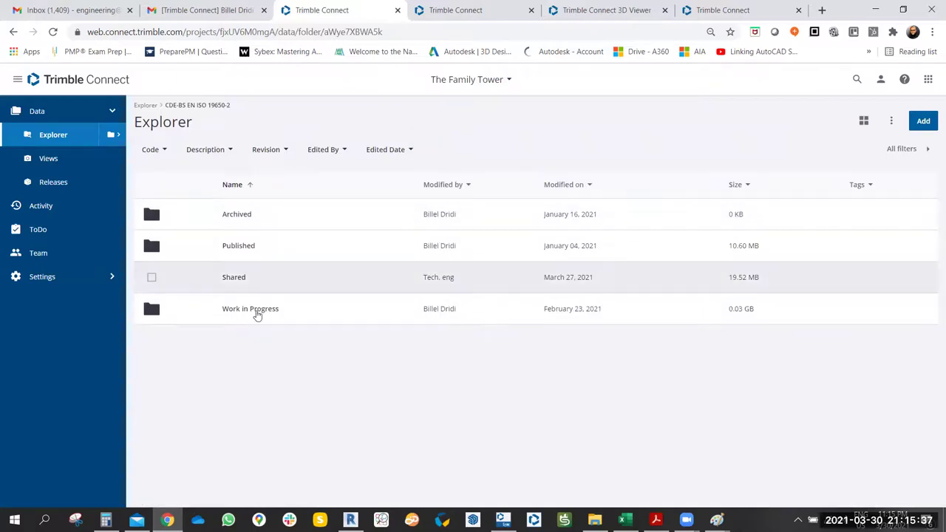
{"action": "left_click", "coordinate": [264, 310]}
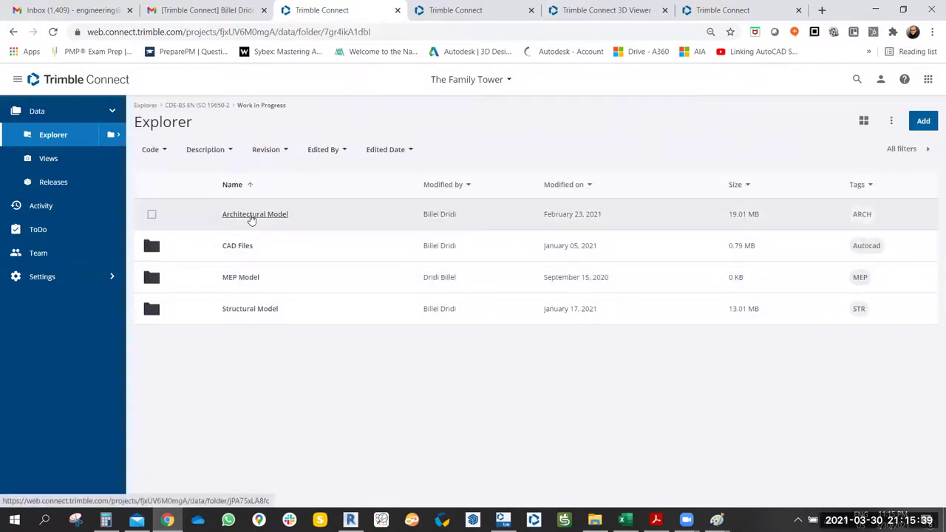
{"action": "left_click", "coordinate": [251, 215]}
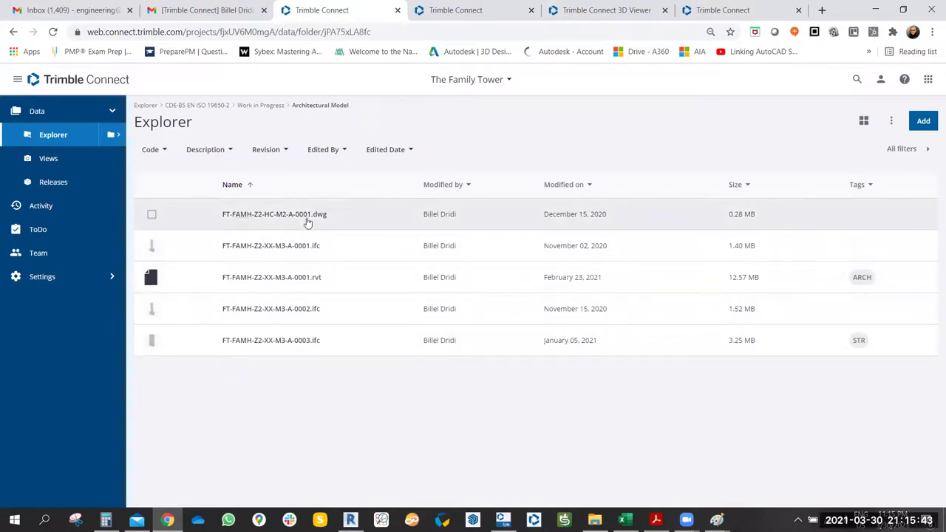
{"action": "left_click", "coordinate": [66, 85]}
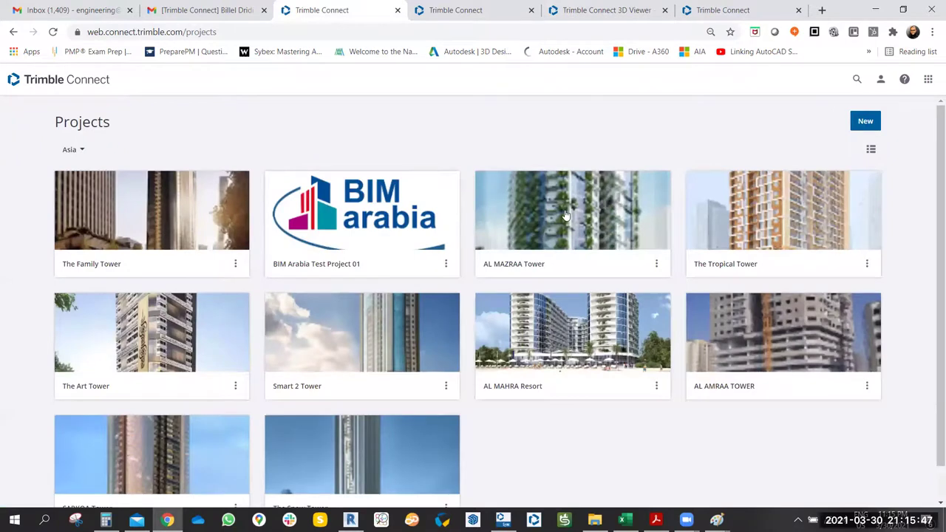
Step: Open the AL MAZRAA Tower project and peek into its CDE-BS EN ISO 19650-2 folder
{"action": "left_click", "coordinate": [566, 214]}
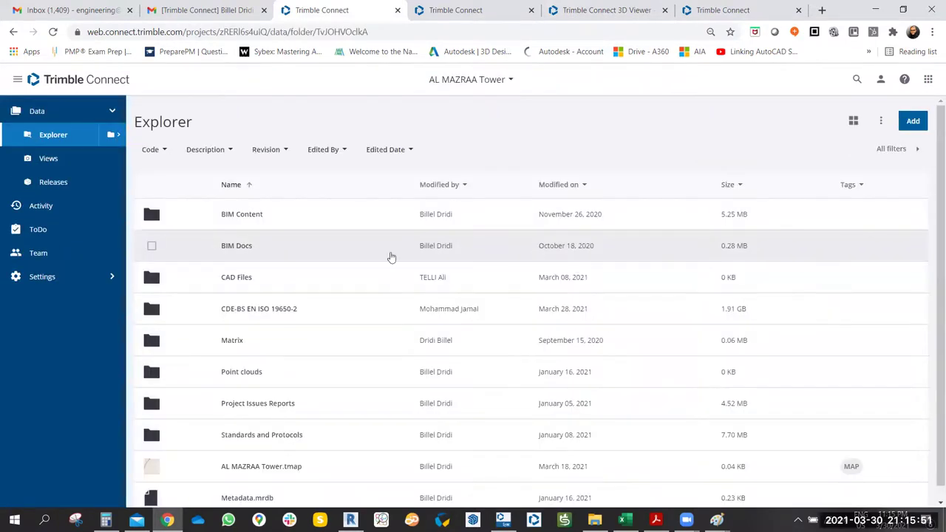
{"action": "left_click", "coordinate": [248, 312]}
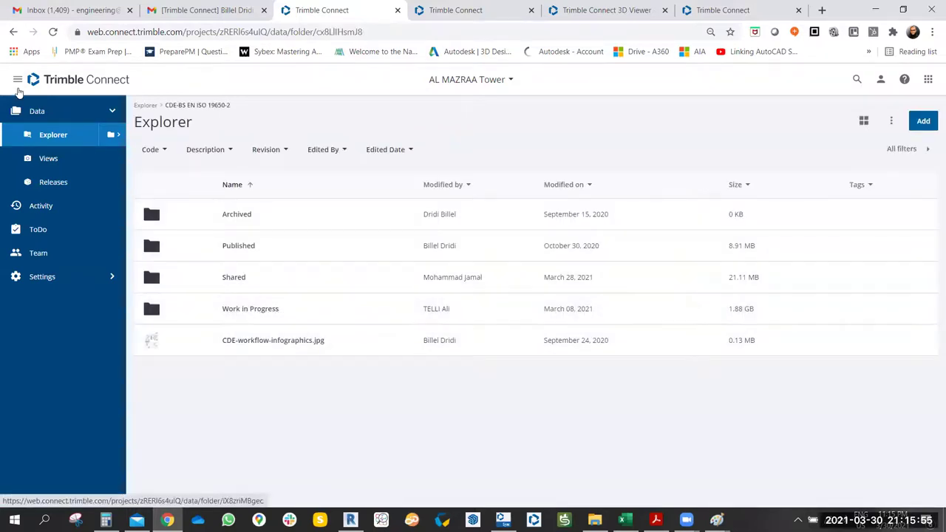
{"action": "left_click", "coordinate": [13, 31]}
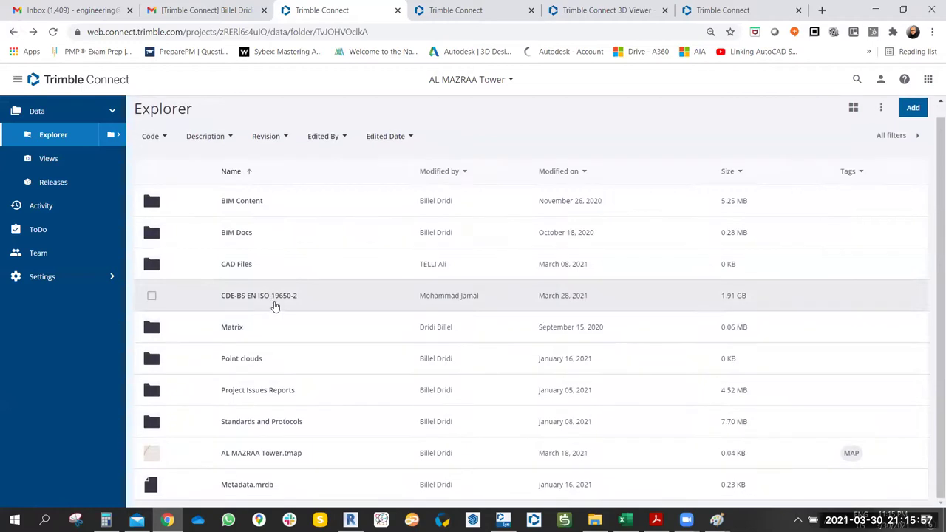
Step: Browse the Protocols and Standards subfolders of Standards and Protocols, then return to the top level
{"action": "left_click", "coordinate": [259, 424]}
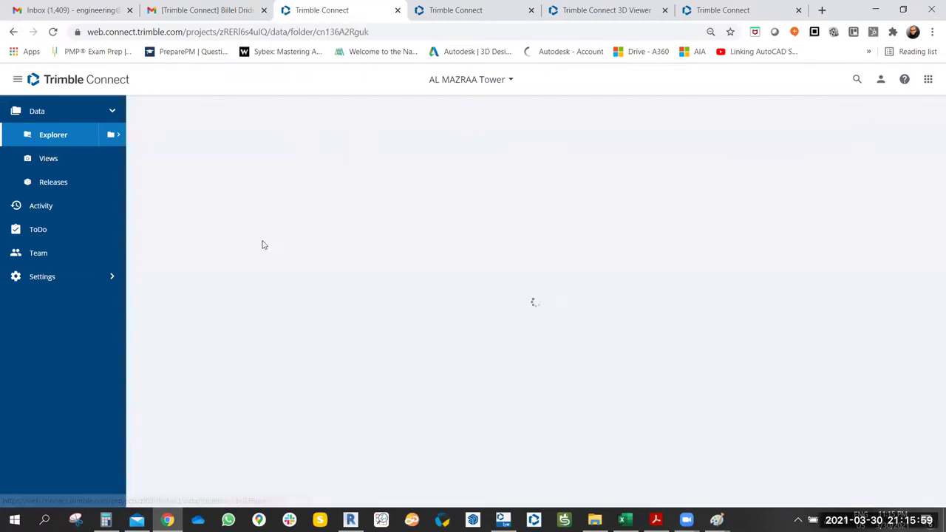
{"action": "left_click", "coordinate": [229, 215]}
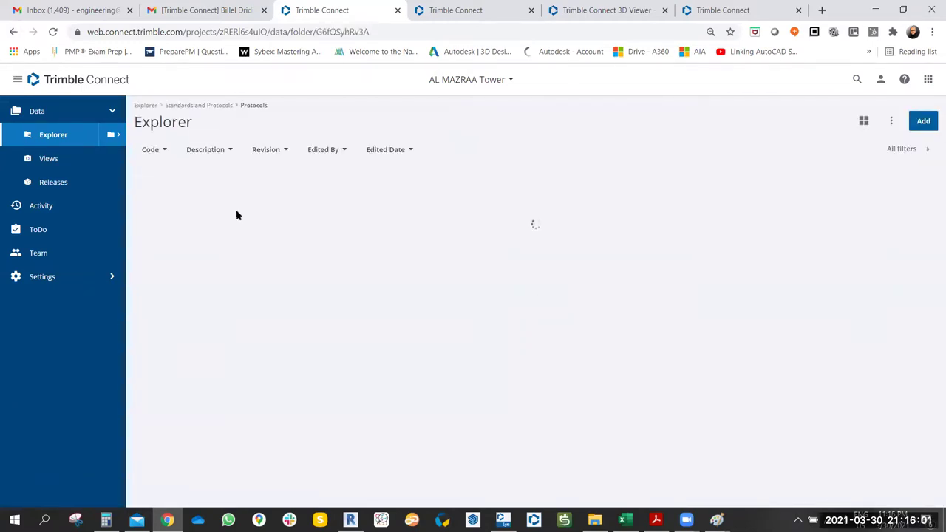
{"action": "key", "text": "alt+Left"}
{"action": "left_click", "coordinate": [240, 245]}
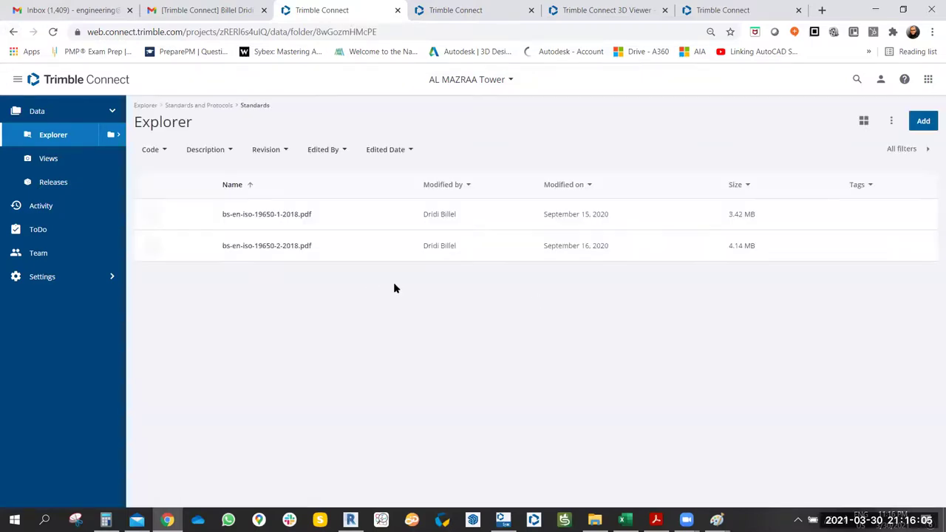
{"action": "left_click", "coordinate": [15, 33]}
{"action": "left_click", "coordinate": [16, 32]}
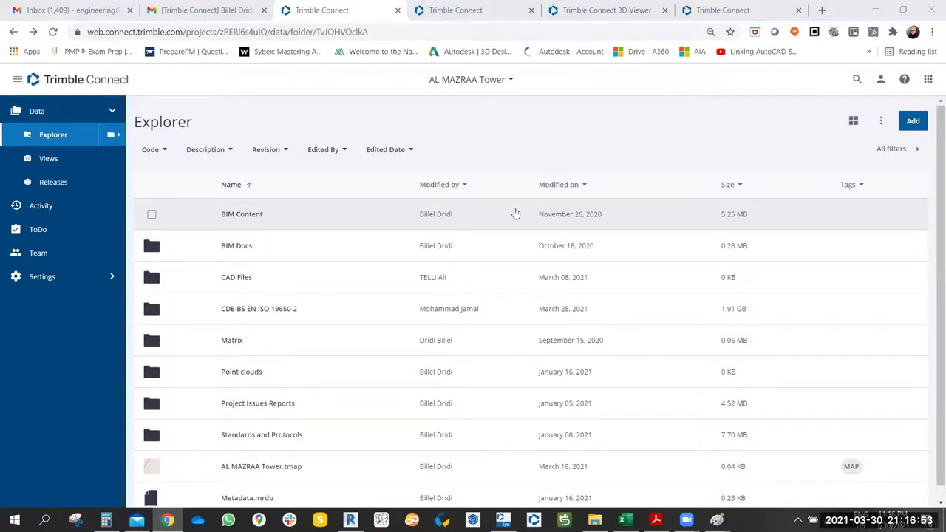
Step: View the accounts list in Account Administration, then go back, landing on a project-not-found page
{"action": "left_click", "coordinate": [881, 81]}
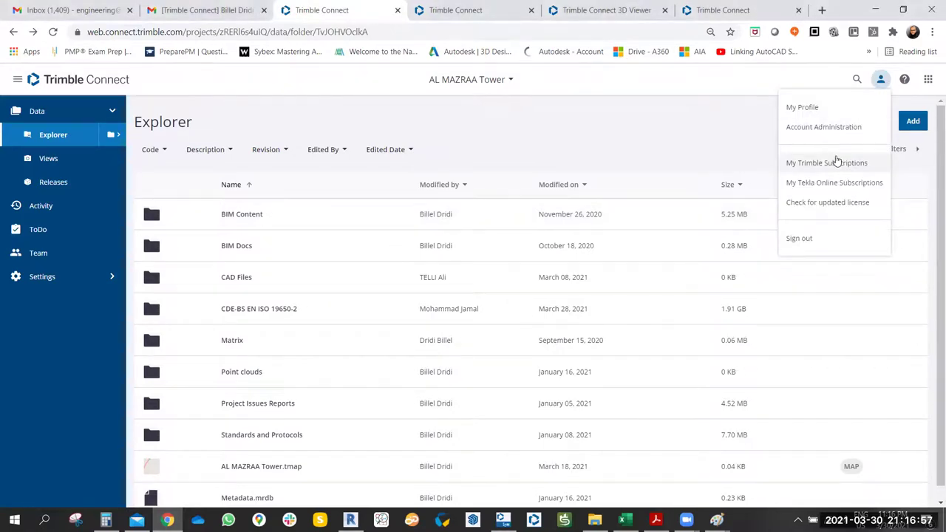
{"action": "left_click", "coordinate": [824, 127]}
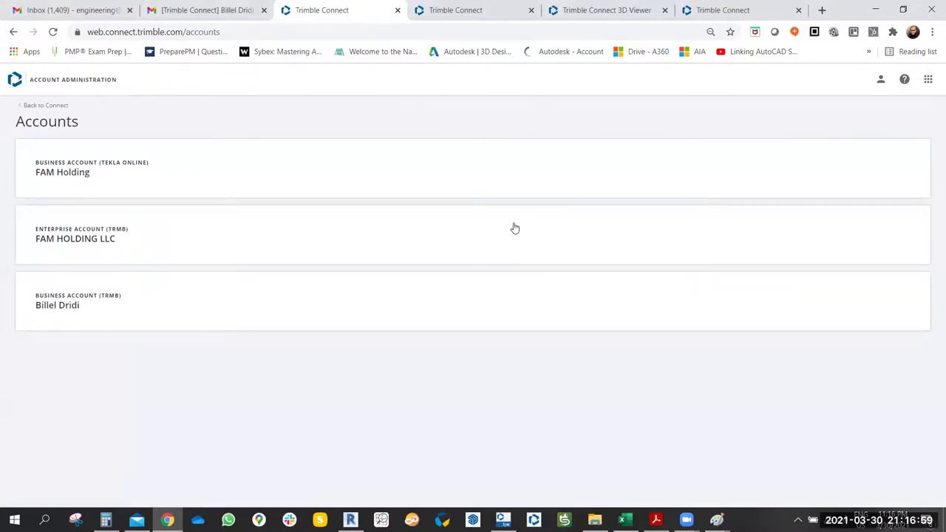
{"action": "left_click", "coordinate": [884, 85]}
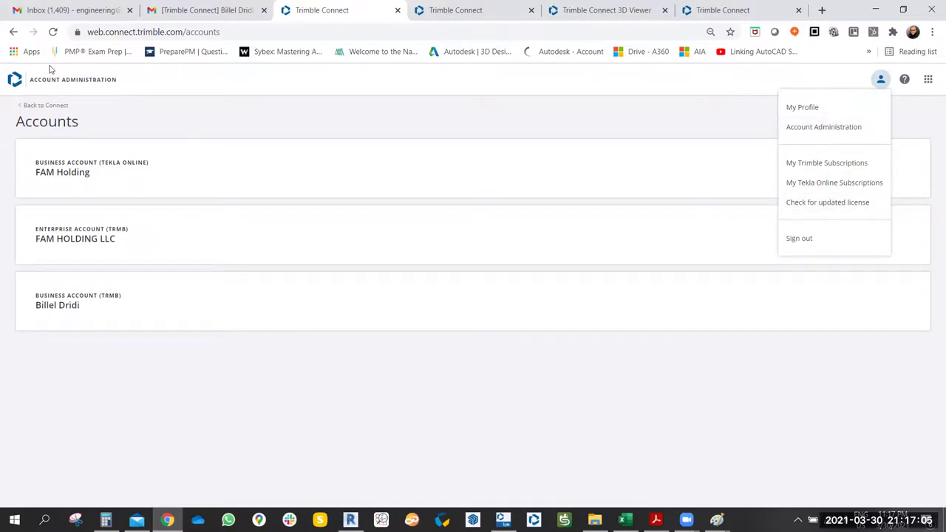
{"action": "left_click", "coordinate": [14, 33]}
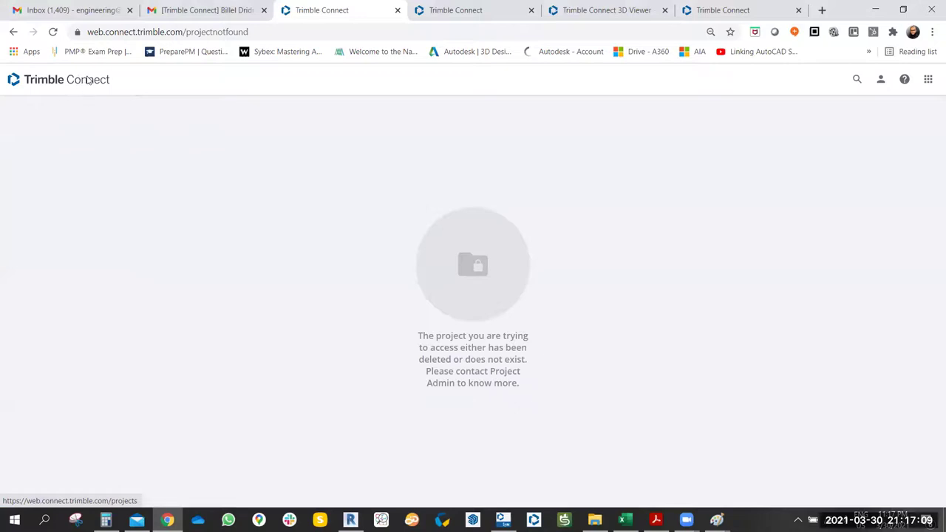
Step: Return to the list of all projects via the Trimble Connect logo
{"action": "left_click", "coordinate": [87, 81]}
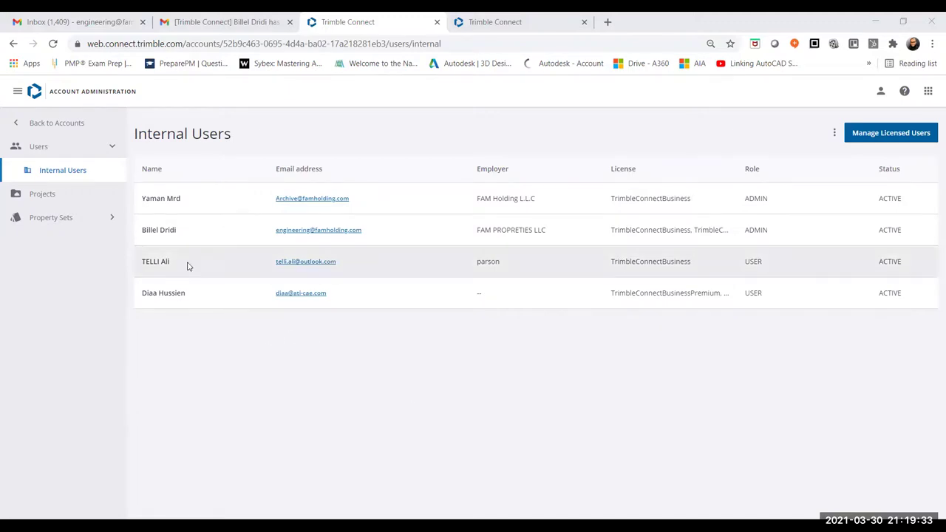
Step: Open Property Sets to show the Metadata Template Library with the published ISO 19650-2 template
{"action": "left_click", "coordinate": [113, 218]}
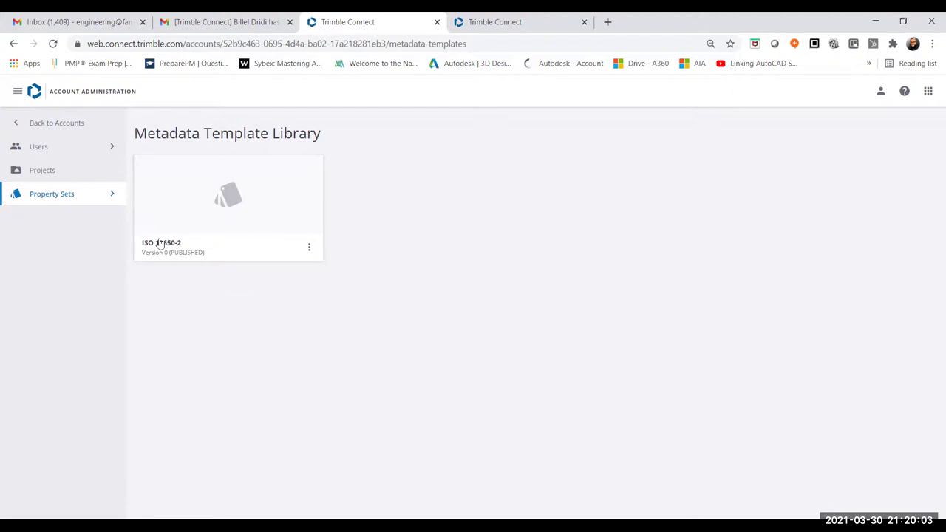
Step: Open the ISO 19650-2 template, collapse its file name property, and expand the Users section
{"action": "left_click", "coordinate": [234, 194]}
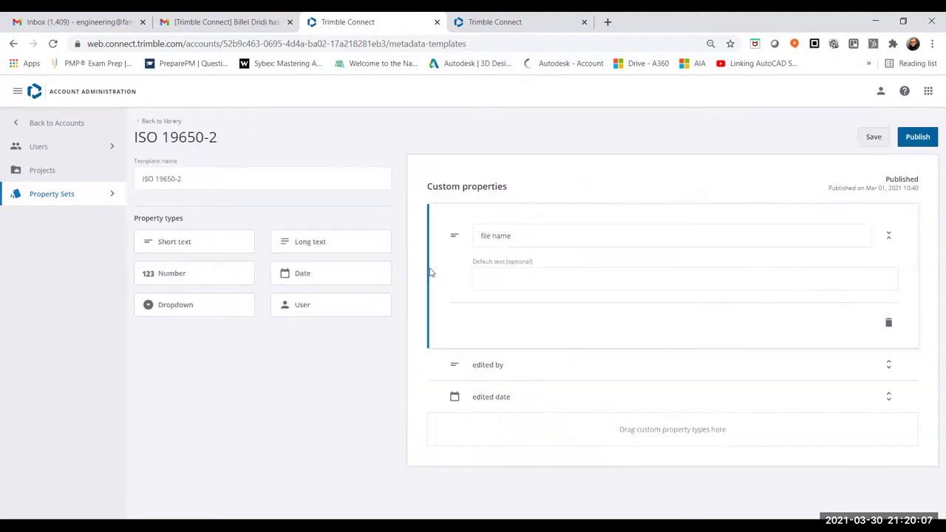
{"action": "left_click", "coordinate": [889, 235]}
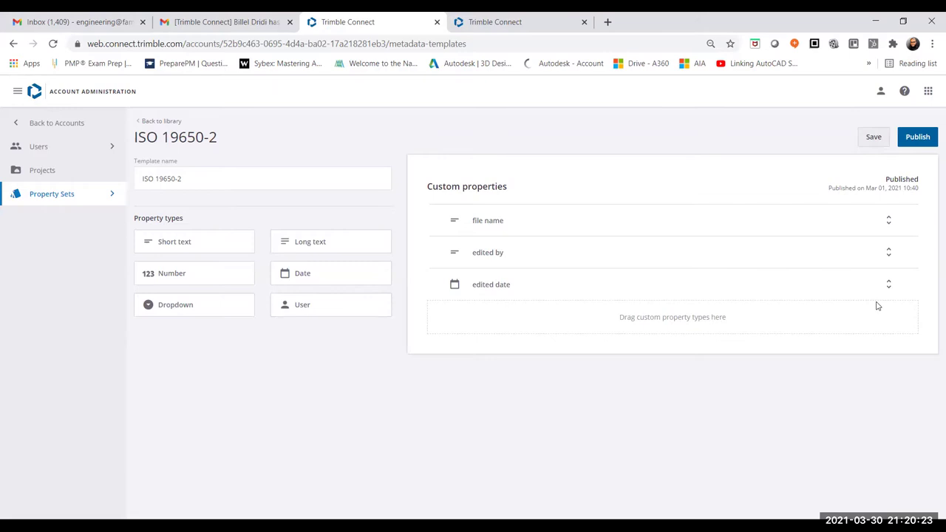
{"action": "left_click", "coordinate": [112, 147]}
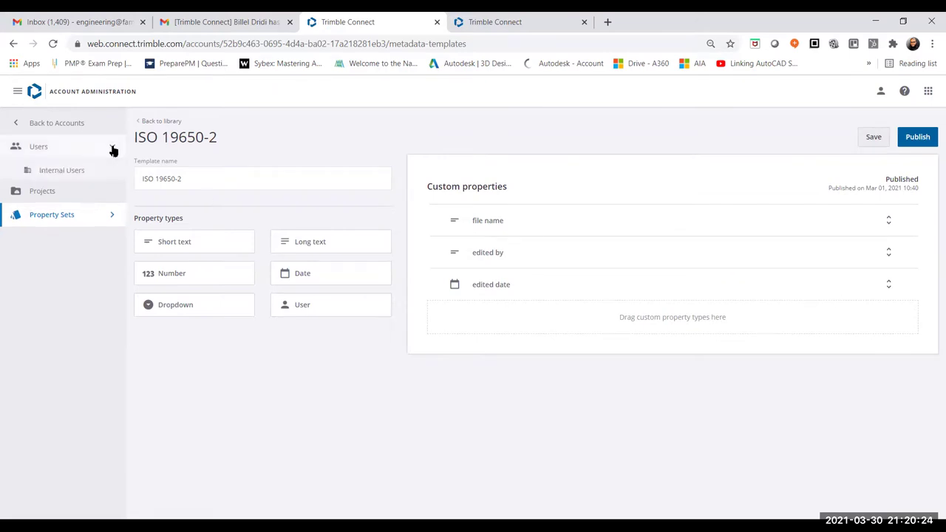
Step: Browse the account's Internal Users, Projects and Property Sets pages, then toggle the side panel
{"action": "left_click", "coordinate": [72, 170]}
{"action": "left_click", "coordinate": [61, 201]}
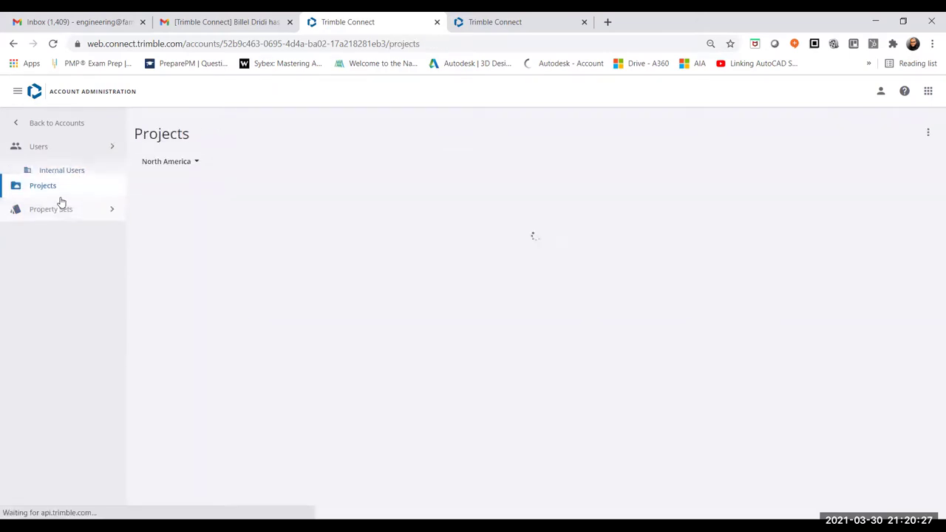
{"action": "left_click", "coordinate": [111, 194]}
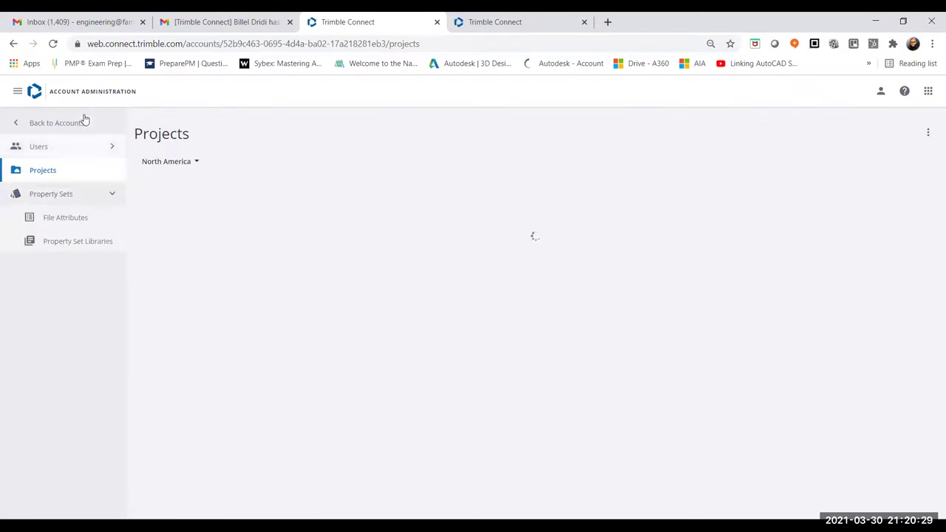
{"action": "left_click", "coordinate": [17, 91]}
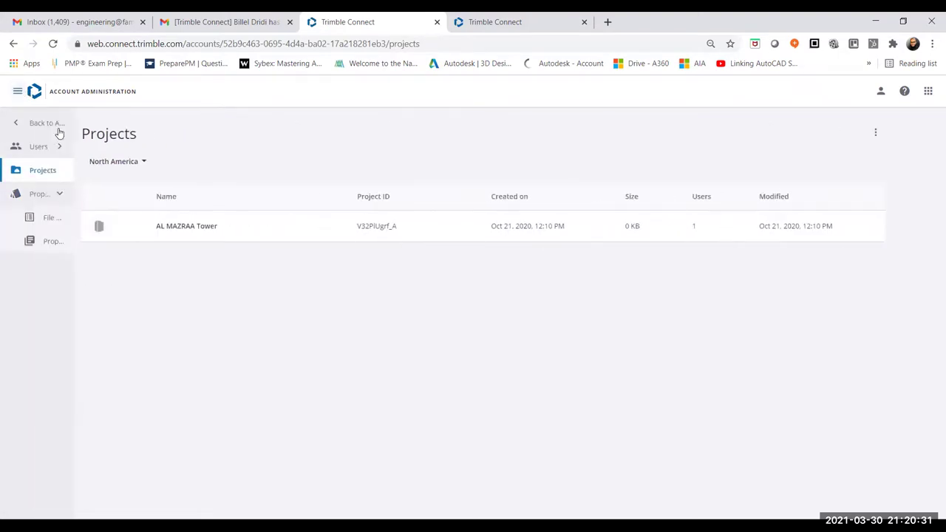
Step: Check the personal profile page, then open BIM Arabia Test Project 01 from the projects overview
{"action": "left_click", "coordinate": [881, 92]}
{"action": "left_click", "coordinate": [826, 123]}
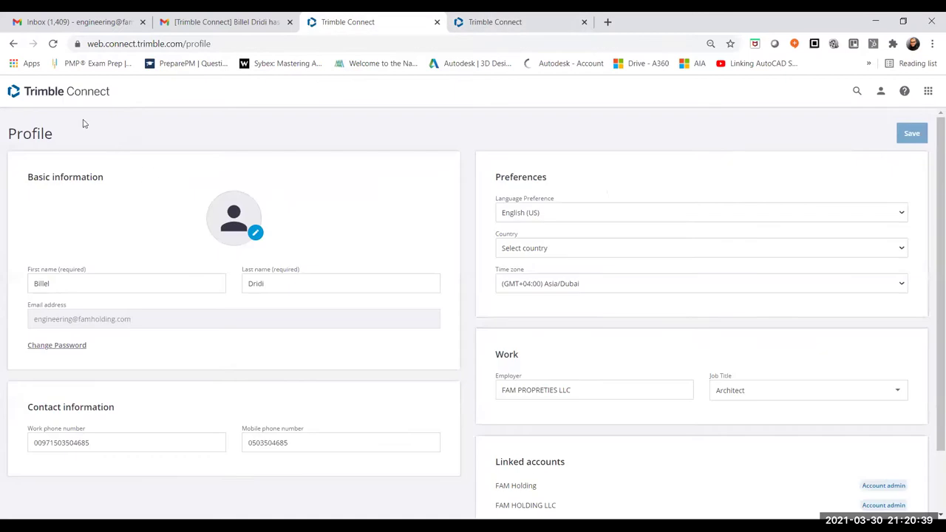
{"action": "left_click", "coordinate": [54, 96]}
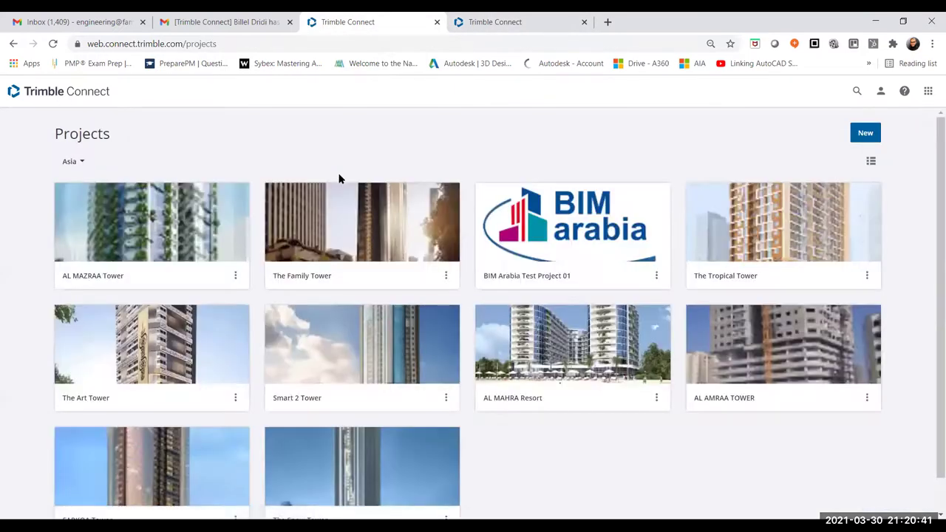
{"action": "left_click", "coordinate": [584, 213]}
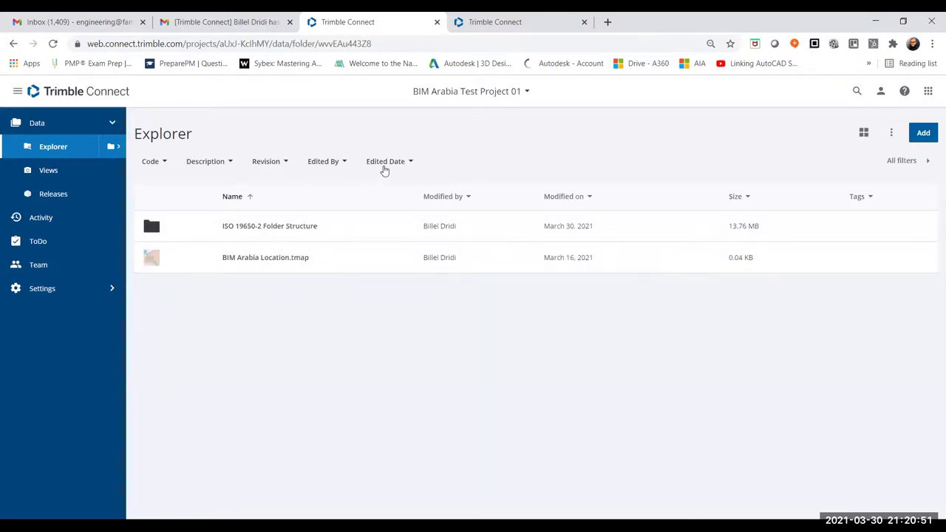
{"action": "left_click", "coordinate": [151, 226]}
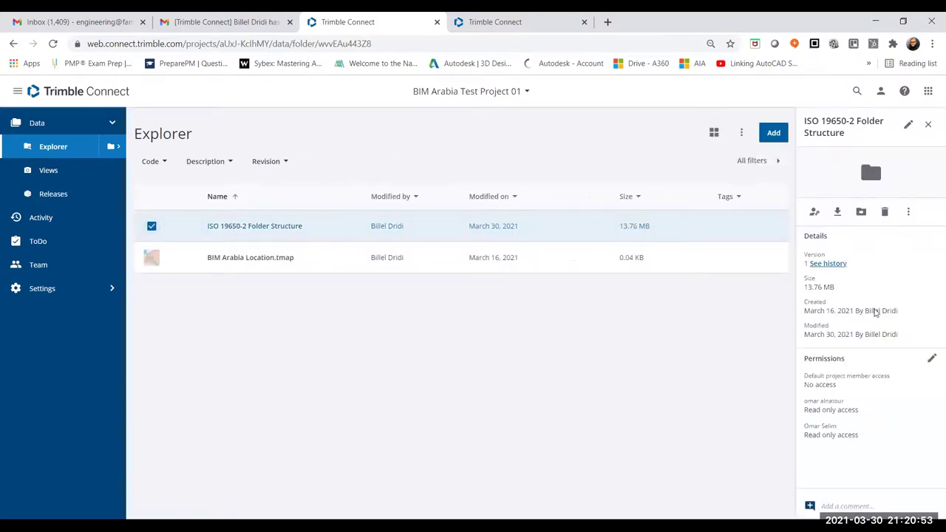
{"action": "left_click", "coordinate": [151, 225]}
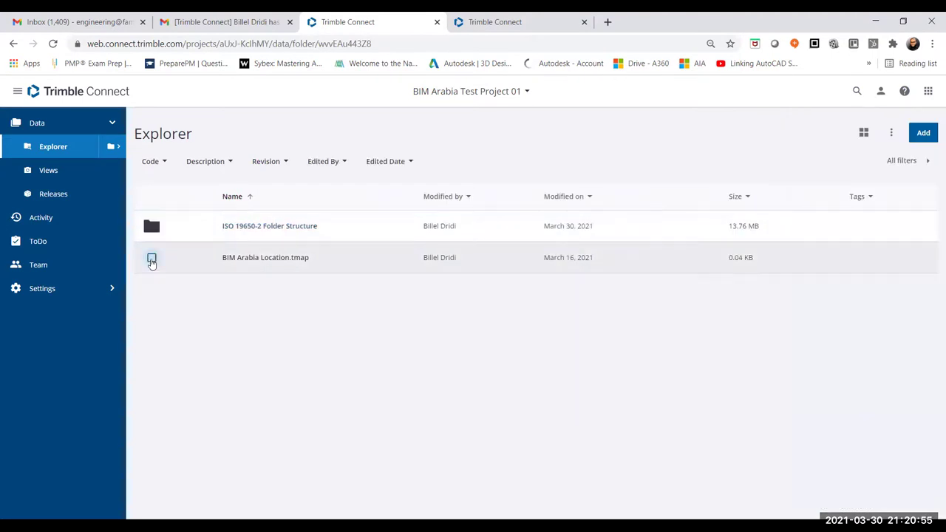
{"action": "left_click", "coordinate": [152, 258]}
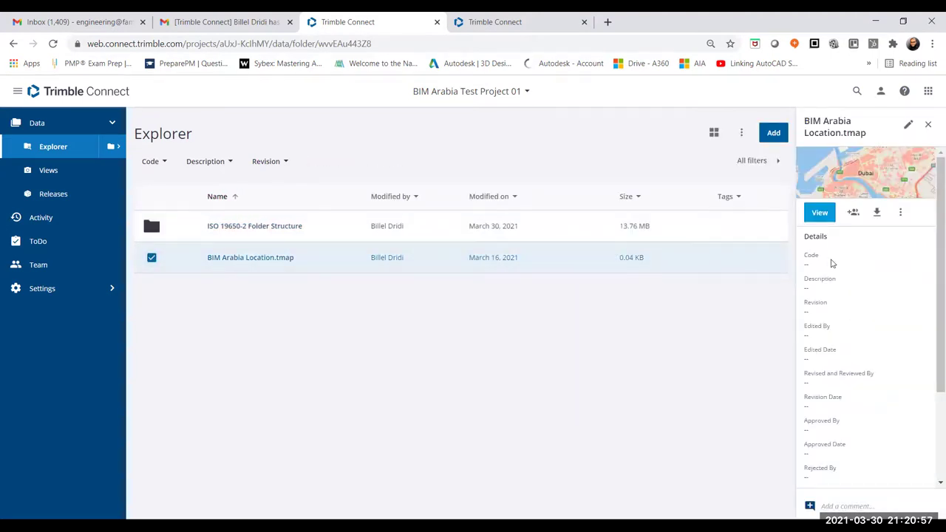
{"action": "scroll", "coordinate": [831, 263], "scroll_direction": "down", "scroll_amount": 3}
{"action": "scroll", "coordinate": [858, 333], "scroll_direction": "down", "scroll_amount": 3}
{"action": "scroll", "coordinate": [858, 332], "scroll_direction": "up", "scroll_amount": 8}
{"action": "left_click", "coordinate": [152, 258]}
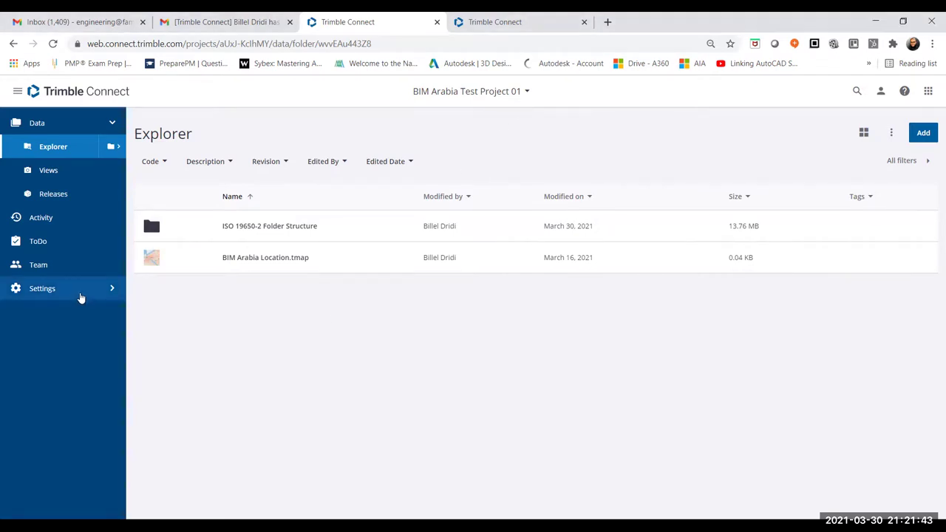
Step: Open Settings > Project Details and view the project license list without changing it
{"action": "left_click", "coordinate": [112, 289]}
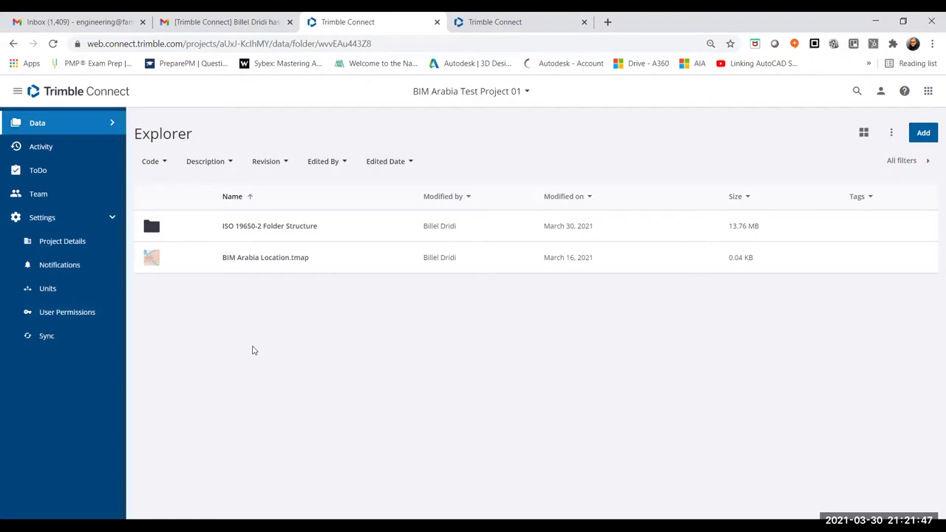
{"action": "left_click", "coordinate": [78, 252]}
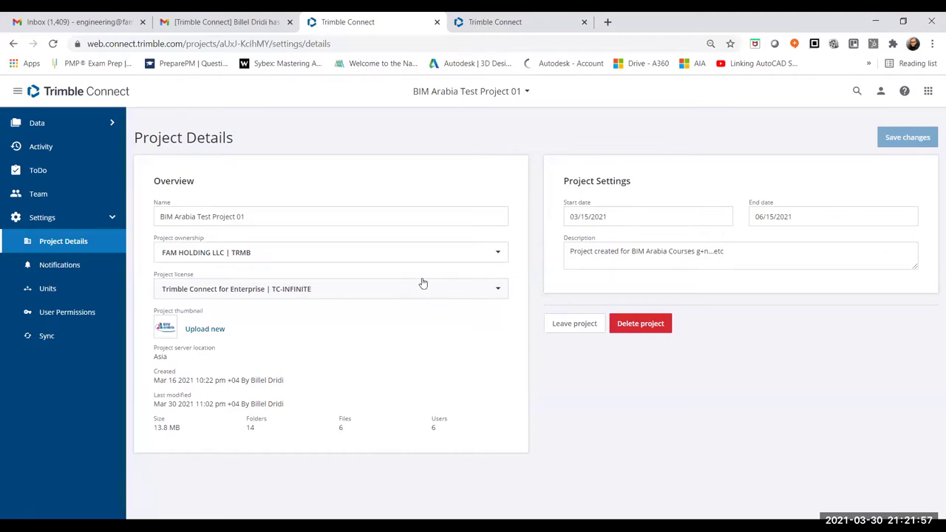
{"action": "left_click", "coordinate": [253, 293]}
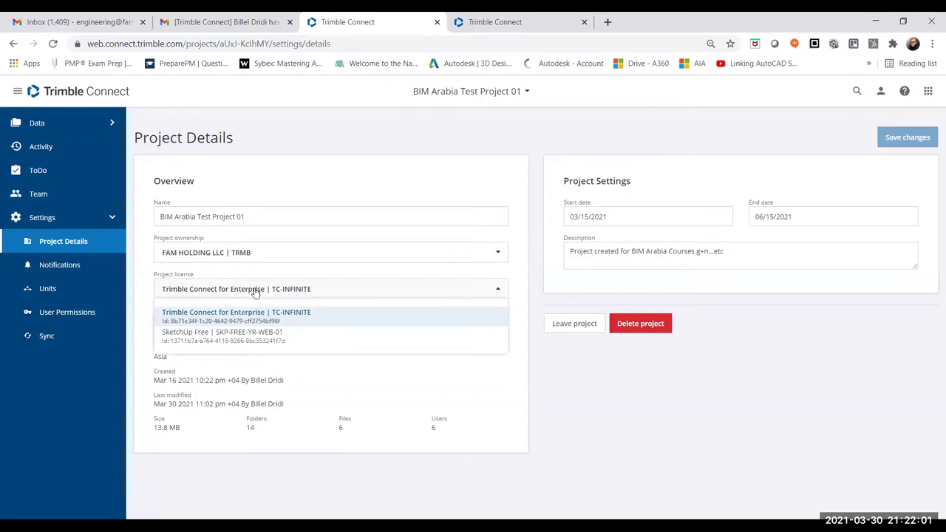
{"action": "left_click", "coordinate": [254, 292]}
Step: Keep FAM HOLDING LLC | TRMB as project owner, then go to Account Administration
{"action": "left_click", "coordinate": [252, 254]}
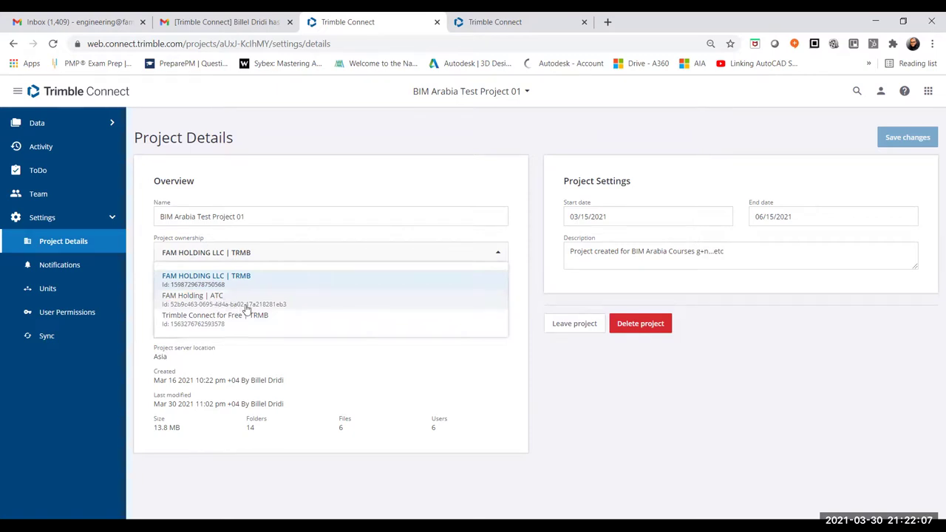
{"action": "left_click", "coordinate": [255, 279]}
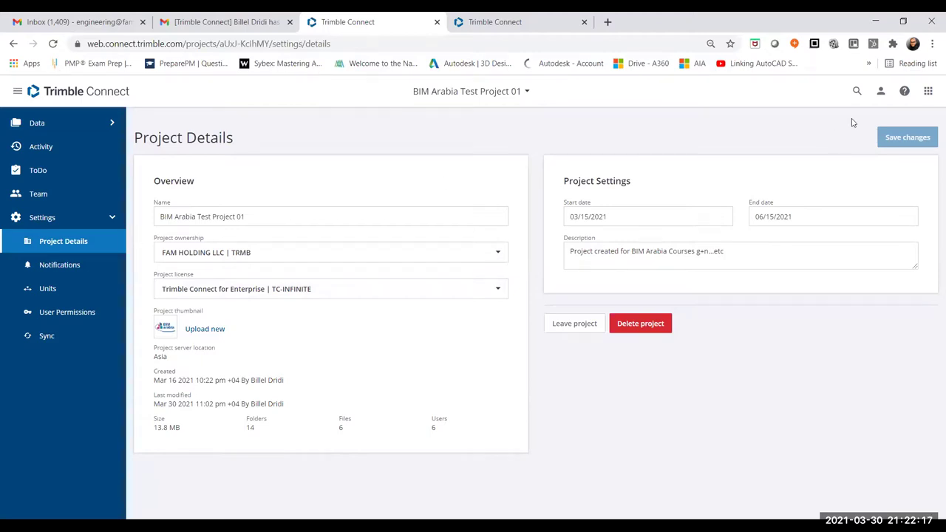
{"action": "left_click", "coordinate": [880, 92]}
{"action": "left_click", "coordinate": [823, 139]}
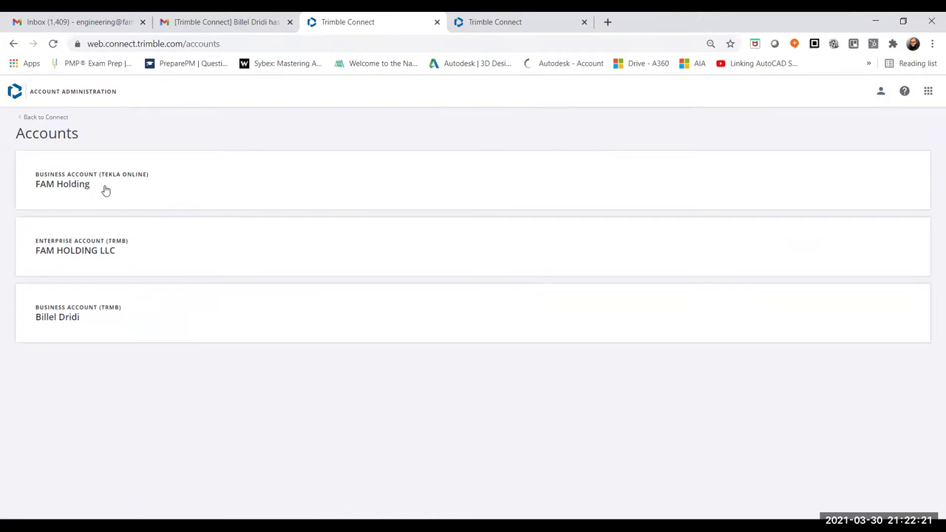
Step: Open the FAM HOLDING LLC account and expand its Property Sets section
{"action": "left_click", "coordinate": [104, 249]}
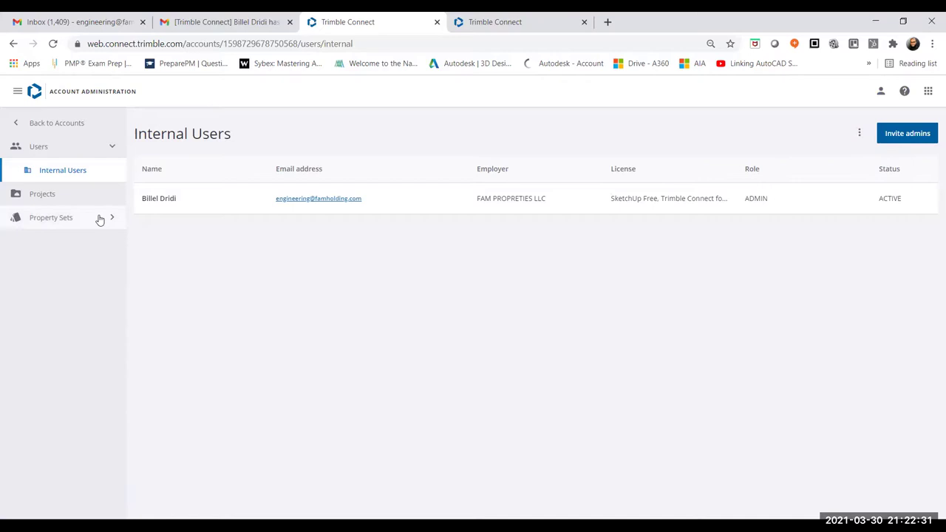
{"action": "left_click", "coordinate": [111, 218]}
Step: Open the ISO 19650-2 Information Container ID template, scroll through its properties, and collapse Code
{"action": "left_click", "coordinate": [86, 217]}
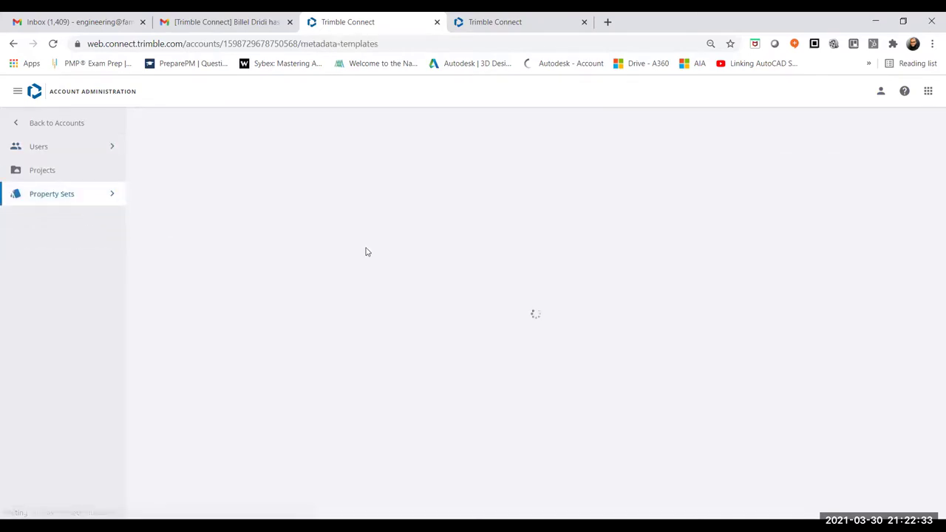
{"action": "left_click", "coordinate": [249, 195]}
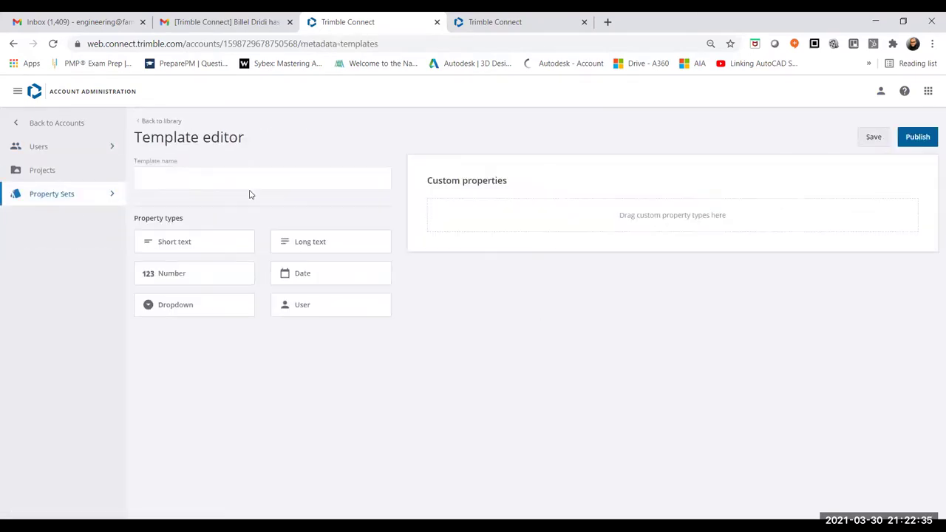
{"action": "scroll", "coordinate": [392, 335], "scroll_direction": "down", "scroll_amount": 10}
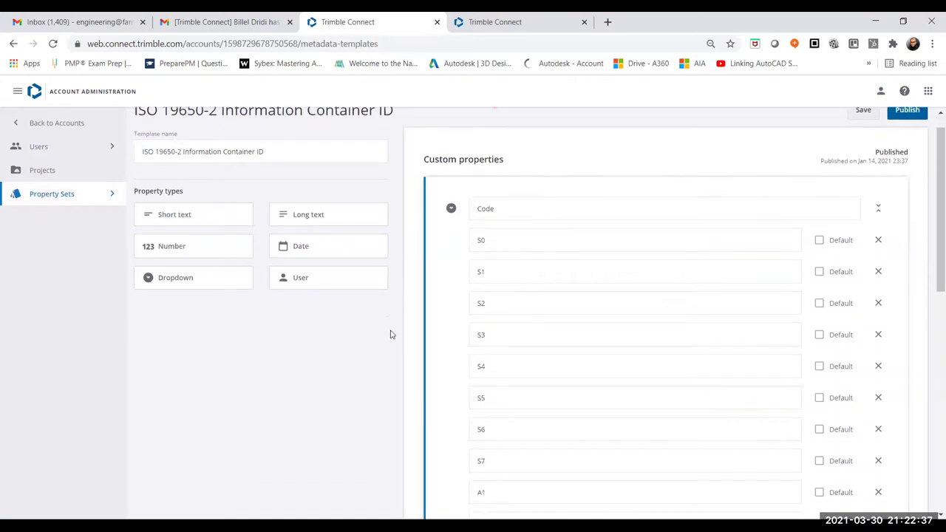
{"action": "scroll", "coordinate": [391, 334], "scroll_direction": "down", "scroll_amount": 2}
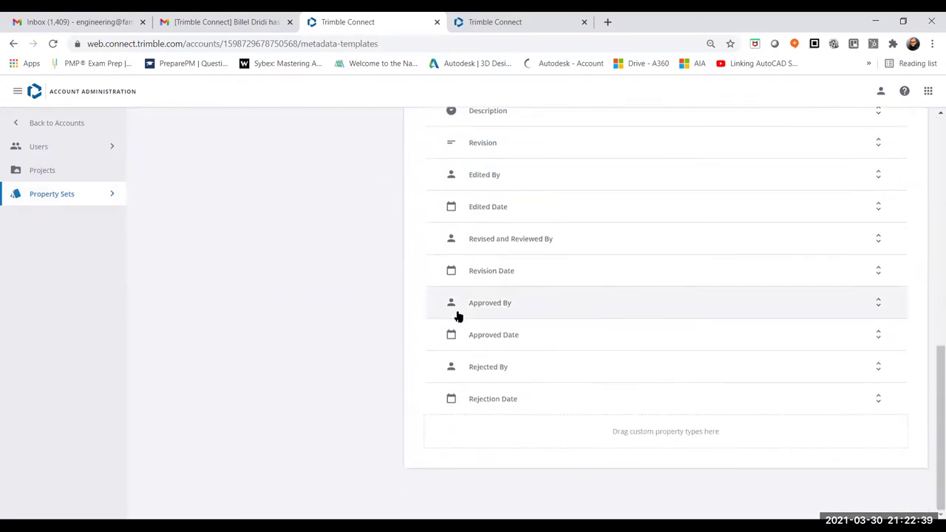
{"action": "scroll", "coordinate": [397, 313], "scroll_direction": "up", "scroll_amount": 3}
{"action": "scroll", "coordinate": [460, 296], "scroll_direction": "up", "scroll_amount": 10}
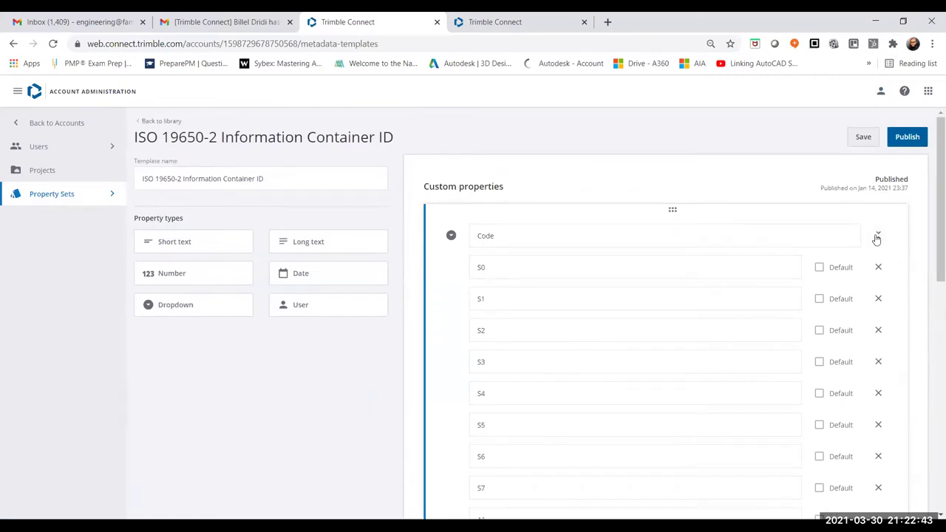
{"action": "left_click", "coordinate": [878, 235]}
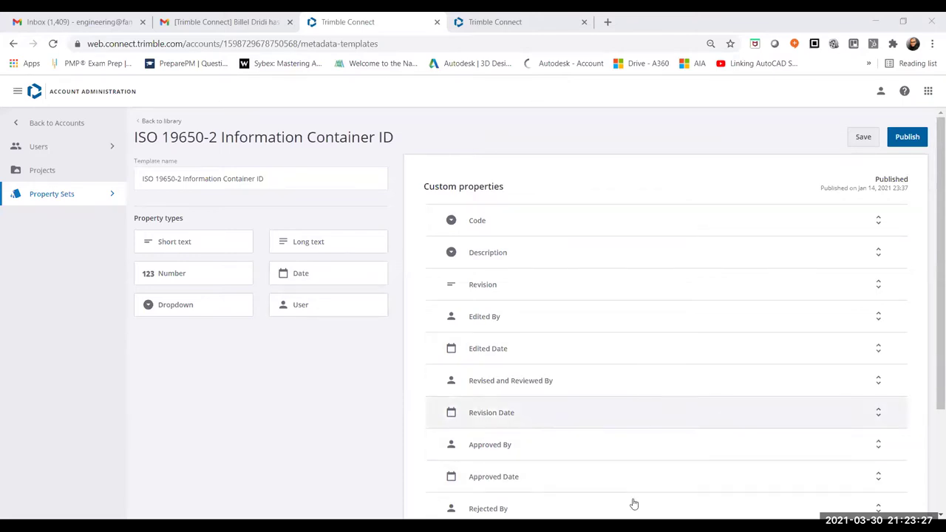
{"action": "left_click", "coordinate": [359, 318]}
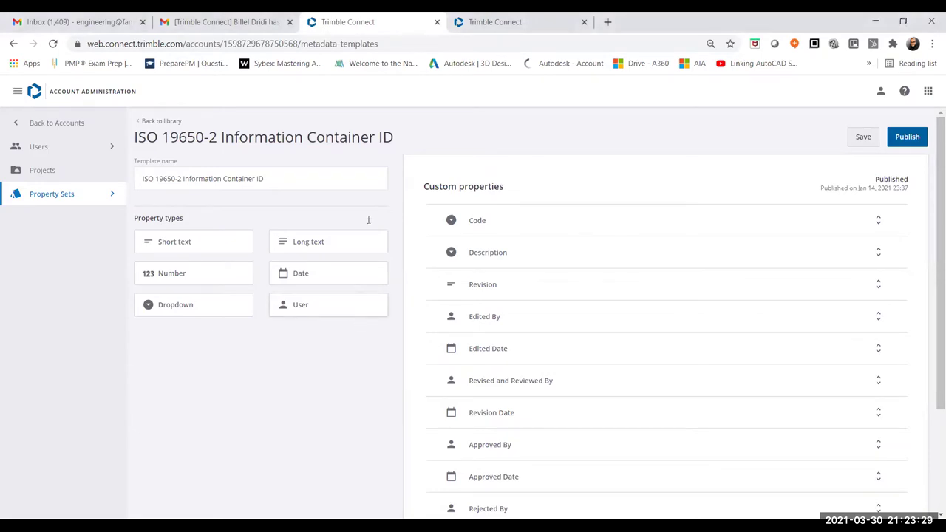